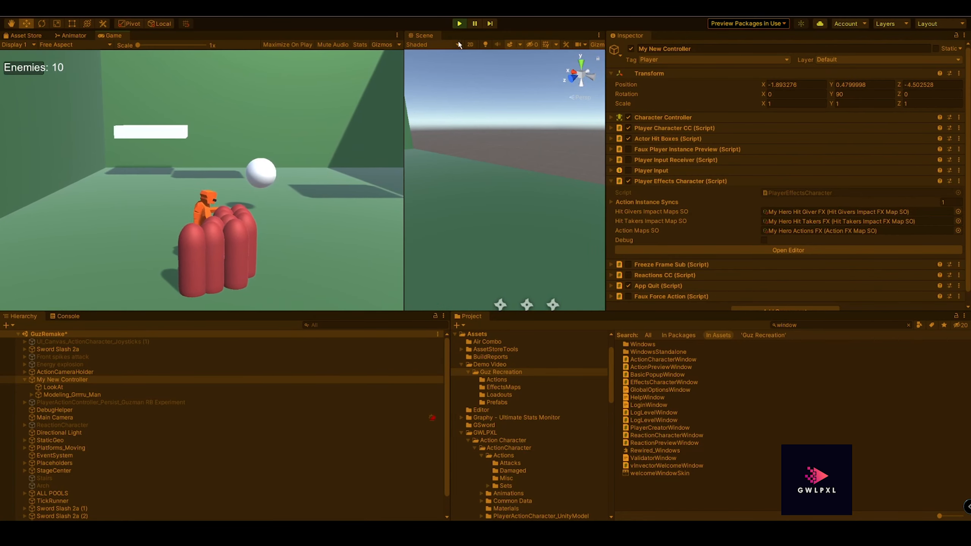
Step: Stop play mode and review the Player Effects Character component on My New Controller
{"action": "key", "text": "ctrl+p"}
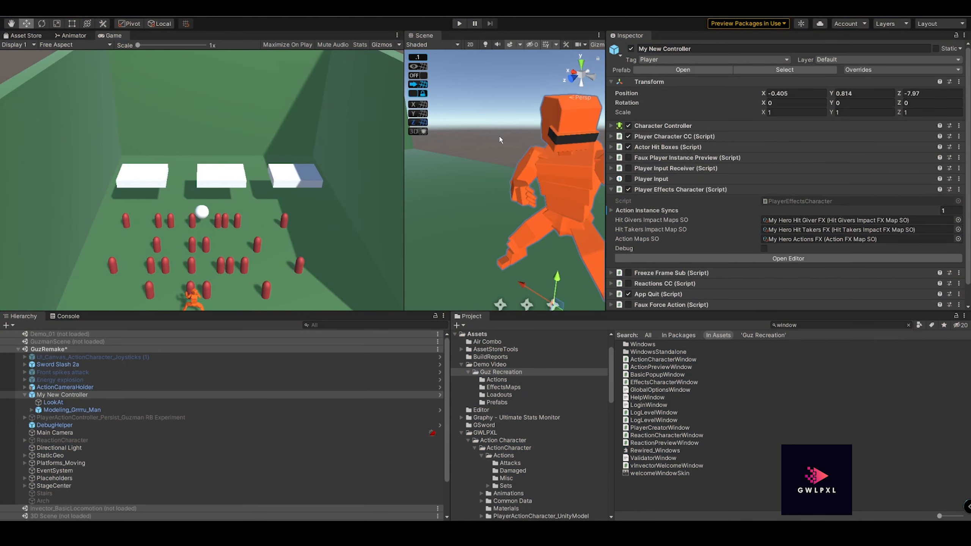
{"action": "left_click", "coordinate": [680, 189]}
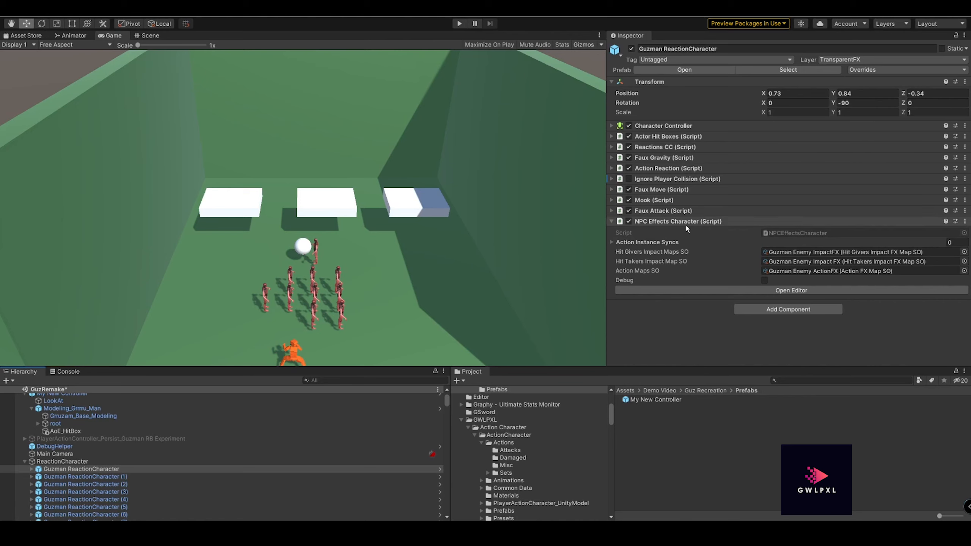
{"action": "scroll", "coordinate": [167, 455], "scroll_direction": "up", "scroll_amount": 5}
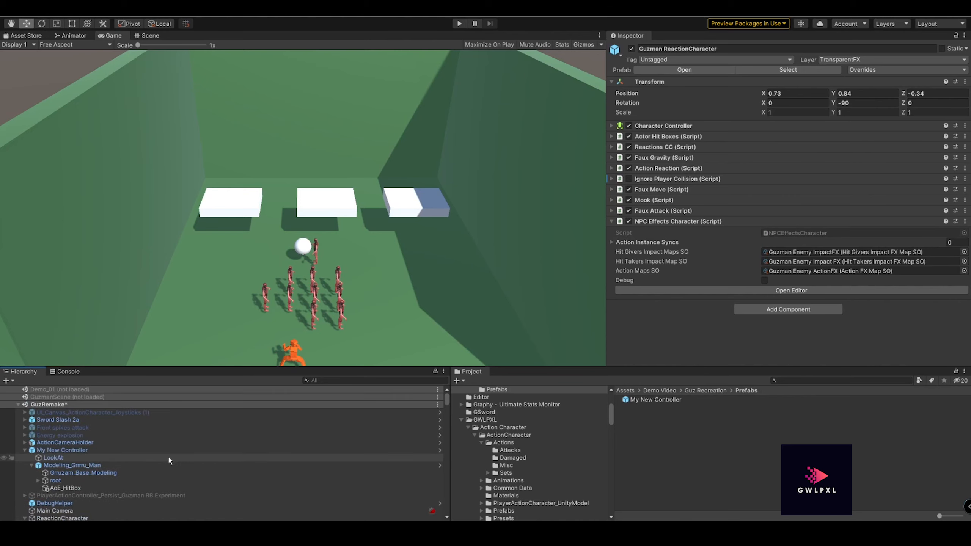
{"action": "left_click", "coordinate": [122, 450]}
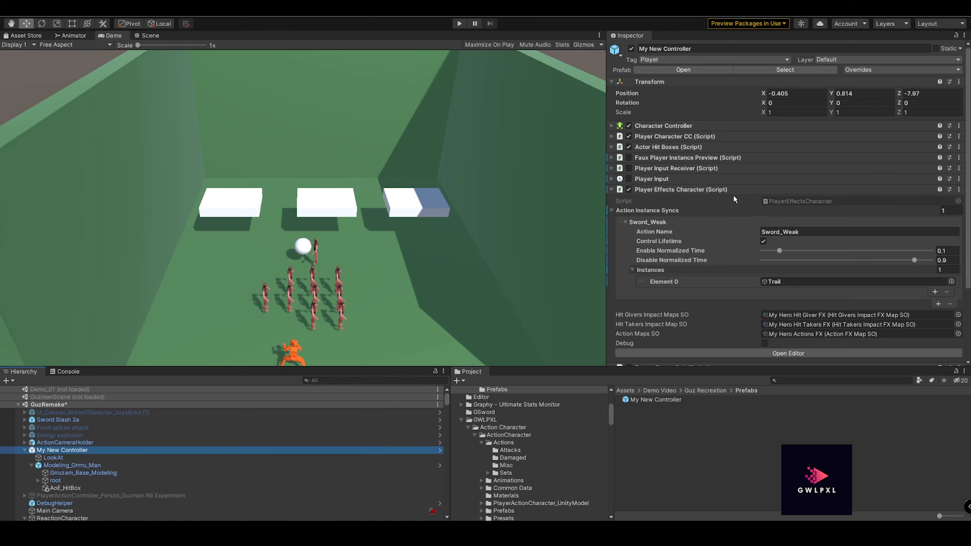
{"action": "left_click", "coordinate": [716, 190]}
Step: Examine the Hit Boxes and Group HitBox Enabler options for hit givers in My New Controller's Actor Hit Boxes component
{"action": "left_click", "coordinate": [703, 147]}
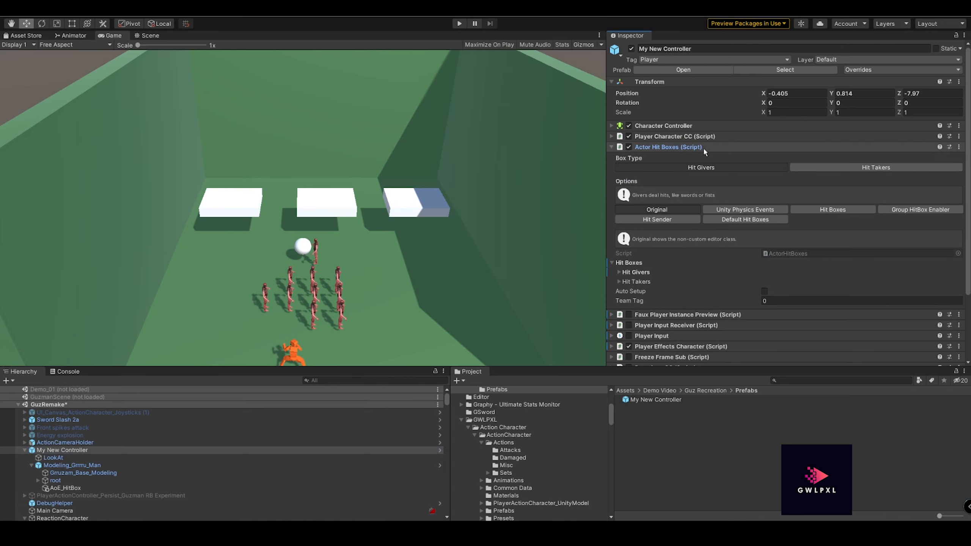
{"action": "left_click", "coordinate": [834, 210]}
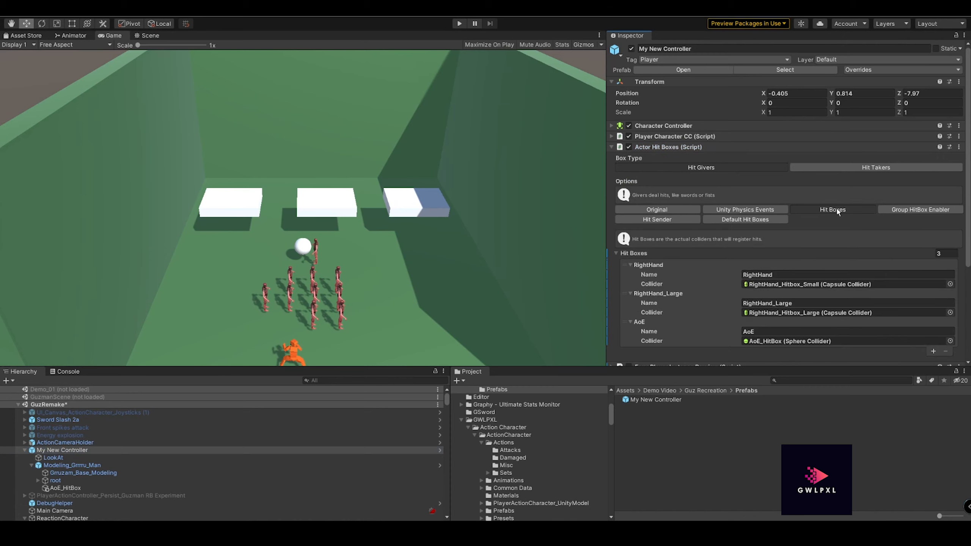
{"action": "left_click", "coordinate": [920, 210]}
{"action": "left_click", "coordinate": [833, 210]}
{"action": "scroll", "coordinate": [101, 457], "scroll_direction": "down", "scroll_amount": 3}
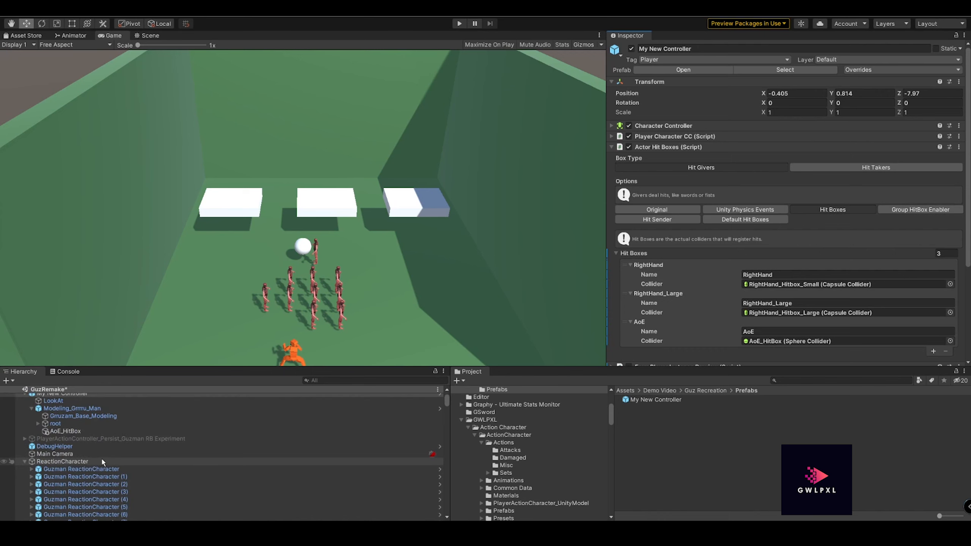
{"action": "left_click", "coordinate": [673, 146]}
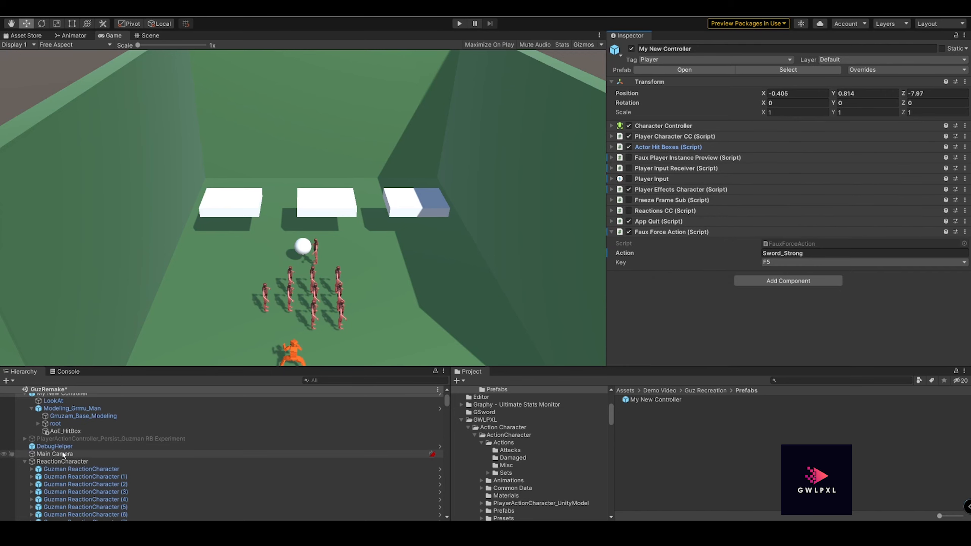
{"action": "scroll", "coordinate": [64, 455], "scroll_direction": "down", "scroll_amount": 2}
{"action": "left_click", "coordinate": [83, 443]}
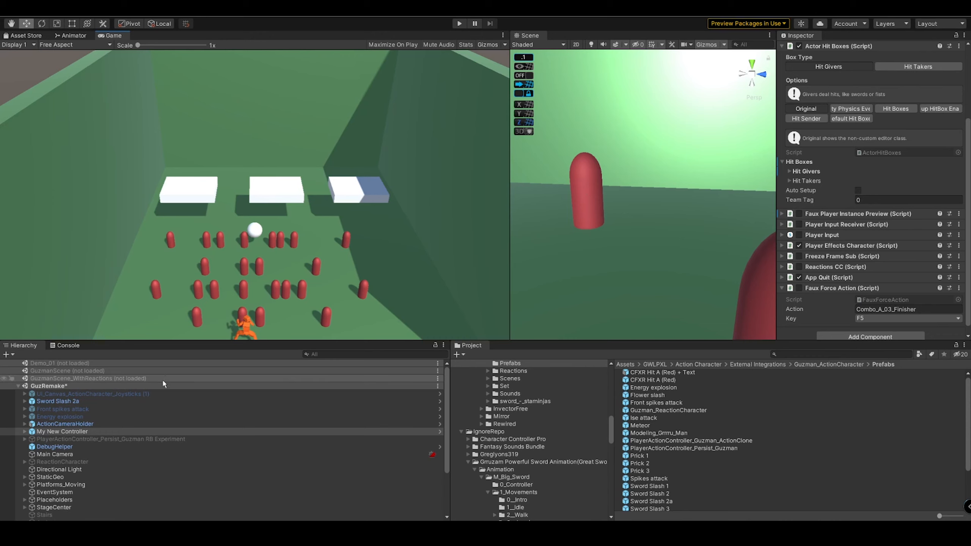
Step: Save the GuzRemake scene and activate the UI_Canvas_ActionCharacter_Joysticks (1) object
{"action": "left_click", "coordinate": [141, 387]}
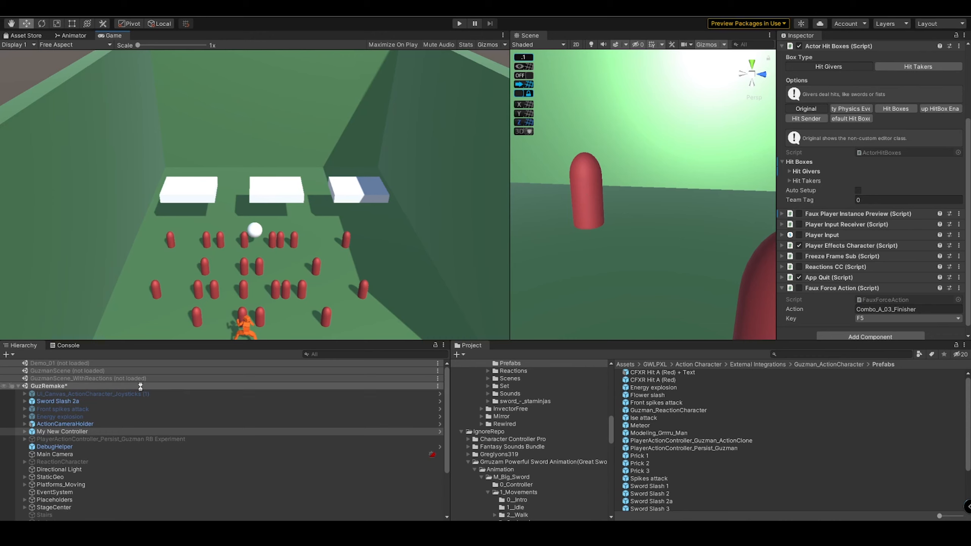
{"action": "key", "text": "ctrl+s"}
{"action": "left_click", "coordinate": [137, 395]}
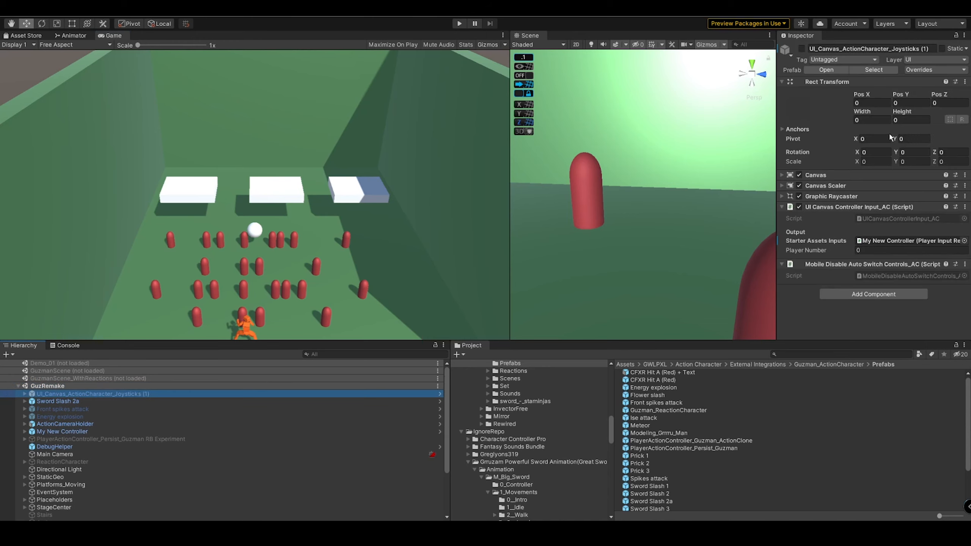
{"action": "left_click_drag", "start_coordinate": [776, 120], "coordinate": [683, 115]}
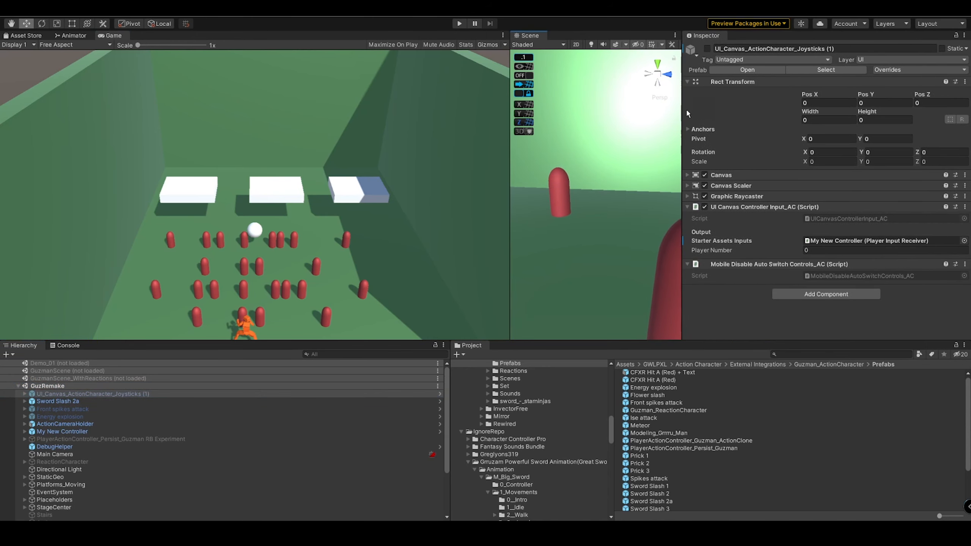
{"action": "left_click", "coordinate": [707, 48]}
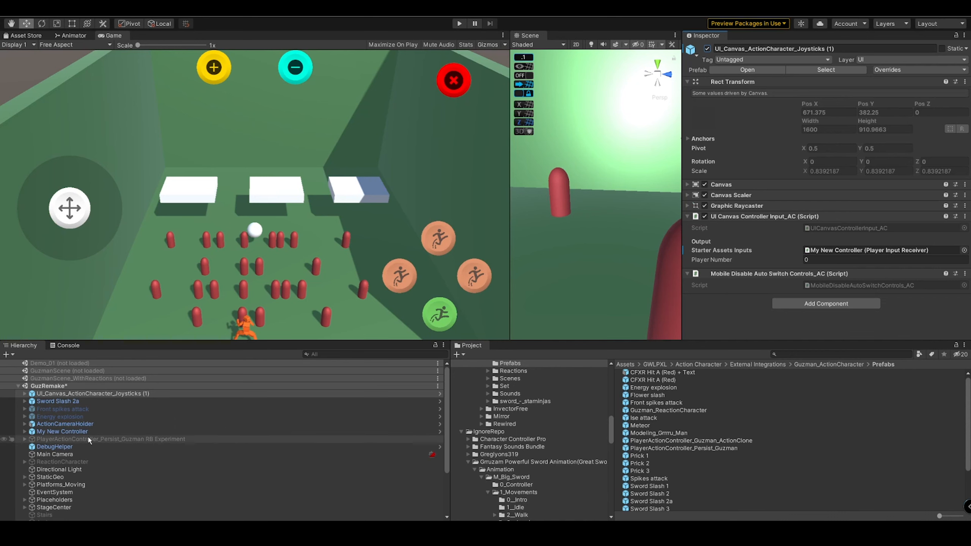
Step: Set the Input Wrapper in My New Controller's Player Character CC component to Player One New Unity Input
{"action": "left_click", "coordinate": [84, 431]}
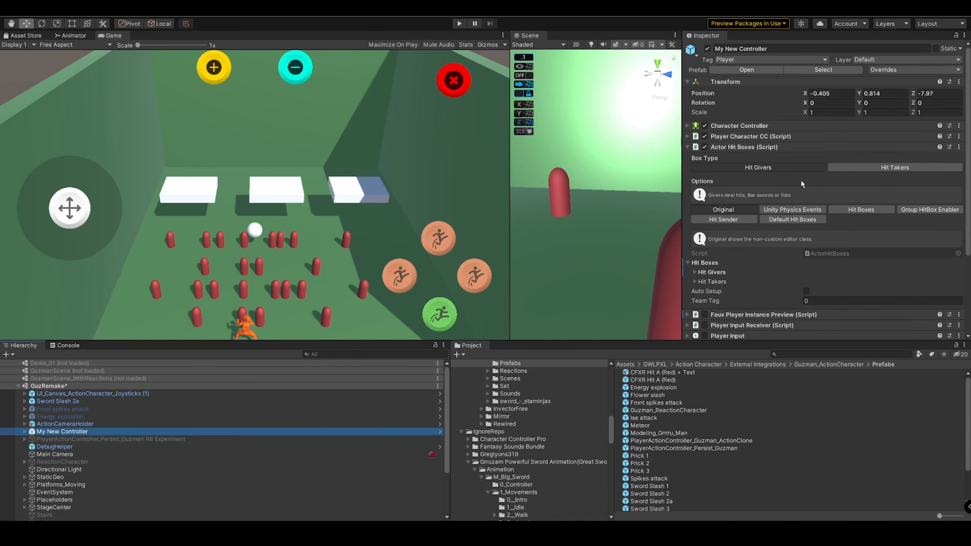
{"action": "left_click", "coordinate": [769, 147]}
{"action": "left_click", "coordinate": [760, 136]}
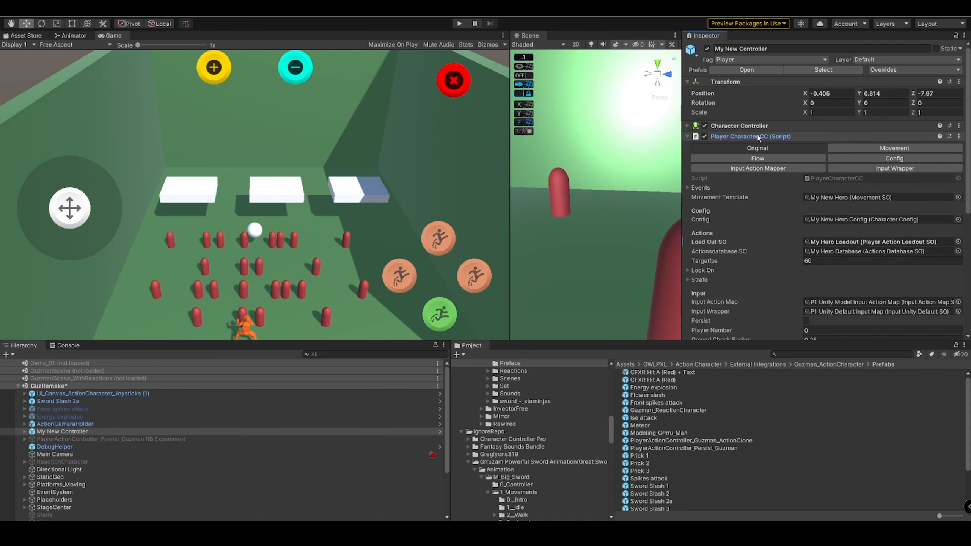
{"action": "scroll", "coordinate": [761, 164], "scroll_direction": "down", "scroll_amount": 3}
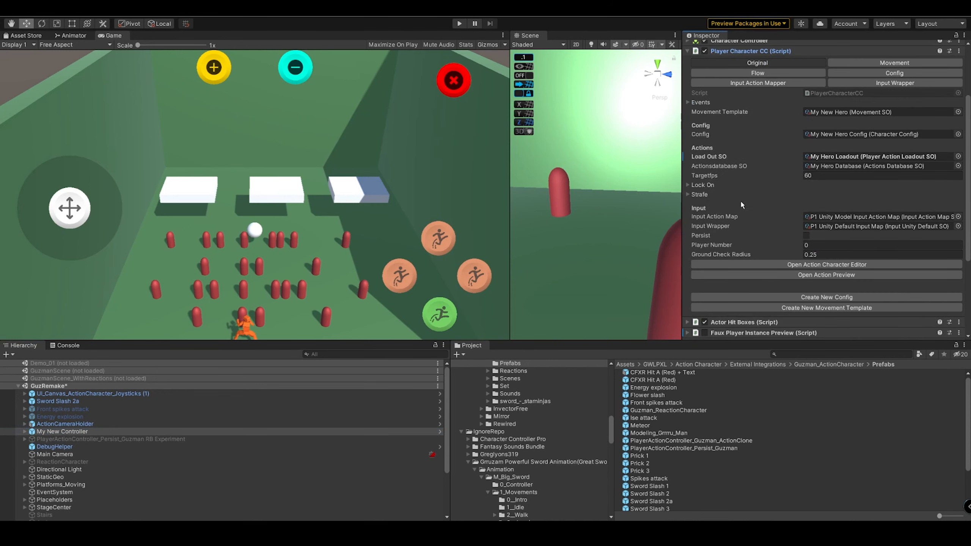
{"action": "left_click", "coordinate": [959, 227]}
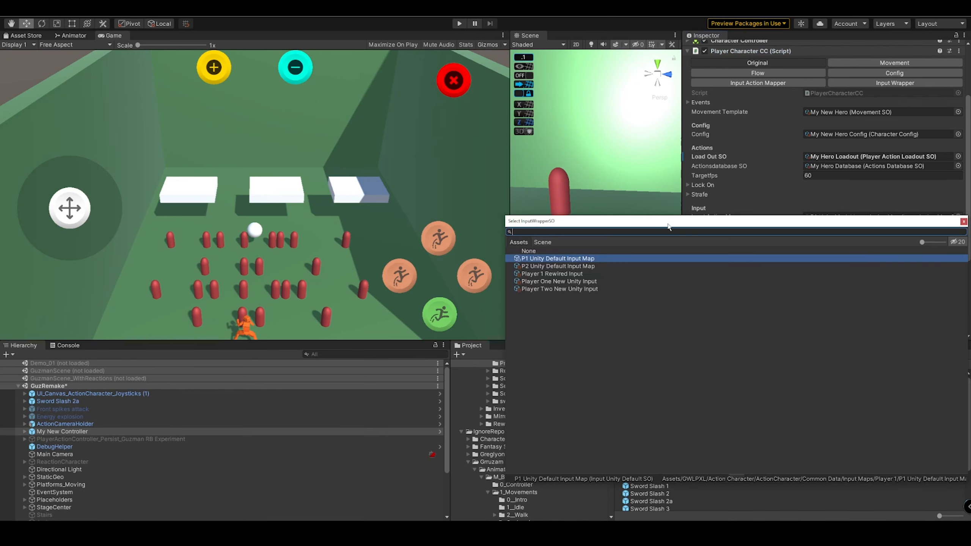
{"action": "left_click_drag", "start_coordinate": [670, 226], "coordinate": [504, 238]}
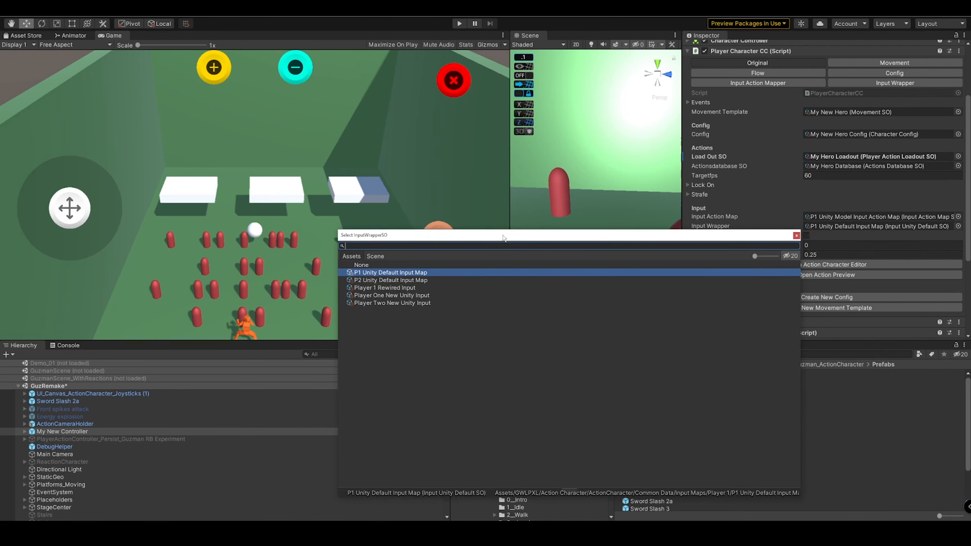
{"action": "double_click", "coordinate": [411, 296]}
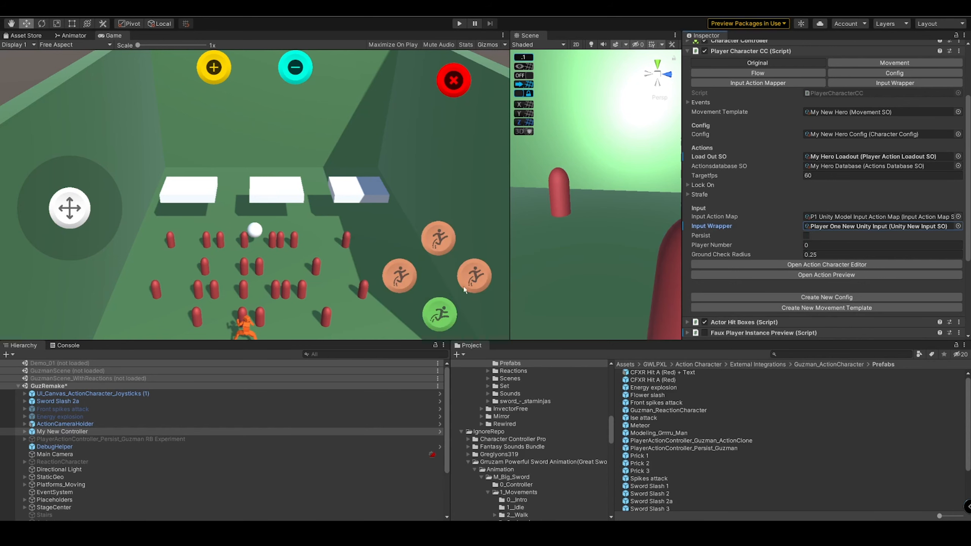
{"action": "left_click", "coordinate": [959, 217]}
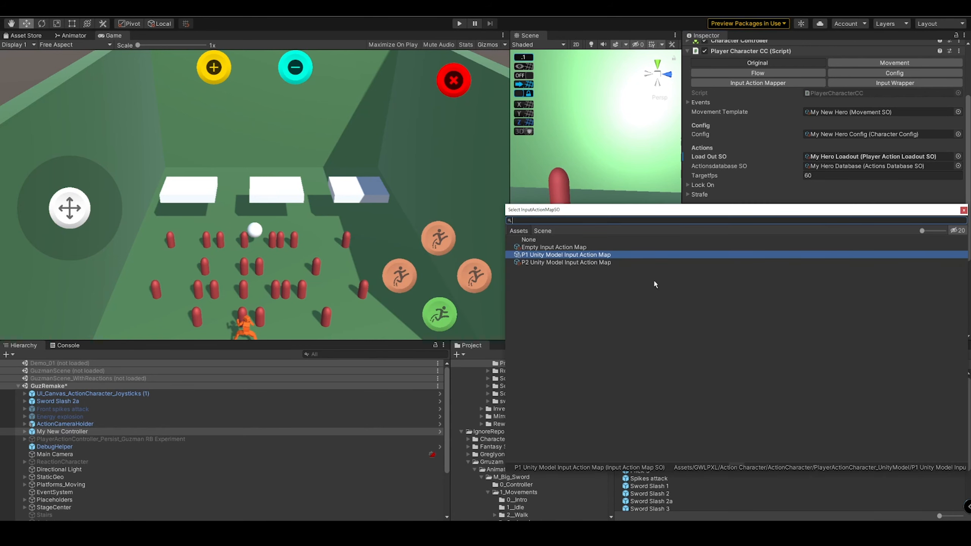
{"action": "left_click", "coordinate": [964, 211]}
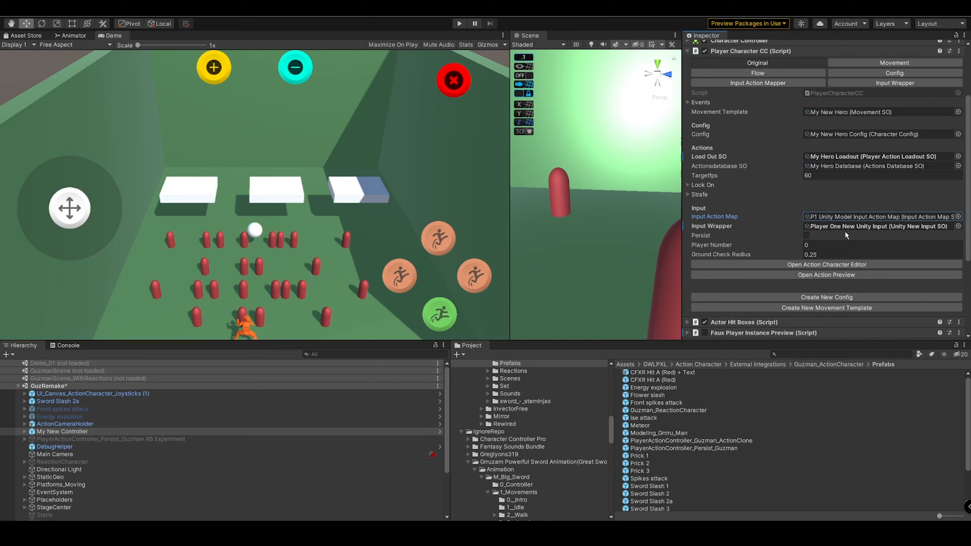
Step: Enable the Player Input and Player Input Receiver components on My New Controller
{"action": "scroll", "coordinate": [750, 156], "scroll_direction": "down", "scroll_amount": 5}
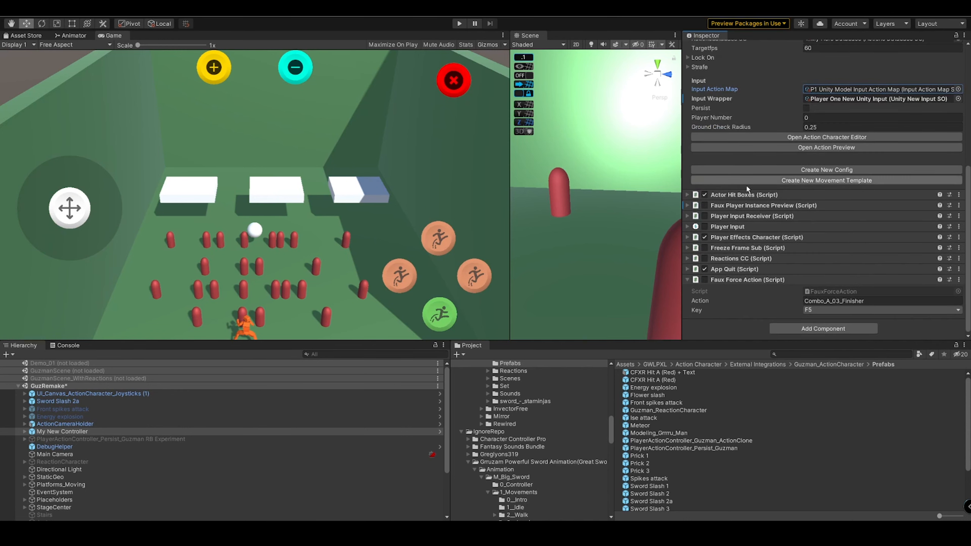
{"action": "left_click", "coordinate": [744, 227]}
{"action": "left_click", "coordinate": [705, 226]}
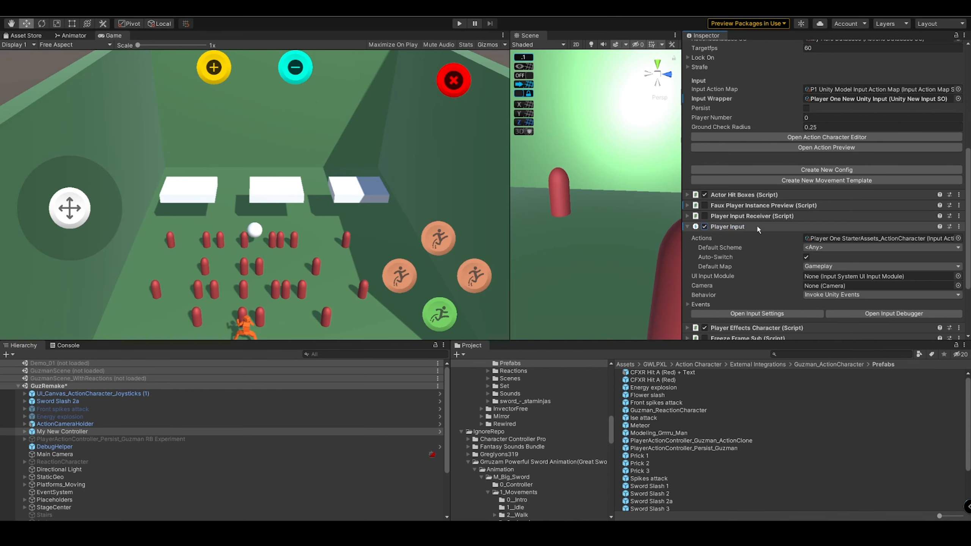
{"action": "left_click", "coordinate": [749, 216]}
{"action": "left_click", "coordinate": [705, 216]}
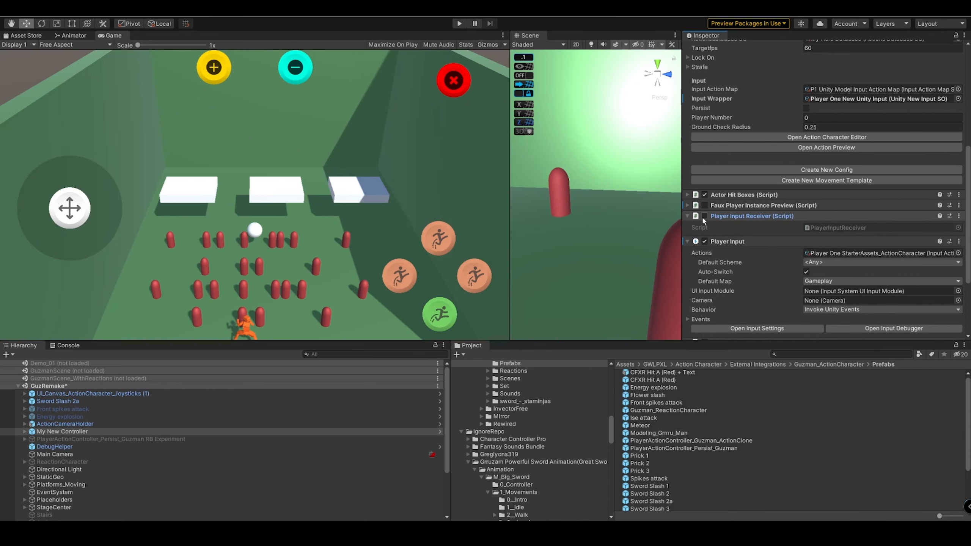
Step: Examine the Gameplay event callbacks of the Player Input component and the Player Input Receiver functions they invoke
{"action": "scroll", "coordinate": [741, 234], "scroll_direction": "down", "scroll_amount": 3}
{"action": "left_click", "coordinate": [700, 234]}
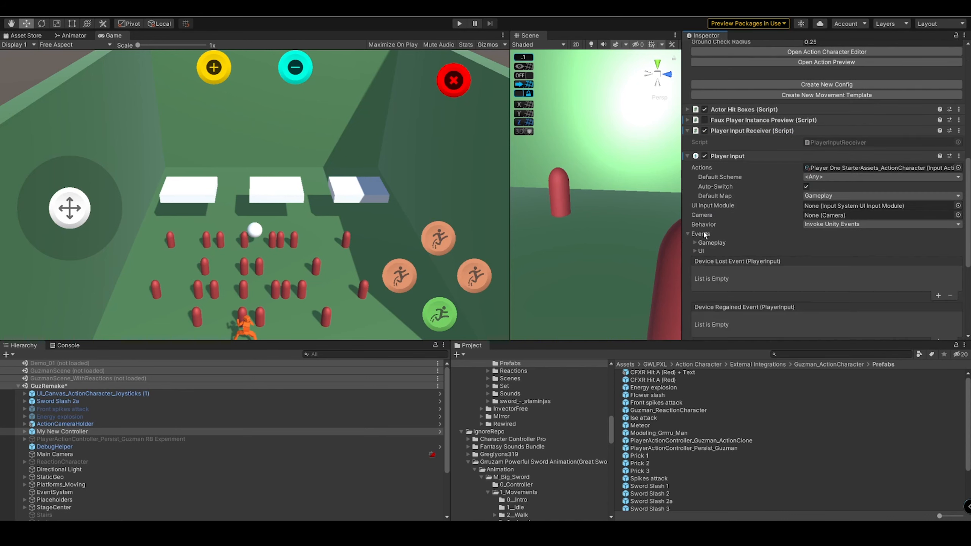
{"action": "scroll", "coordinate": [746, 225], "scroll_direction": "down", "scroll_amount": 6}
{"action": "scroll", "coordinate": [742, 236], "scroll_direction": "up", "scroll_amount": 3}
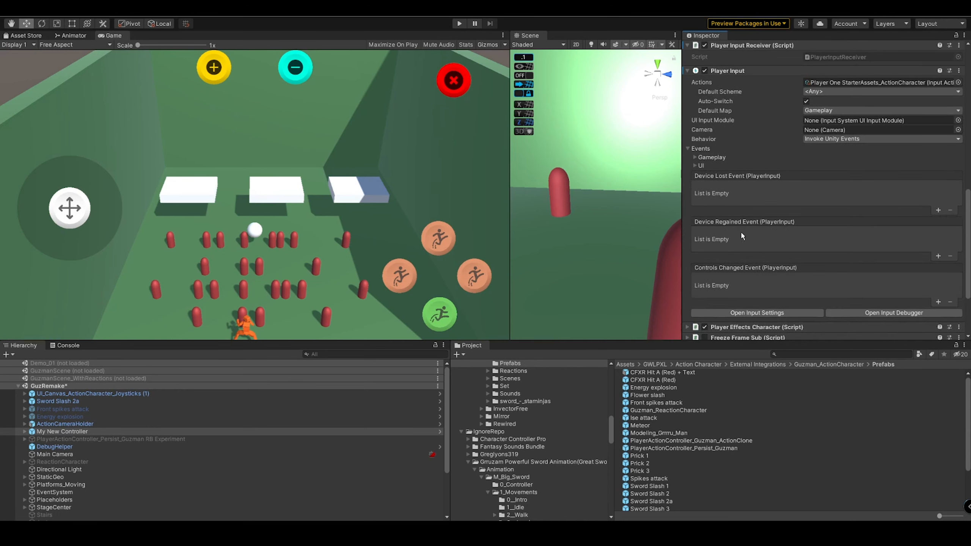
{"action": "left_click", "coordinate": [711, 157]}
{"action": "scroll", "coordinate": [733, 191], "scroll_direction": "up", "scroll_amount": 3}
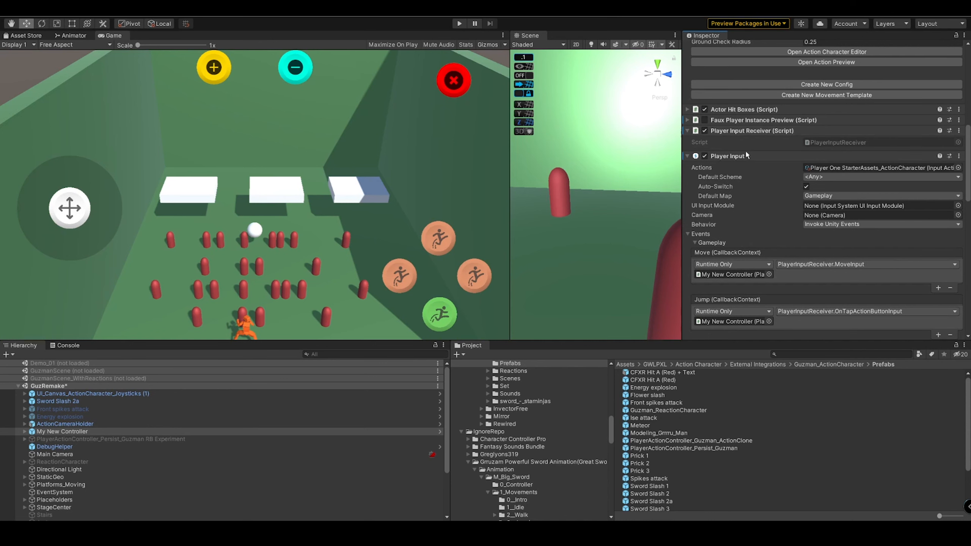
{"action": "scroll", "coordinate": [749, 162], "scroll_direction": "down", "scroll_amount": 3}
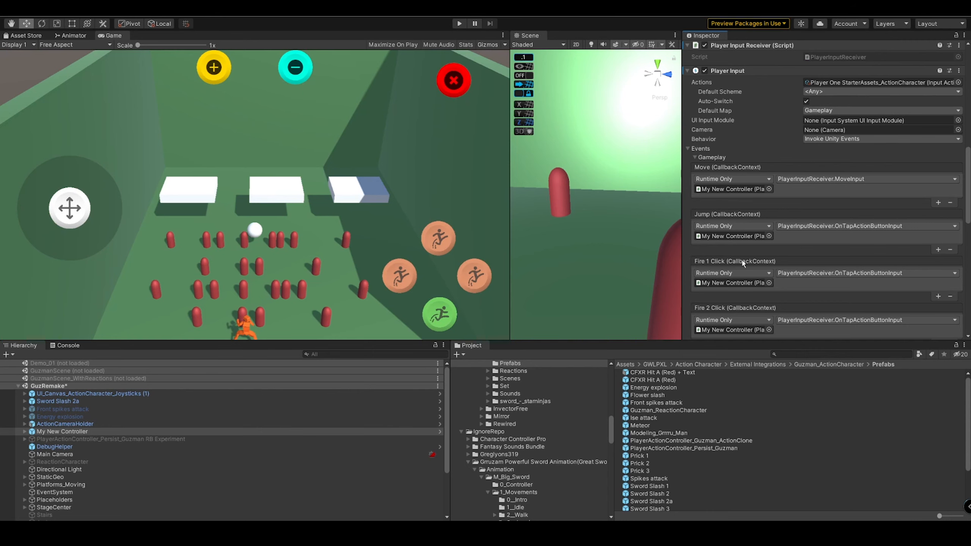
{"action": "scroll", "coordinate": [743, 264], "scroll_direction": "down", "scroll_amount": 5}
{"action": "scroll", "coordinate": [734, 214], "scroll_direction": "down", "scroll_amount": 5}
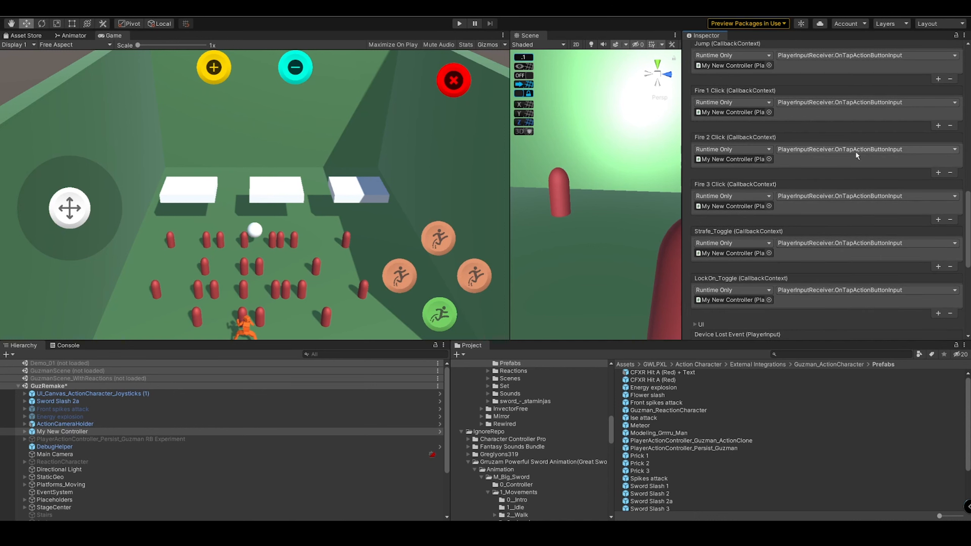
{"action": "scroll", "coordinate": [857, 157], "scroll_direction": "up", "scroll_amount": 5}
{"action": "scroll", "coordinate": [852, 151], "scroll_direction": "up", "scroll_amount": 5}
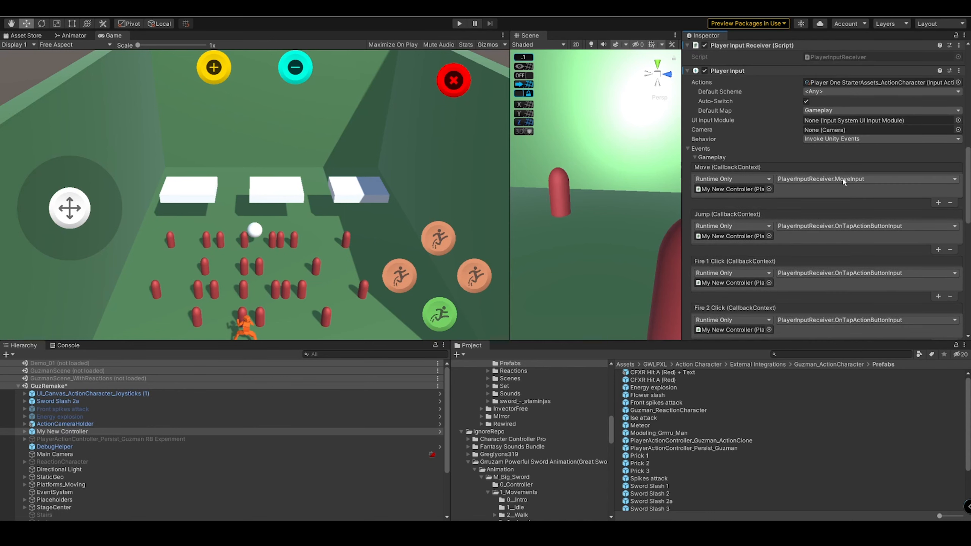
{"action": "scroll", "coordinate": [815, 166], "scroll_direction": "up", "scroll_amount": 5}
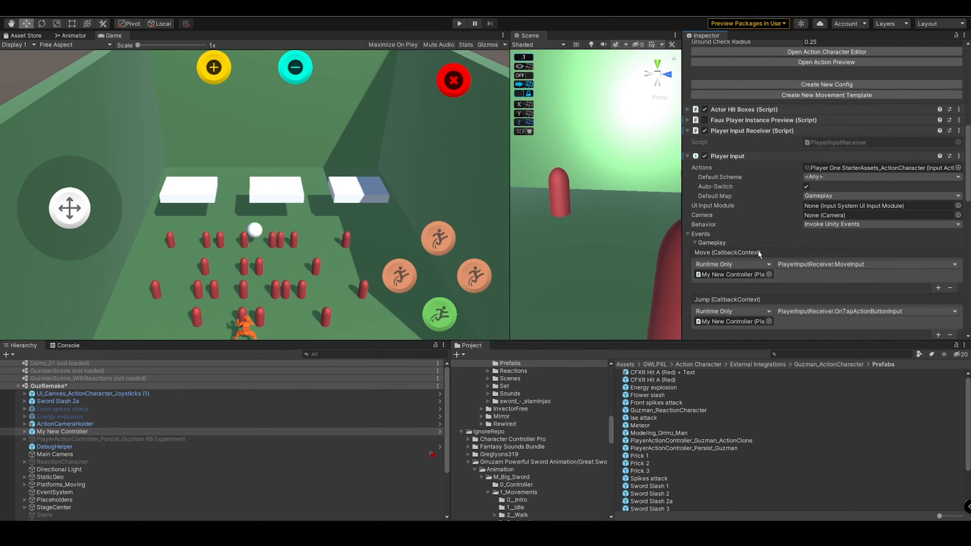
{"action": "scroll", "coordinate": [784, 234], "scroll_direction": "down", "scroll_amount": 20}
{"action": "scroll", "coordinate": [784, 234], "scroll_direction": "up", "scroll_amount": 16}
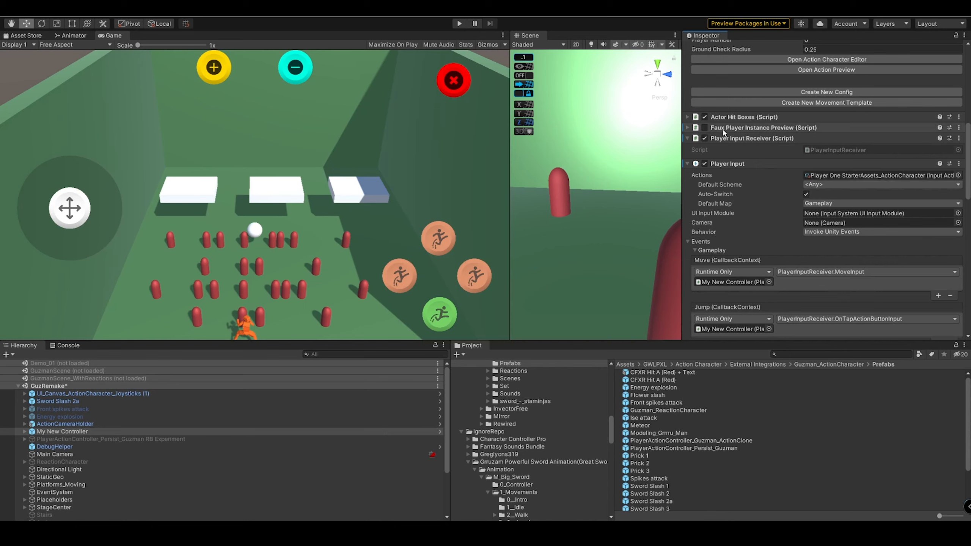
Step: Assign My New Controller as the Starter Assets Inputs of the joystick canvas's UI Canvas Controller Input_AC component
{"action": "left_click", "coordinate": [179, 394]}
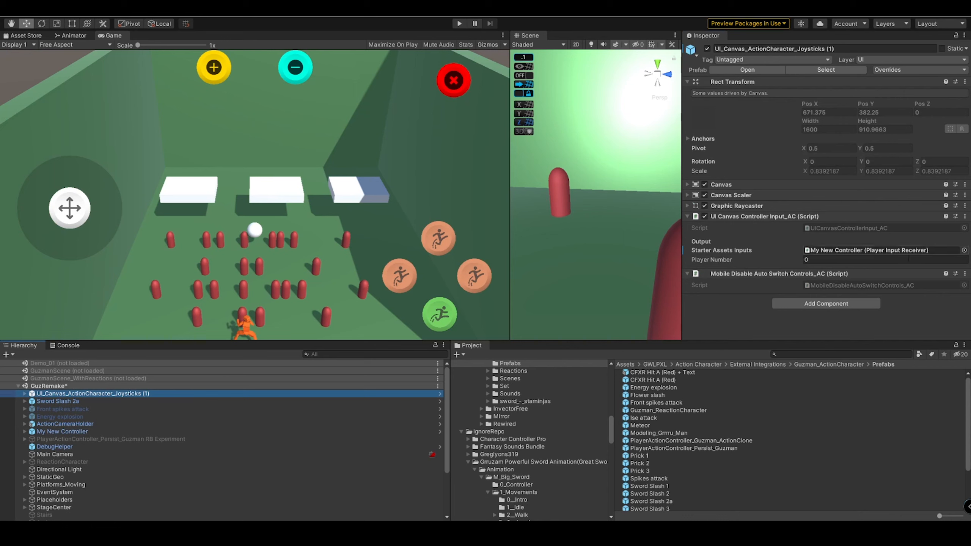
{"action": "left_click", "coordinate": [847, 250]}
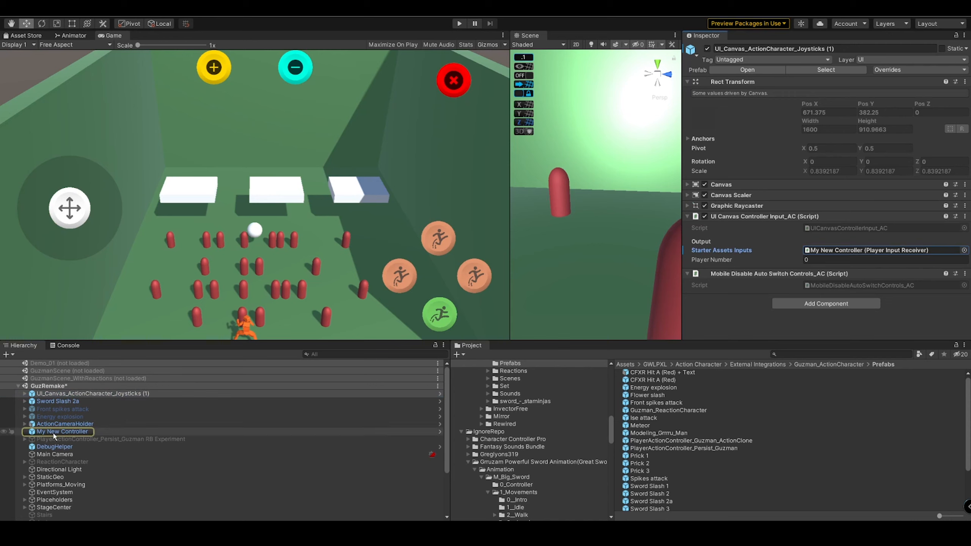
{"action": "left_click_drag", "start_coordinate": [71, 432], "coordinate": [857, 254]}
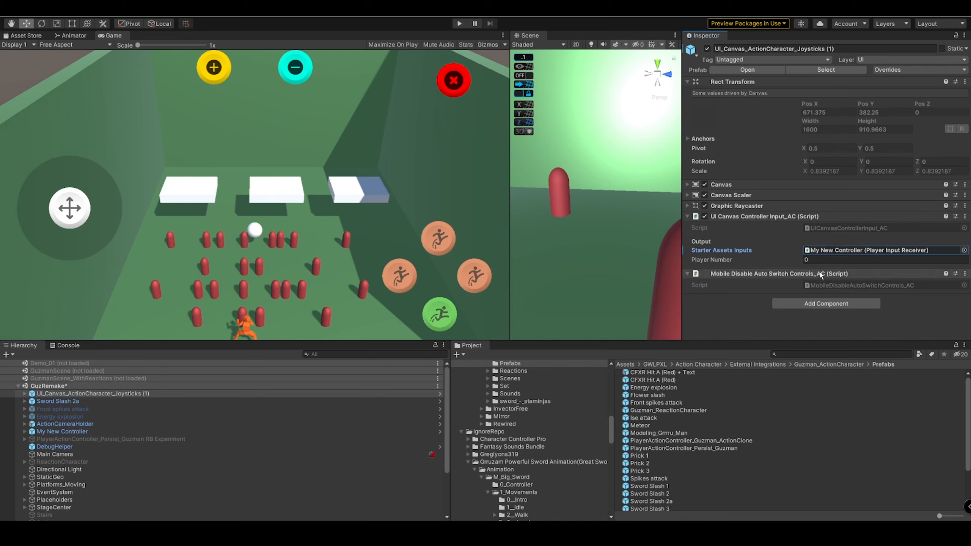
Step: Play-test the scene by triggering an attack with the on-screen mobile buttons, and stop the play session
{"action": "left_click", "coordinate": [458, 24]}
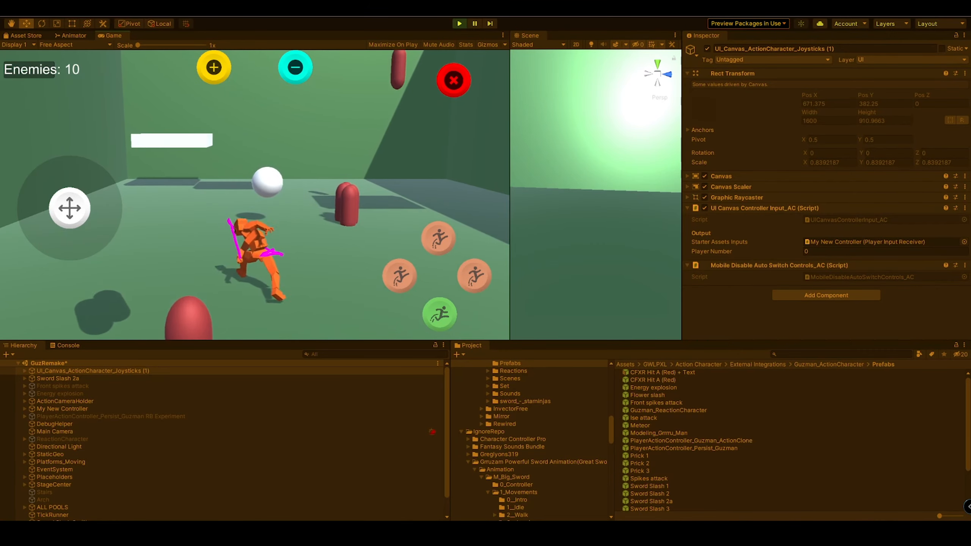
{"action": "left_click", "coordinate": [396, 275]}
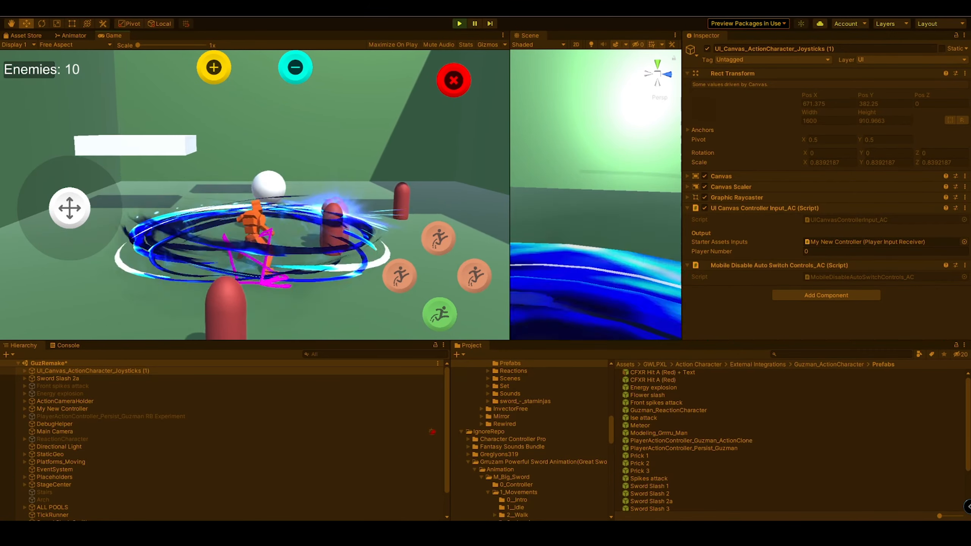
{"action": "left_click", "coordinate": [459, 23]}
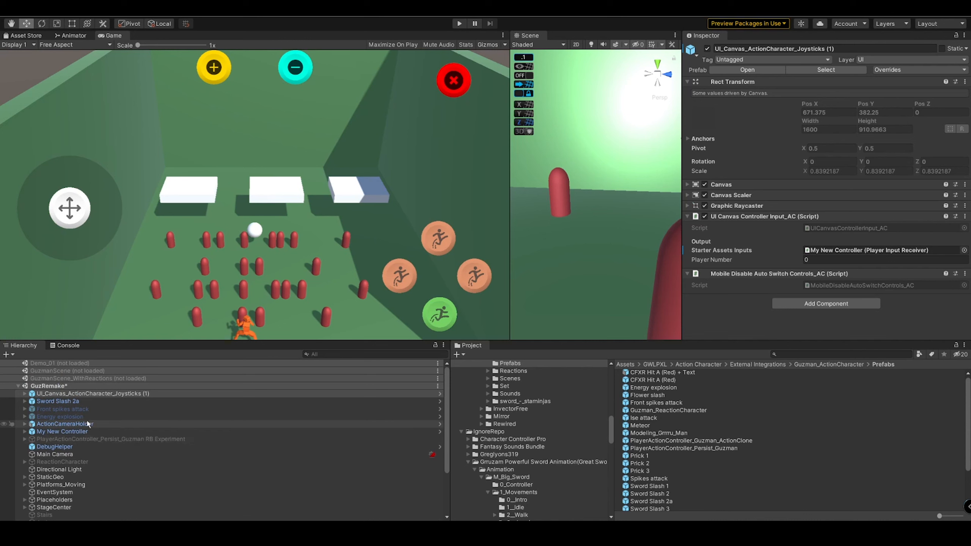
Step: Review the Player Input Receiver and Player Input components on My New Controller
{"action": "left_click", "coordinate": [87, 424]}
{"action": "left_click", "coordinate": [76, 431]}
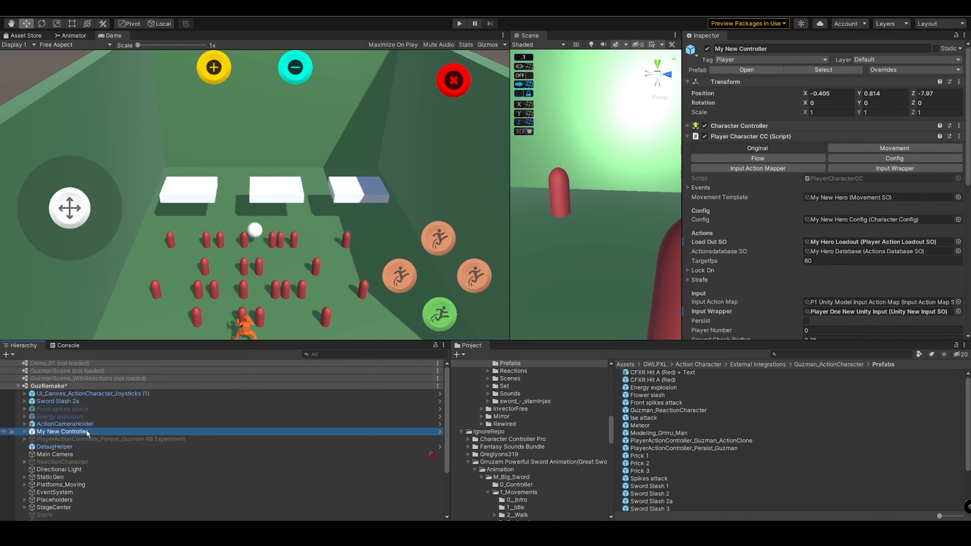
{"action": "left_click", "coordinate": [784, 137]}
{"action": "left_click", "coordinate": [765, 169]}
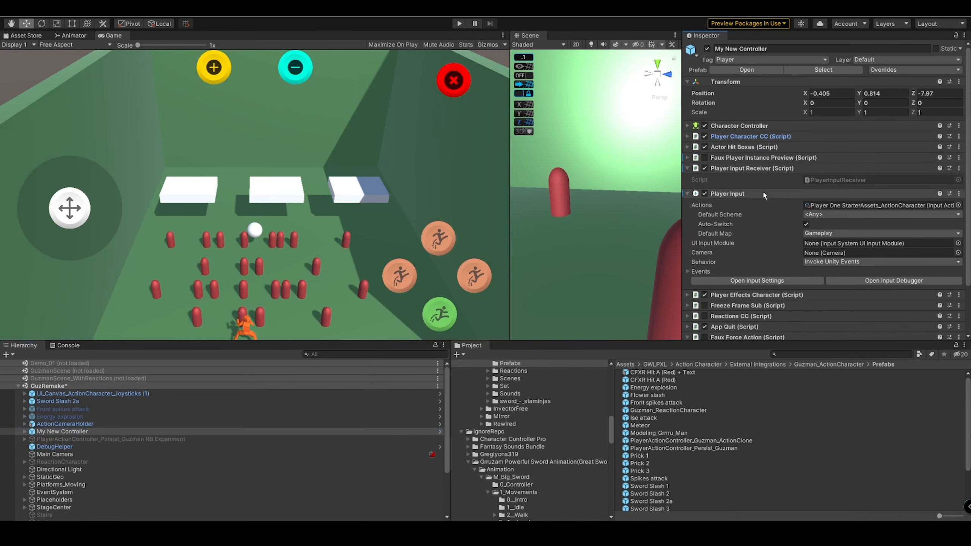
{"action": "scroll", "coordinate": [757, 229], "scroll_direction": "down", "scroll_amount": 2}
{"action": "left_click", "coordinate": [745, 279]}
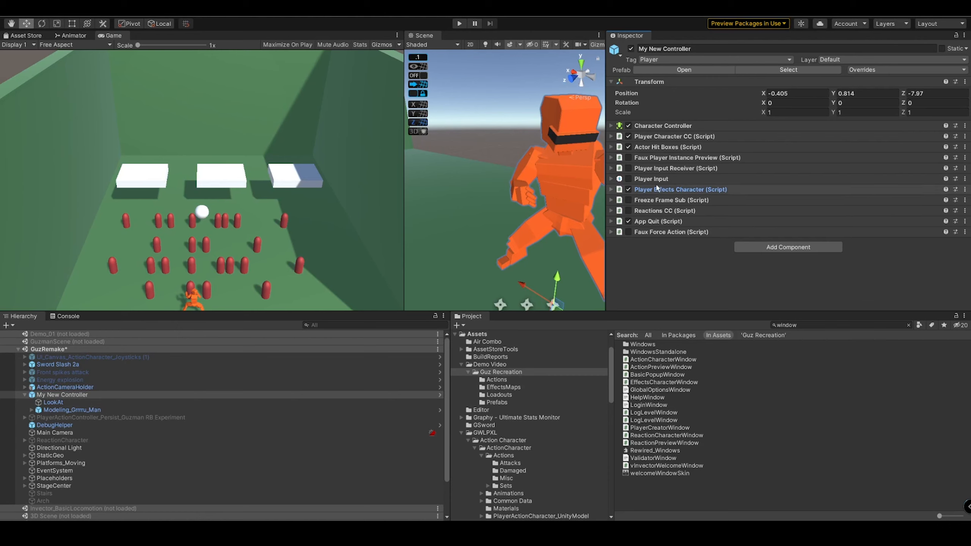
Step: Examine the Hit Givers and Hit Takers options of My New Controller's Actor Hit Boxes component
{"action": "left_click", "coordinate": [684, 150]}
{"action": "scroll", "coordinate": [670, 156], "scroll_direction": "down", "scroll_amount": 4}
{"action": "scroll", "coordinate": [670, 156], "scroll_direction": "up", "scroll_amount": 4}
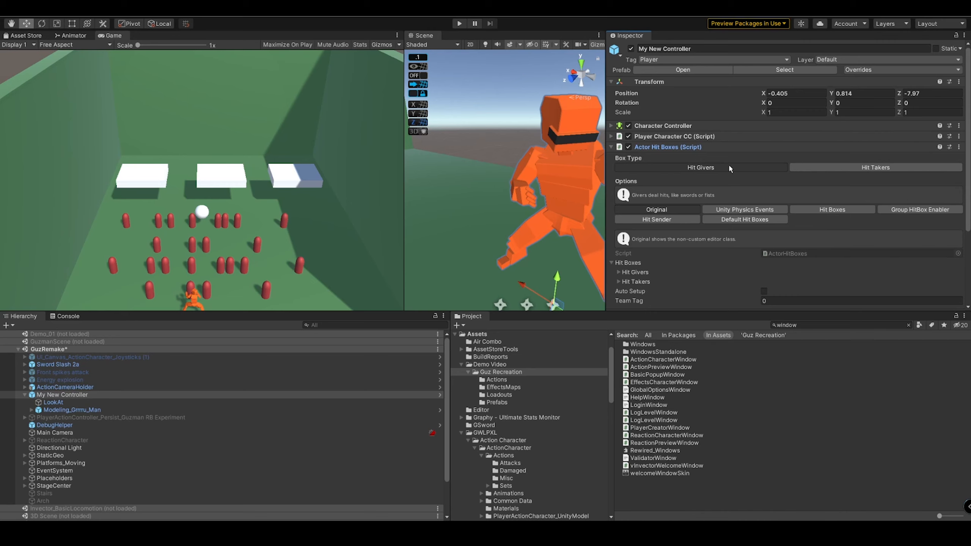
{"action": "left_click", "coordinate": [833, 170]}
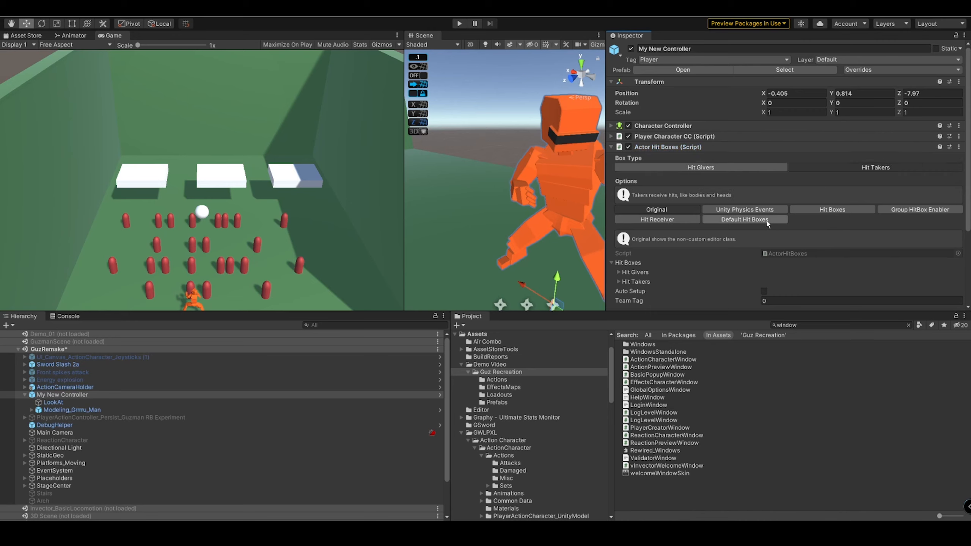
{"action": "left_click", "coordinate": [714, 169]}
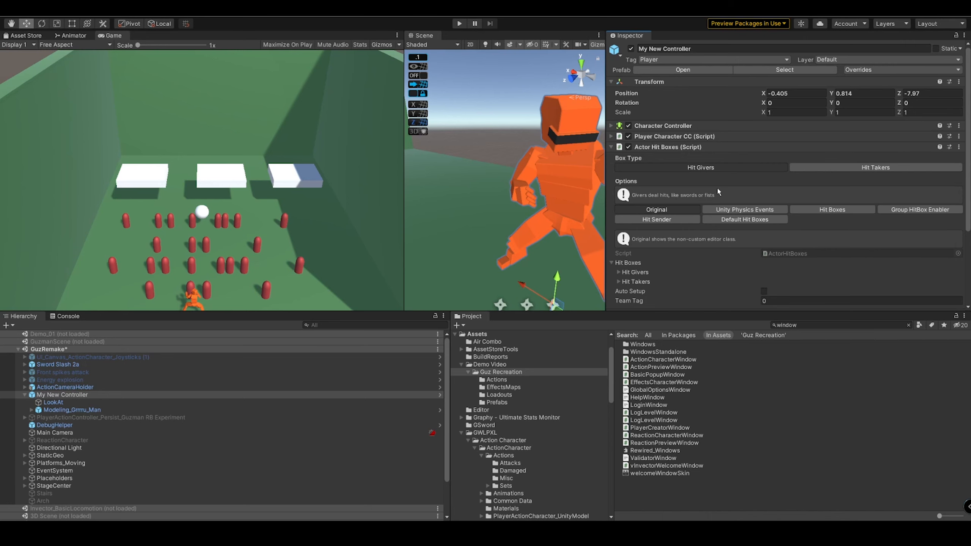
Step: Add a new unnamed entry to the Hit Givers' Hit Boxes list in the Actor Hit Boxes component
{"action": "scroll", "coordinate": [716, 191], "scroll_direction": "down", "scroll_amount": 4}
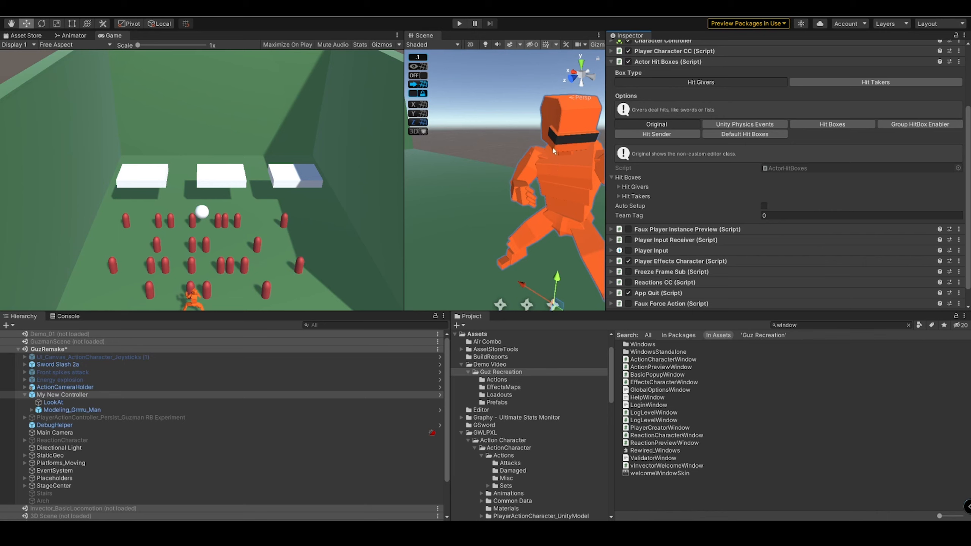
{"action": "left_click", "coordinate": [822, 125]}
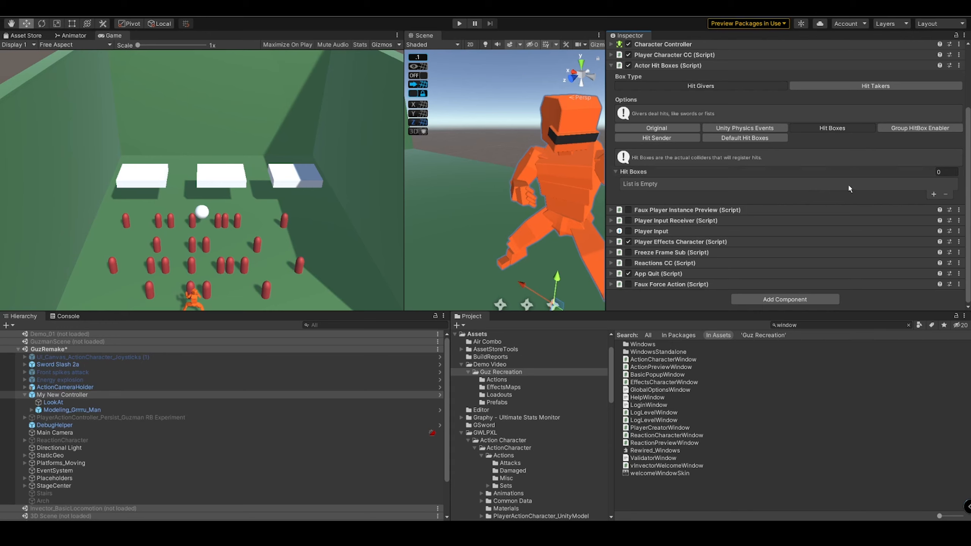
{"action": "left_click", "coordinate": [933, 195]}
{"action": "left_click", "coordinate": [750, 192]}
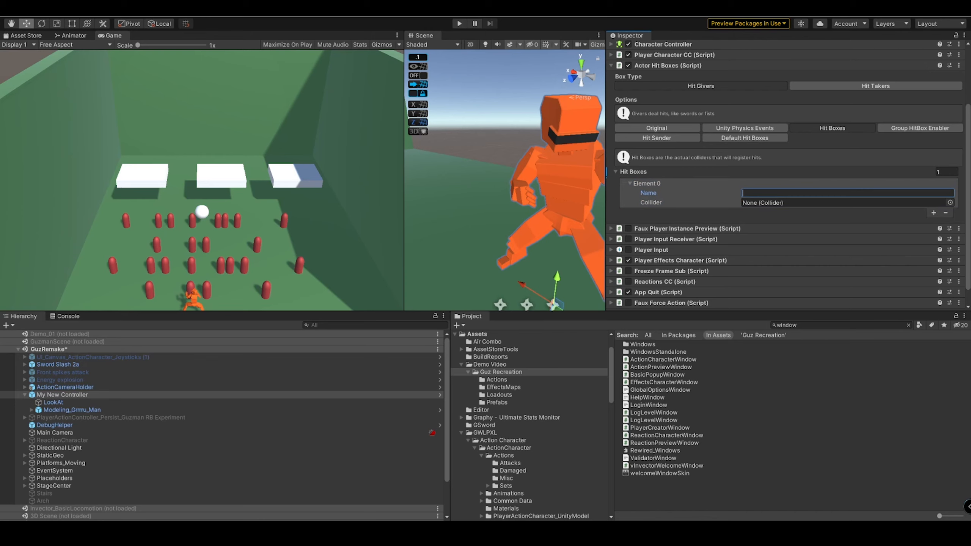
Step: Find and select the hand_r bone in the character model's skeleton under My New Controller
{"action": "left_click", "coordinate": [33, 410]}
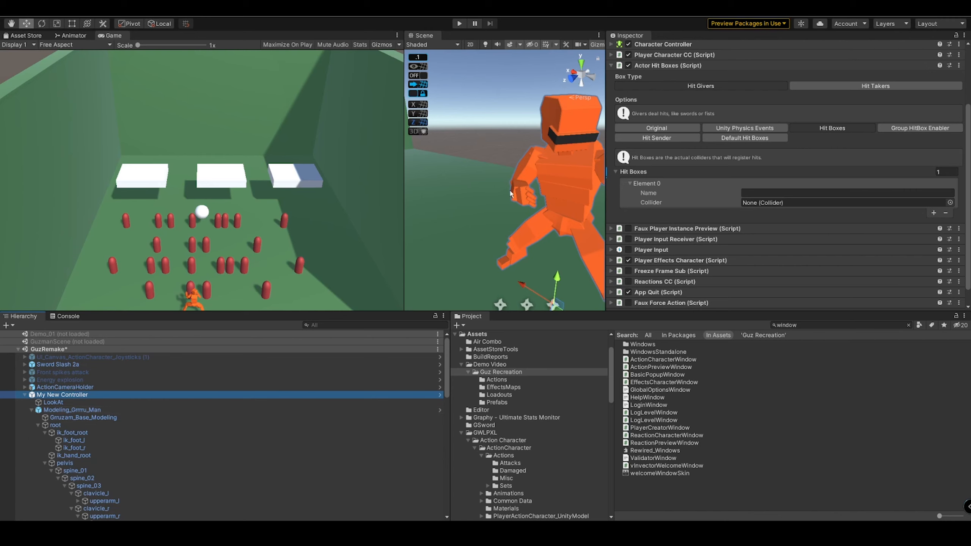
{"action": "scroll", "coordinate": [88, 403], "scroll_direction": "down", "scroll_amount": 2}
{"action": "scroll", "coordinate": [89, 403], "scroll_direction": "down", "scroll_amount": 2}
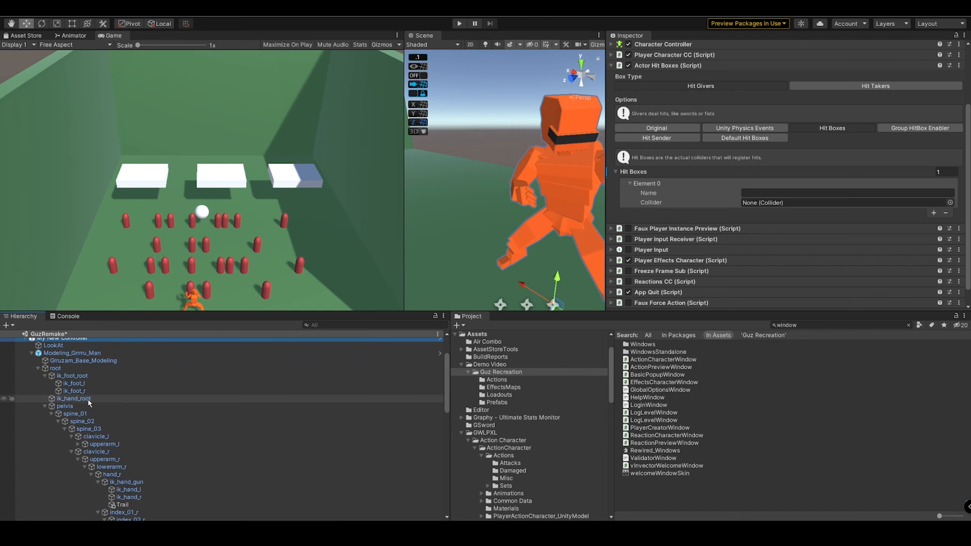
{"action": "left_click", "coordinate": [44, 374]}
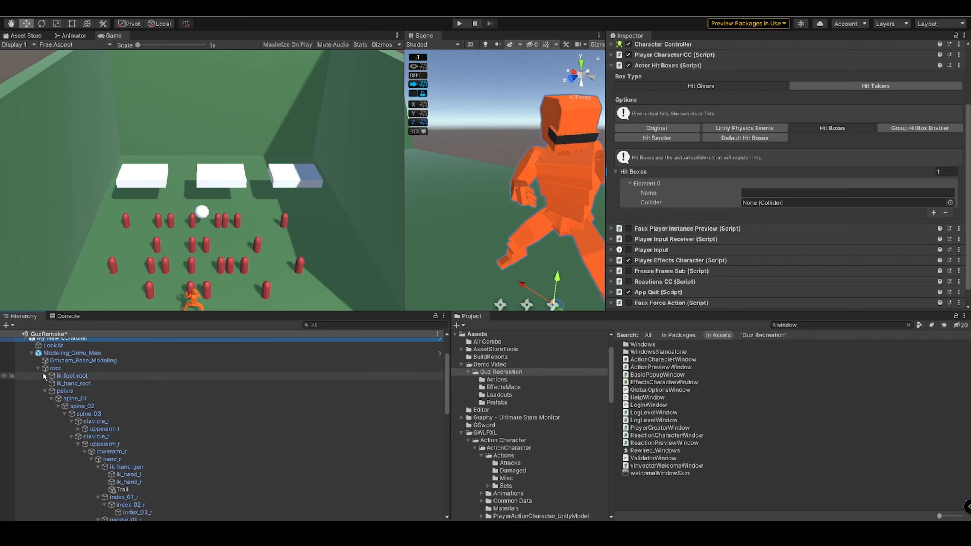
{"action": "scroll", "coordinate": [76, 405], "scroll_direction": "down", "scroll_amount": 2}
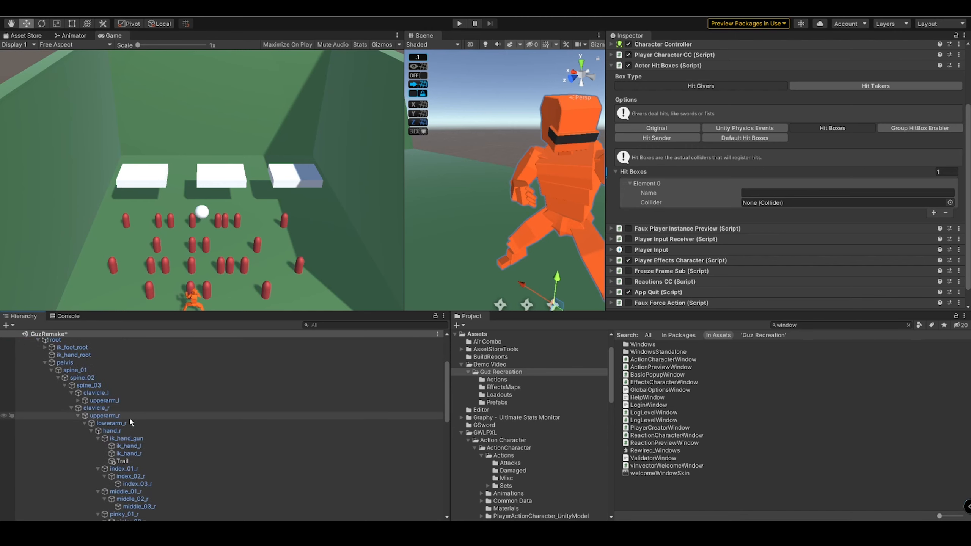
{"action": "left_click", "coordinate": [119, 431]}
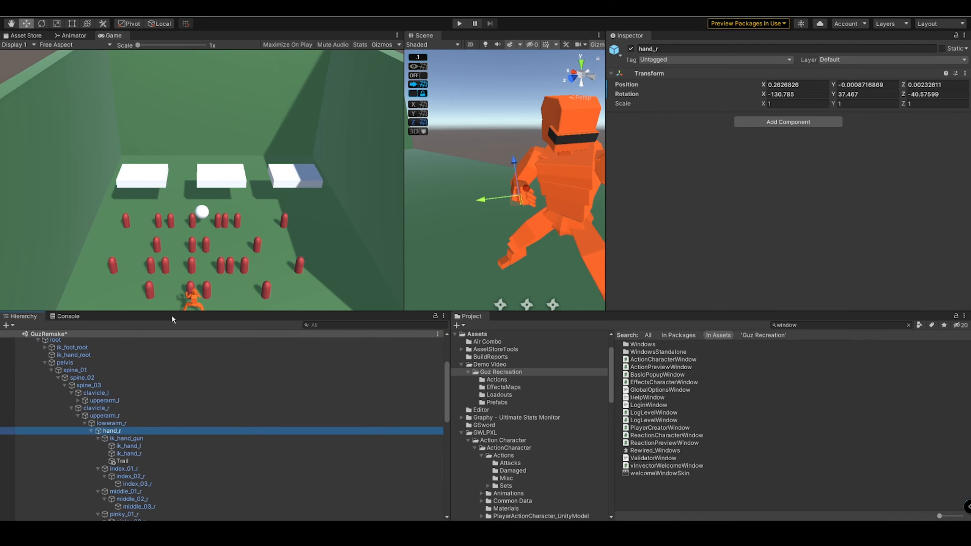
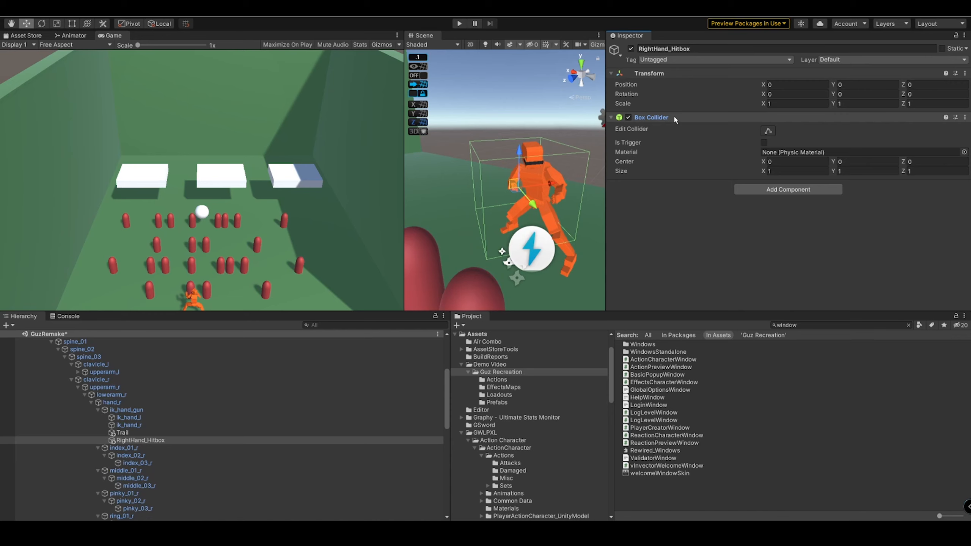
Step: Replace the Box Collider on RightHand_Hitbox with a Capsule Collider
{"action": "left_click", "coordinate": [699, 149]}
{"action": "left_click", "coordinate": [784, 122]}
{"action": "type", "text": "capsu"}
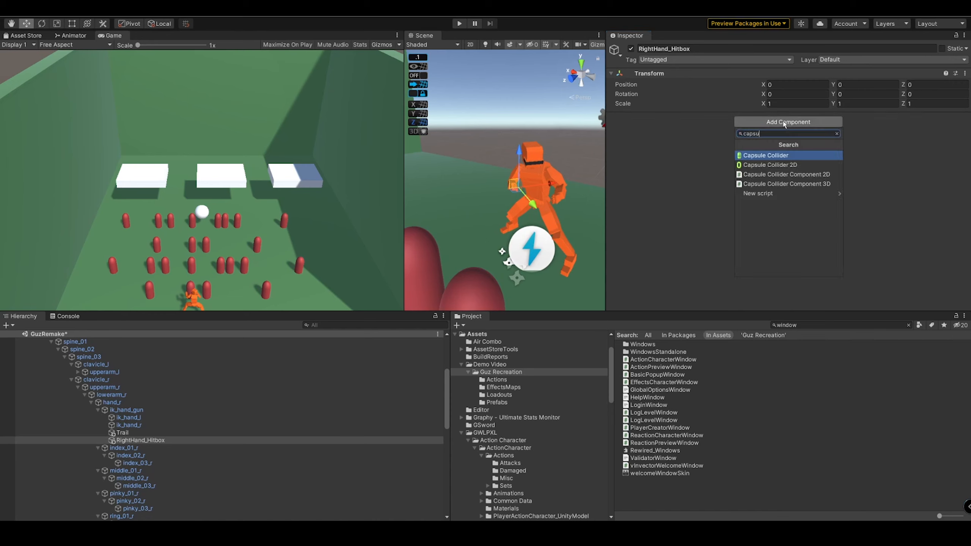
{"action": "left_click", "coordinate": [782, 155]}
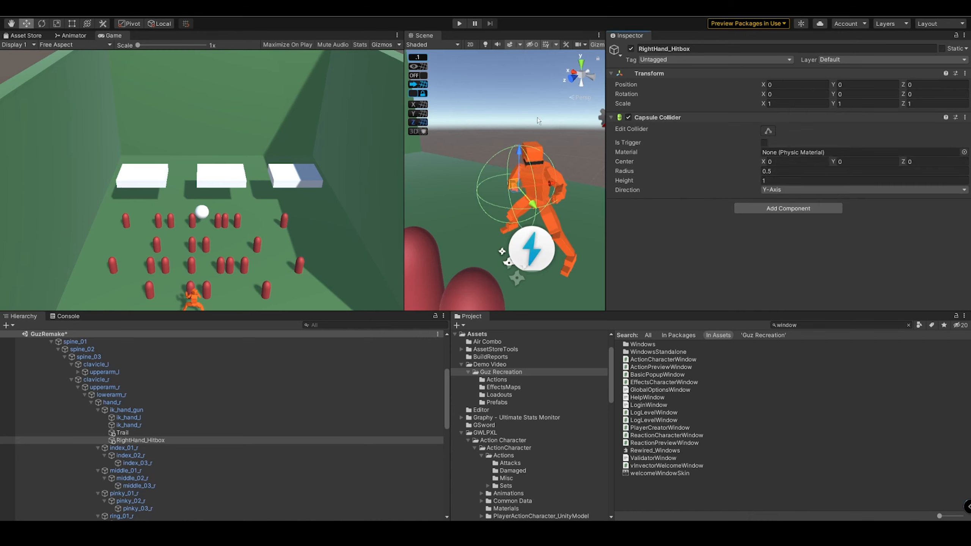
Step: Set the RightHand_Hitbox capsule collider's radius to 0.05 and its height to 0.54
{"action": "scroll", "coordinate": [495, 198], "scroll_direction": "up", "scroll_amount": 2}
{"action": "left_click_drag", "start_coordinate": [494, 198], "coordinate": [578, 216], "text": "alt"}
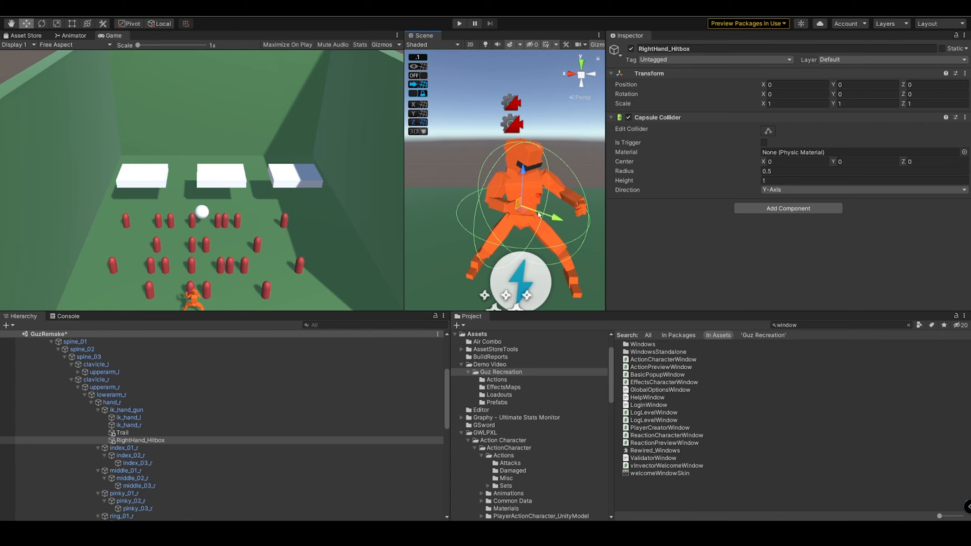
{"action": "left_click_drag", "start_coordinate": [625, 185], "coordinate": [637, 182]}
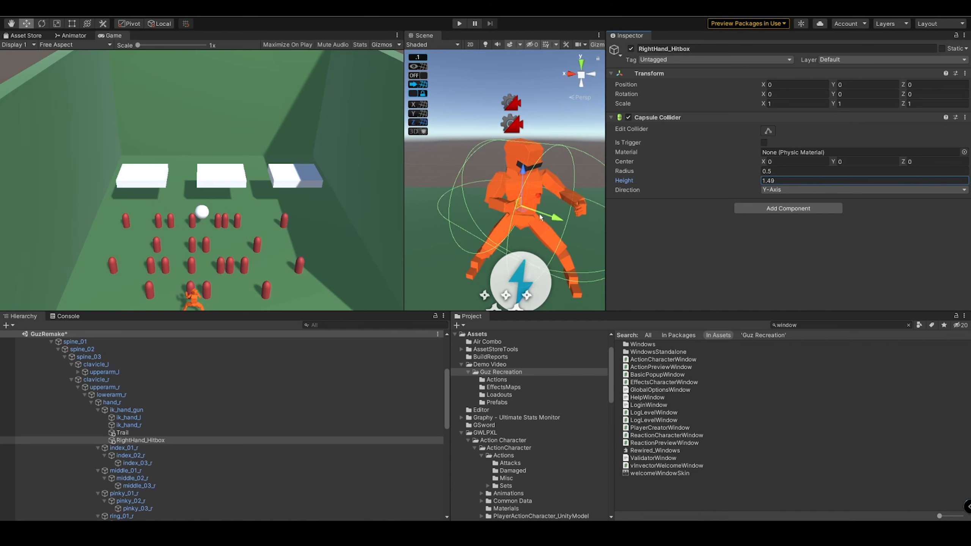
{"action": "left_click_drag", "start_coordinate": [405, 211], "coordinate": [259, 212]}
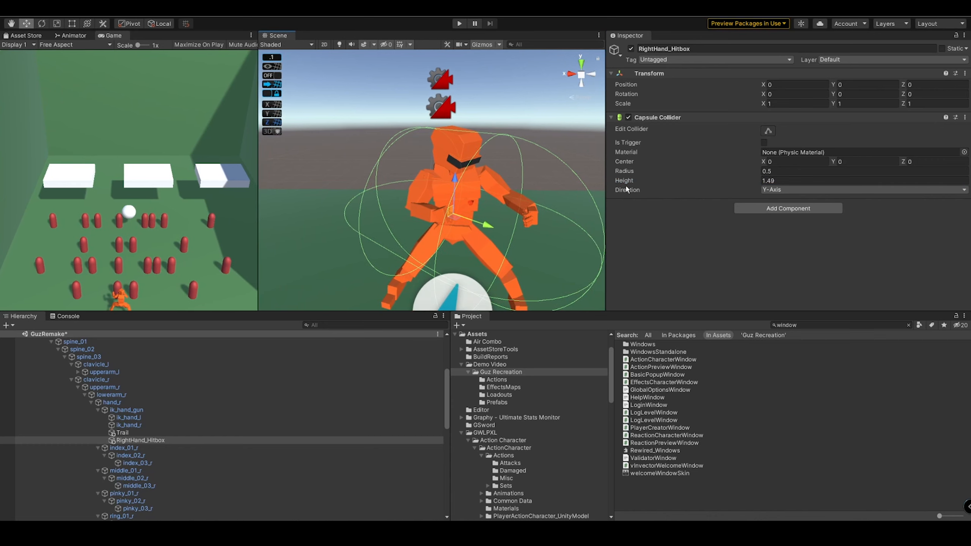
{"action": "left_click_drag", "start_coordinate": [630, 173], "coordinate": [621, 171]}
{"action": "left_click_drag", "start_coordinate": [470, 185], "coordinate": [565, 164], "text": "alt"}
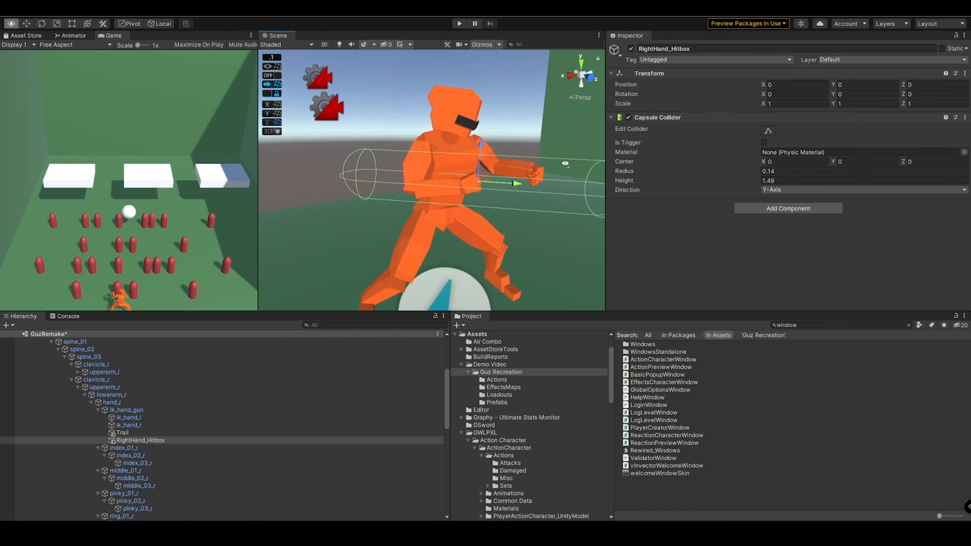
{"action": "left_click", "coordinate": [628, 173]}
{"action": "left_click_drag", "start_coordinate": [627, 173], "coordinate": [612, 177]}
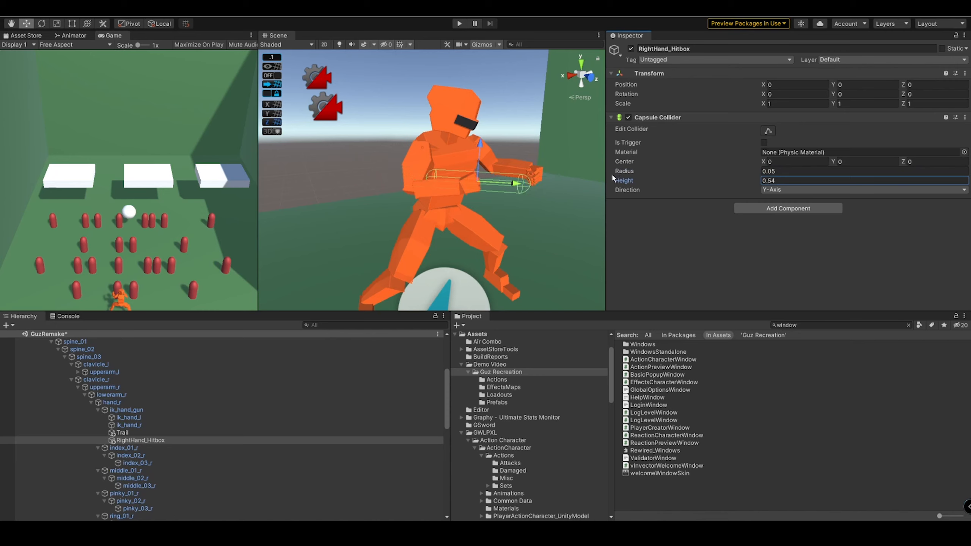
Step: Move the right-hand capsule collider's center to Y -0.24 and set its height to 0.66
{"action": "left_click_drag", "start_coordinate": [440, 161], "coordinate": [483, 150], "text": "alt"}
{"action": "right_click_drag", "start_coordinate": [483, 150], "coordinate": [481, 151]}
{"action": "key", "text": "d"}
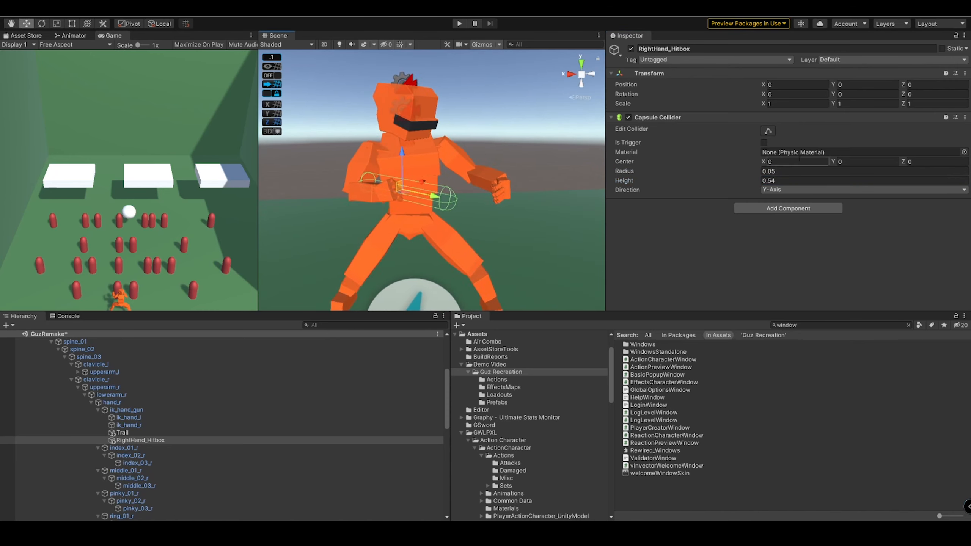
{"action": "left_click_drag", "start_coordinate": [834, 162], "coordinate": [828, 161]}
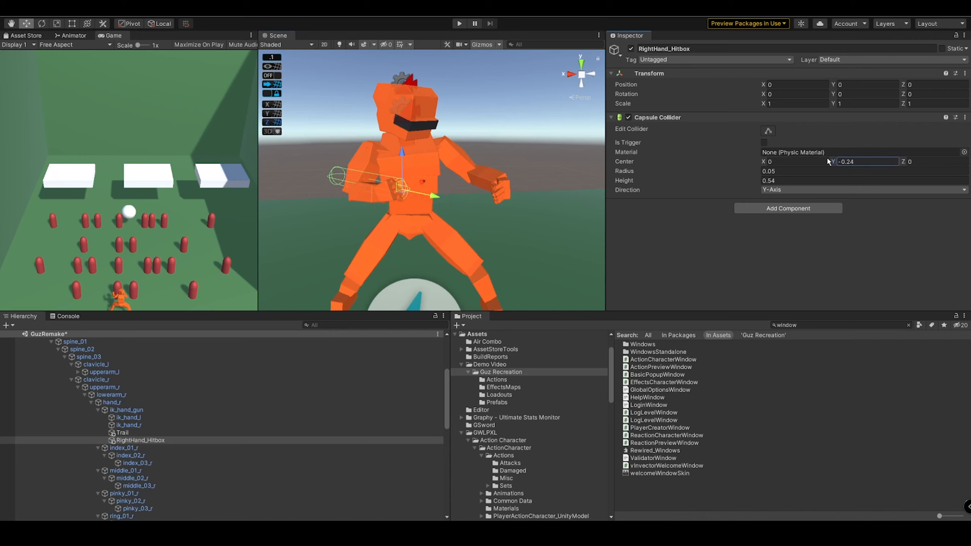
{"action": "key", "text": "a"}
{"action": "right_click_drag", "start_coordinate": [414, 172], "coordinate": [488, 169]}
{"action": "key", "text": "w"}
{"action": "key", "text": "s"}
{"action": "left_click_drag", "start_coordinate": [636, 181], "coordinate": [633, 181]}
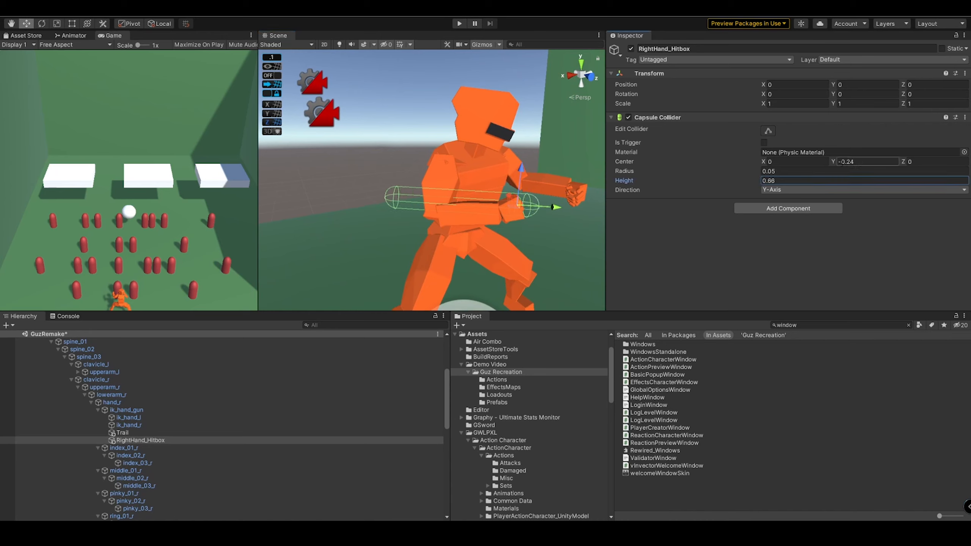
Step: Set the capsule collider's center Y to 0, its radius to 0.11 and its height to 0.32 around the right hand
{"action": "left_click", "coordinate": [834, 162]}
{"action": "type", "text": "0"}
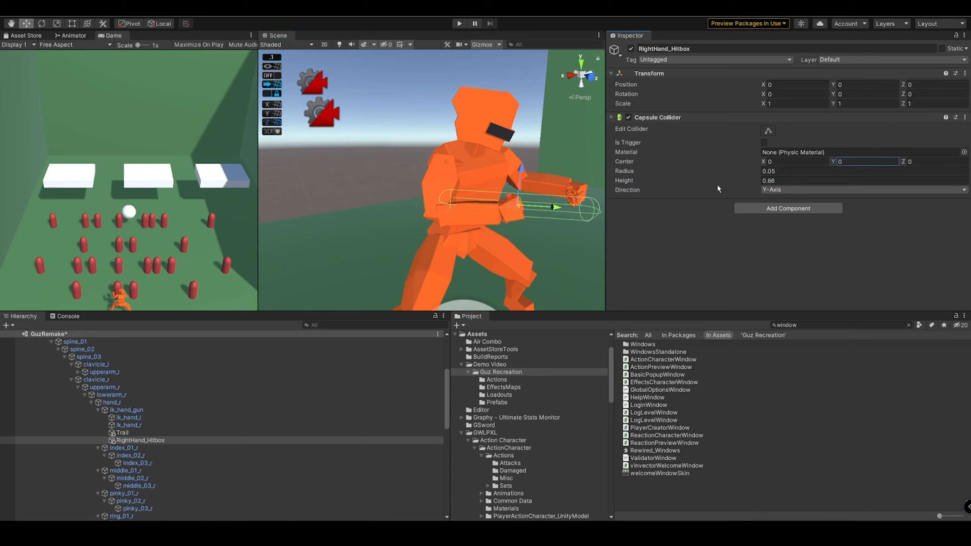
{"action": "mouse_move", "coordinate": [636, 182]}
{"action": "left_mouse_down"}
{"action": "mouse_move", "coordinate": [624, 183]}
{"action": "mouse_move", "coordinate": [629, 173]}
{"action": "left_mouse_up"}
{"action": "left_click_drag", "start_coordinate": [555, 185], "coordinate": [525, 192], "text": "alt"}
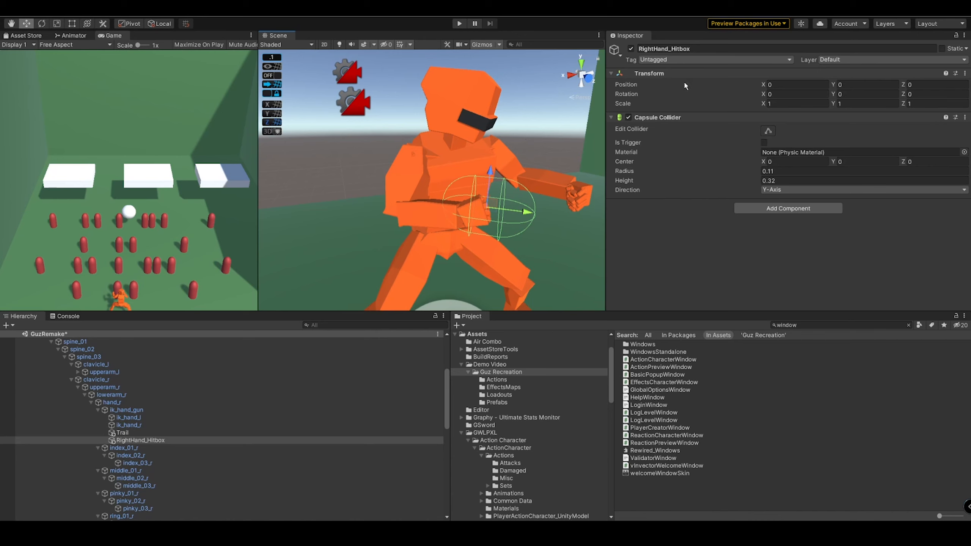
Step: Assign the RightHand_Hitbox capsule collider to the empty hit giver element in My New Controller's Actor Hit Boxes
{"action": "scroll", "coordinate": [168, 445], "scroll_direction": "up", "scroll_amount": 5}
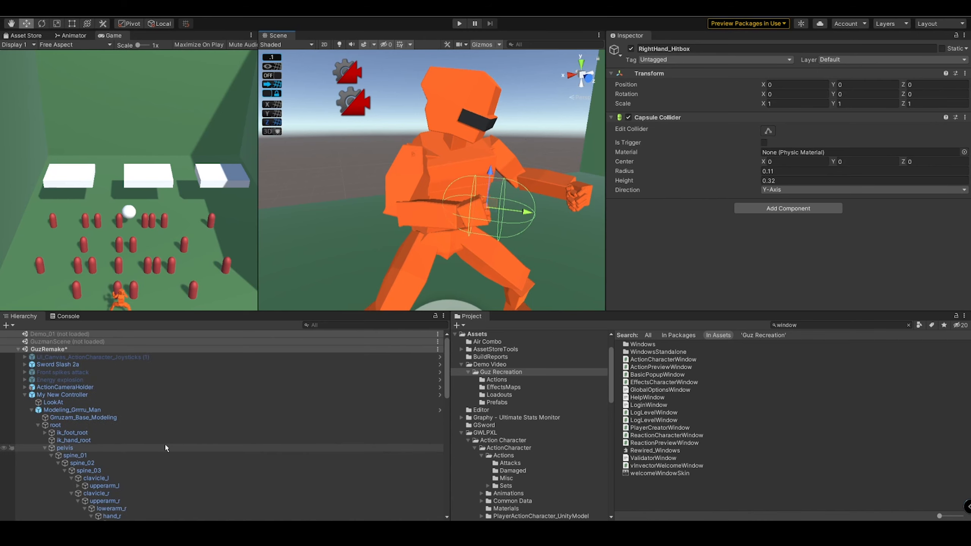
{"action": "left_click", "coordinate": [89, 396]}
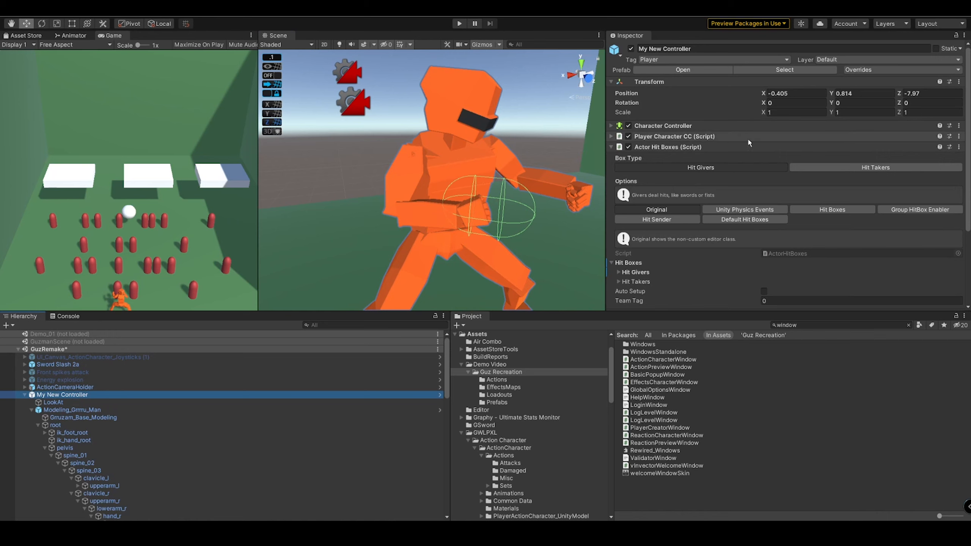
{"action": "scroll", "coordinate": [699, 163], "scroll_direction": "down", "scroll_amount": 4}
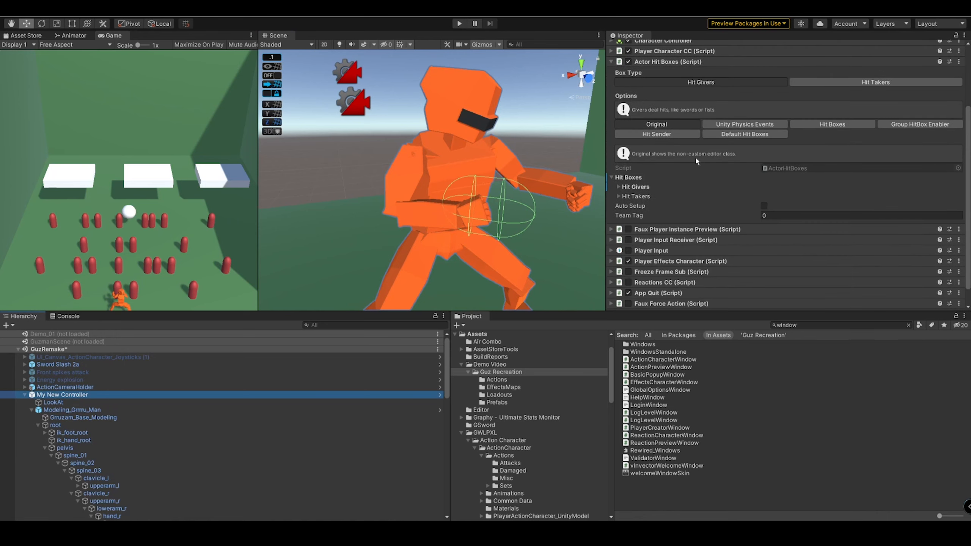
{"action": "scroll", "coordinate": [700, 168], "scroll_direction": "up", "scroll_amount": 4}
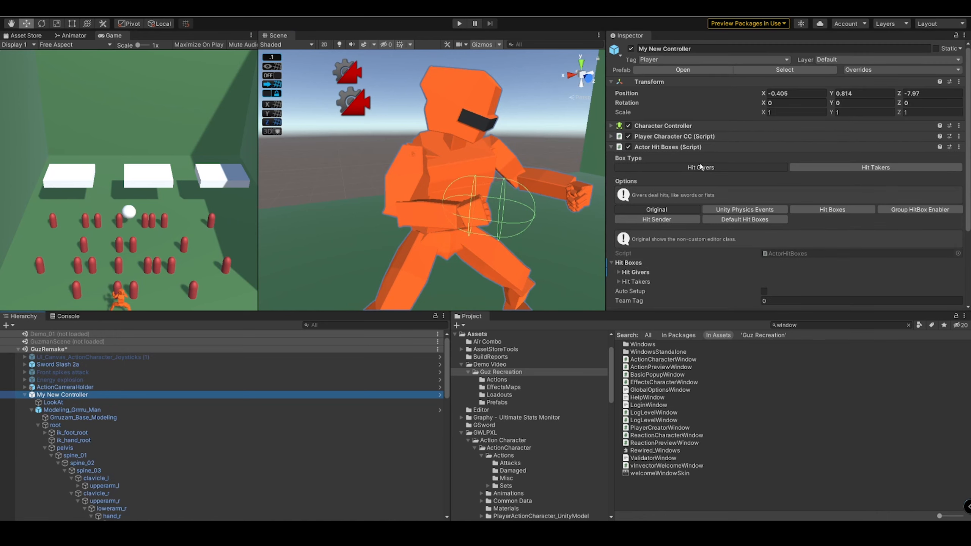
{"action": "scroll", "coordinate": [721, 169], "scroll_direction": "down", "scroll_amount": 4}
{"action": "left_click", "coordinate": [826, 125]}
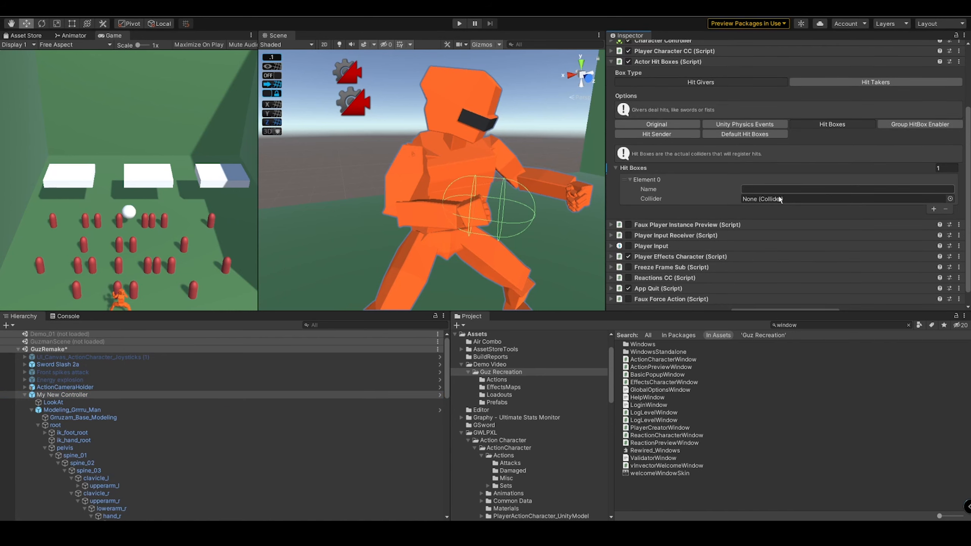
{"action": "scroll", "coordinate": [143, 440], "scroll_direction": "down", "scroll_amount": 2}
{"action": "scroll", "coordinate": [142, 451], "scroll_direction": "down", "scroll_amount": 4}
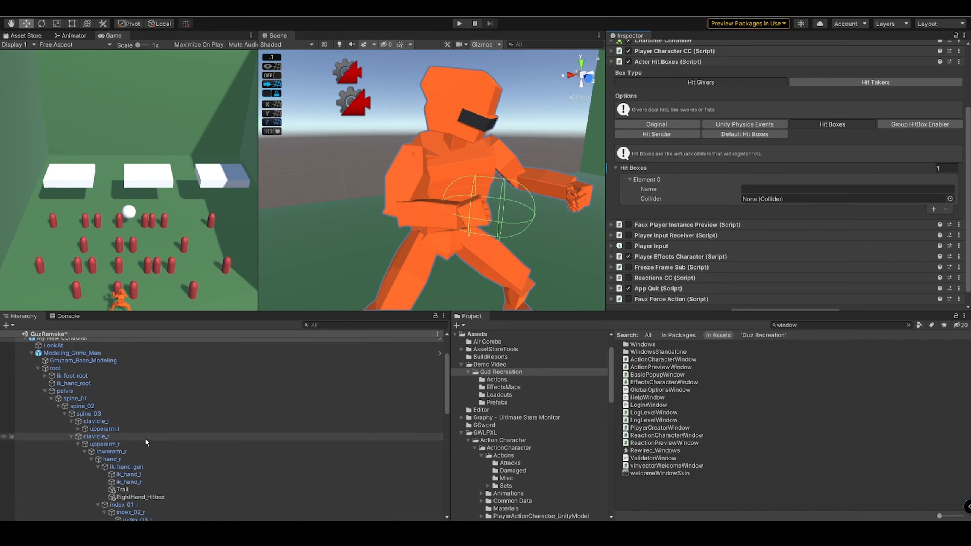
{"action": "left_click_drag", "start_coordinate": [159, 469], "coordinate": [759, 200]}
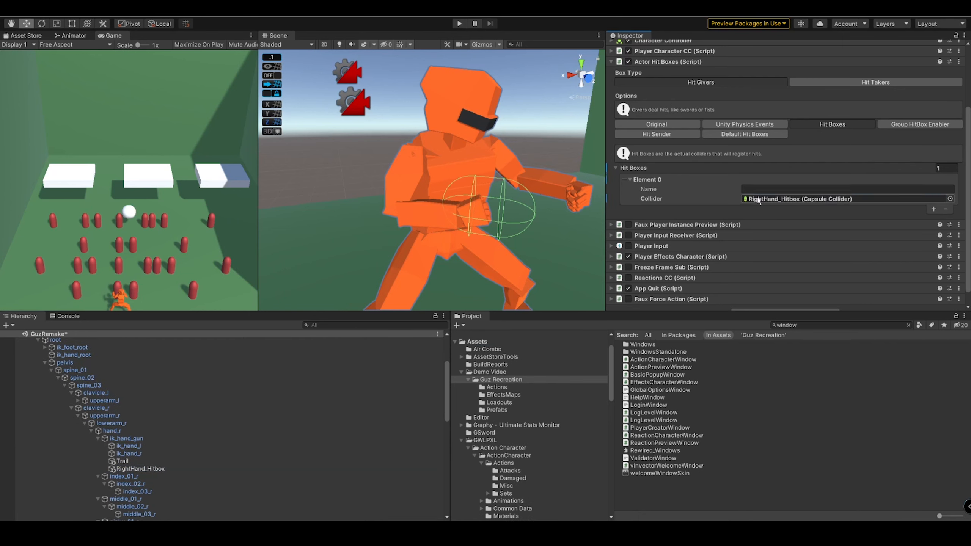
Step: Name the new hit giver hit box RightHand
{"action": "left_click", "coordinate": [719, 188]}
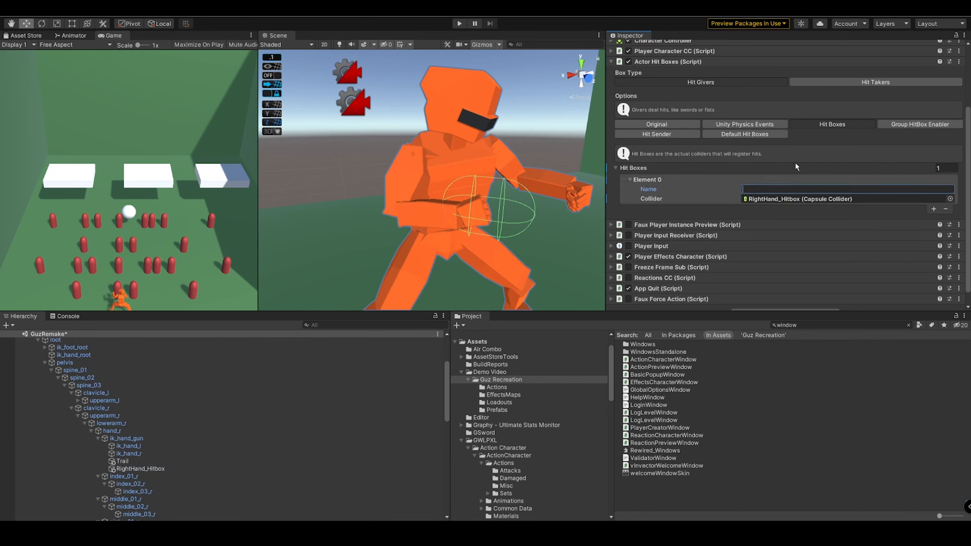
{"action": "type", "text": "RightrHand"}
{"action": "scroll", "coordinate": [712, 174], "scroll_direction": "up", "scroll_amount": 3}
Step: Make the RightHand hit giver a default hit box of My New Controller
{"action": "scroll", "coordinate": [713, 179], "scroll_direction": "down", "scroll_amount": 3}
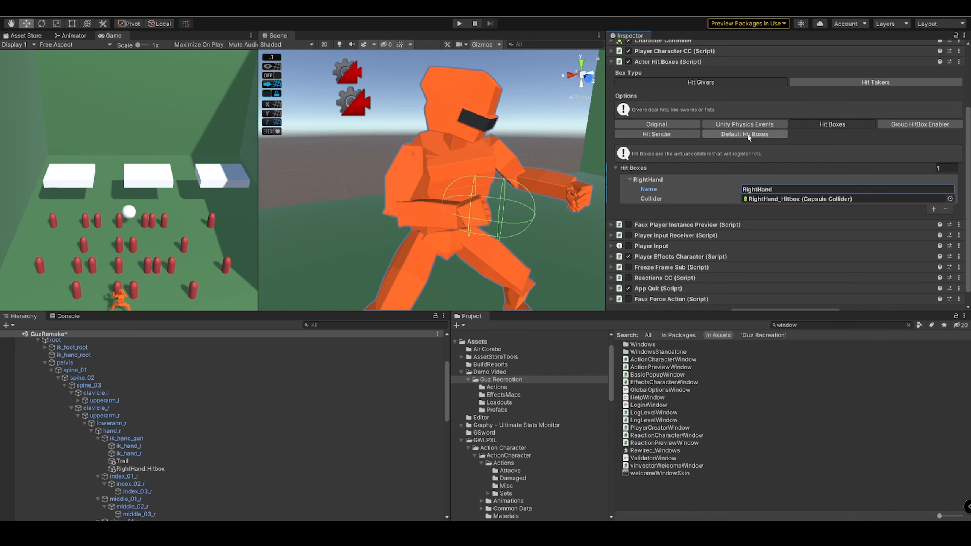
{"action": "left_click", "coordinate": [729, 135]}
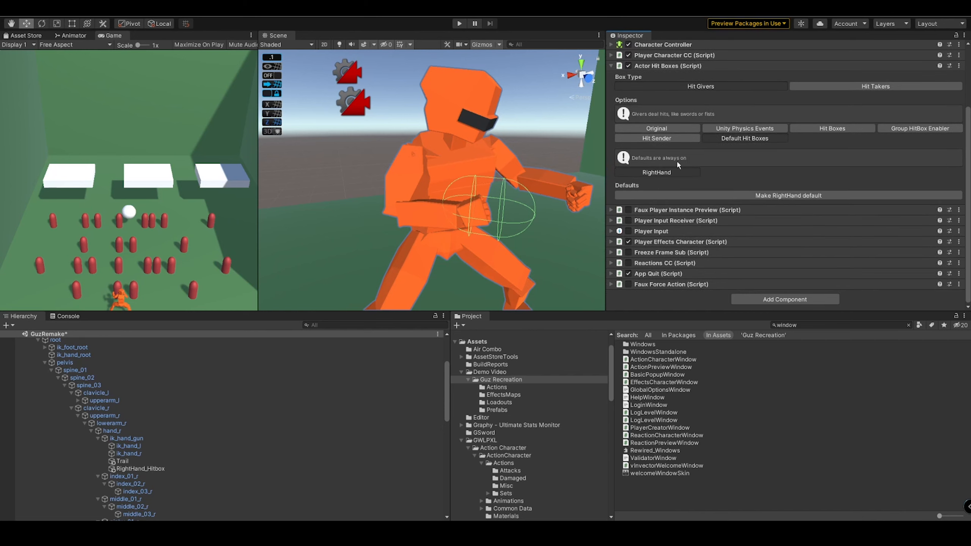
{"action": "left_click", "coordinate": [743, 195]}
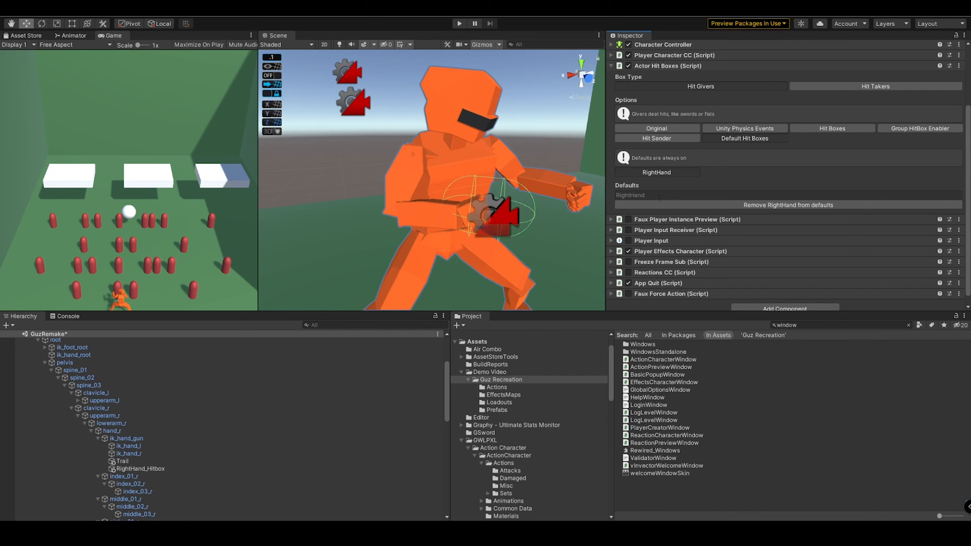
Step: Enlarge the Game view and playtest the scene, moving the character among the enemies and attacking them
{"action": "left_click_drag", "start_coordinate": [258, 186], "coordinate": [389, 186]}
{"action": "key", "text": "ctrl+p"}
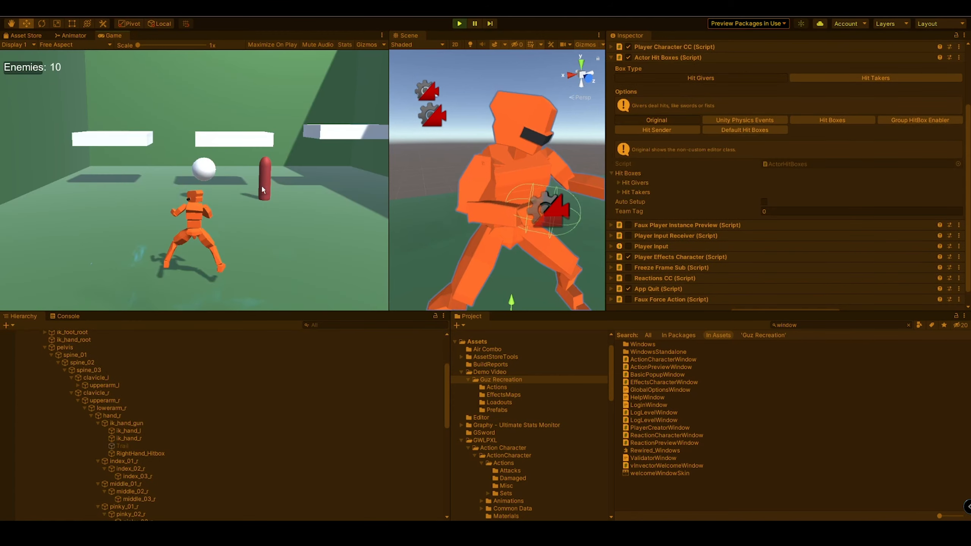
{"action": "key", "text": "d"}
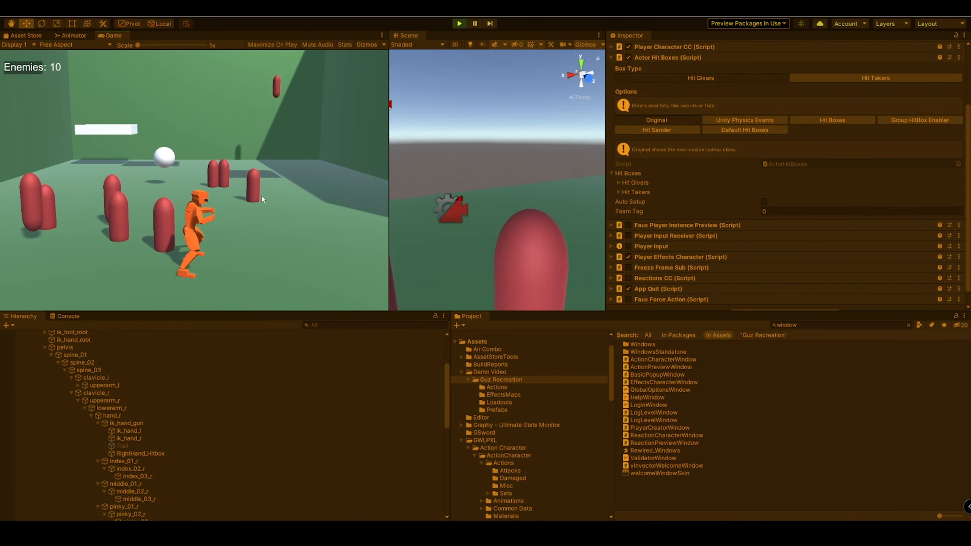
{"action": "key", "text": "d"}
{"action": "key", "text": "w"}
{"action": "left_click", "coordinate": [262, 196]}
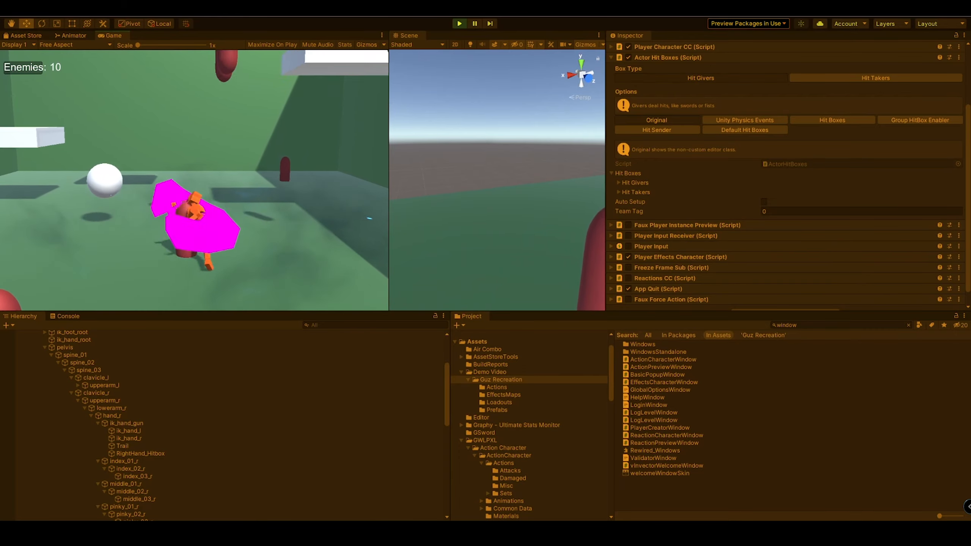
{"action": "key", "text": "d"}
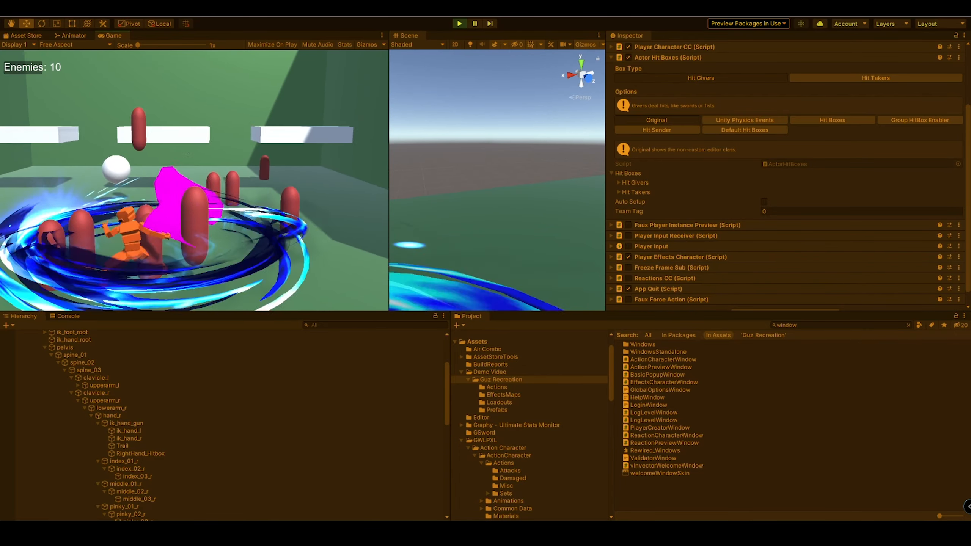
{"action": "key", "text": "a"}
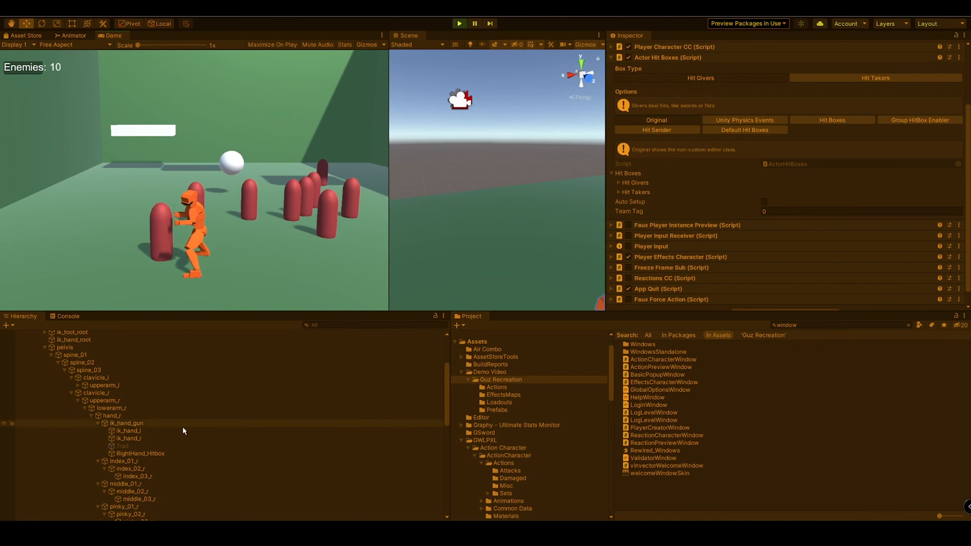
Step: Inspect the settings of the Trail object under the right hand, and end the playtest
{"action": "left_click", "coordinate": [178, 446]}
{"action": "left_click_drag", "start_coordinate": [632, 54], "coordinate": [619, 217]}
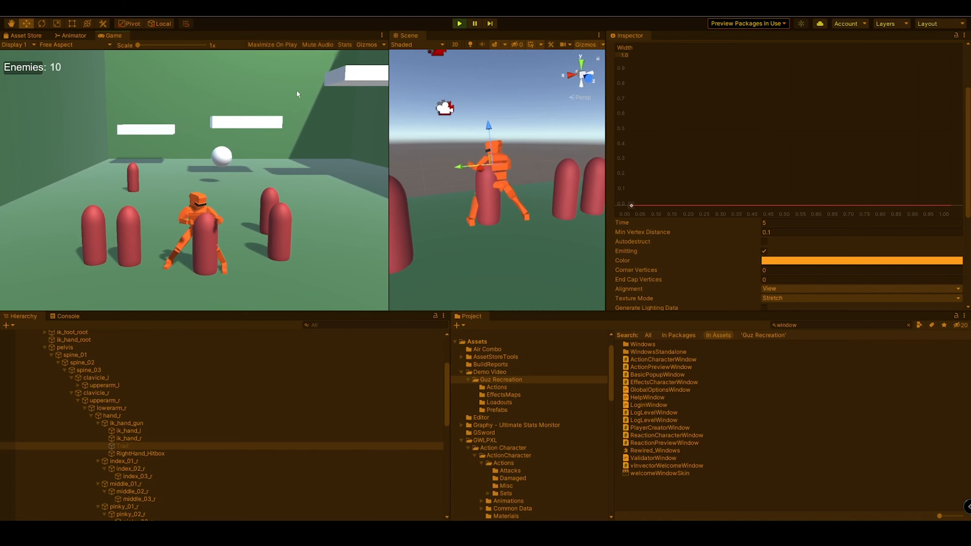
{"action": "left_click", "coordinate": [460, 23]}
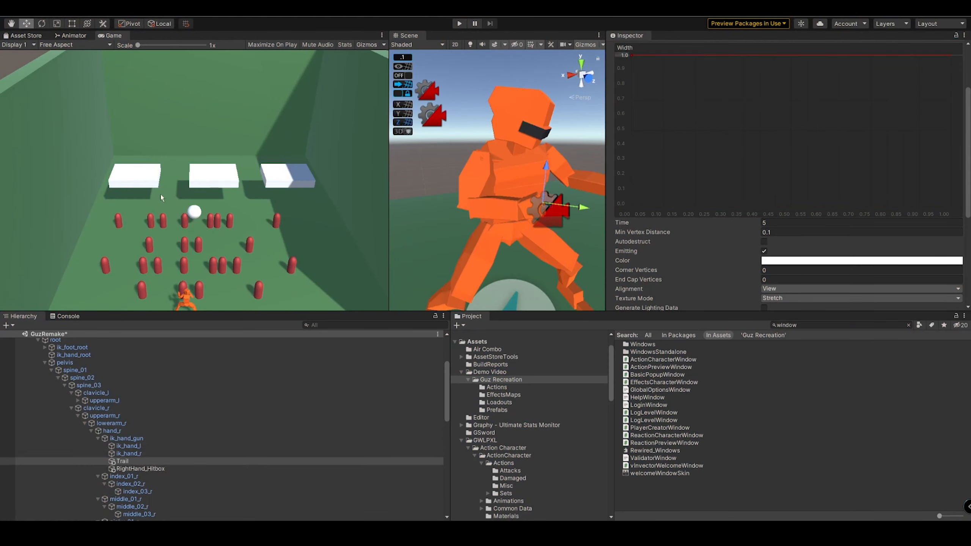
Step: Examine the hit taker hit boxes in the Actor Hit Boxes of PlaceHolderEnemy under Placeholders
{"action": "scroll", "coordinate": [147, 410], "scroll_direction": "up", "scroll_amount": 3}
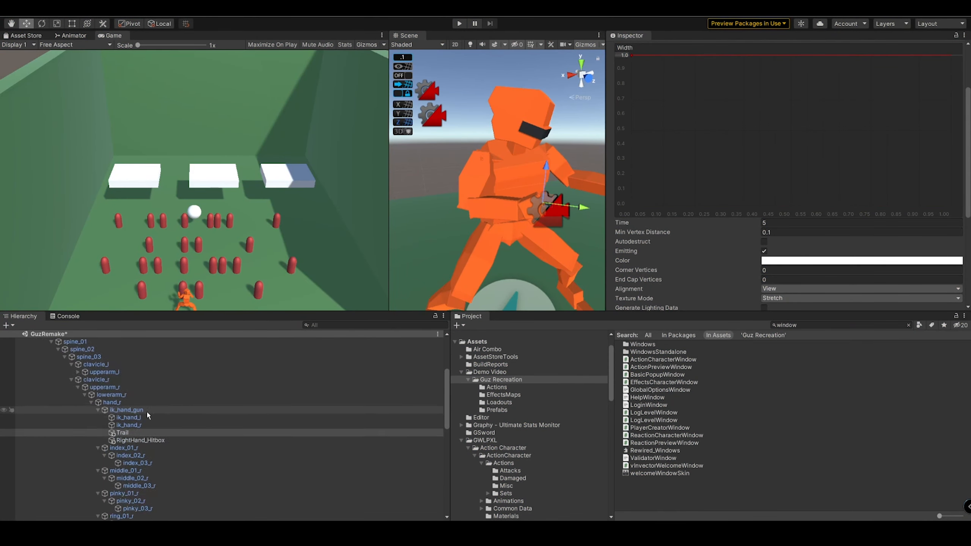
{"action": "scroll", "coordinate": [146, 412], "scroll_direction": "up", "scroll_amount": 3}
{"action": "left_click", "coordinate": [77, 402]}
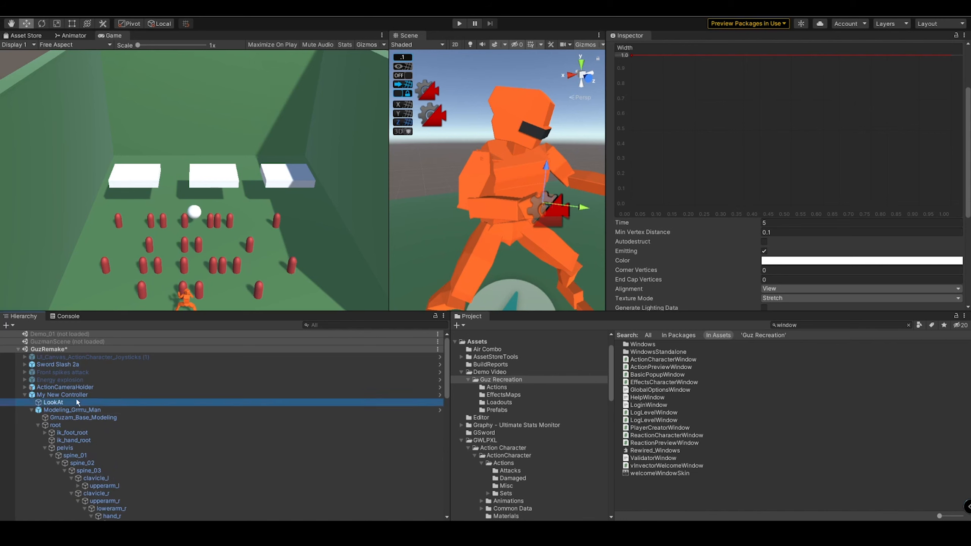
{"action": "left_click", "coordinate": [78, 397]}
{"action": "left_click", "coordinate": [31, 410]}
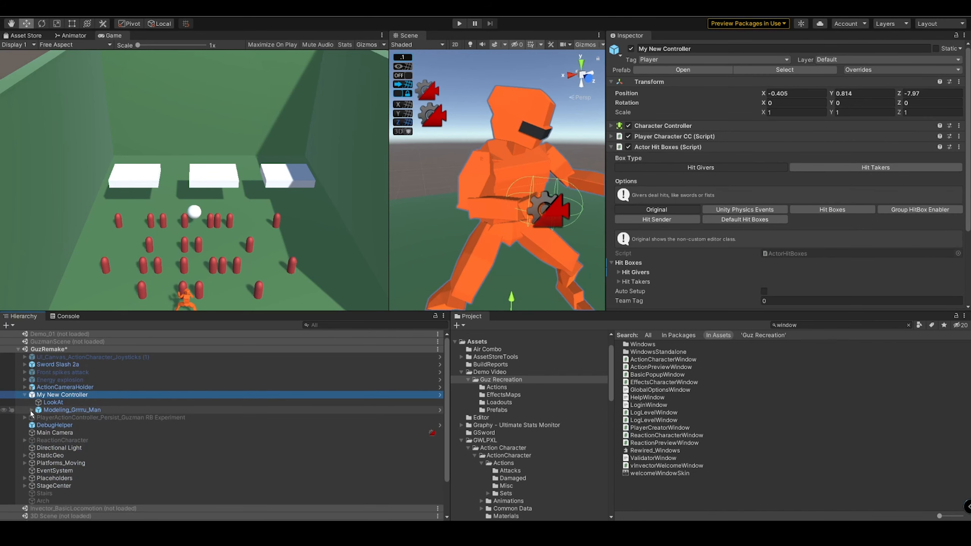
{"action": "left_click", "coordinate": [25, 479]}
{"action": "left_click", "coordinate": [96, 486]}
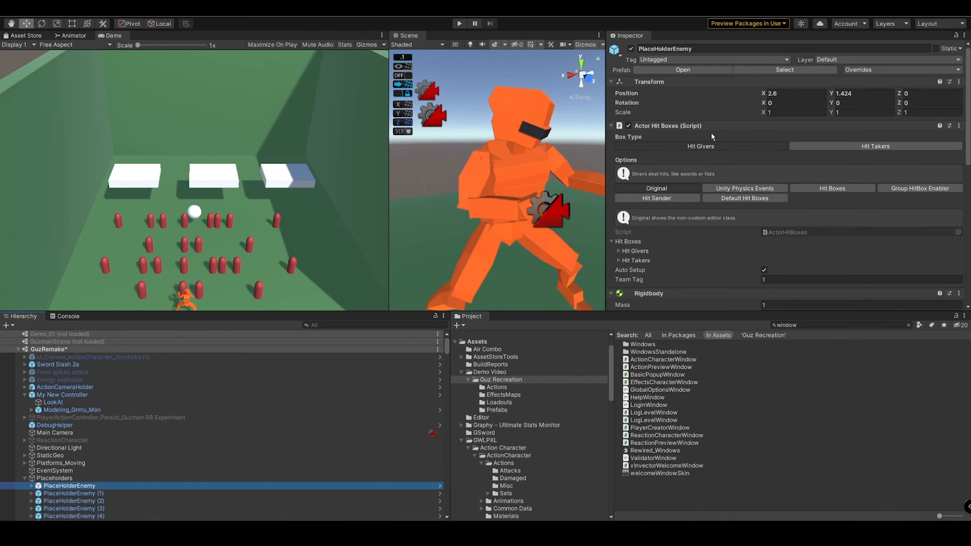
{"action": "left_click", "coordinate": [841, 145]}
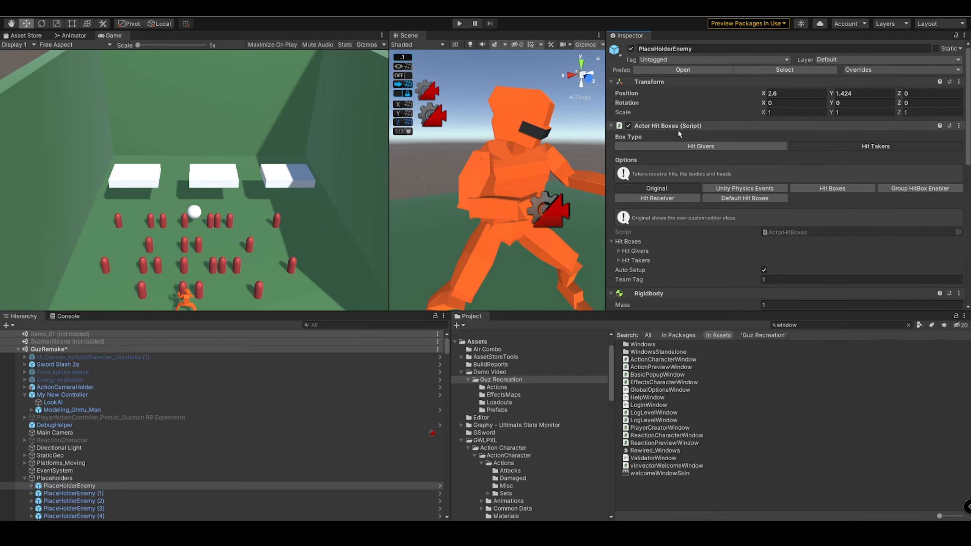
{"action": "left_click", "coordinate": [832, 188]}
{"action": "scroll", "coordinate": [735, 162], "scroll_direction": "down", "scroll_amount": 3}
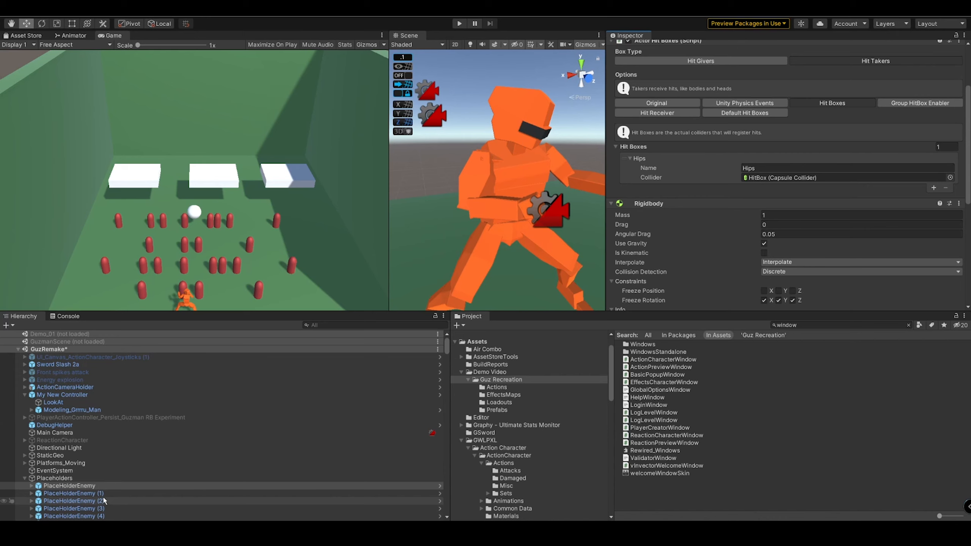
Step: Frame PlaceHolderEnemy in the Scene view and examine its collider outlines
{"action": "double_click", "coordinate": [69, 485]}
{"action": "scroll", "coordinate": [460, 195], "scroll_direction": "down", "scroll_amount": 3}
{"action": "scroll", "coordinate": [460, 196], "scroll_direction": "up", "scroll_amount": 7}
{"action": "right_click_drag", "start_coordinate": [461, 197], "coordinate": [467, 248]}
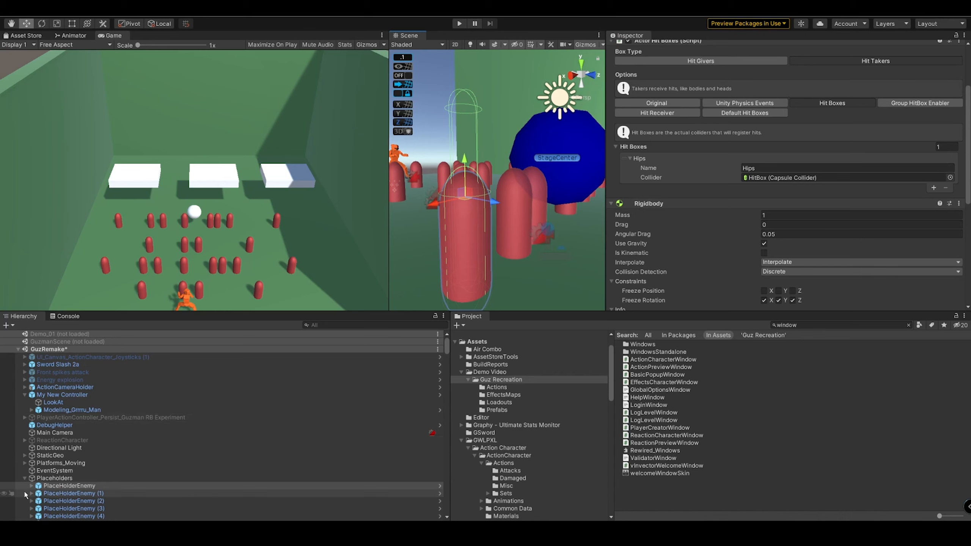
Step: Remove RightHand from the default hit giver hit boxes of My New Controller
{"action": "left_click", "coordinate": [24, 479]}
{"action": "left_click", "coordinate": [79, 396]}
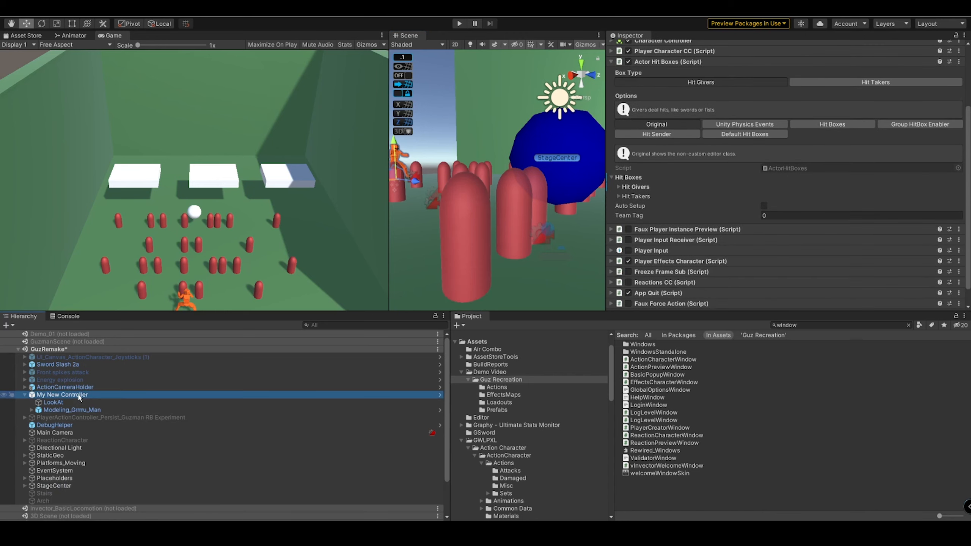
{"action": "left_click", "coordinate": [833, 125]}
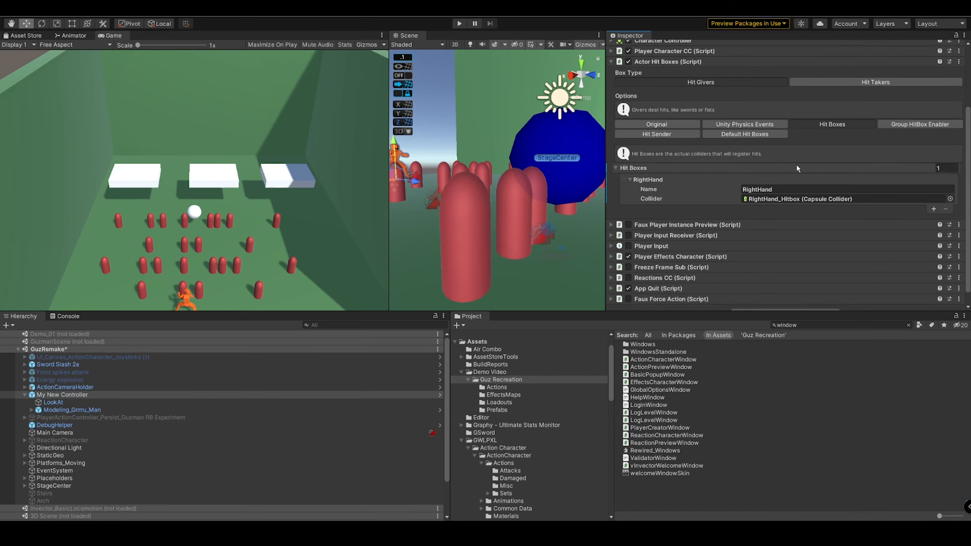
{"action": "left_click", "coordinate": [721, 133]}
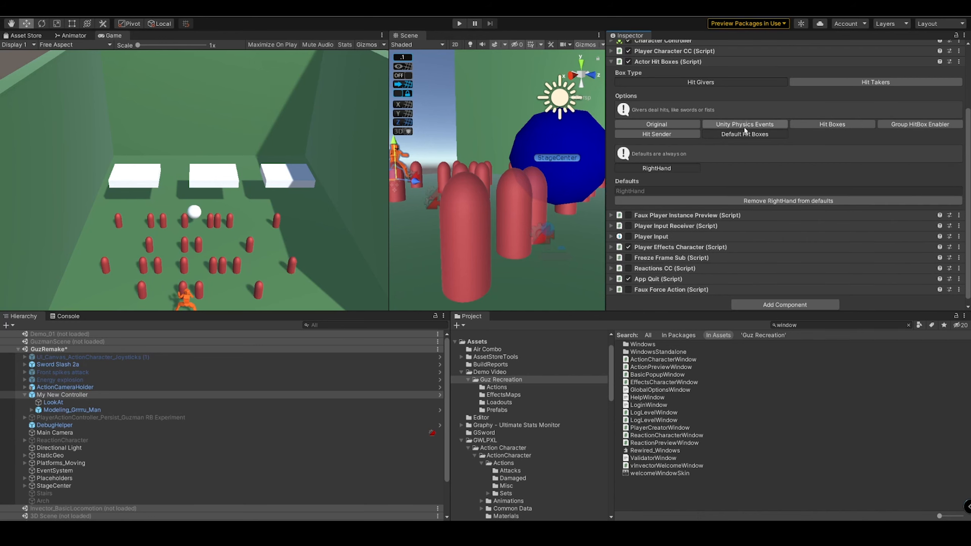
{"action": "left_click", "coordinate": [783, 201]}
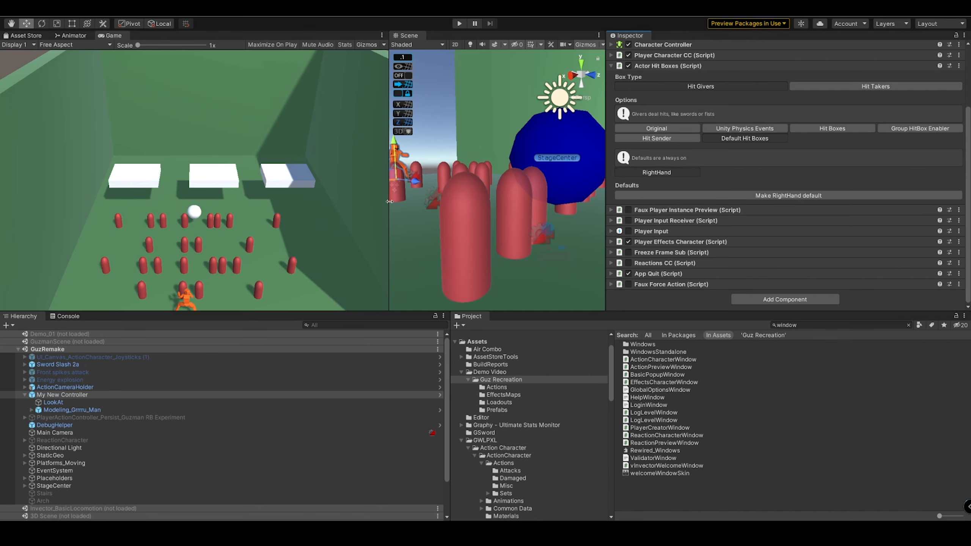
Step: Enlarge the Scene view and bring My New Controller and the surrounding placeholder enemies into view
{"action": "left_click_drag", "start_coordinate": [389, 201], "coordinate": [310, 209]}
{"action": "scroll", "coordinate": [374, 173], "scroll_direction": "down", "scroll_amount": 4}
{"action": "middle_click_drag", "start_coordinate": [374, 173], "coordinate": [458, 195]}
{"action": "key", "text": "f"}
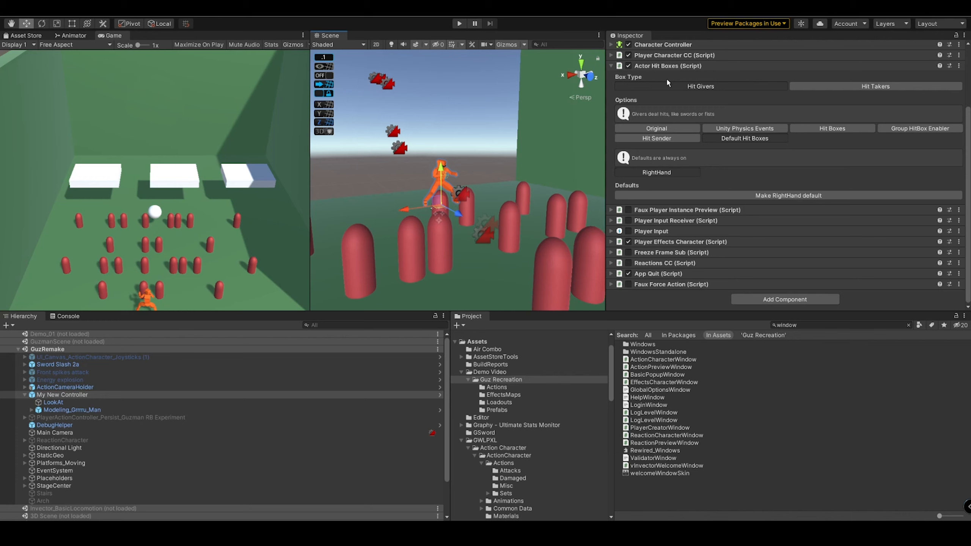
Step: Collapse Actor Hit Boxes and open the Action Character Editor from My New Controller's Player Character CC component
{"action": "scroll", "coordinate": [680, 139], "scroll_direction": "up", "scroll_amount": 3}
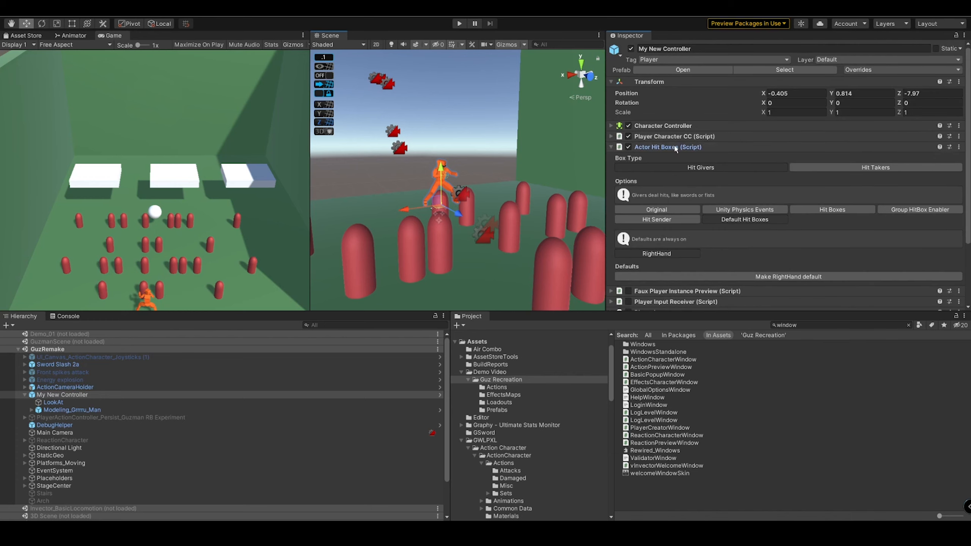
{"action": "left_click", "coordinate": [670, 146]}
{"action": "left_click", "coordinate": [677, 137]}
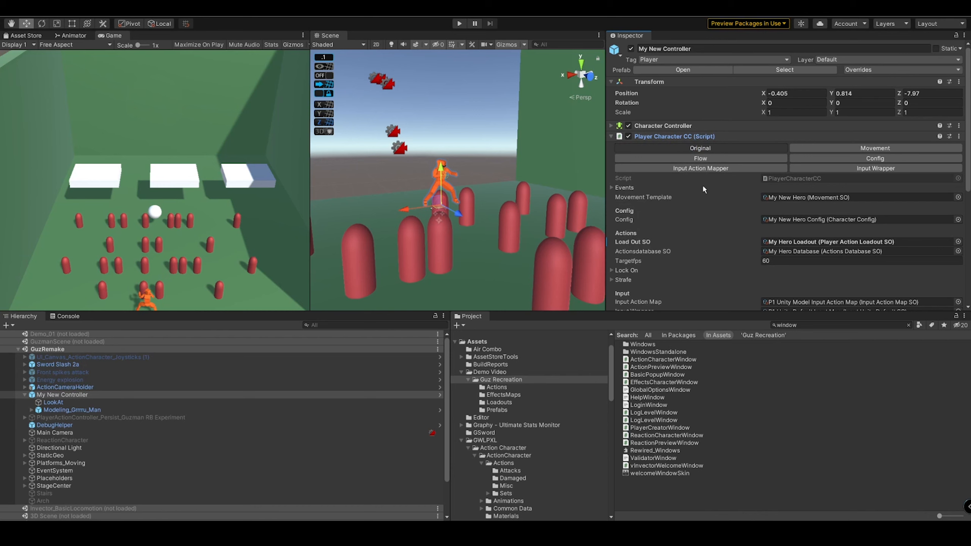
{"action": "scroll", "coordinate": [702, 183], "scroll_direction": "down", "scroll_amount": 3}
{"action": "left_click", "coordinate": [788, 267]}
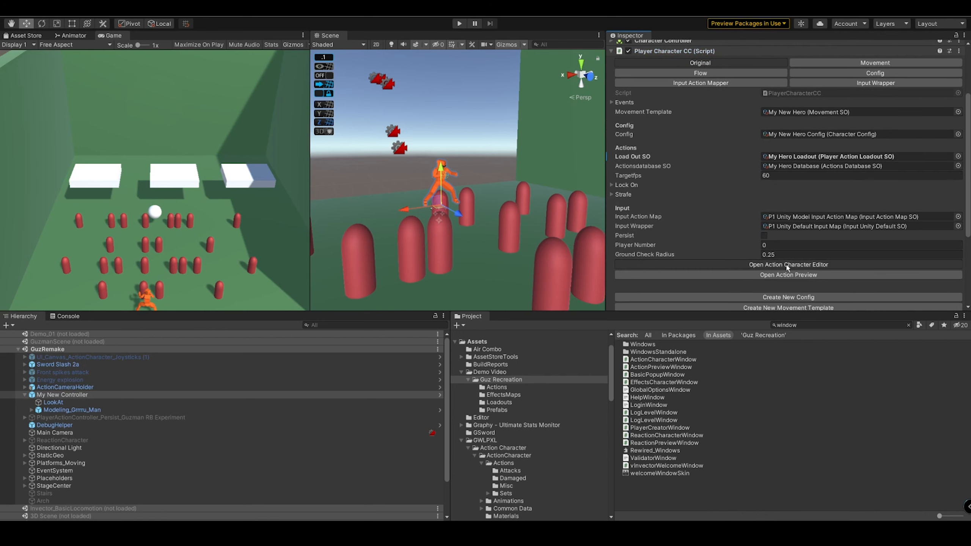
Step: Open the Sword_Weak action for editing and move the editor window out of the way
{"action": "left_click_drag", "start_coordinate": [467, 100], "coordinate": [673, 137]}
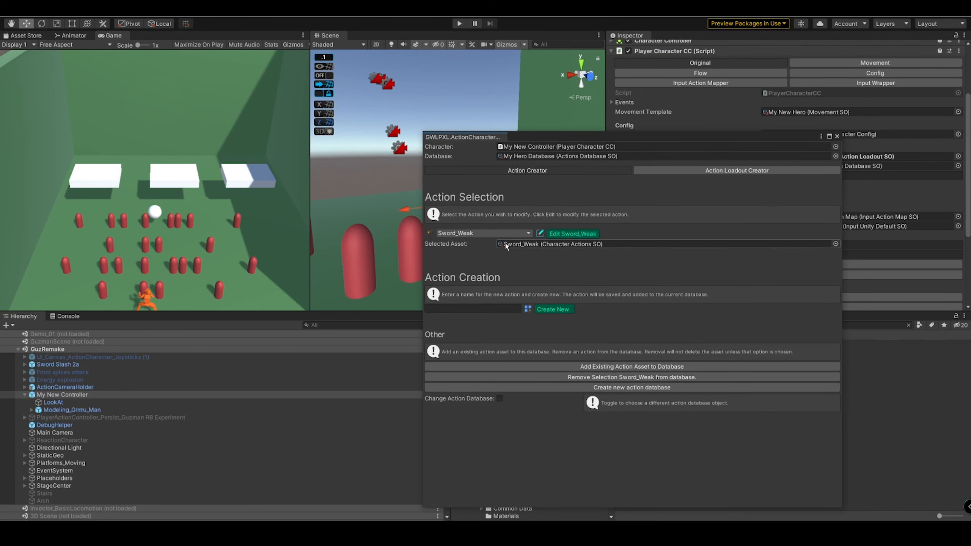
{"action": "left_click", "coordinate": [571, 233]}
{"action": "left_click_drag", "start_coordinate": [557, 139], "coordinate": [0, 241]}
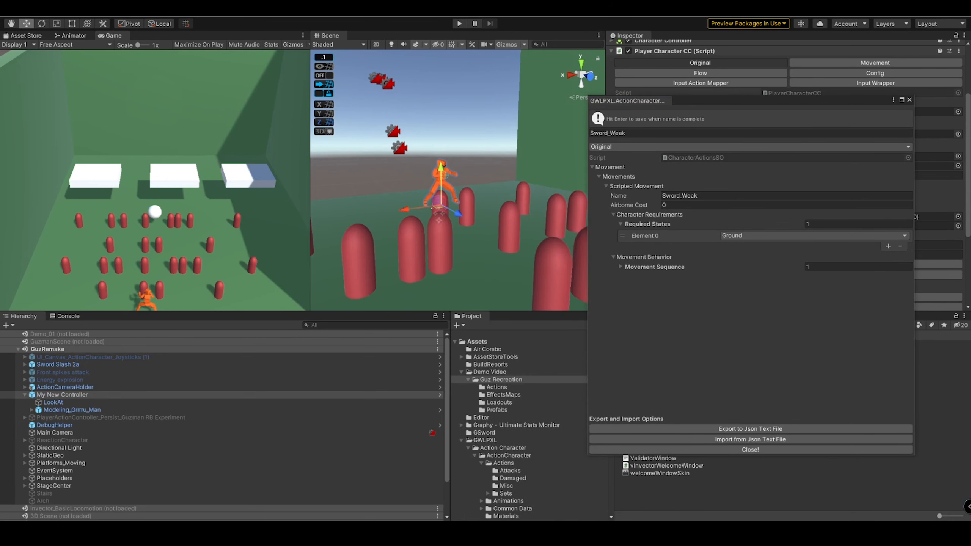
Step: In Sword_Weak's HitBox Options, add a giver box and name it RightHand
{"action": "left_click", "coordinate": [630, 146]}
{"action": "left_click", "coordinate": [625, 249]}
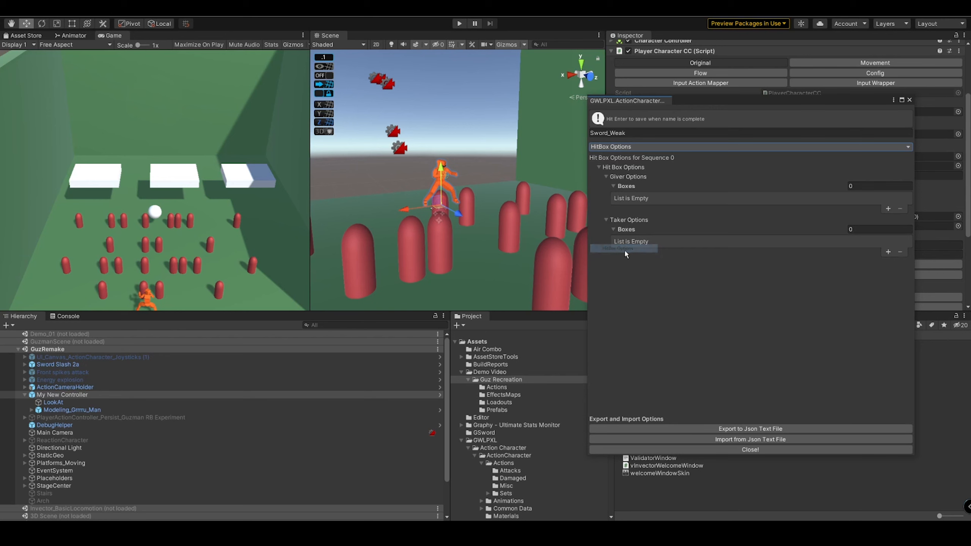
{"action": "left_click_drag", "start_coordinate": [707, 99], "coordinate": [411, 124]}
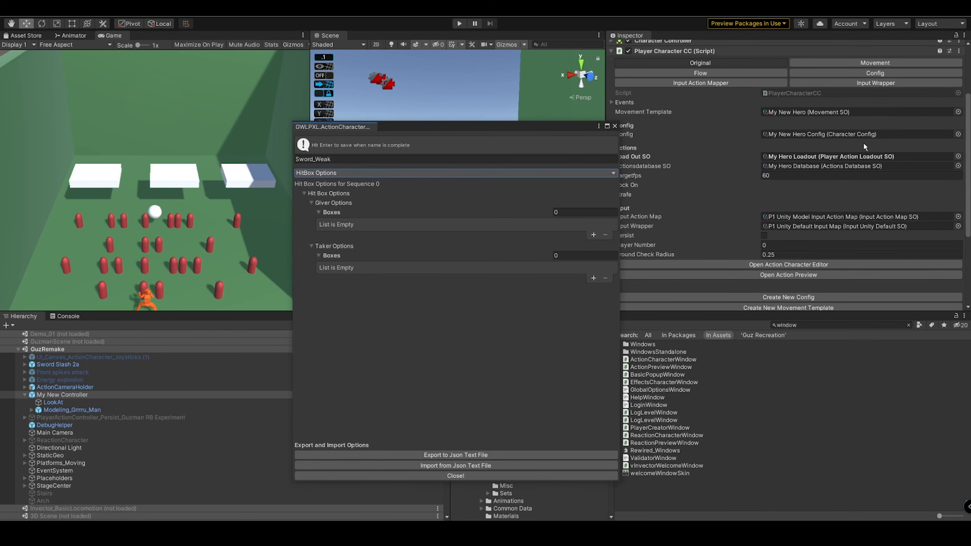
{"action": "scroll", "coordinate": [863, 142], "scroll_direction": "up", "scroll_amount": 3}
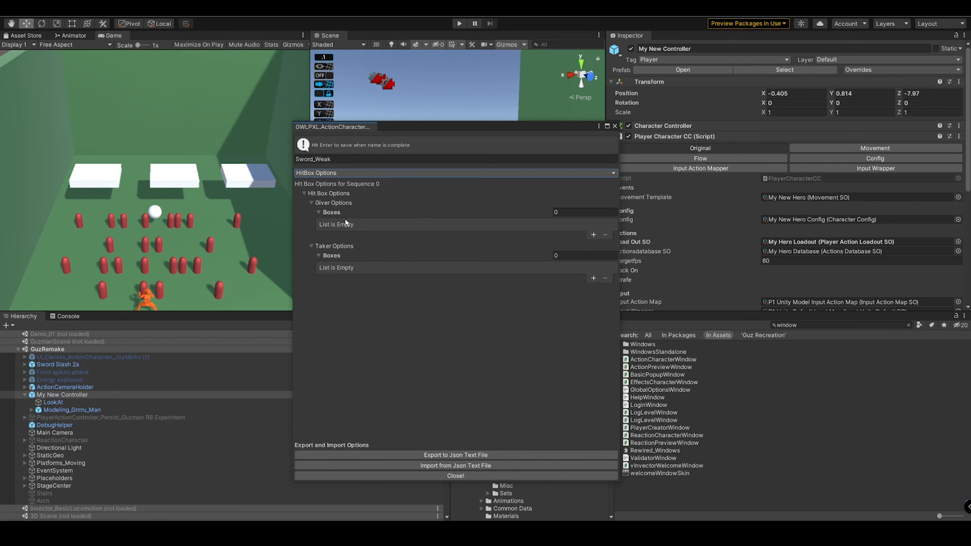
{"action": "left_click", "coordinate": [594, 234]}
{"action": "left_click", "coordinate": [416, 234]}
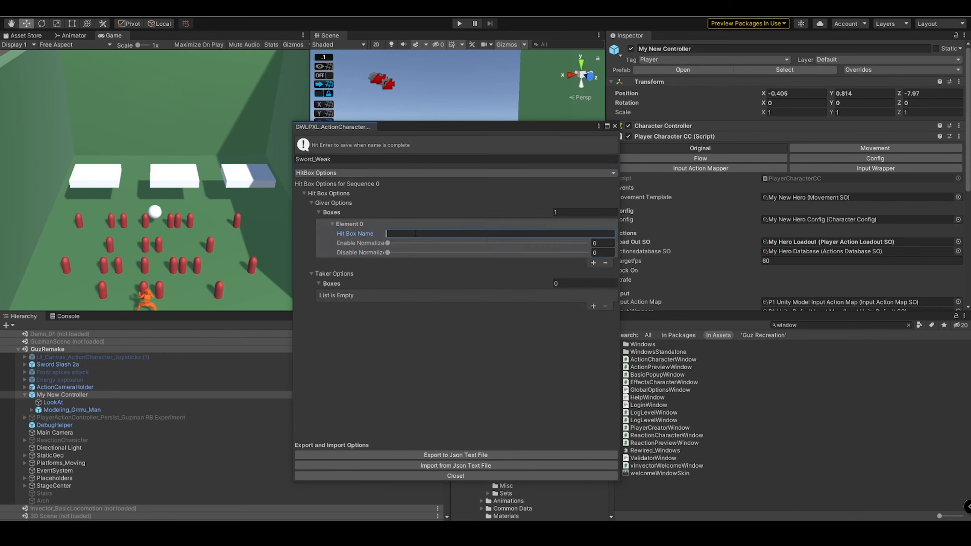
{"action": "type", "text": "RightHand"}
{"action": "key", "text": "Return"}
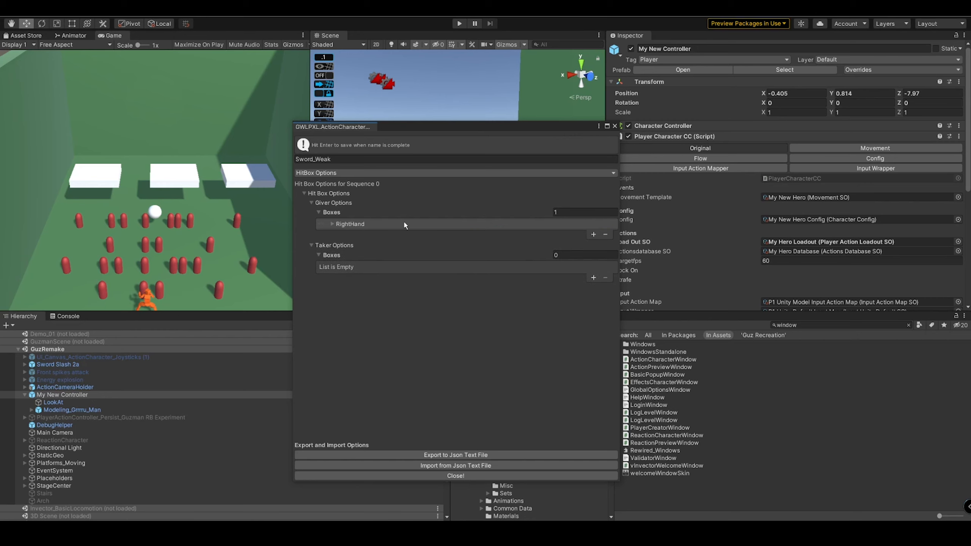
Step: Adjust the RightHand box's normalized times to enable early and disable late in Sword_Weak, and move the editor window out of the way
{"action": "left_click_drag", "start_coordinate": [388, 244], "coordinate": [554, 254]}
{"action": "left_click_drag", "start_coordinate": [402, 247], "coordinate": [425, 245]}
{"action": "left_click_drag", "start_coordinate": [512, 127], "coordinate": [588, 543]}
Step: Play the scene and run My New Controller around the arena, attacking the red enemies to test the RightHand hit box
{"action": "left_click", "coordinate": [459, 24]}
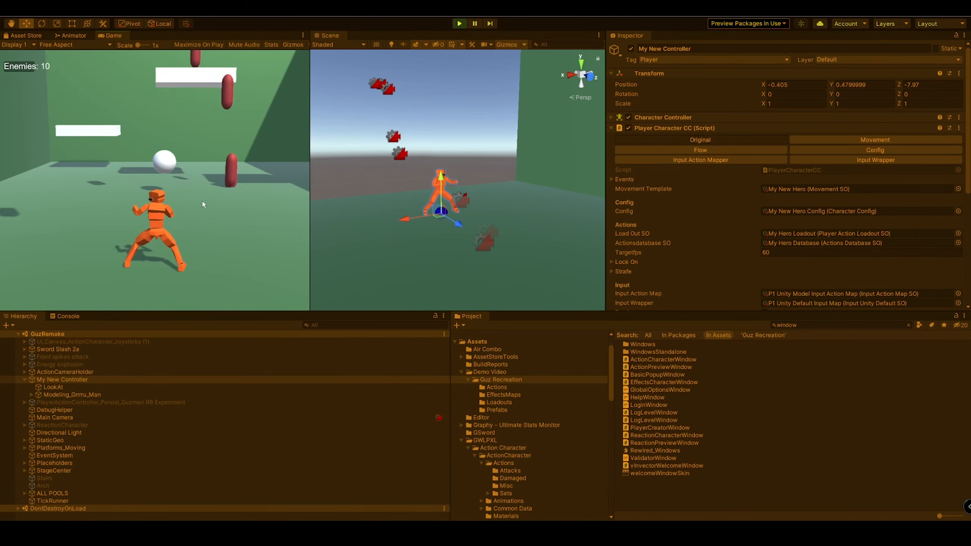
{"action": "key", "text": "w"}
{"action": "left_click", "coordinate": [203, 204]}
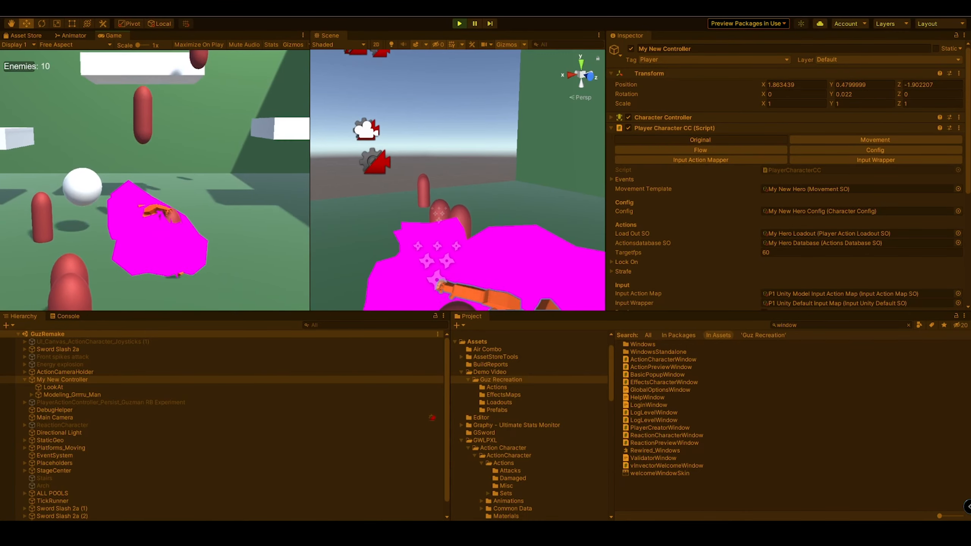
{"action": "key", "text": "d"}
{"action": "key", "text": "a"}
{"action": "key", "text": "w"}
{"action": "key", "text": "a"}
{"action": "key", "text": "d"}
{"action": "key", "text": "a"}
{"action": "key", "text": "d"}
{"action": "key", "text": "s"}
{"action": "key", "text": "a"}
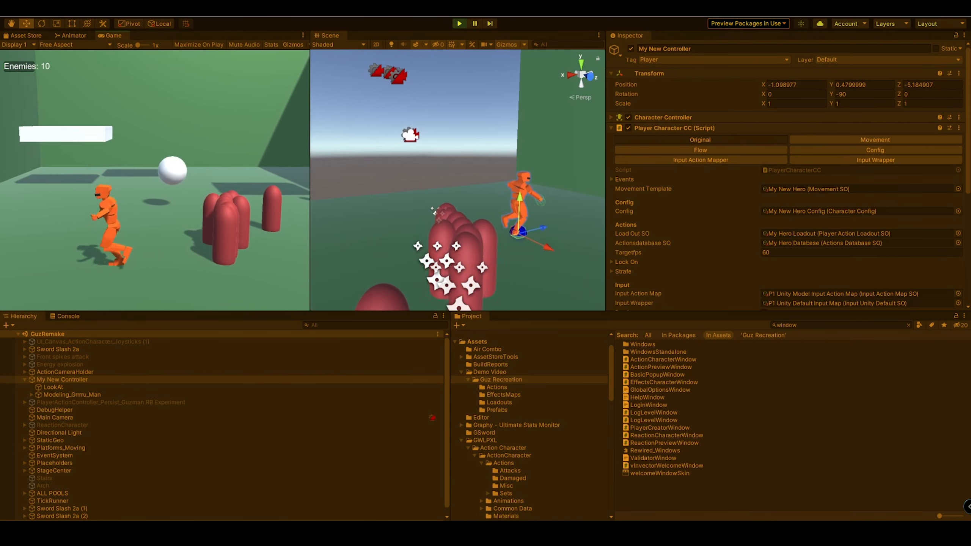
{"action": "key", "text": "d"}
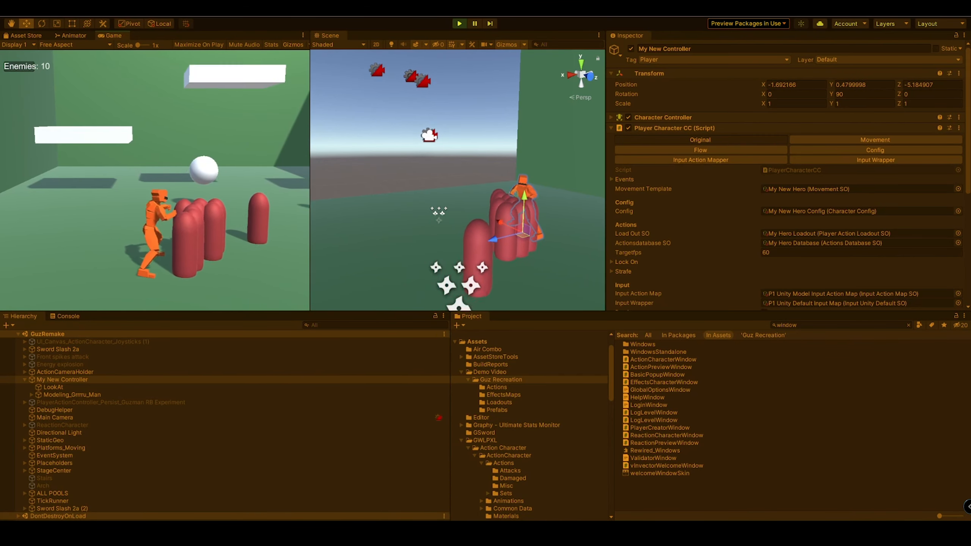
Step: Collapse Player Character CC, expand Sword_Weak's instance settings in Player Effects Character, and select the Trail object they reference
{"action": "left_click", "coordinate": [725, 128]}
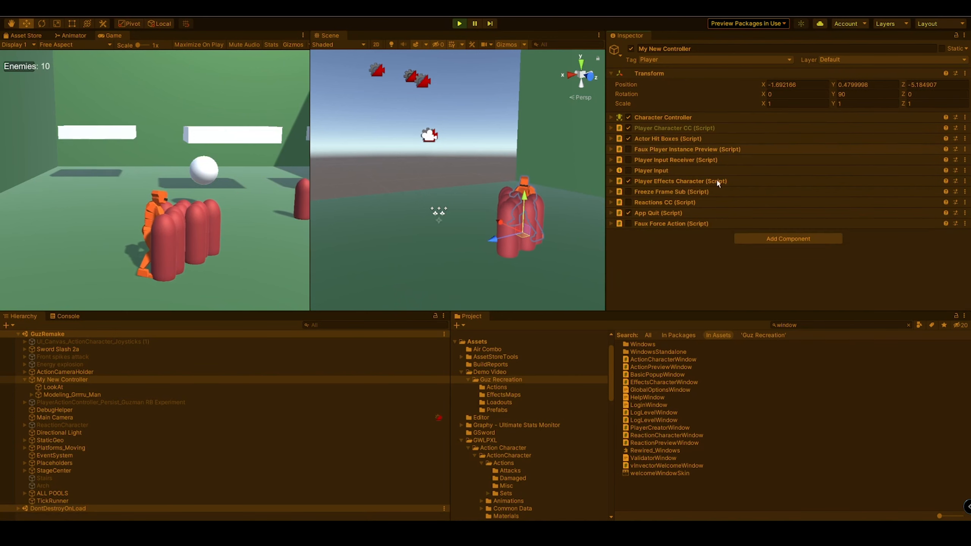
{"action": "left_click", "coordinate": [693, 183]}
{"action": "left_click", "coordinate": [666, 201]}
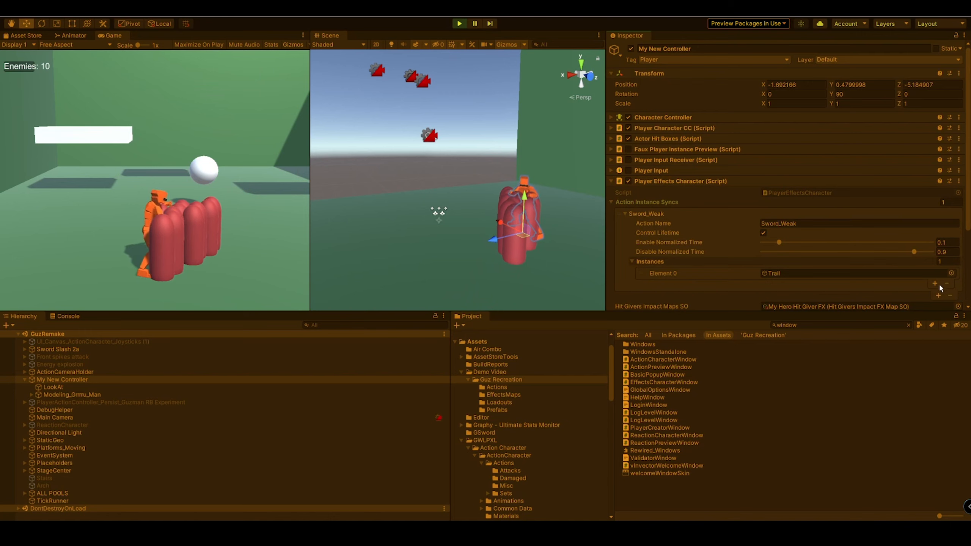
{"action": "left_click", "coordinate": [829, 271]}
{"action": "left_click", "coordinate": [152, 517]}
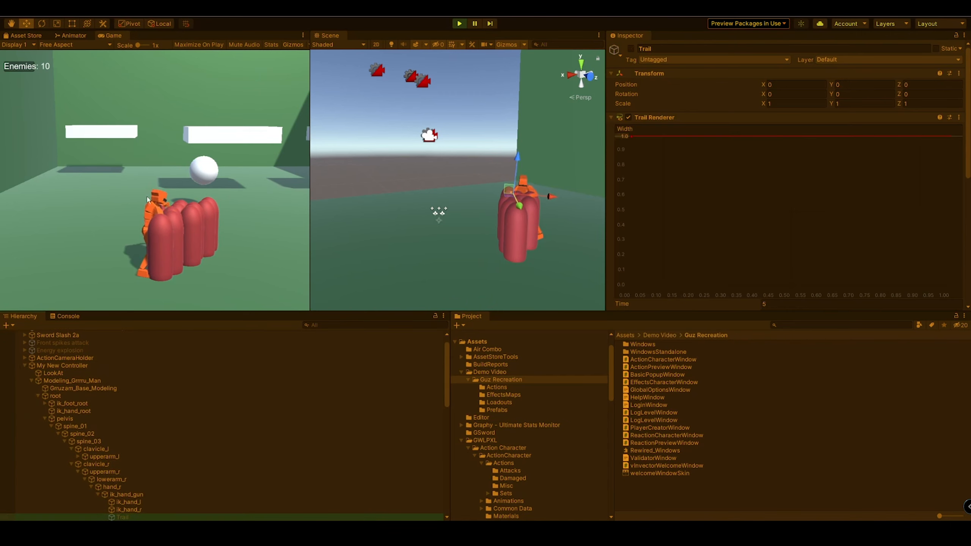
Step: Attack and move among the enemies with Trail selected to check its effect, and stop the play test
{"action": "left_click", "coordinate": [145, 193]}
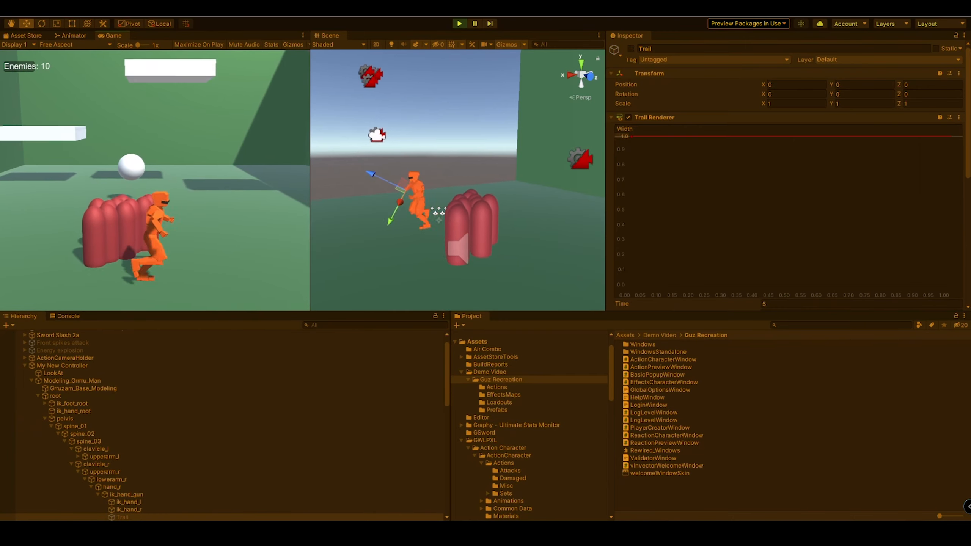
{"action": "key", "text": "d"}
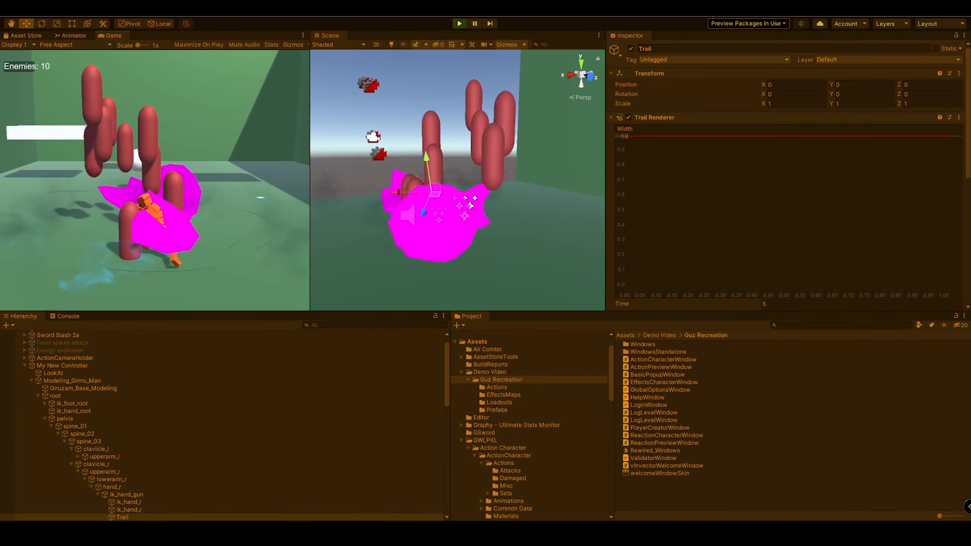
{"action": "key", "text": "a"}
{"action": "key", "text": "d"}
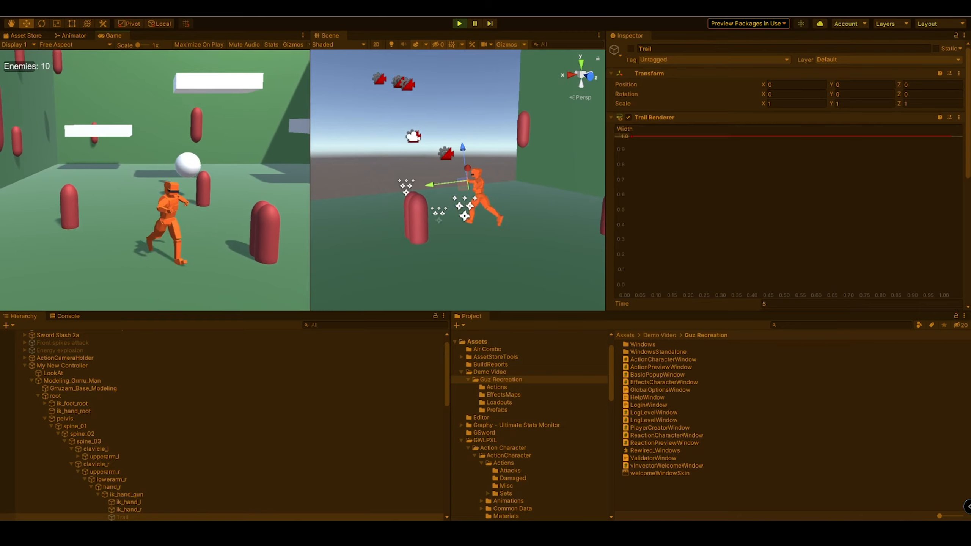
{"action": "key", "text": "w"}
{"action": "key", "text": "d"}
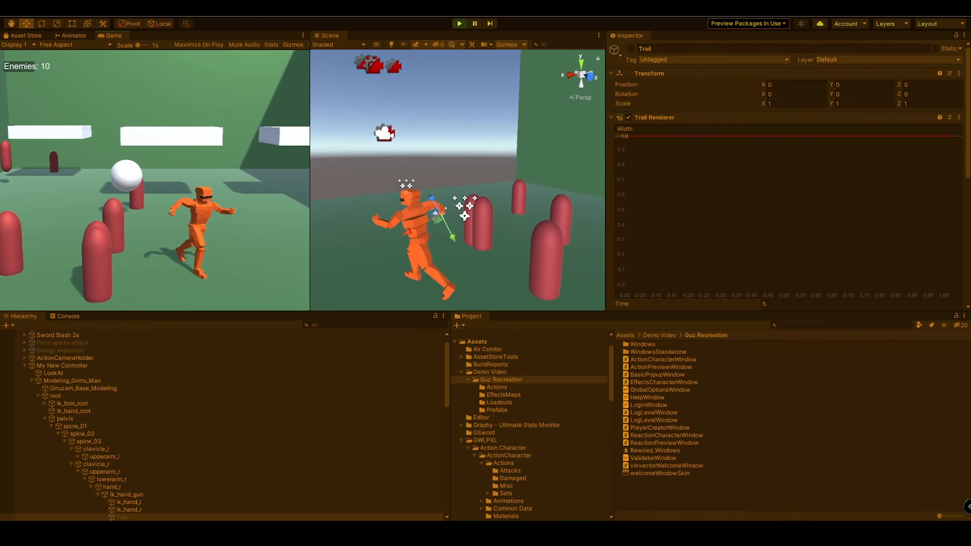
{"action": "key", "text": "a"}
{"action": "key", "text": "d"}
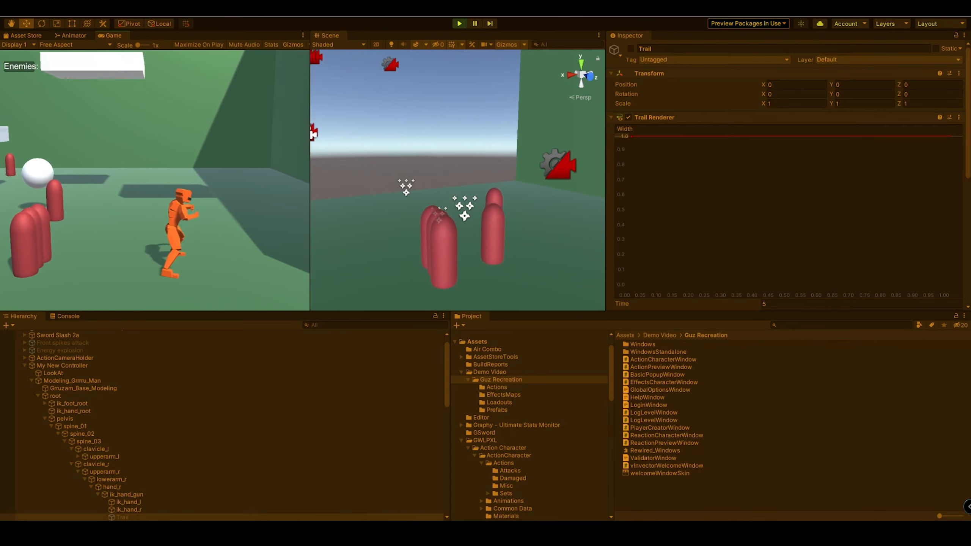
{"action": "left_click", "coordinate": [460, 26]}
Step: Select the Trail object from My New Controller's effects, lower its Trail Renderer width curve to nearly zero, and save the scene
{"action": "left_click", "coordinate": [105, 385]}
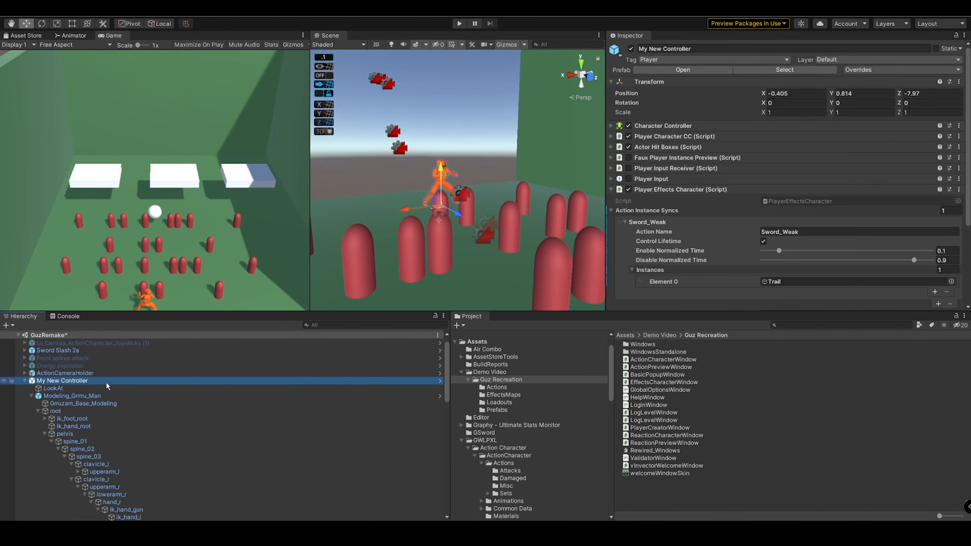
{"action": "left_click", "coordinate": [761, 281]}
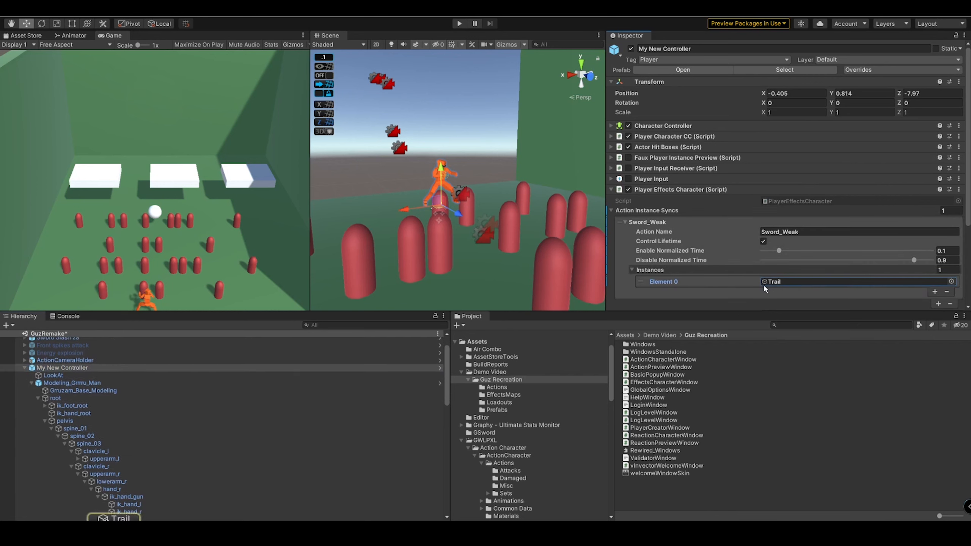
{"action": "double_click", "coordinate": [761, 280]}
{"action": "left_click_drag", "start_coordinate": [629, 135], "coordinate": [631, 280]}
{"action": "key", "text": "ctrl+s"}
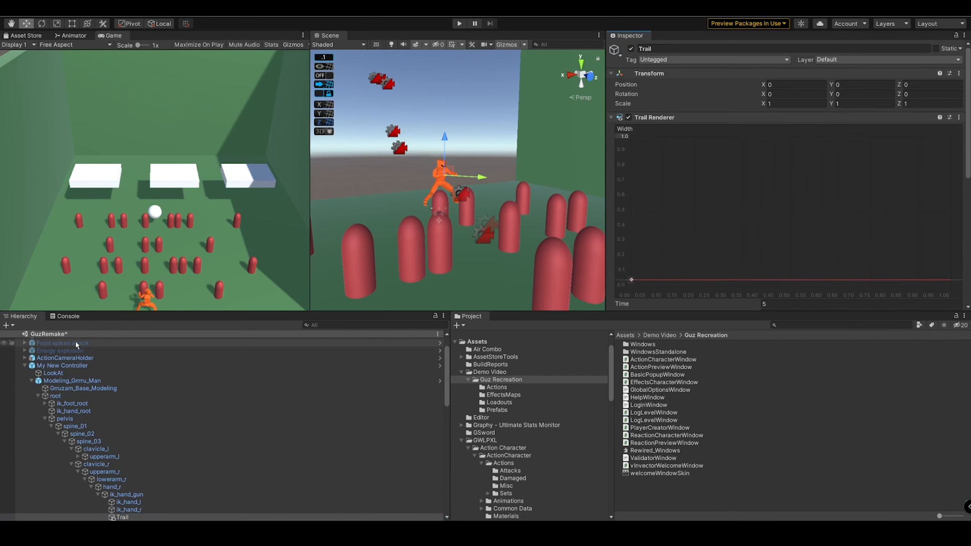
Step: Return to My New Controller, collapse Player Effects Character and expand Actor Hit Boxes
{"action": "scroll", "coordinate": [446, 141], "scroll_direction": "down", "scroll_amount": 2}
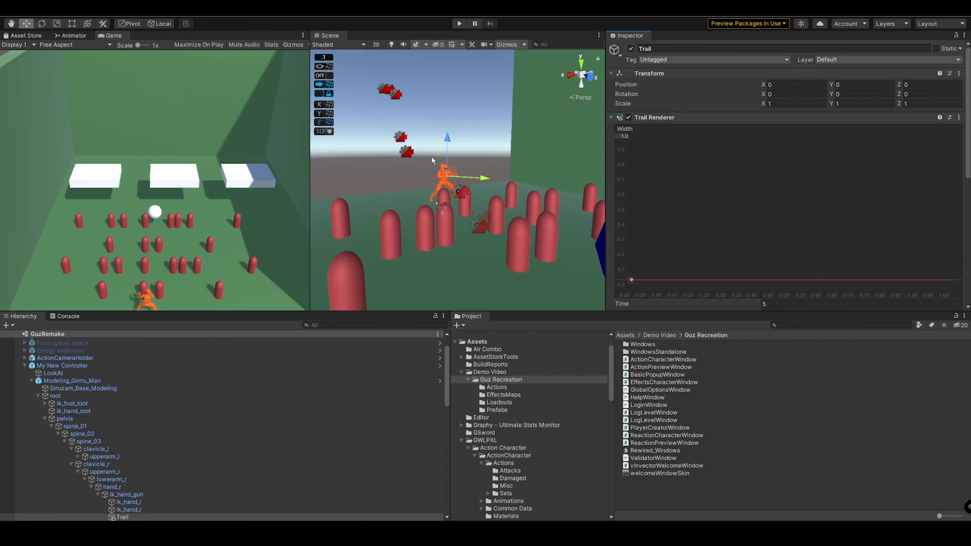
{"action": "left_click", "coordinate": [127, 365]}
{"action": "left_click_drag", "start_coordinate": [493, 17], "coordinate": [396, 17]}
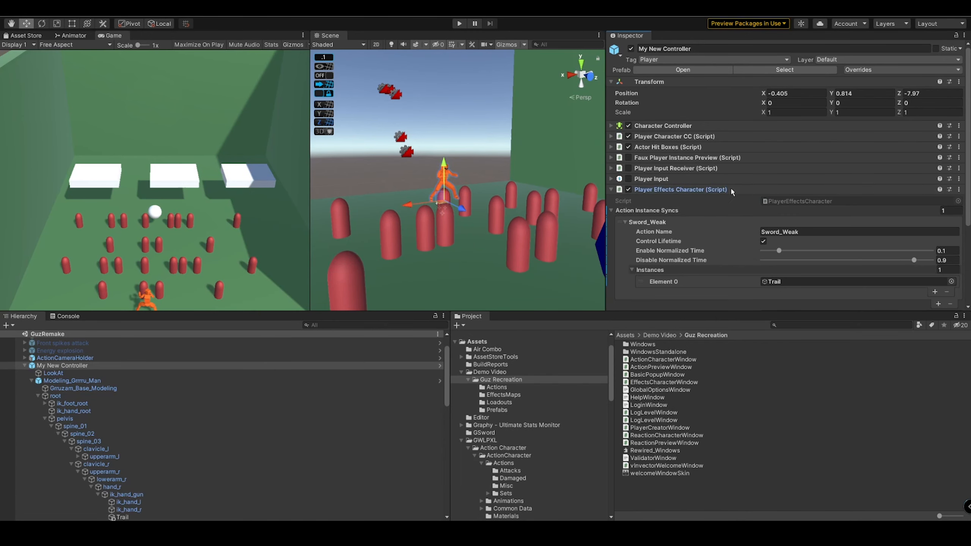
{"action": "left_click", "coordinate": [707, 189]}
{"action": "left_click", "coordinate": [686, 148]}
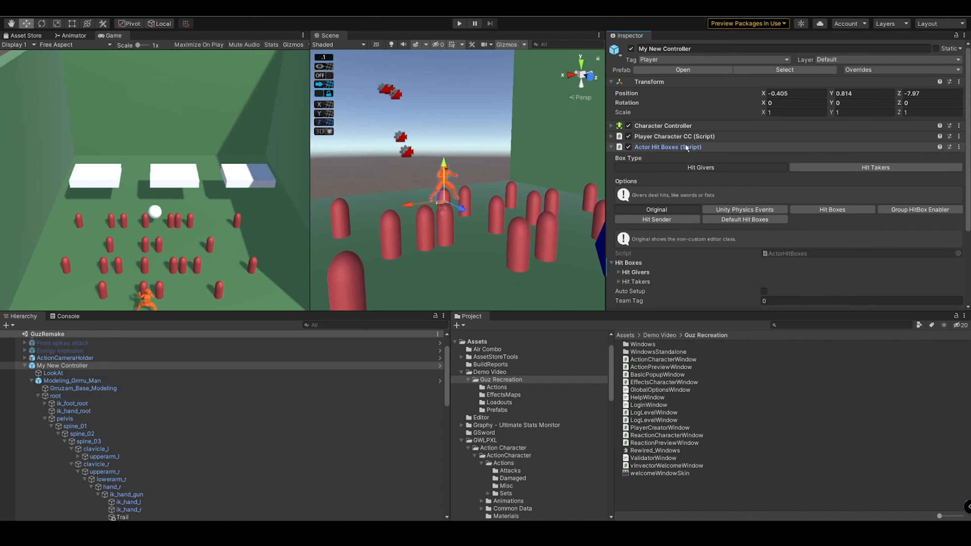
Step: Open the Action Preview window from My New Controller's Player Character CC component and place it beside the character
{"action": "left_click", "coordinate": [684, 137]}
{"action": "scroll", "coordinate": [698, 171], "scroll_direction": "down", "scroll_amount": 5}
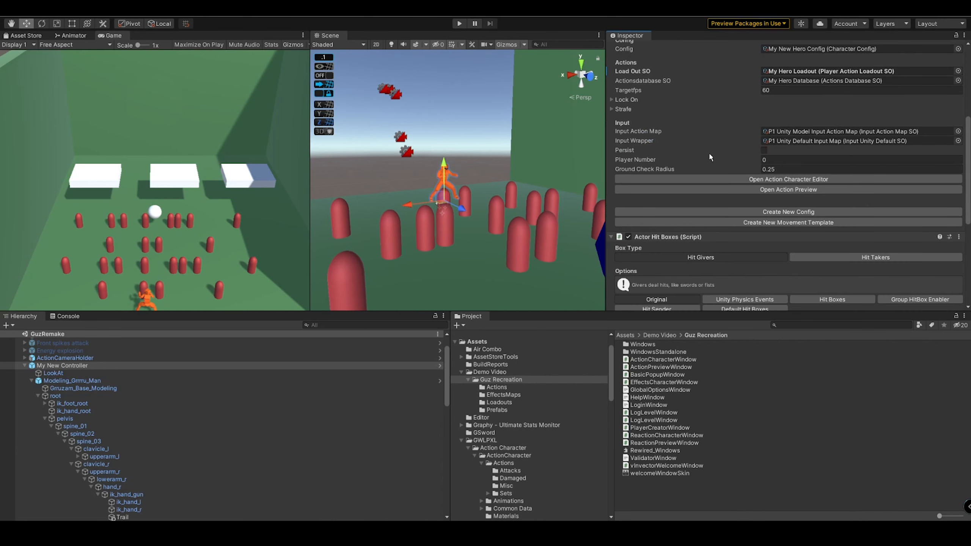
{"action": "left_click", "coordinate": [748, 189]}
{"action": "left_click_drag", "start_coordinate": [479, 126], "coordinate": [670, 144]}
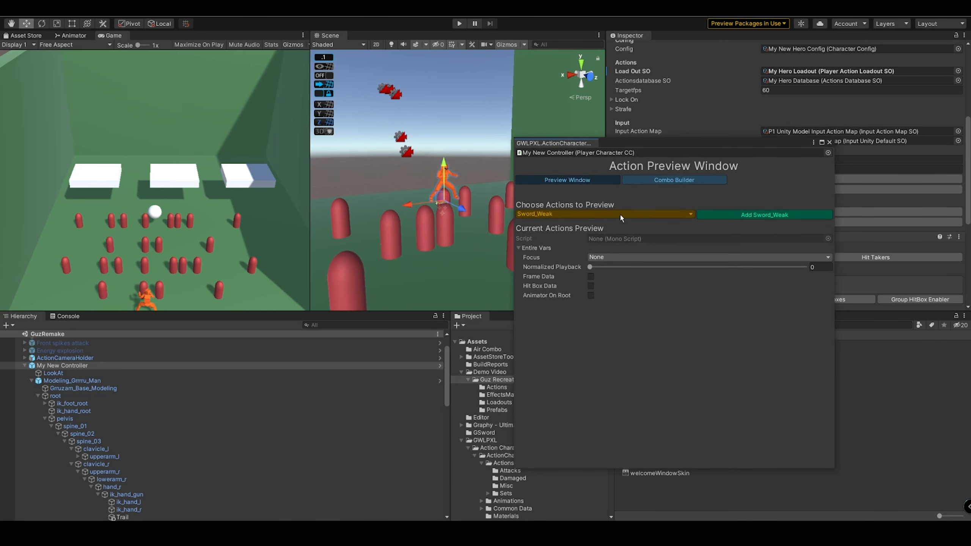
Step: Add Sword_Weak to the preview, set Focus to Combo, and scrub the playback while viewing the character from the side
{"action": "left_click", "coordinate": [759, 215]}
{"action": "left_click", "coordinate": [596, 329]}
{"action": "left_click", "coordinate": [599, 346]}
{"action": "right_click_drag", "start_coordinate": [440, 202], "coordinate": [562, 222]}
{"action": "key", "text": "a"}
{"action": "key", "text": "w"}
{"action": "key", "text": "s"}
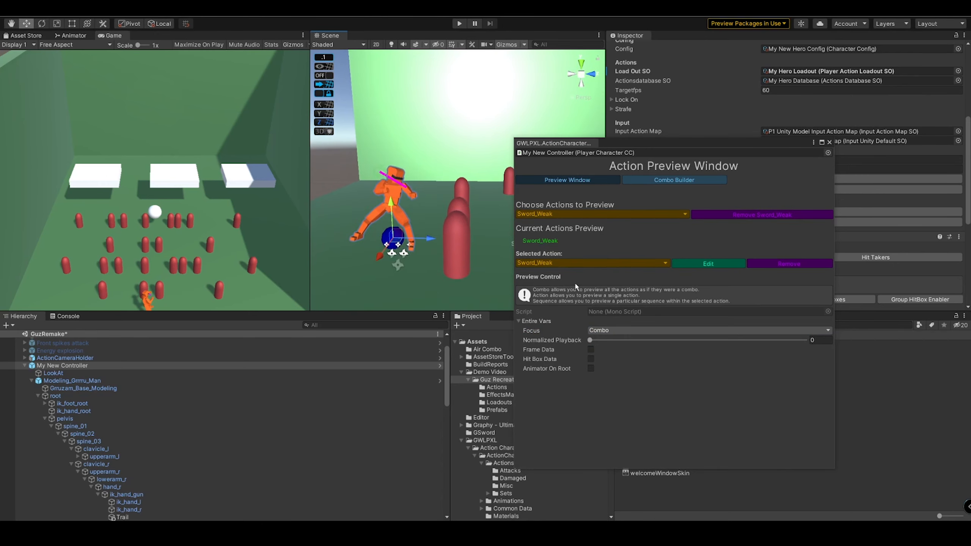
{"action": "left_click_drag", "start_coordinate": [590, 340], "coordinate": [572, 343]}
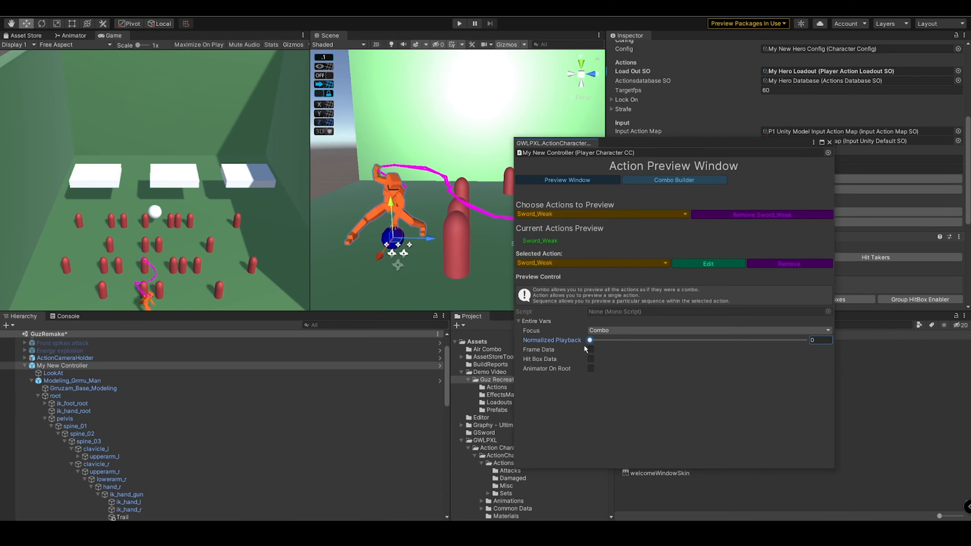
Step: Turn on Hit Box Data and scrub Sword_Weak to examine where RightHand is enabled and disabled, and close the preview window
{"action": "left_click", "coordinate": [591, 360]}
{"action": "scroll", "coordinate": [436, 260], "scroll_direction": "down", "scroll_amount": 2}
{"action": "middle_click_drag", "start_coordinate": [408, 260], "coordinate": [302, 258]}
{"action": "left_click_drag", "start_coordinate": [595, 339], "coordinate": [625, 343]}
{"action": "key", "text": "w"}
{"action": "right_click_drag", "start_coordinate": [427, 225], "coordinate": [421, 237]}
{"action": "left_click_drag", "start_coordinate": [625, 340], "coordinate": [548, 349]}
{"action": "scroll", "coordinate": [424, 188], "scroll_direction": "down", "scroll_amount": 5}
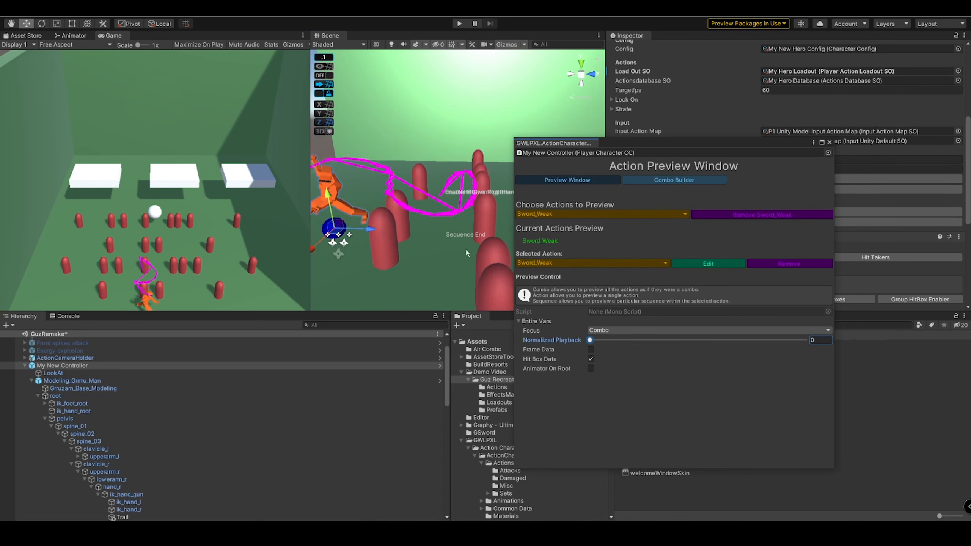
{"action": "middle_click_drag", "start_coordinate": [409, 213], "coordinate": [430, 223]}
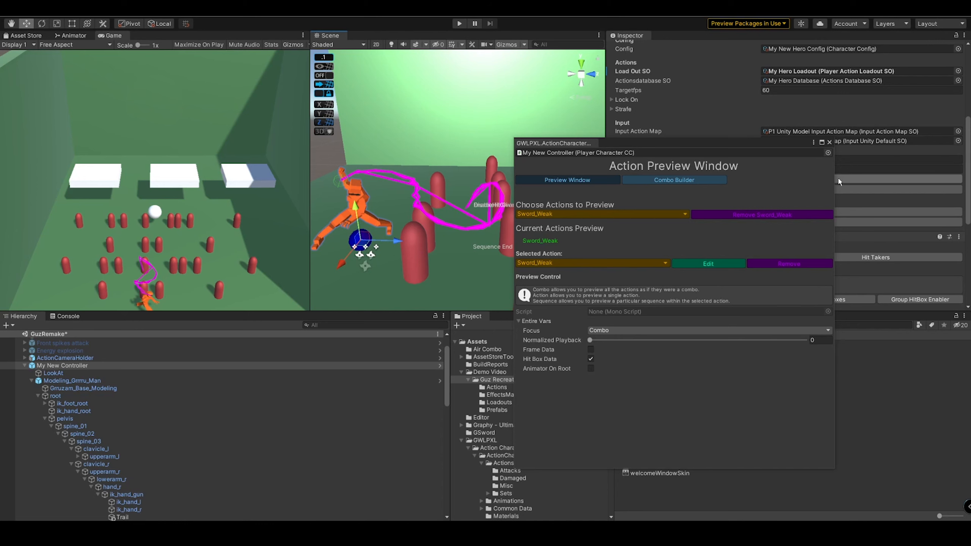
{"action": "left_click", "coordinate": [829, 142]}
Step: Select the Sword_Weak state in the Animator and locate its Attack_3Combo_1_Inplace motion clip in the project
{"action": "scroll", "coordinate": [680, 139], "scroll_direction": "up", "scroll_amount": 5}
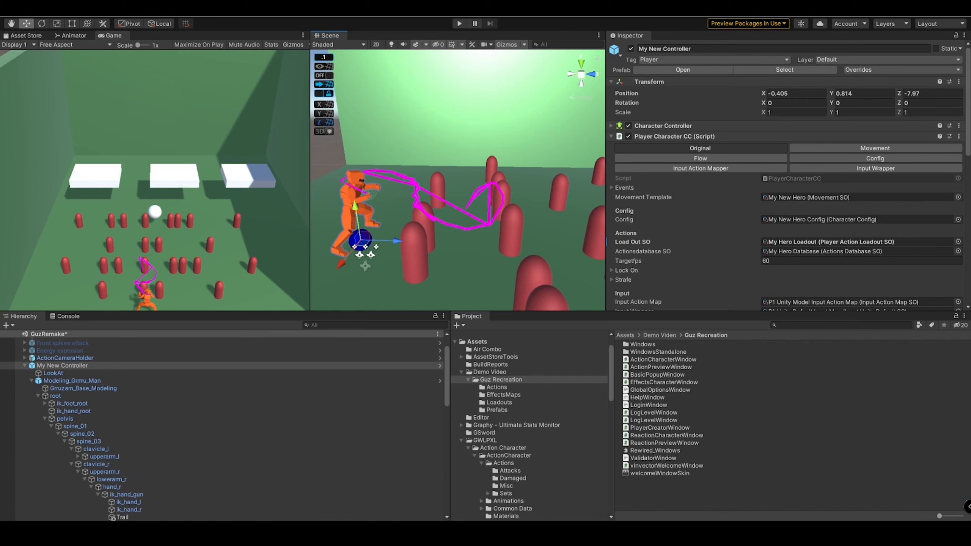
{"action": "left_click", "coordinate": [72, 36]}
{"action": "left_click_drag", "start_coordinate": [310, 149], "coordinate": [407, 145]}
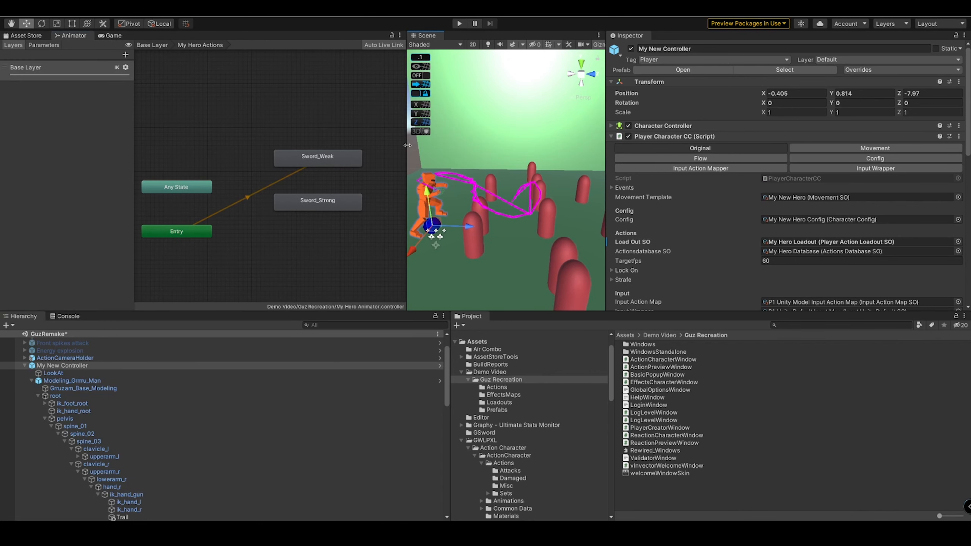
{"action": "left_click", "coordinate": [317, 156]}
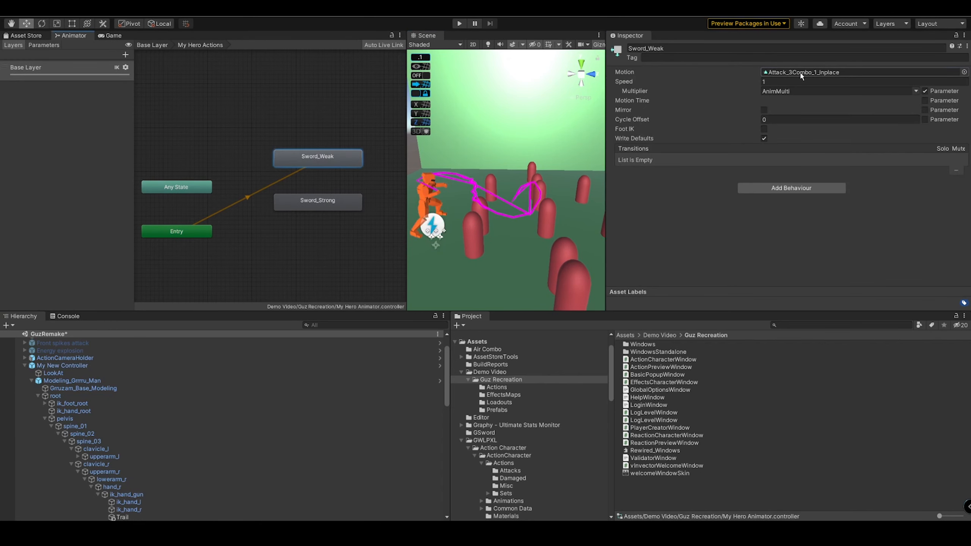
{"action": "left_click", "coordinate": [802, 73]}
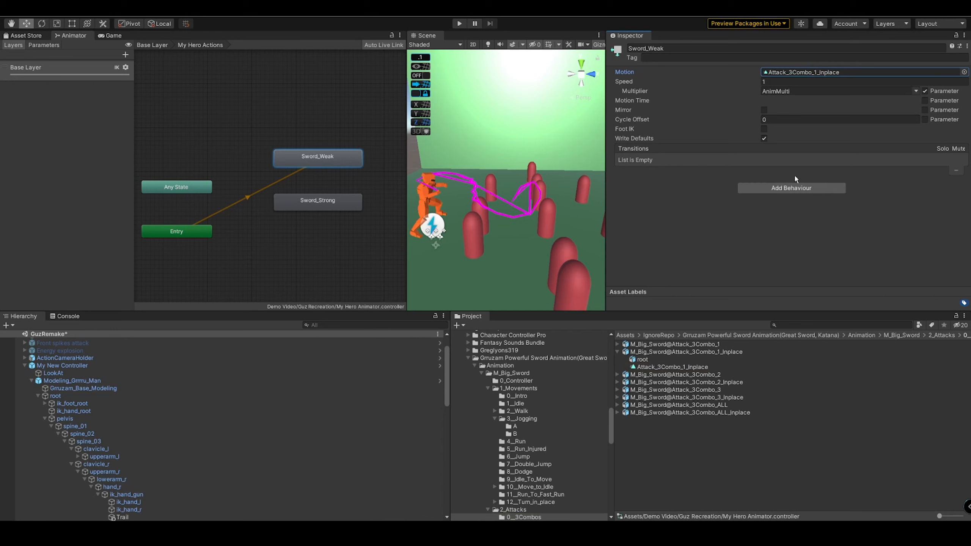
Step: Open the import settings of M_Big_Sword@Attack_3Combo_1_Inplace and enlarge the Inspector to show its clip settings
{"action": "left_click", "coordinate": [708, 353]}
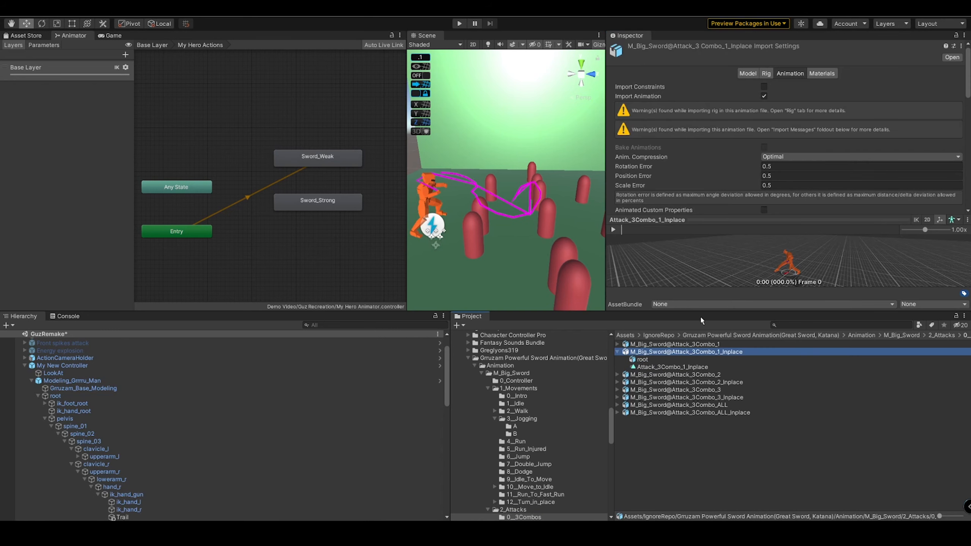
{"action": "left_click_drag", "start_coordinate": [702, 312], "coordinate": [701, 394]}
{"action": "left_click_drag", "start_coordinate": [604, 239], "coordinate": [462, 254]}
{"action": "scroll", "coordinate": [545, 193], "scroll_direction": "down", "scroll_amount": 3}
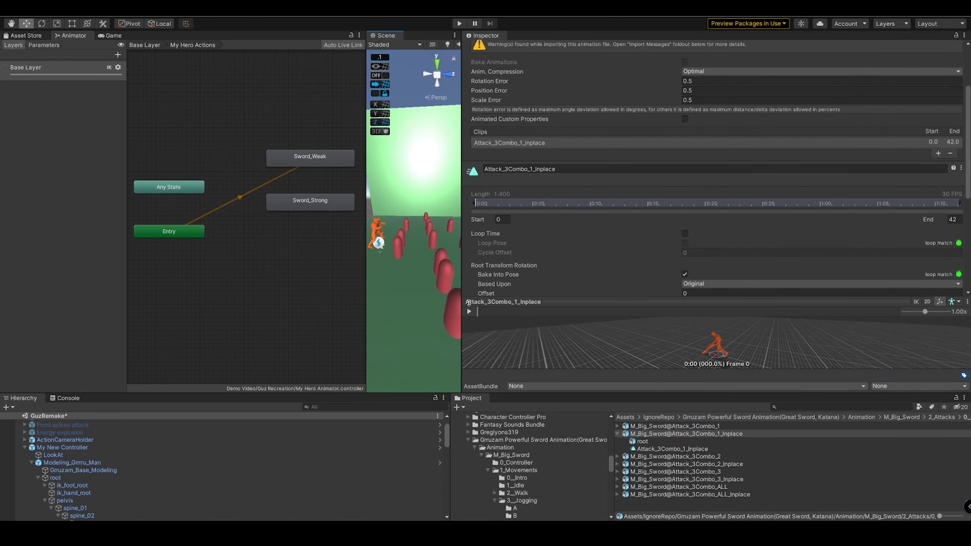
Step: Preview Attack_3Combo_1_Inplace and expand the Events section of its clip settings
{"action": "left_click", "coordinate": [469, 312]}
{"action": "left_click", "coordinate": [469, 311]}
{"action": "scroll", "coordinate": [610, 185], "scroll_direction": "down", "scroll_amount": 5}
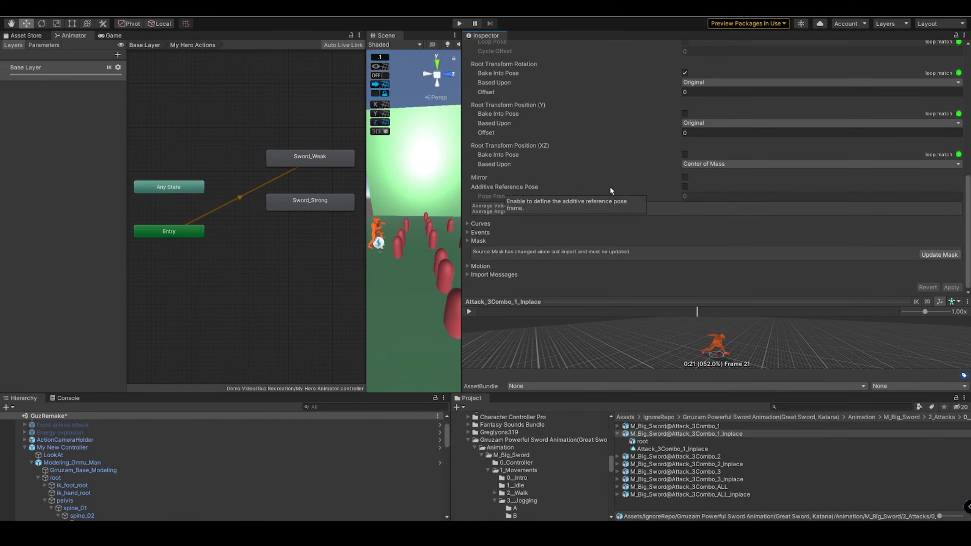
{"action": "left_click", "coordinate": [484, 232]}
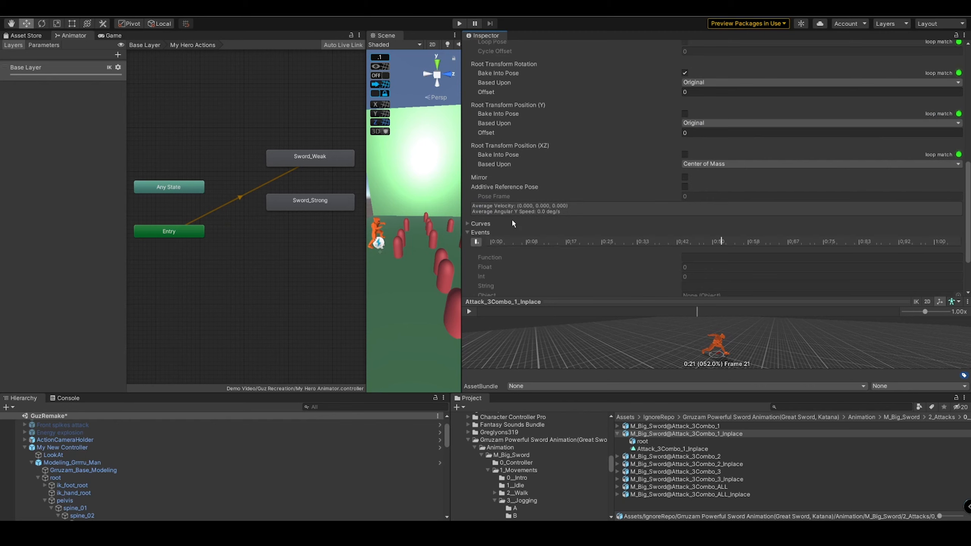
{"action": "scroll", "coordinate": [511, 214], "scroll_direction": "down", "scroll_amount": 3}
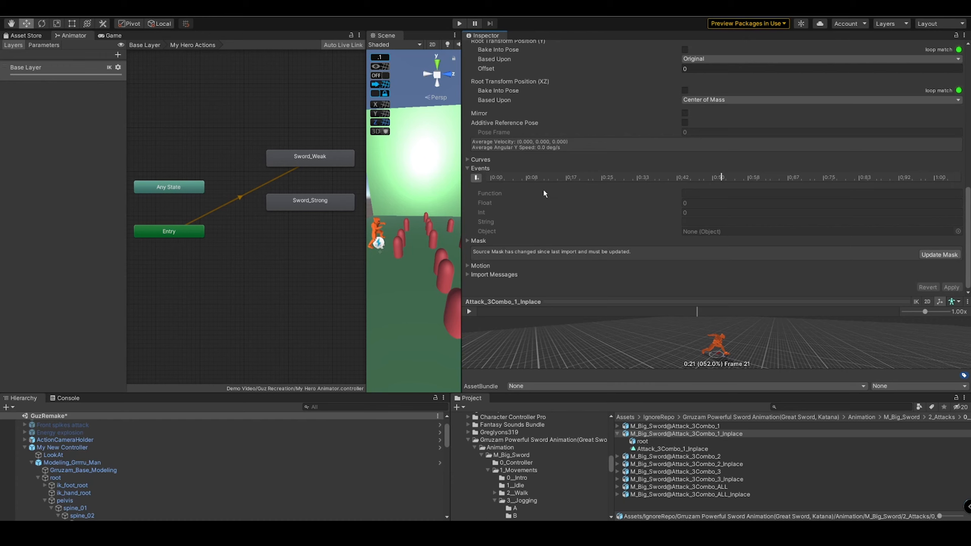
Step: Add an event at frame 7 of Attack_3Combo_1_Inplace with function EnableHitGiver and string RightHand
{"action": "mouse_move", "coordinate": [684, 316]}
{"action": "left_mouse_down"}
{"action": "mouse_move", "coordinate": [447, 324]}
{"action": "mouse_move", "coordinate": [557, 318]}
{"action": "left_mouse_up"}
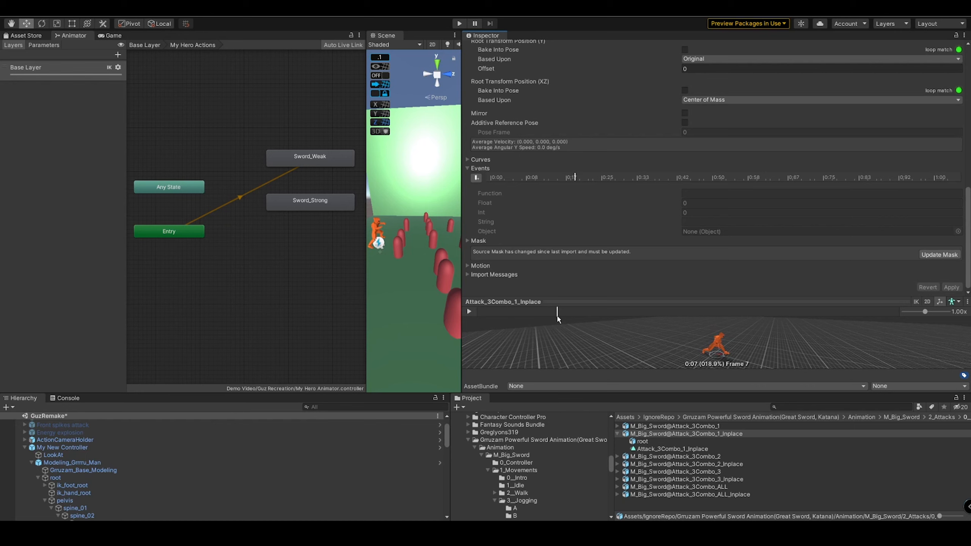
{"action": "left_click", "coordinate": [476, 177]}
{"action": "left_click", "coordinate": [724, 193]}
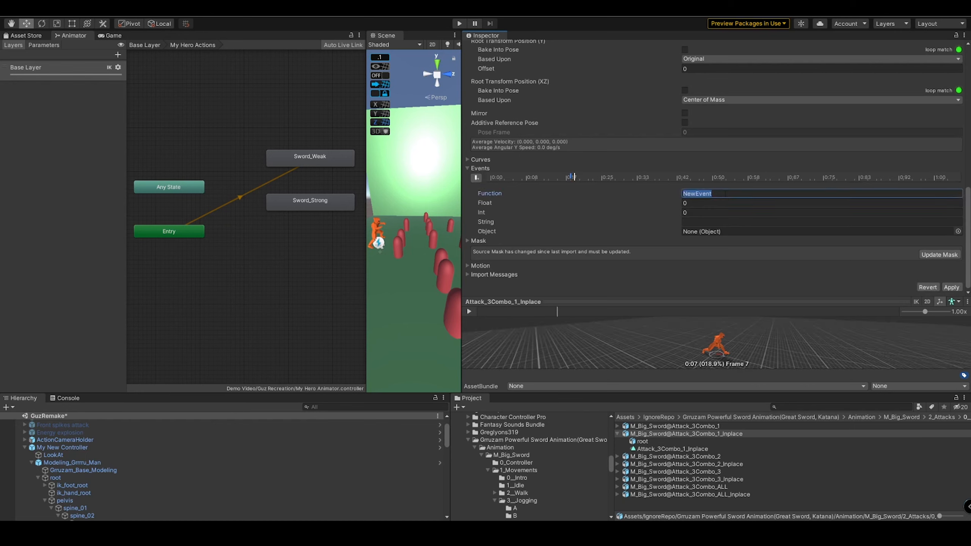
{"action": "type", "text": "EnableH"}
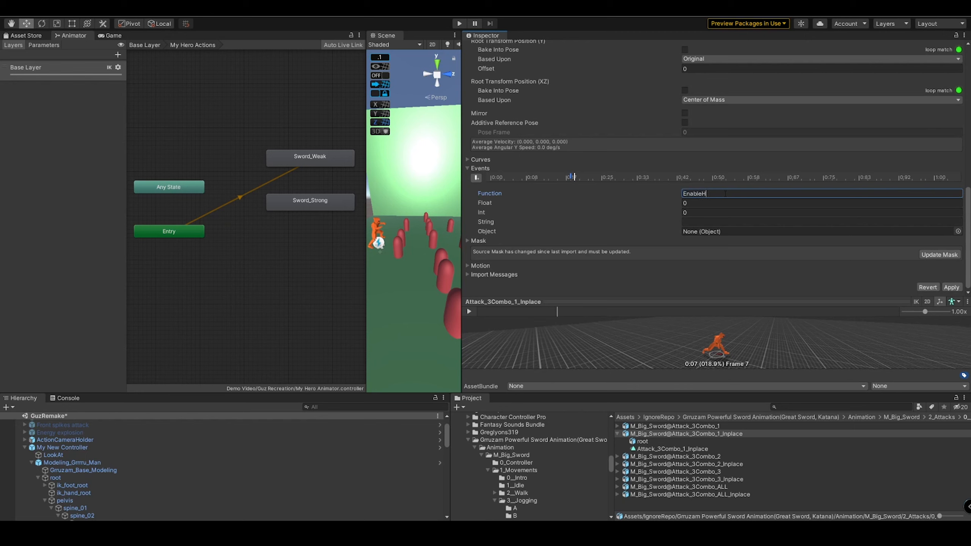
{"action": "type", "text": "itGiver"}
{"action": "left_click", "coordinate": [706, 221]}
{"action": "type", "text": "Rigth"}
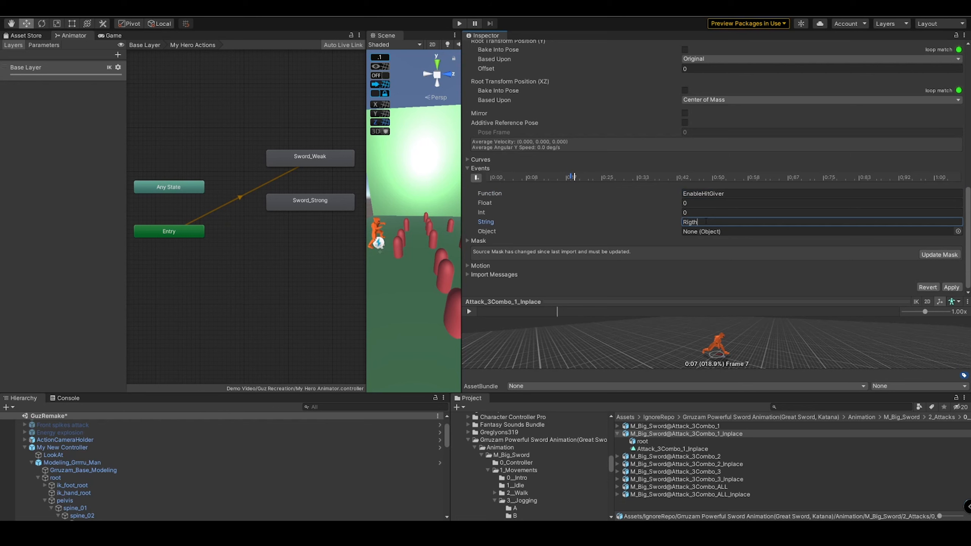
{"action": "type", "text": "Hand"}
{"action": "key", "text": "ctrl+a"}
{"action": "type", "text": "RightHand"}
{"action": "left_click", "coordinate": [631, 212]}
Step: Add an event at frame 14 with function DisableHitGiver and string RightHand, and apply the clip's import settings
{"action": "left_click_drag", "start_coordinate": [557, 312], "coordinate": [623, 317]}
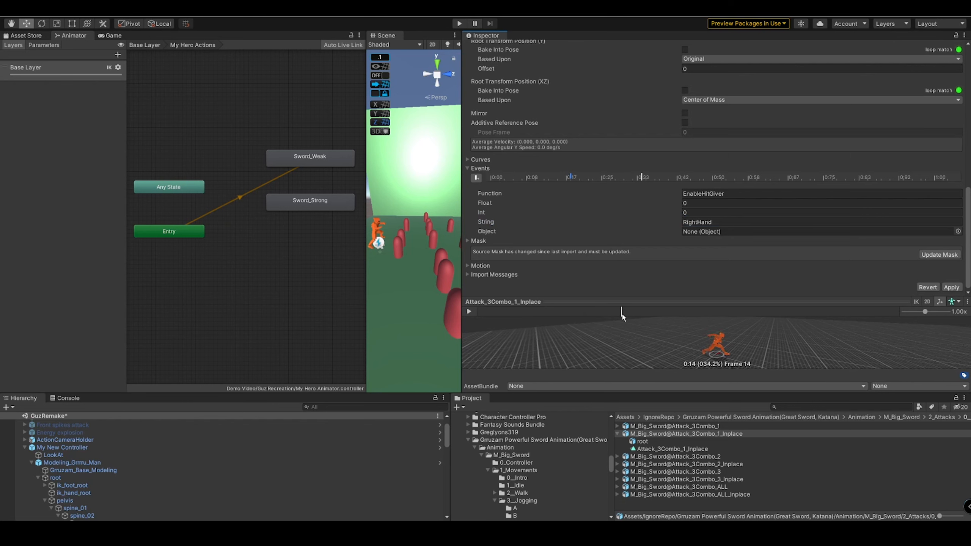
{"action": "left_click", "coordinate": [476, 178]}
{"action": "left_click", "coordinate": [705, 193]}
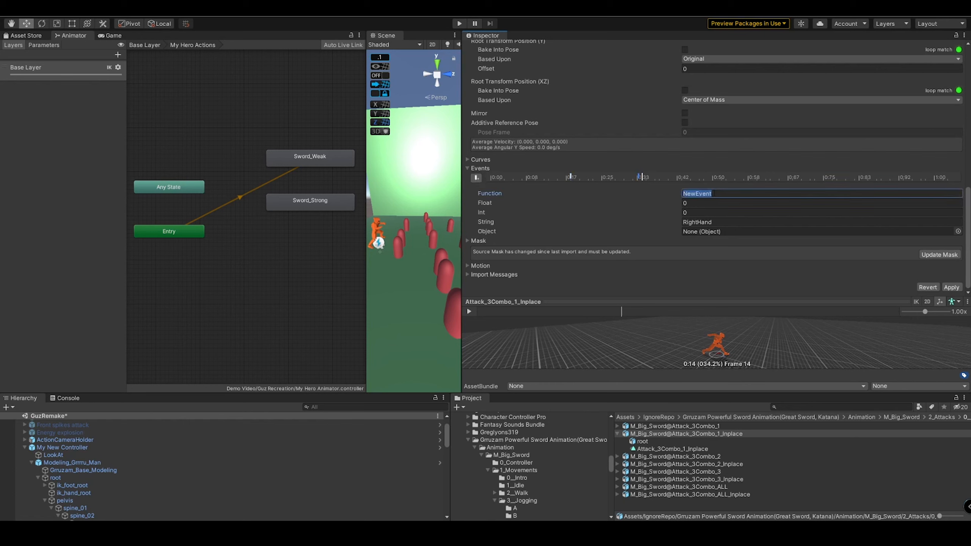
{"action": "type", "text": "Disab"}
{"action": "key", "text": "Tab"}
{"action": "key", "text": "Tab"}
{"action": "key", "text": "Tab"}
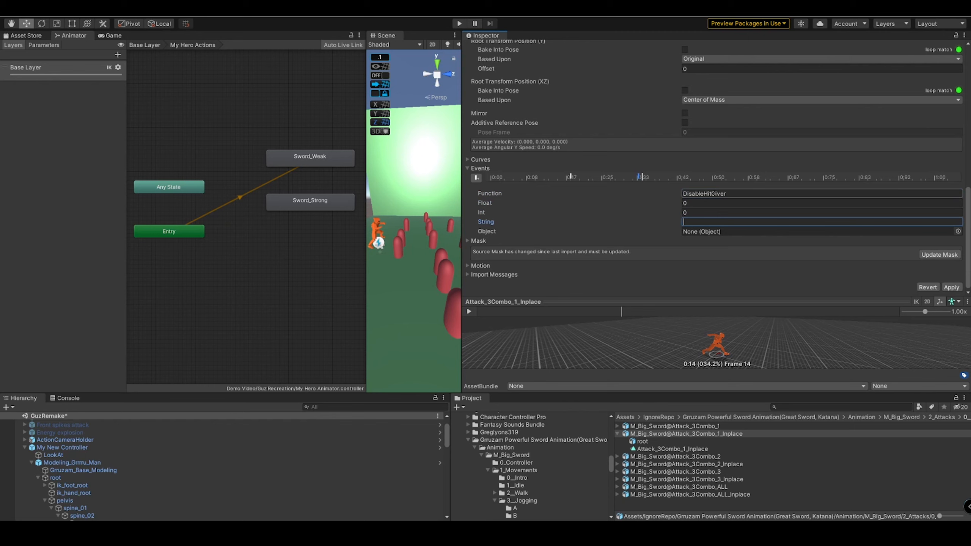
{"action": "type", "text": "Rigth"}
{"action": "type", "text": "Hand"}
{"action": "left_click", "coordinate": [956, 285]}
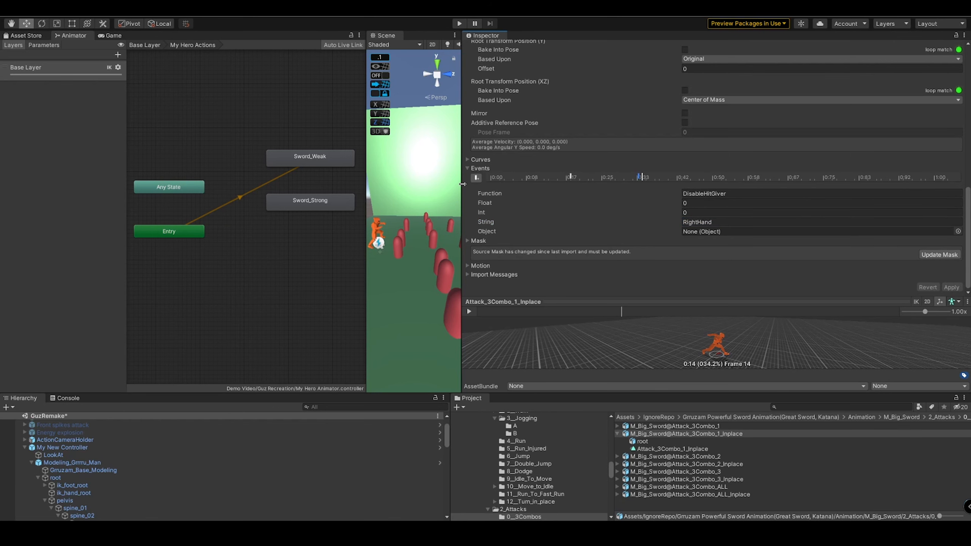
Step: Narrow the Inspector, select the character model under My New Controller, and expand the Unity Events of its Animation Event Script
{"action": "left_click_drag", "start_coordinate": [463, 184], "coordinate": [707, 184]}
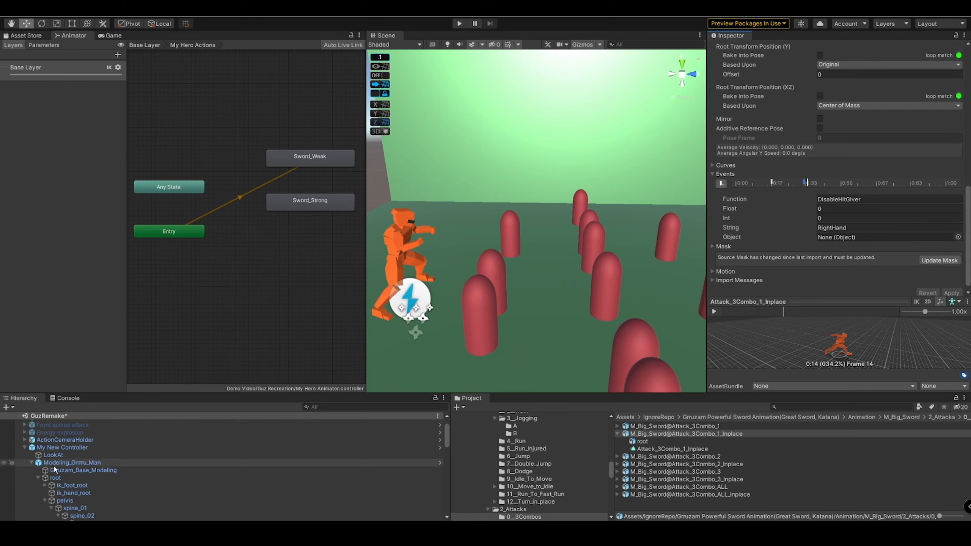
{"action": "left_click", "coordinate": [32, 463]}
{"action": "left_click", "coordinate": [75, 463]}
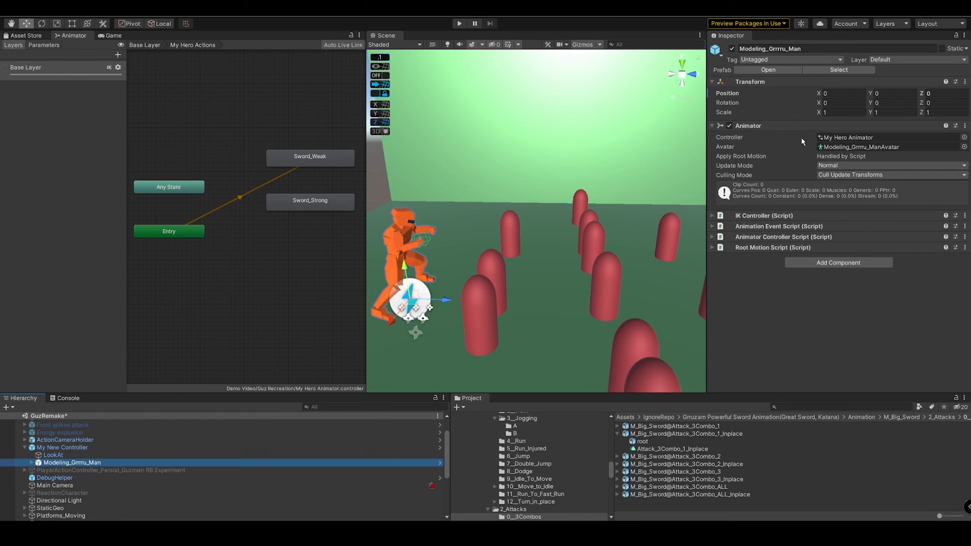
{"action": "left_click", "coordinate": [795, 226]}
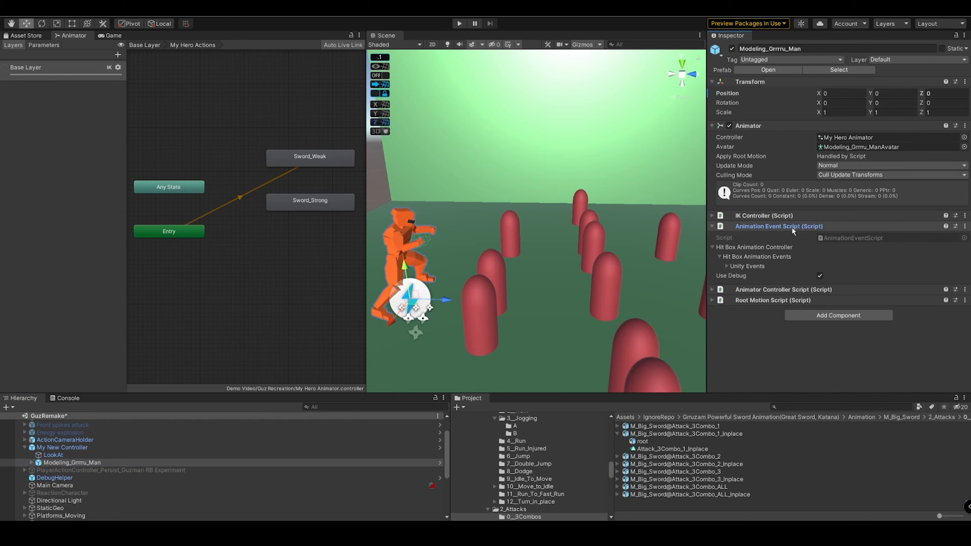
{"action": "left_click", "coordinate": [776, 267]}
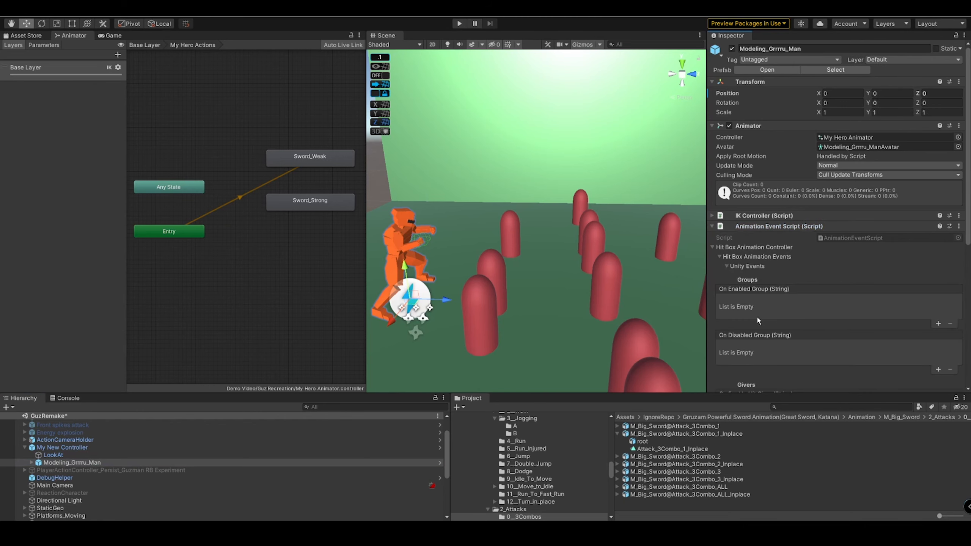
Step: Examine the Groups, Givers and Takers hit box event lists, and collapse the Hit Box Animation Controller section
{"action": "scroll", "coordinate": [777, 323], "scroll_direction": "down", "scroll_amount": 3}
{"action": "scroll", "coordinate": [775, 249], "scroll_direction": "down", "scroll_amount": 3}
{"action": "scroll", "coordinate": [816, 164], "scroll_direction": "up", "scroll_amount": 6}
{"action": "scroll", "coordinate": [771, 252], "scroll_direction": "down", "scroll_amount": 3}
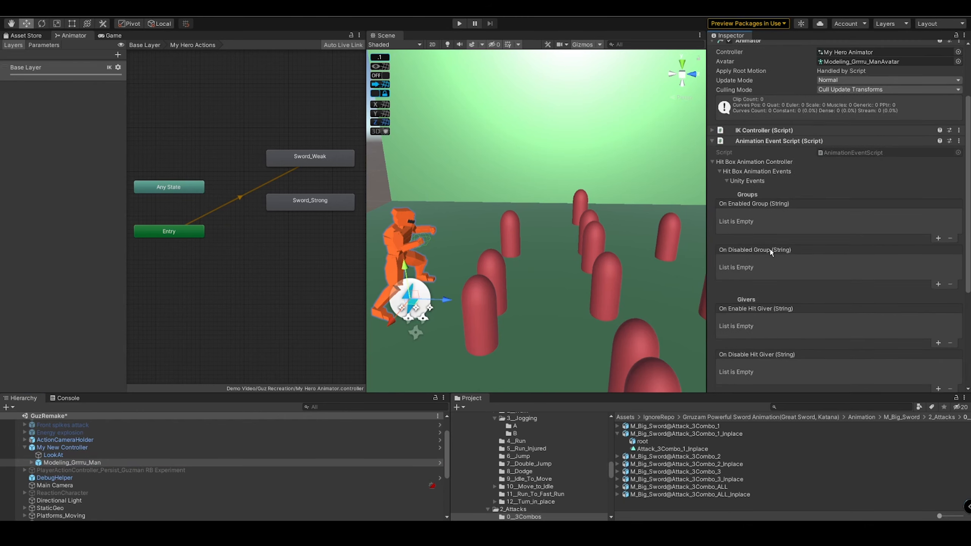
{"action": "scroll", "coordinate": [769, 284], "scroll_direction": "down", "scroll_amount": 2}
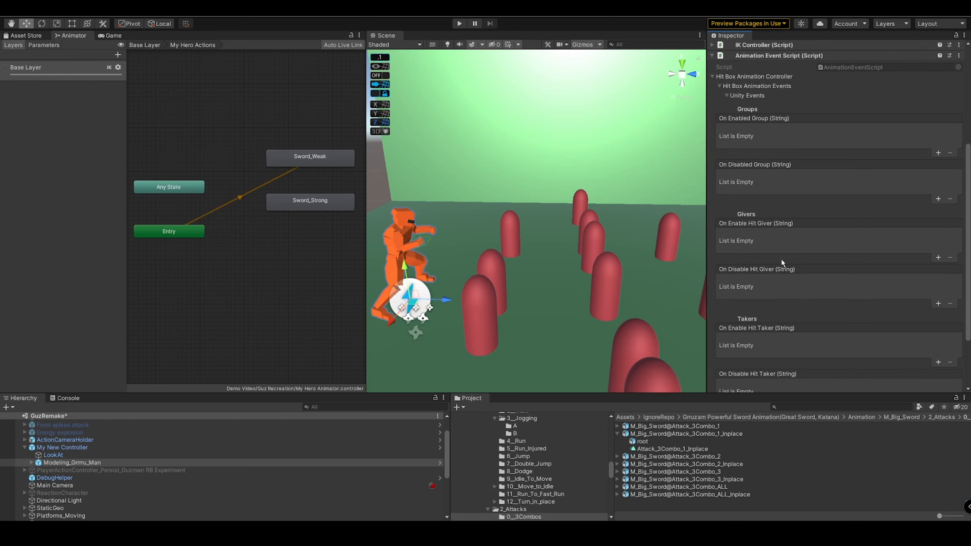
{"action": "scroll", "coordinate": [784, 267], "scroll_direction": "up", "scroll_amount": 5}
{"action": "left_click", "coordinate": [761, 267]}
{"action": "left_click", "coordinate": [757, 257]}
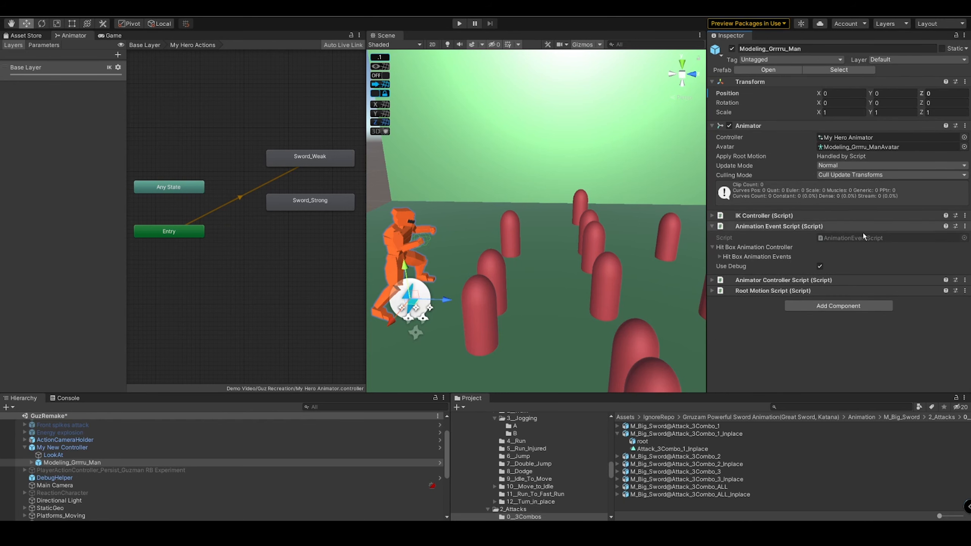
{"action": "left_click", "coordinate": [759, 247]}
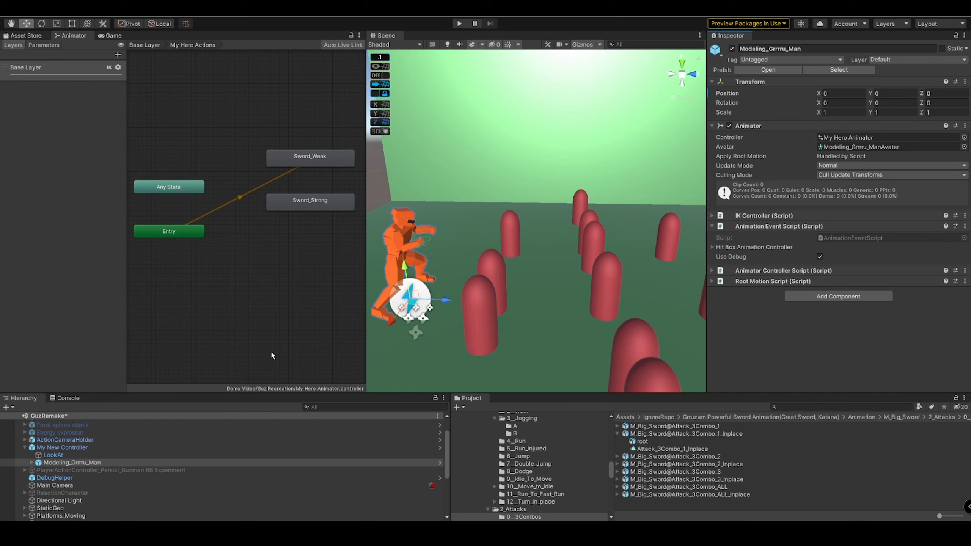
Step: Open Sword_Weak for editing from My New Controller's action character editor and show its HitBox Options
{"action": "left_click", "coordinate": [96, 447]}
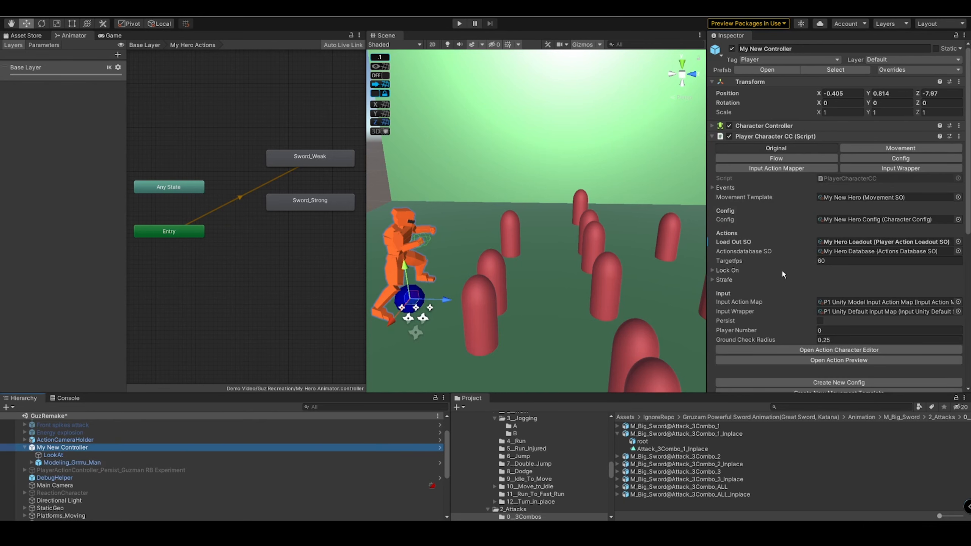
{"action": "left_click", "coordinate": [181, 168]}
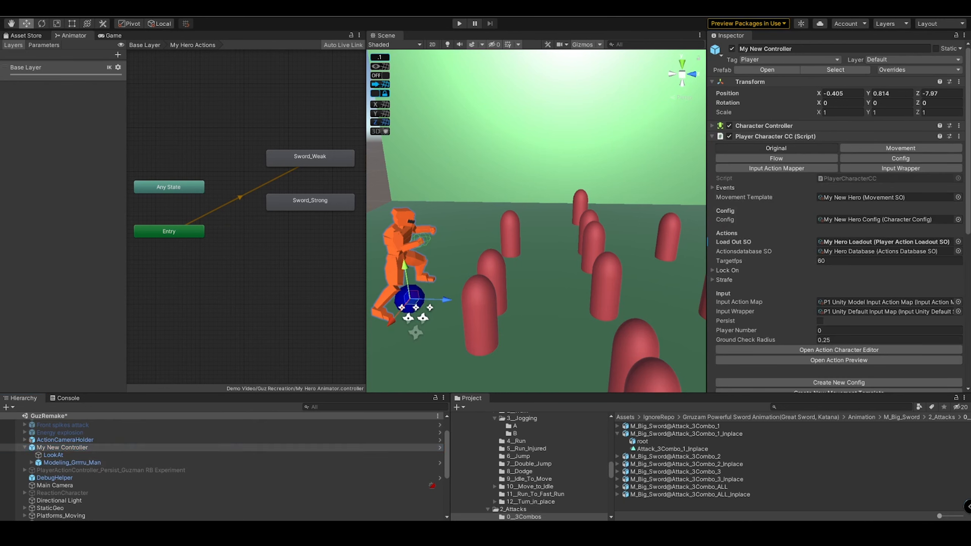
{"action": "left_click_drag", "start_coordinate": [0, 54], "coordinate": [665, 69]}
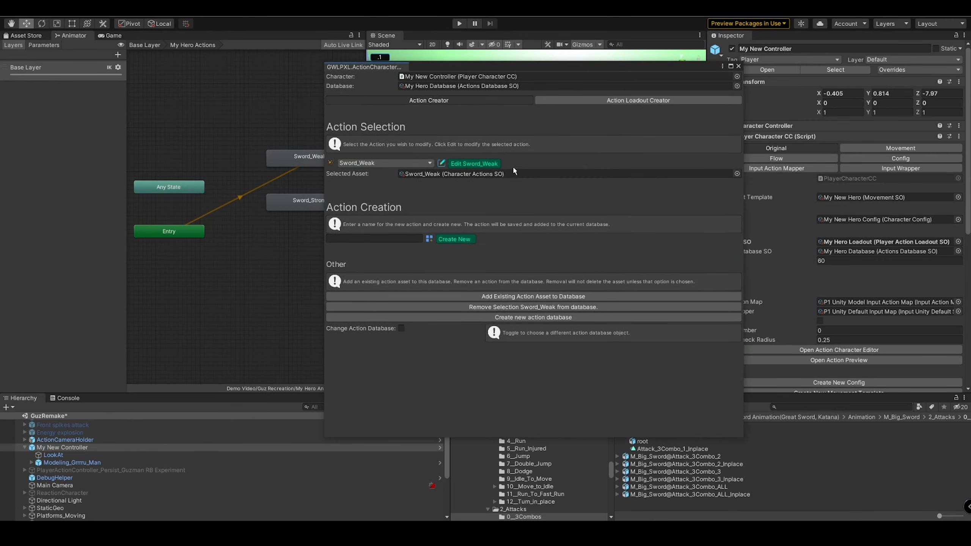
{"action": "left_click", "coordinate": [473, 164]}
{"action": "left_click", "coordinate": [558, 167]}
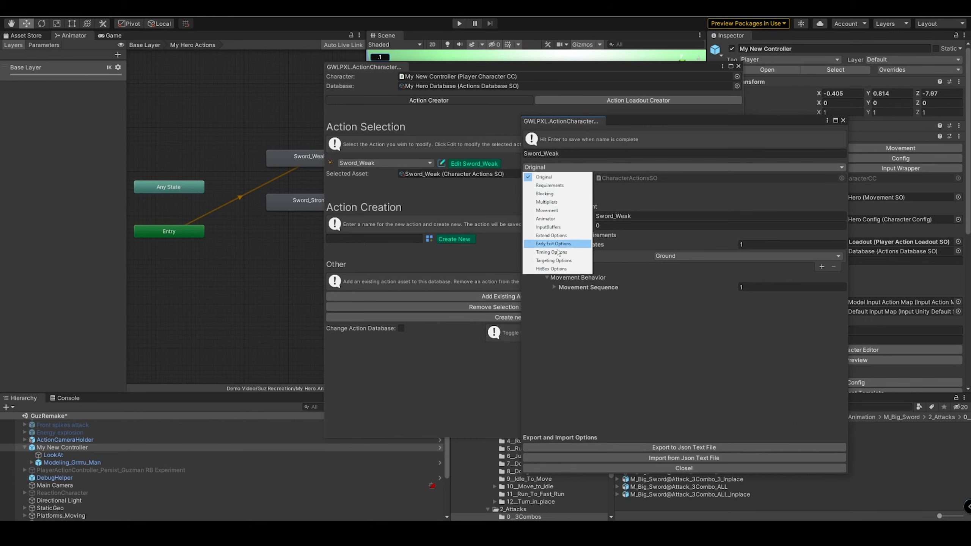
{"action": "left_click", "coordinate": [551, 269]}
Step: Set the number of Giver Options boxes for Sword_Weak to 0 and close both action editor windows
{"action": "left_click", "coordinate": [802, 207]}
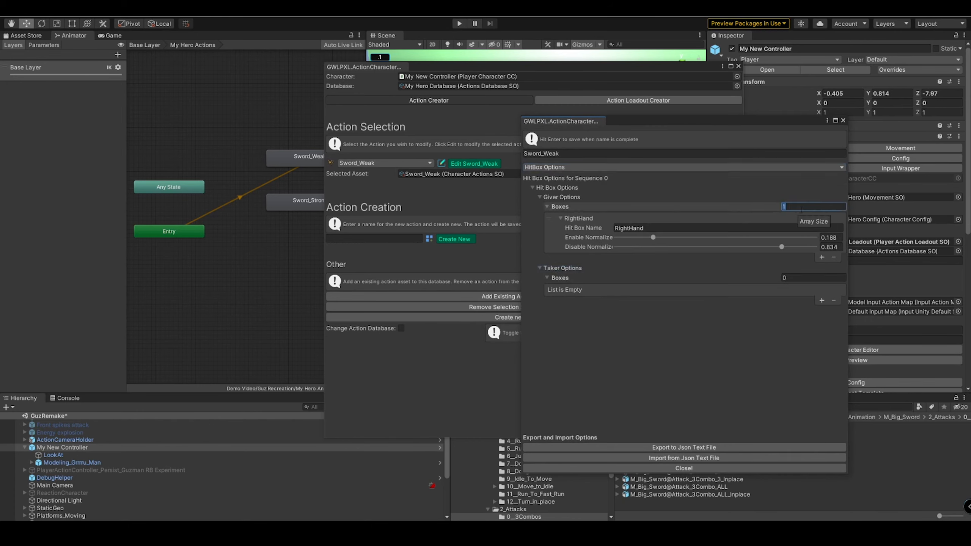
{"action": "type", "text": "0"}
{"action": "key", "text": "Return"}
{"action": "left_click", "coordinate": [843, 120]}
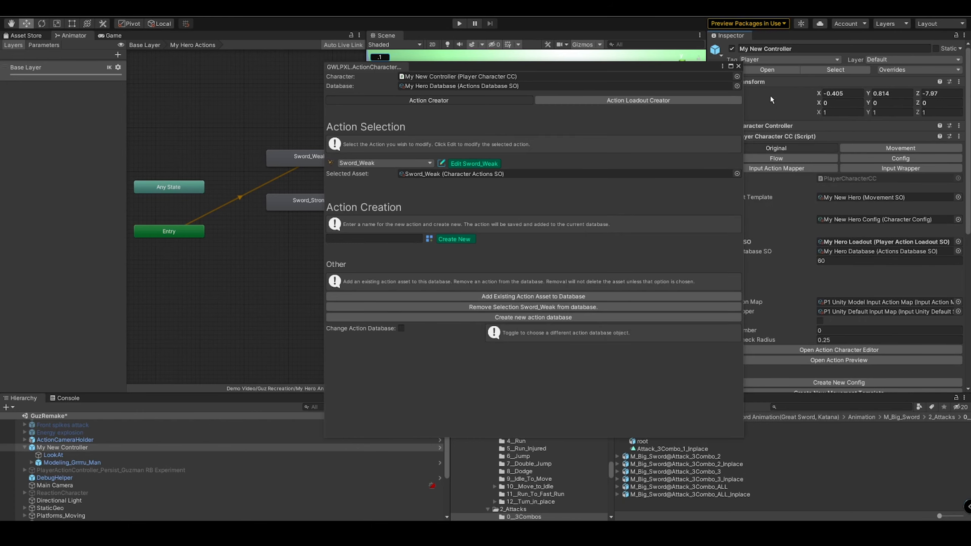
{"action": "left_click", "coordinate": [738, 66]}
Step: Start play mode and enlarge the Game view for testing
{"action": "left_click_drag", "start_coordinate": [366, 287], "coordinate": [211, 288]}
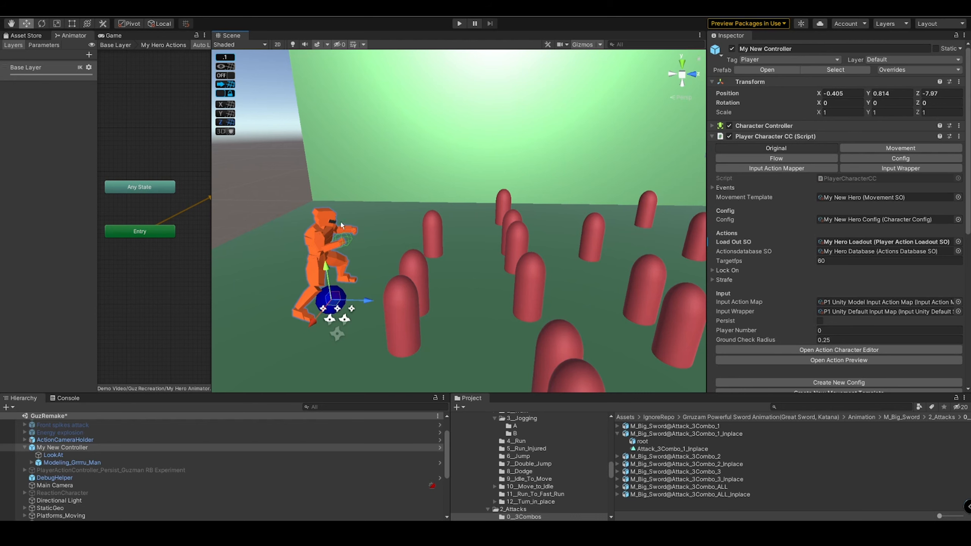
{"action": "left_click", "coordinate": [461, 24]}
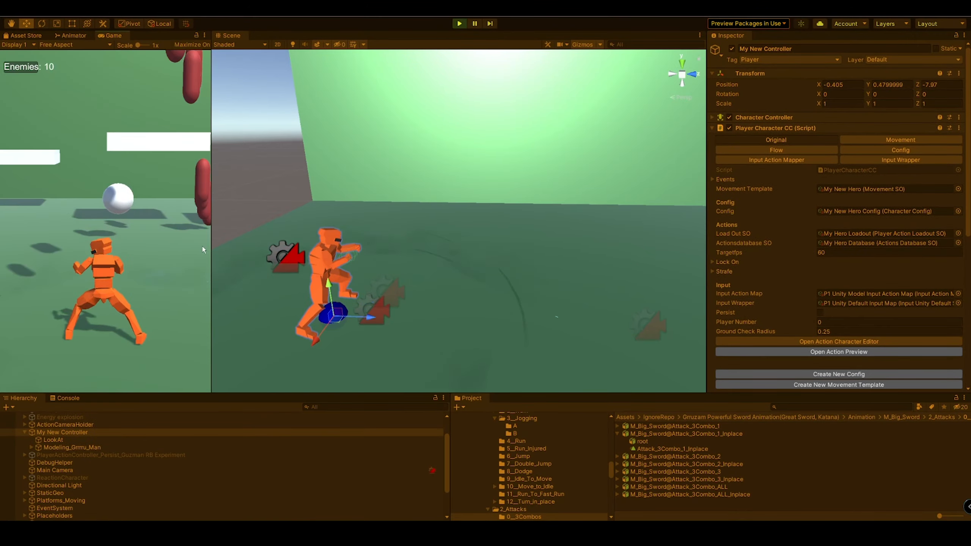
{"action": "left_click_drag", "start_coordinate": [209, 257], "coordinate": [616, 261]}
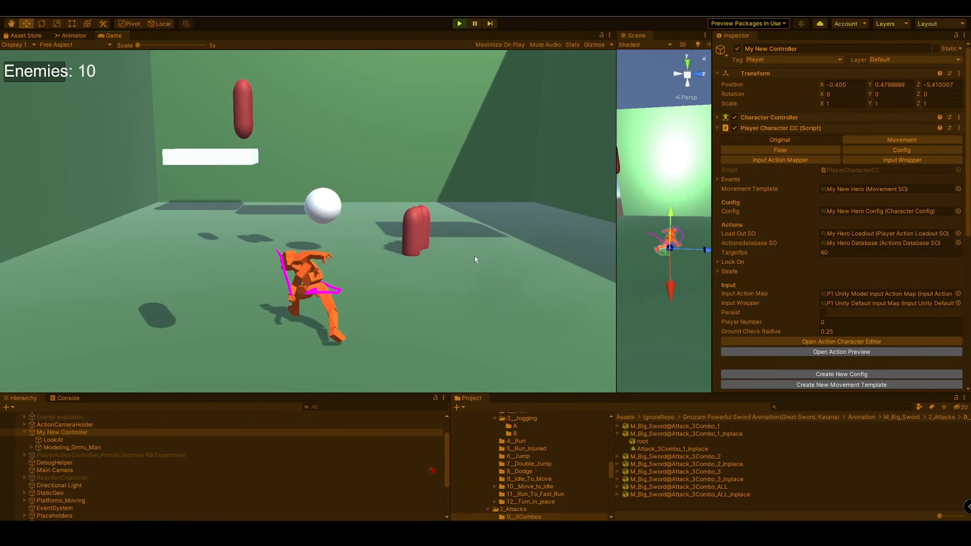
Step: Move the character among the enemies and attack repeatedly to test the event-driven sword hits, and stop play mode
{"action": "key", "text": "d"}
{"action": "left_click", "coordinate": [367, 267]}
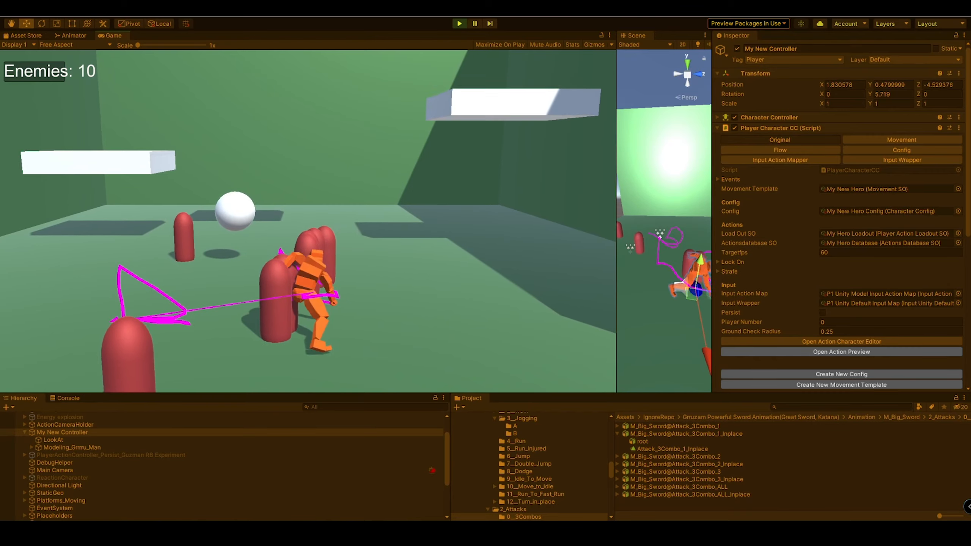
{"action": "key", "text": "s"}
{"action": "key", "text": "w"}
{"action": "key", "text": "e"}
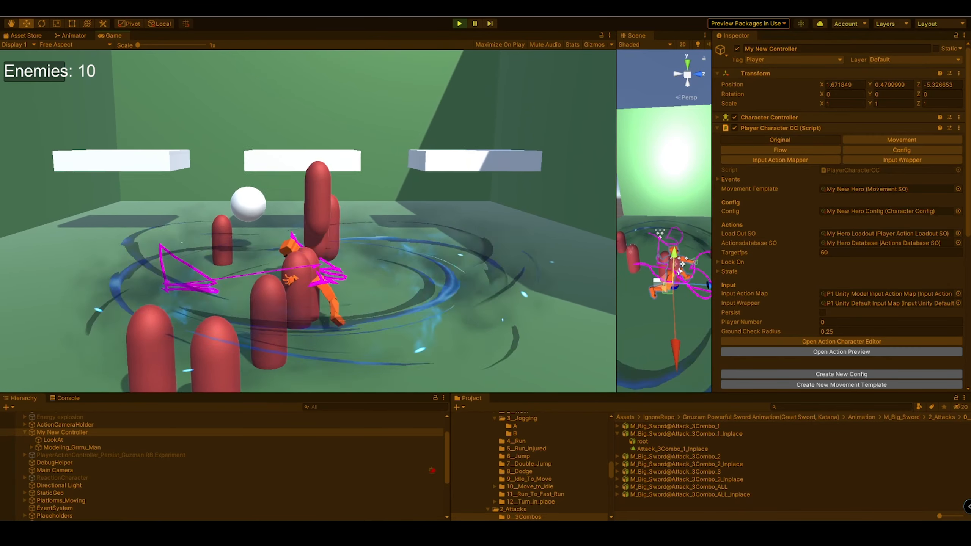
{"action": "key", "text": "a"}
{"action": "key", "text": "d"}
{"action": "key", "text": "e"}
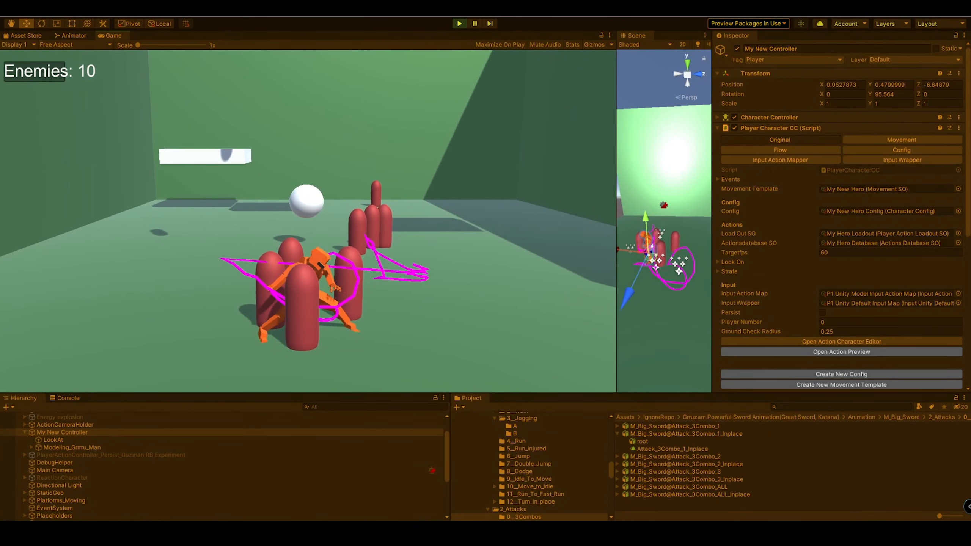
{"action": "key", "text": "s"}
{"action": "key", "text": "w"}
{"action": "key", "text": "e"}
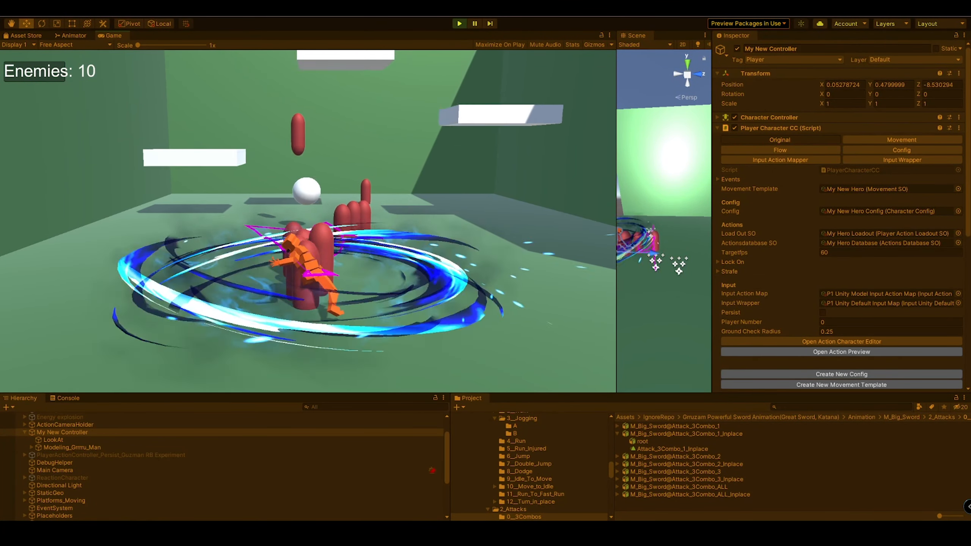
{"action": "key", "text": "a"}
{"action": "key", "text": "w"}
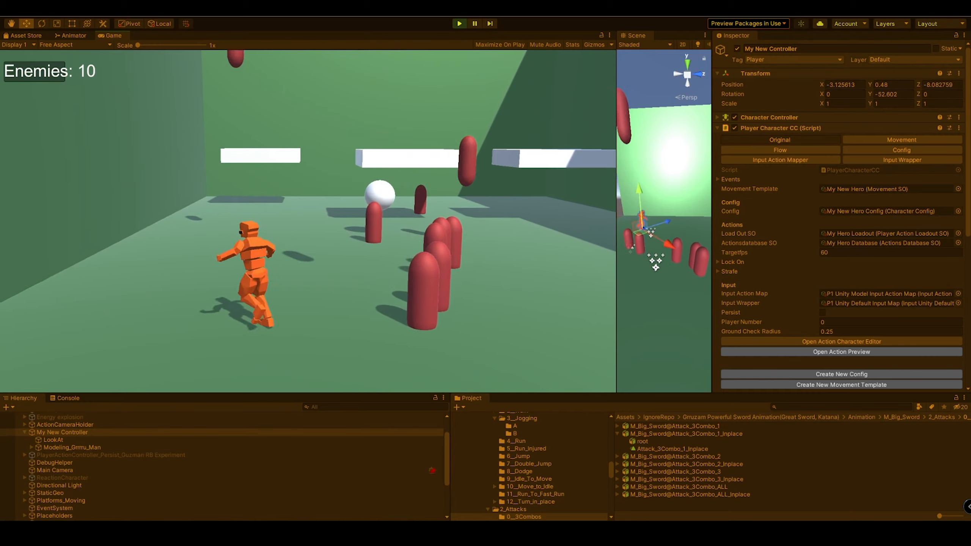
{"action": "key", "text": "e"}
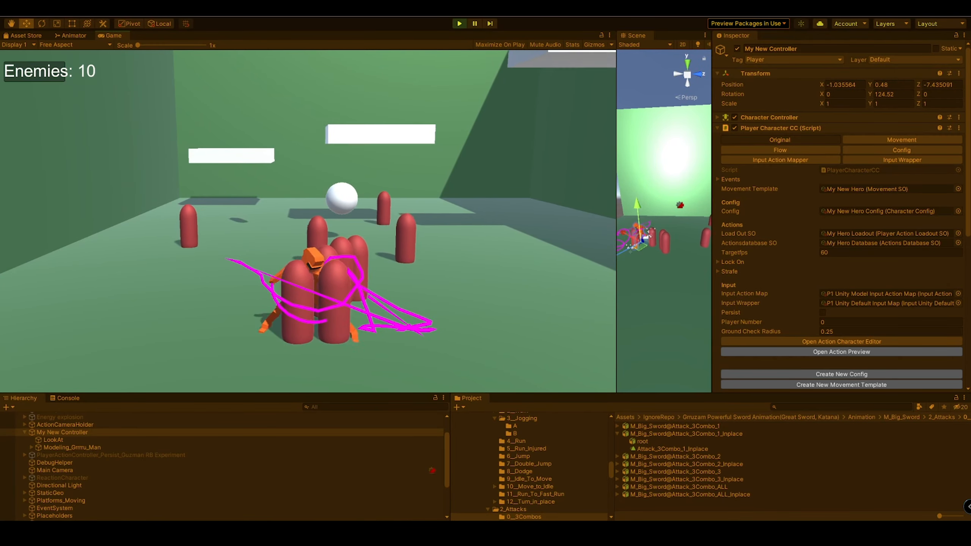
{"action": "left_click", "coordinate": [461, 25]}
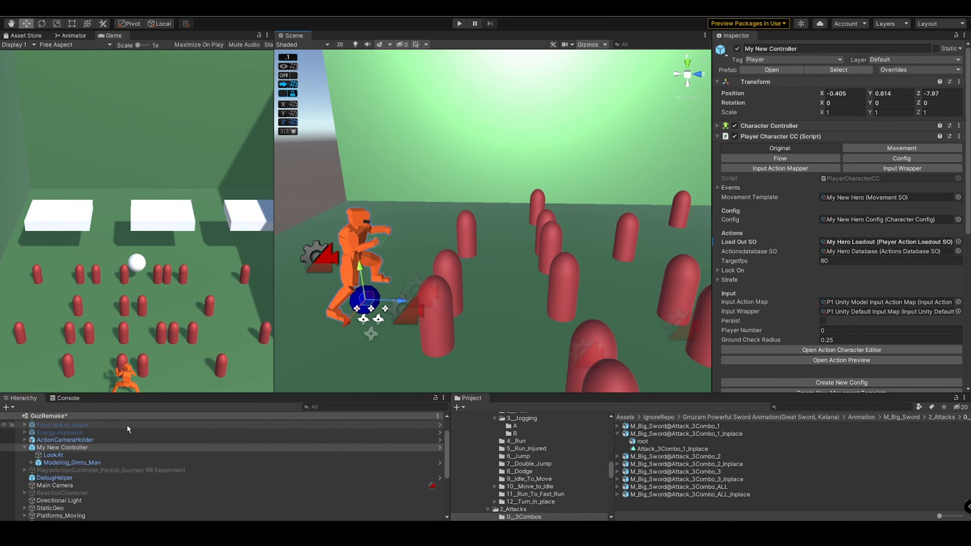
Step: Widen the Inspector, collapse the Player Character CC component and show the Hit Boxes options for Hit Givers on My New Controller
{"action": "left_click_drag", "start_coordinate": [712, 302], "coordinate": [509, 300]}
{"action": "left_click", "coordinate": [589, 136]}
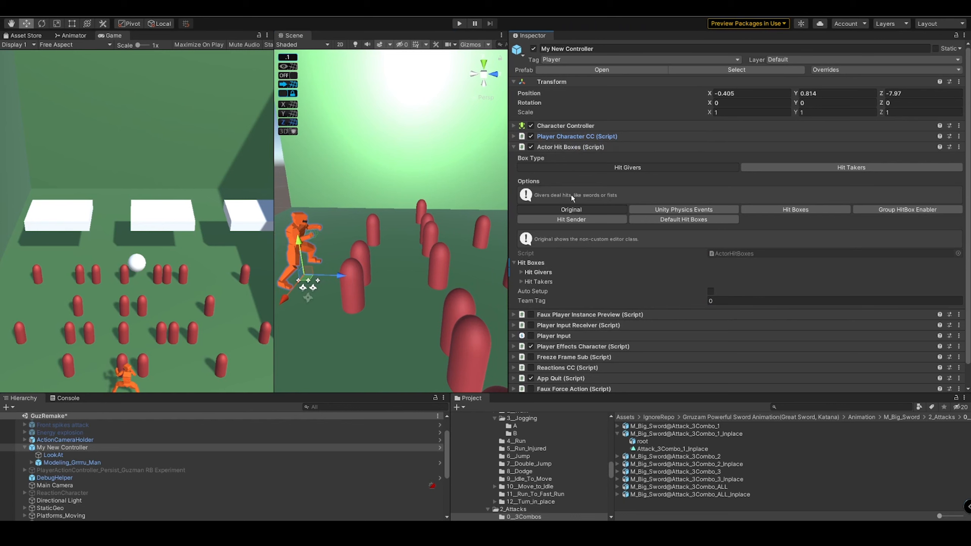
{"action": "scroll", "coordinate": [702, 185], "scroll_direction": "down", "scroll_amount": 3}
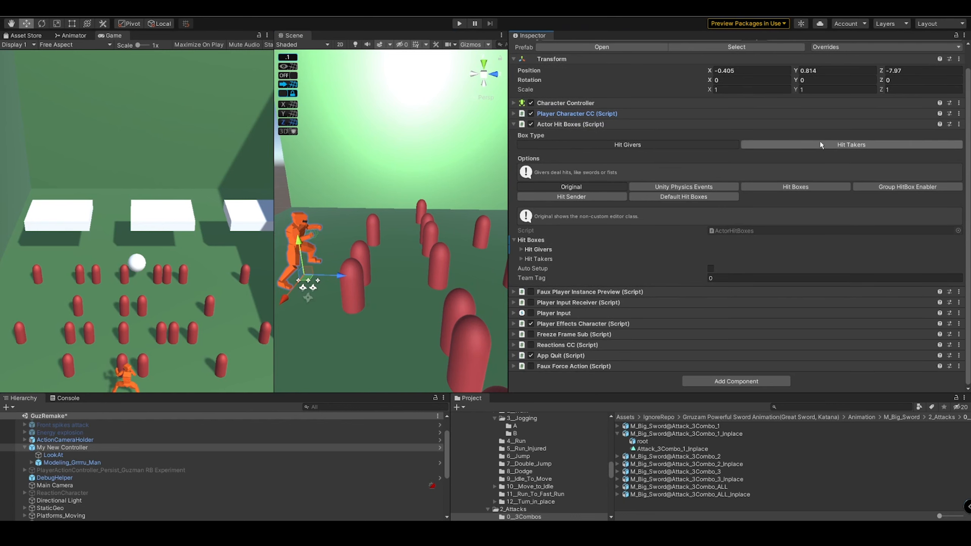
{"action": "left_click", "coordinate": [784, 187]}
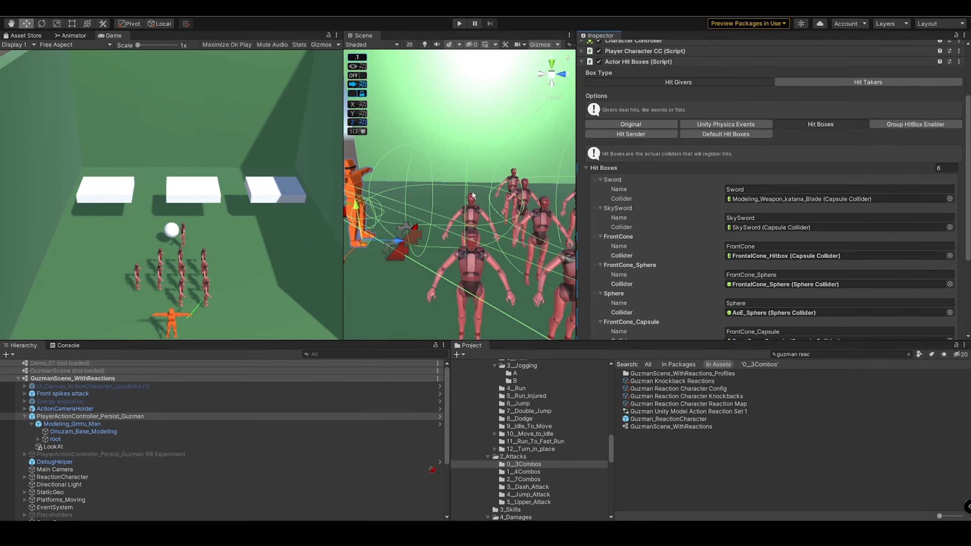
Step: Enlarge the Scene view in GuzmanScene_WithReactions and examine PlayerActionController_Persist_Guzman's hit giver colliders against its Hit Boxes list
{"action": "left_click_drag", "start_coordinate": [344, 249], "coordinate": [282, 249]}
{"action": "scroll", "coordinate": [497, 229], "scroll_direction": "down", "scroll_amount": 6}
{"action": "middle_click_drag", "start_coordinate": [503, 226], "coordinate": [446, 243]}
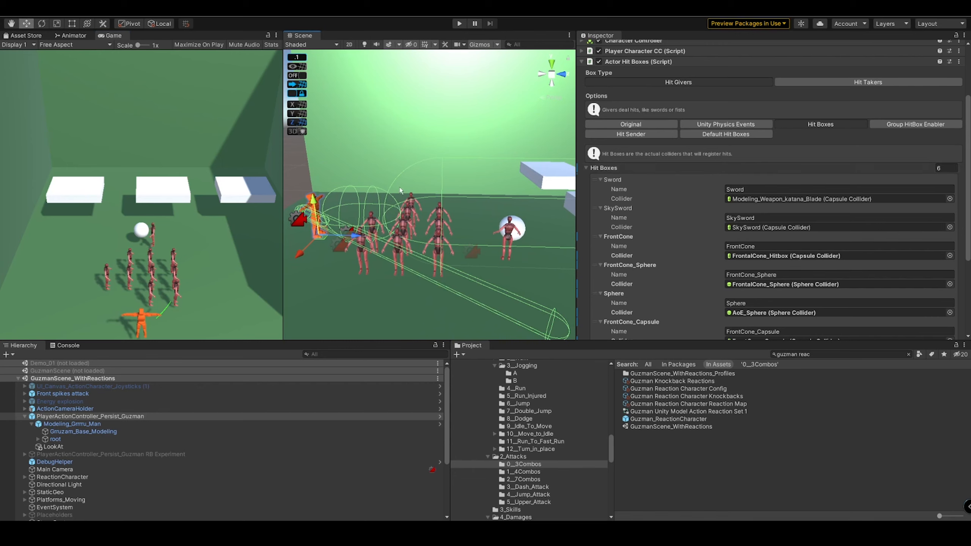
{"action": "right_click_drag", "start_coordinate": [440, 215], "coordinate": [539, 196]}
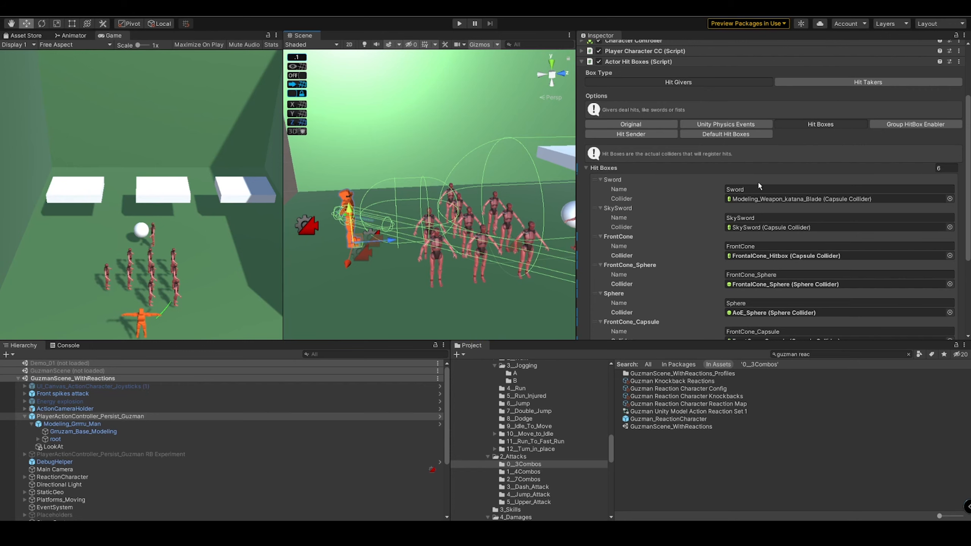
{"action": "scroll", "coordinate": [749, 225], "scroll_direction": "down", "scroll_amount": 3}
{"action": "scroll", "coordinate": [750, 176], "scroll_direction": "up", "scroll_amount": 3}
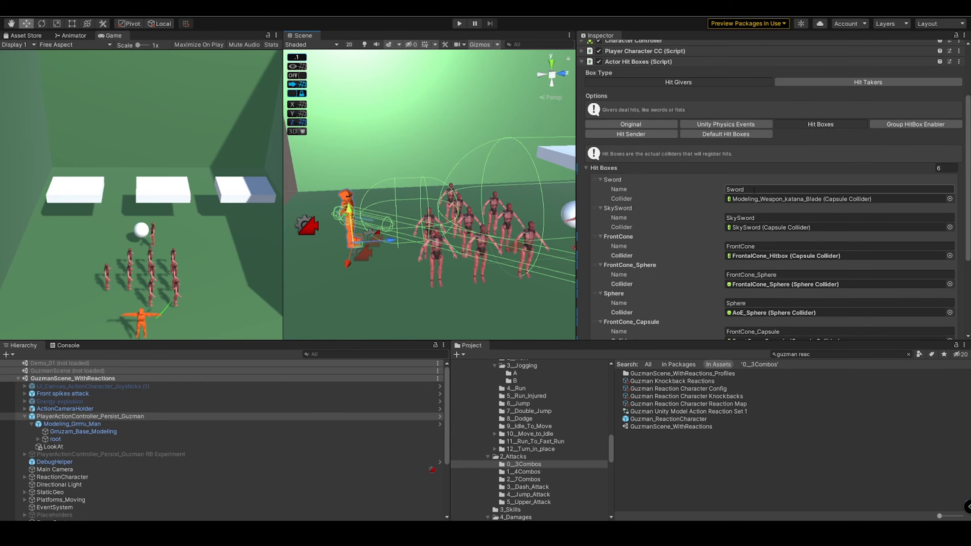
Step: Locate the Sword hit box's Modeling_Weapon_katana_Blade collider in the character's hierarchy and examine it up close in the scene
{"action": "left_click", "coordinate": [798, 198]}
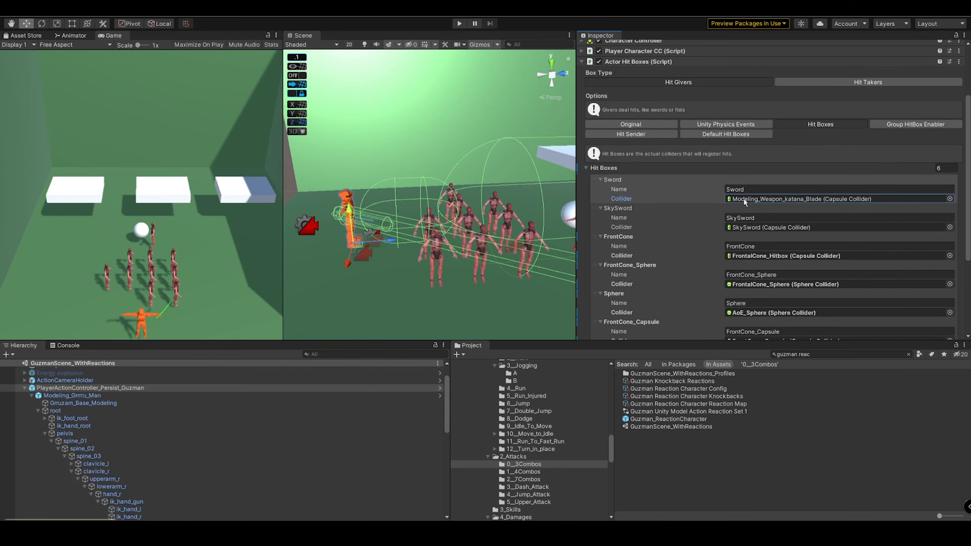
{"action": "scroll", "coordinate": [194, 483], "scroll_direction": "down", "scroll_amount": 2}
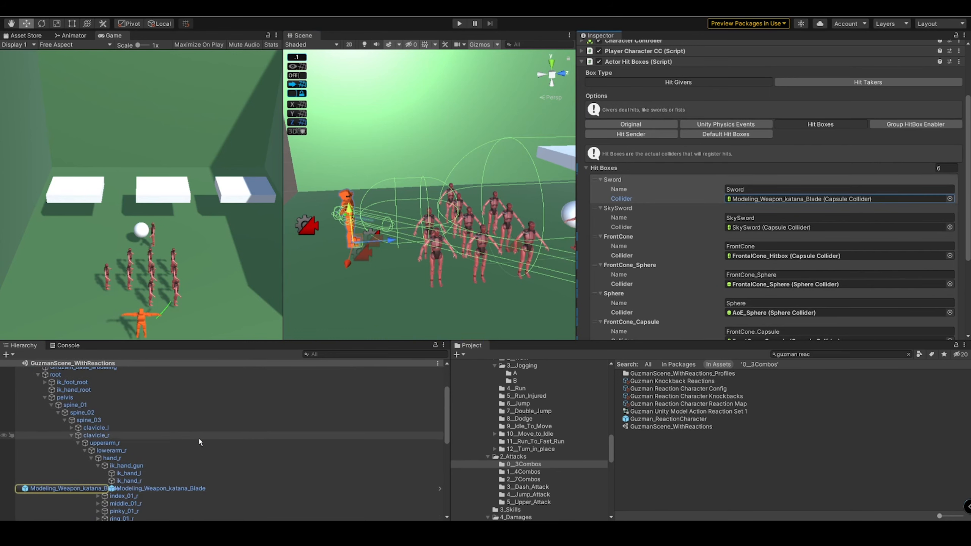
{"action": "scroll", "coordinate": [354, 252], "scroll_direction": "up", "scroll_amount": 4}
{"action": "scroll", "coordinate": [352, 252], "scroll_direction": "up", "scroll_amount": 2}
{"action": "middle_click_drag", "start_coordinate": [352, 253], "coordinate": [415, 256]}
{"action": "scroll", "coordinate": [426, 273], "scroll_direction": "up", "scroll_amount": 1}
{"action": "scroll", "coordinate": [426, 273], "scroll_direction": "up", "scroll_amount": 2}
{"action": "right_click_drag", "start_coordinate": [426, 273], "coordinate": [439, 281]}
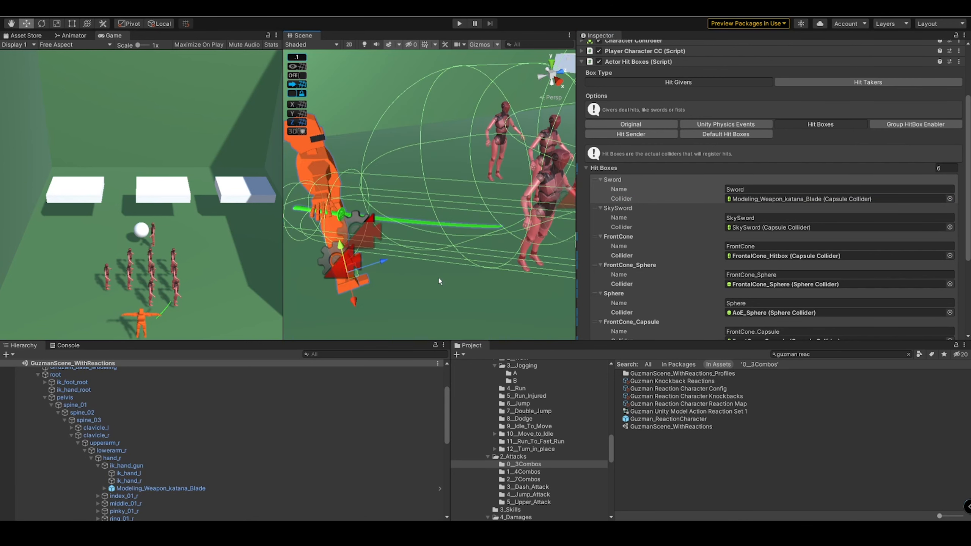
{"action": "scroll", "coordinate": [429, 209], "scroll_direction": "down", "scroll_amount": 2}
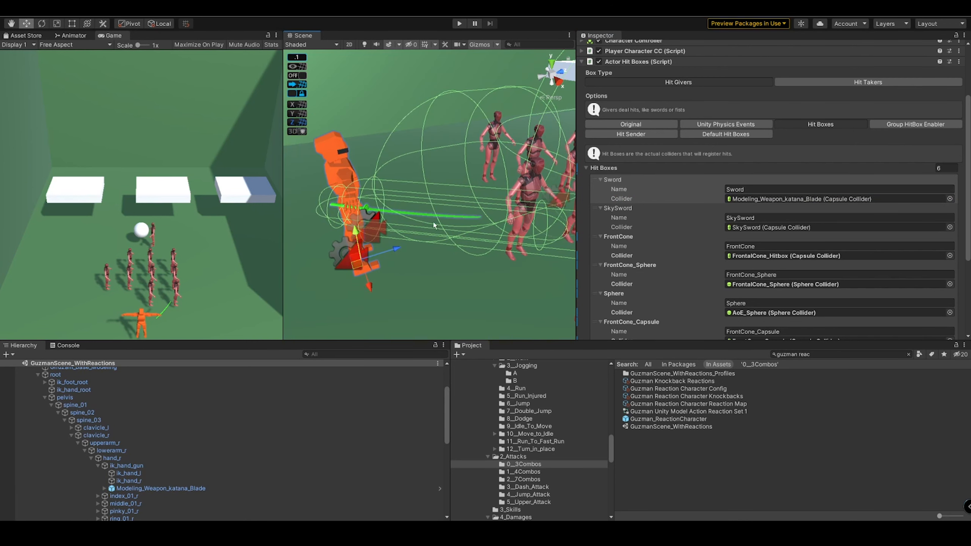
{"action": "scroll", "coordinate": [433, 224], "scroll_direction": "down", "scroll_amount": 1}
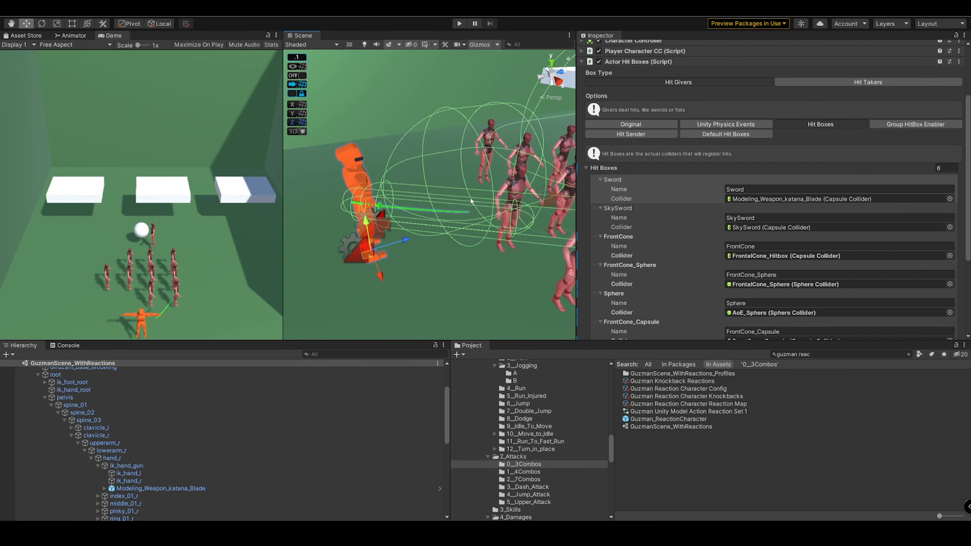
Step: Locate the SkySword hit box's collider, lock the Inspector, and select SkySword to examine its long capsule in the scene
{"action": "left_click", "coordinate": [753, 228]}
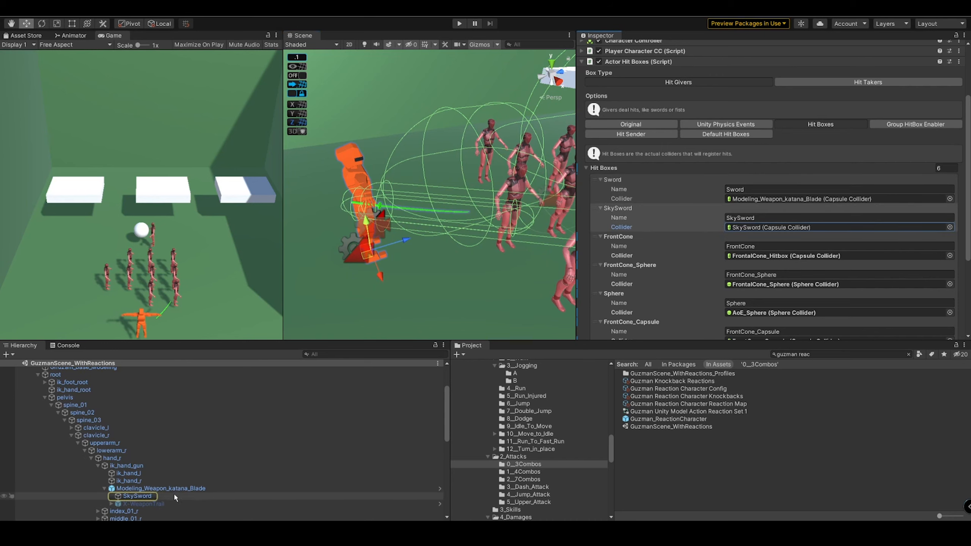
{"action": "left_click", "coordinate": [957, 36]}
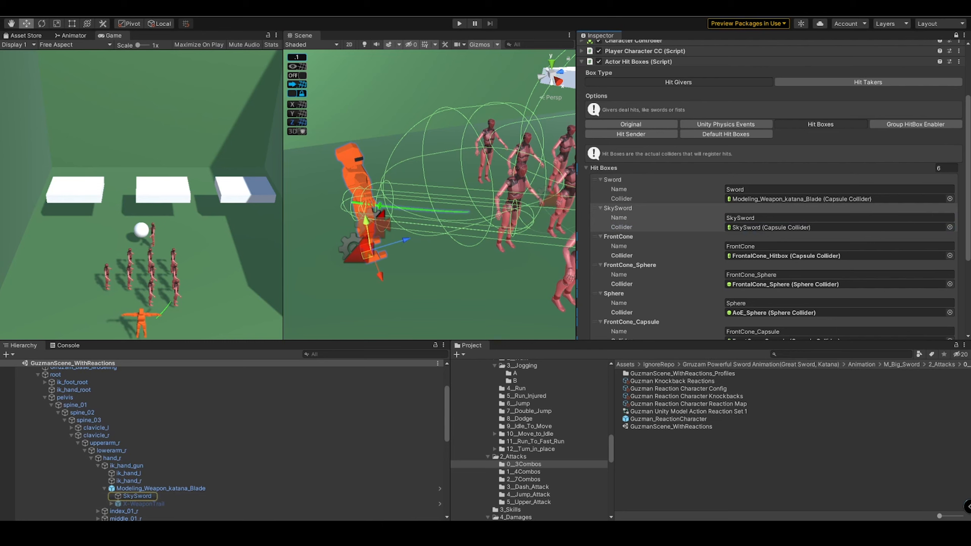
{"action": "left_click", "coordinate": [144, 498]}
{"action": "scroll", "coordinate": [414, 216], "scroll_direction": "down", "scroll_amount": 5}
{"action": "middle_click_drag", "start_coordinate": [415, 217], "coordinate": [340, 221]}
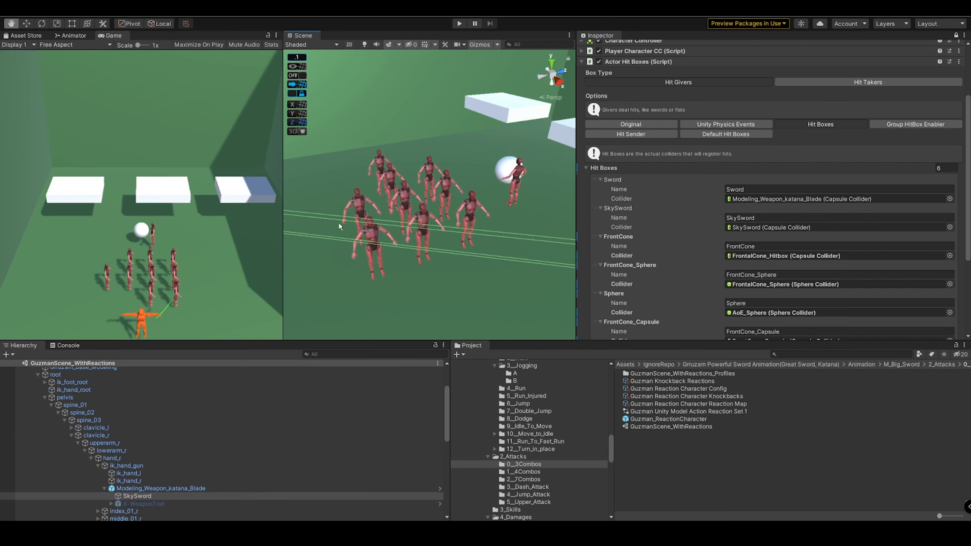
{"action": "scroll", "coordinate": [378, 241], "scroll_direction": "down", "scroll_amount": 4}
{"action": "scroll", "coordinate": [390, 244], "scroll_direction": "down", "scroll_amount": 2}
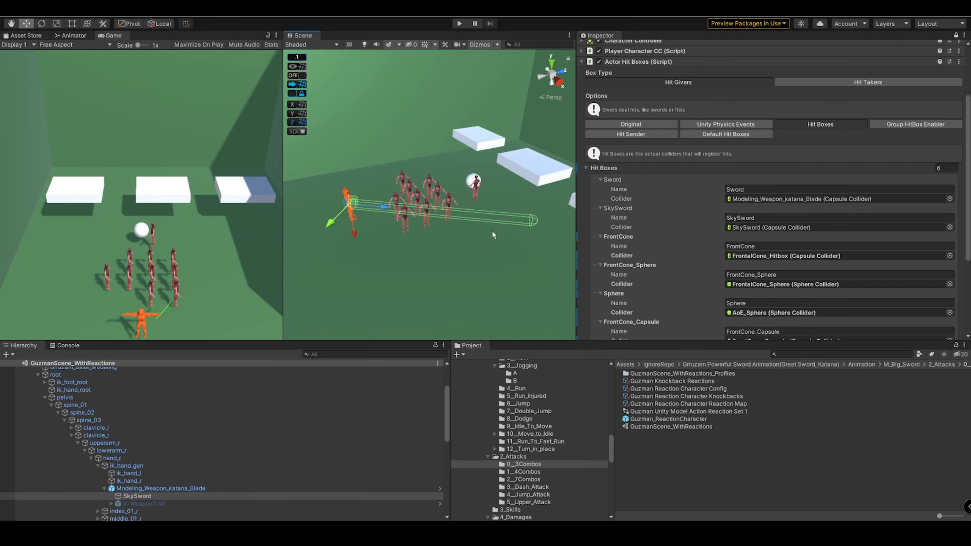
{"action": "scroll", "coordinate": [417, 252], "scroll_direction": "up", "scroll_amount": 2}
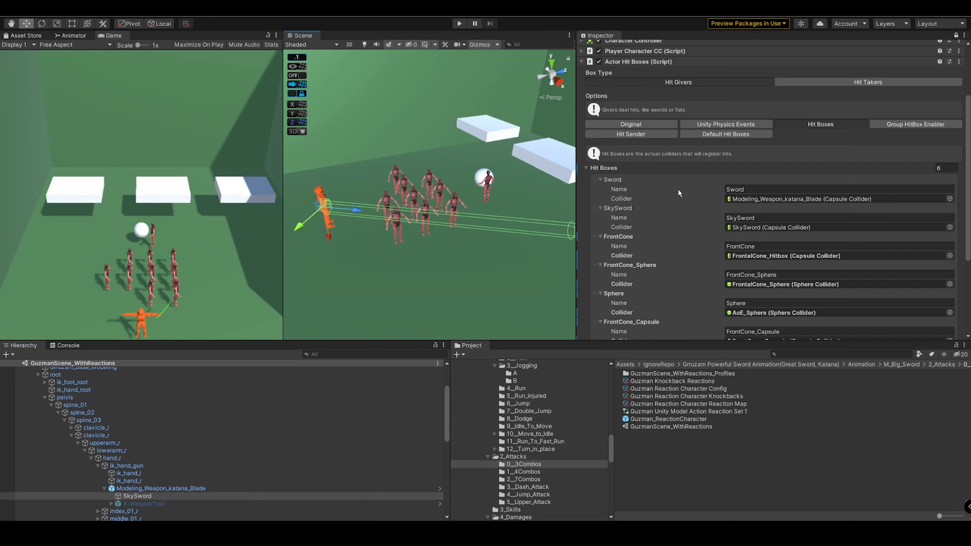
Step: Locate the FrontCone hit box's collider, select FrontalCone_Hitbox and frame it in the scene
{"action": "left_click", "coordinate": [752, 259]}
{"action": "left_click", "coordinate": [96, 517]}
{"action": "key", "text": "f"}
{"action": "middle_click_drag", "start_coordinate": [429, 223], "coordinate": [390, 241]}
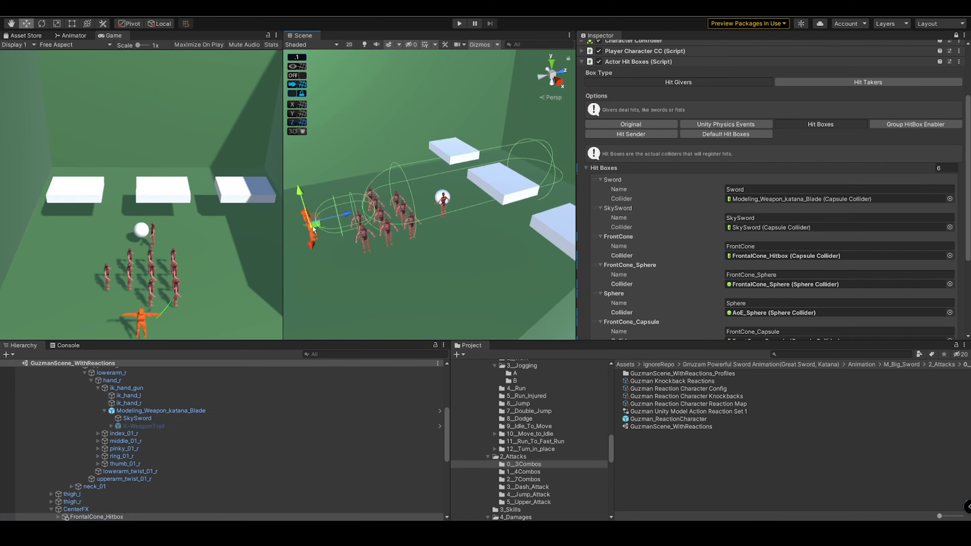
Step: Locate the Sphere hit box's collider and select AoE_Sphere under CenterFX to view it around the character
{"action": "scroll", "coordinate": [729, 295], "scroll_direction": "down", "scroll_amount": 6}
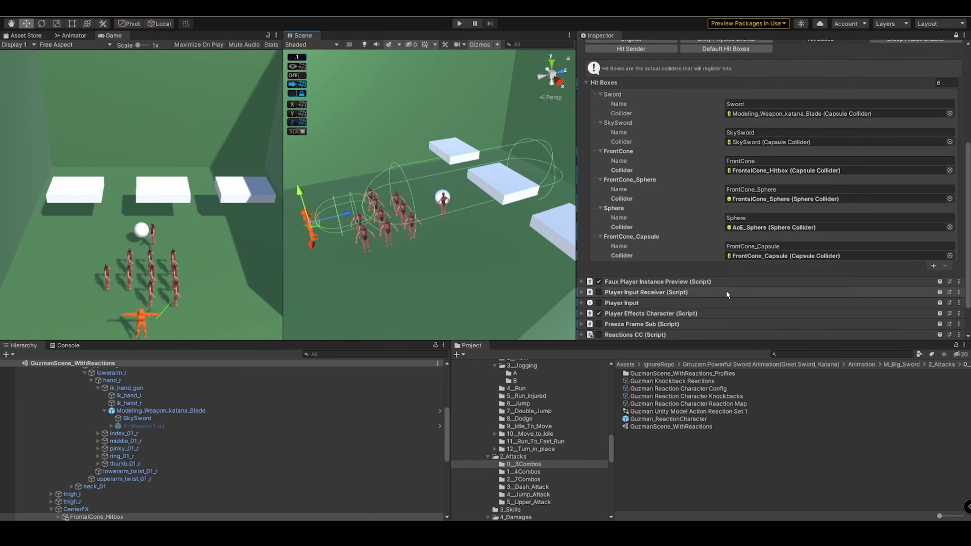
{"action": "left_click", "coordinate": [757, 184]}
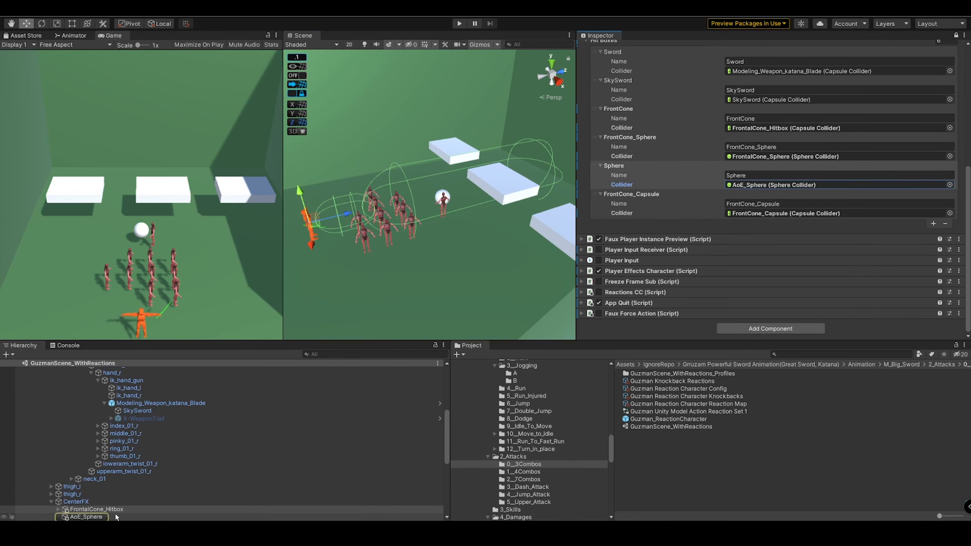
{"action": "middle_click_drag", "start_coordinate": [326, 278], "coordinate": [423, 248]}
{"action": "double_click", "coordinate": [90, 517]}
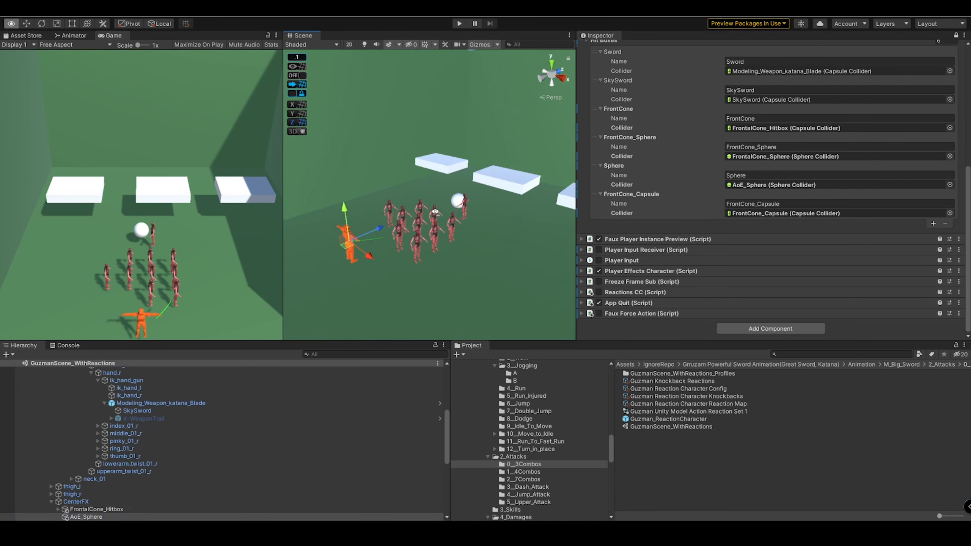
{"action": "scroll", "coordinate": [68, 443], "scroll_direction": "down", "scroll_amount": 4}
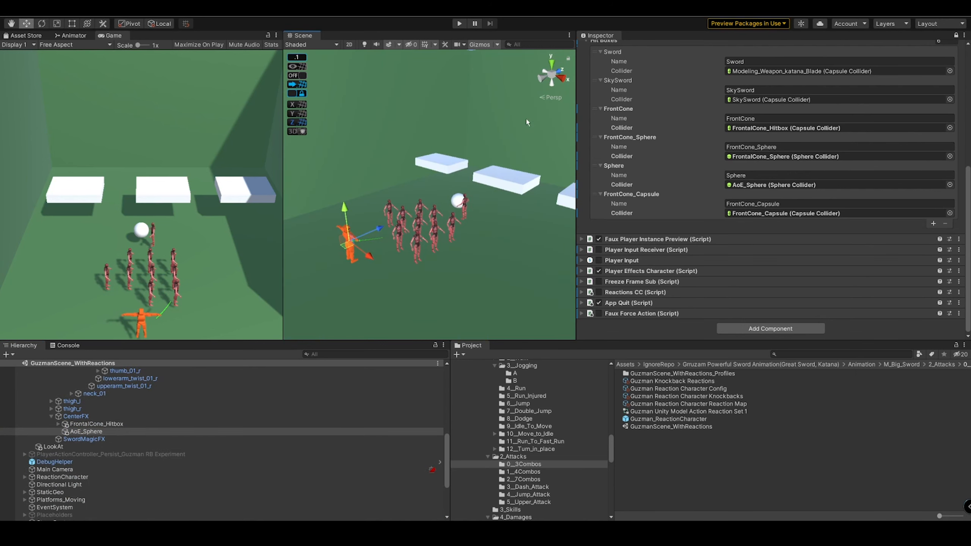
Step: Locate the FrontCone_Capsule hit box's collider and compare FrontalCone_Sphere, FrontCone_Capsule and their parent FrontalCone_Hitbox in the scene
{"action": "scroll", "coordinate": [681, 178], "scroll_direction": "up", "scroll_amount": 10}
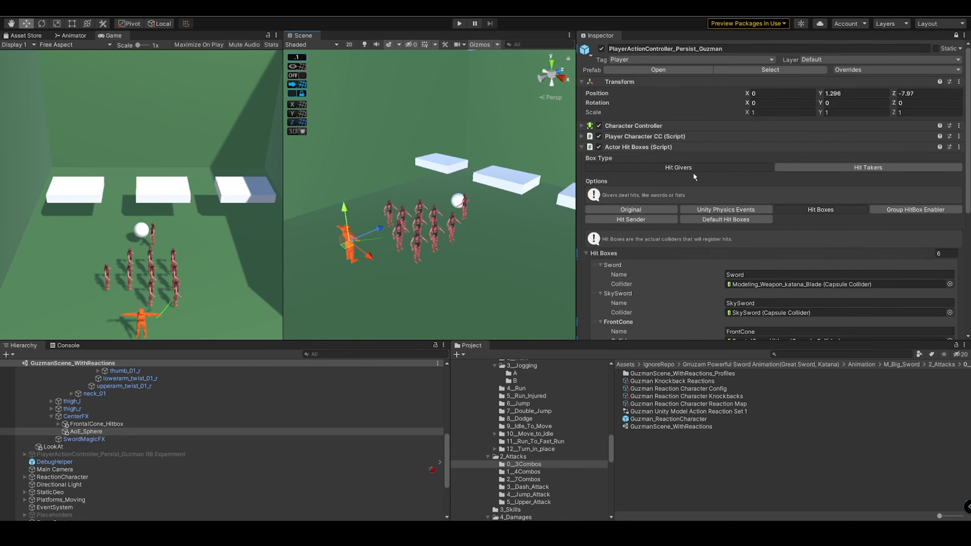
{"action": "scroll", "coordinate": [685, 176], "scroll_direction": "down", "scroll_amount": 8}
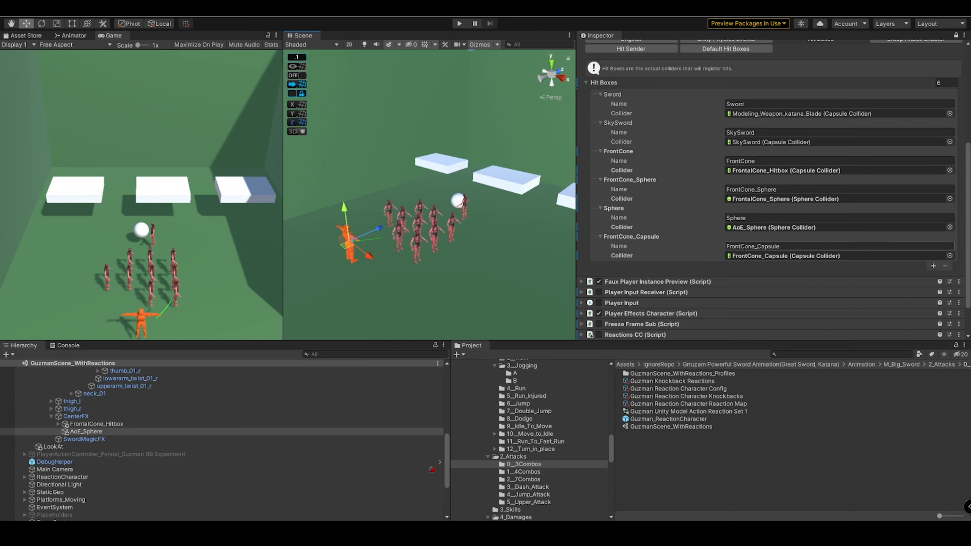
{"action": "left_click", "coordinate": [747, 255]}
{"action": "left_click", "coordinate": [118, 446]}
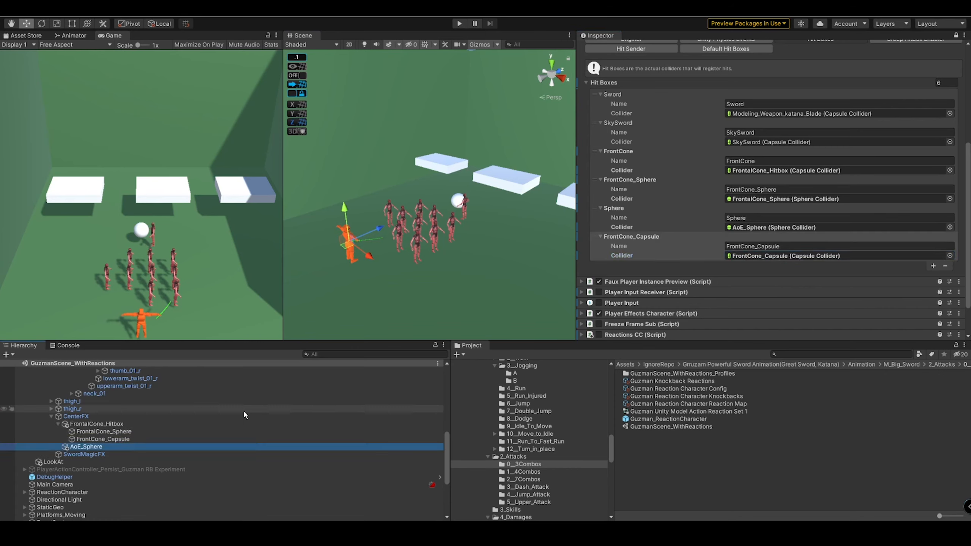
{"action": "left_click", "coordinate": [780, 257]}
{"action": "left_click", "coordinate": [140, 432]}
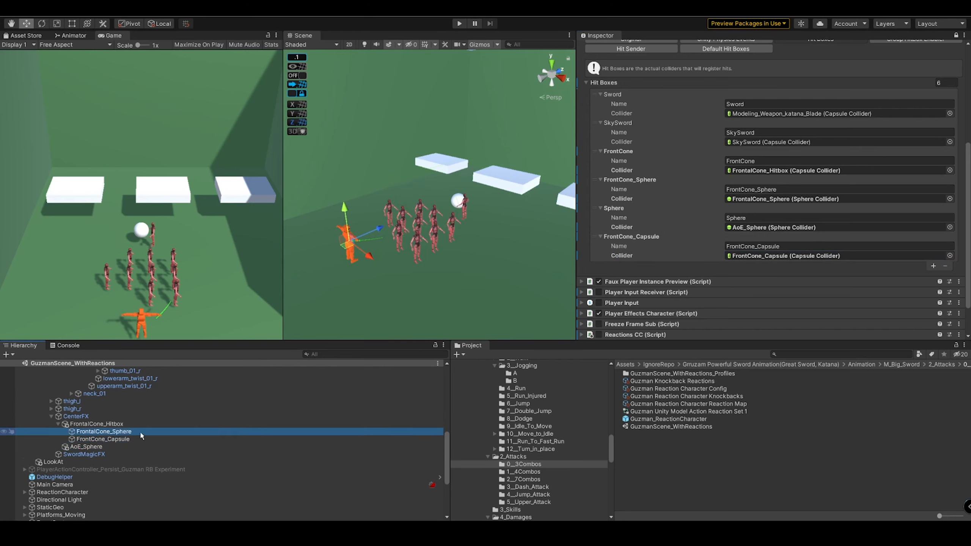
{"action": "left_click", "coordinate": [142, 440]}
{"action": "left_click", "coordinate": [142, 432]}
{"action": "left_click", "coordinate": [147, 424]}
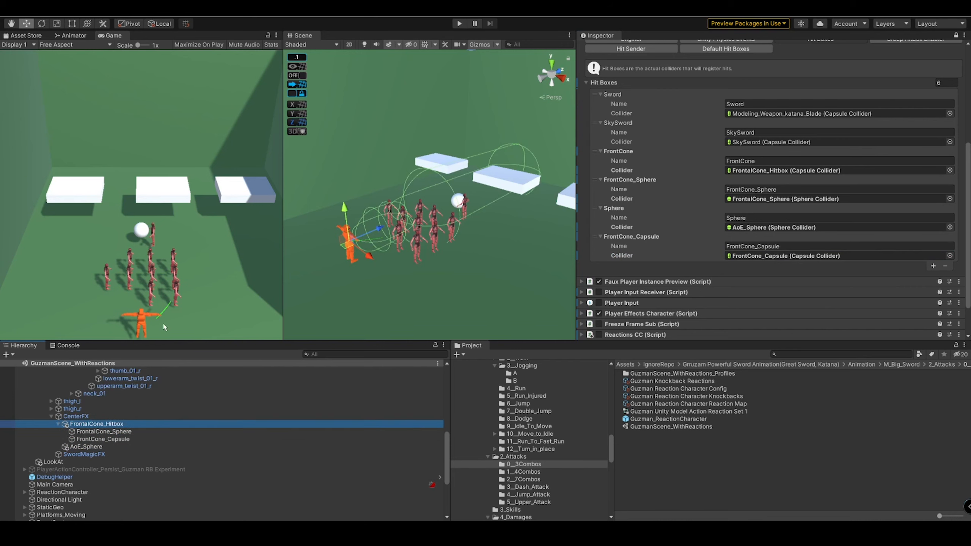
{"action": "left_click", "coordinate": [125, 440]}
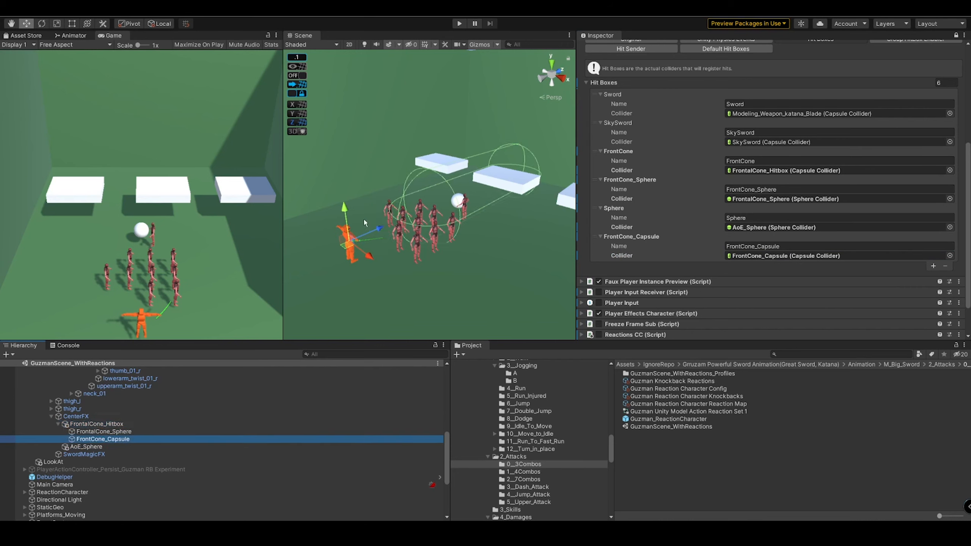
Step: Examine FrontCone_Capsule's reach over the enemies from several angles and review the Hit Boxes list in the Inspector
{"action": "middle_click_drag", "start_coordinate": [459, 173], "coordinate": [326, 256]}
{"action": "right_click_drag", "start_coordinate": [477, 197], "coordinate": [366, 236]}
{"action": "scroll", "coordinate": [501, 175], "scroll_direction": "up", "scroll_amount": 3}
{"action": "right_click_drag", "start_coordinate": [439, 241], "coordinate": [518, 242]}
{"action": "key", "text": "w"}
{"action": "scroll", "coordinate": [423, 256], "scroll_direction": "down", "scroll_amount": 3}
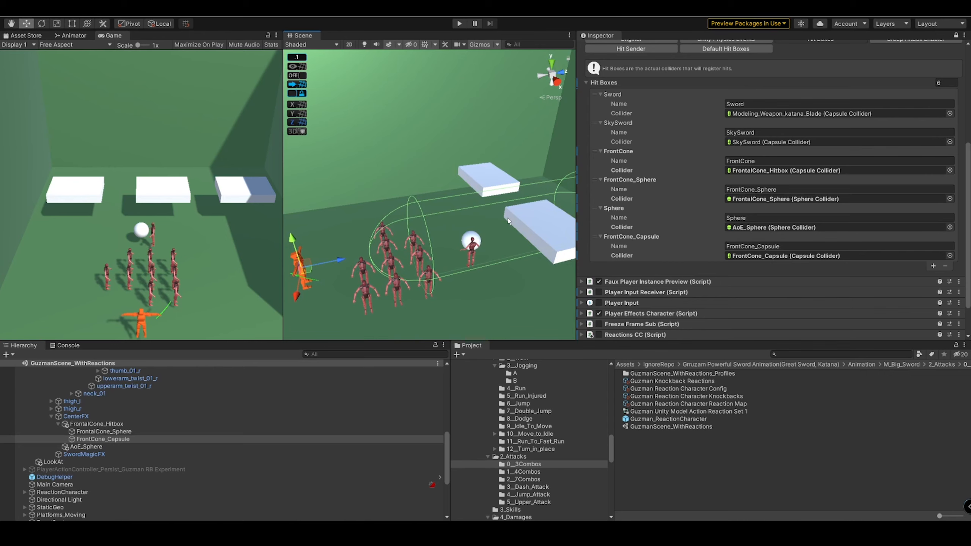
{"action": "scroll", "coordinate": [769, 186], "scroll_direction": "up", "scroll_amount": 3}
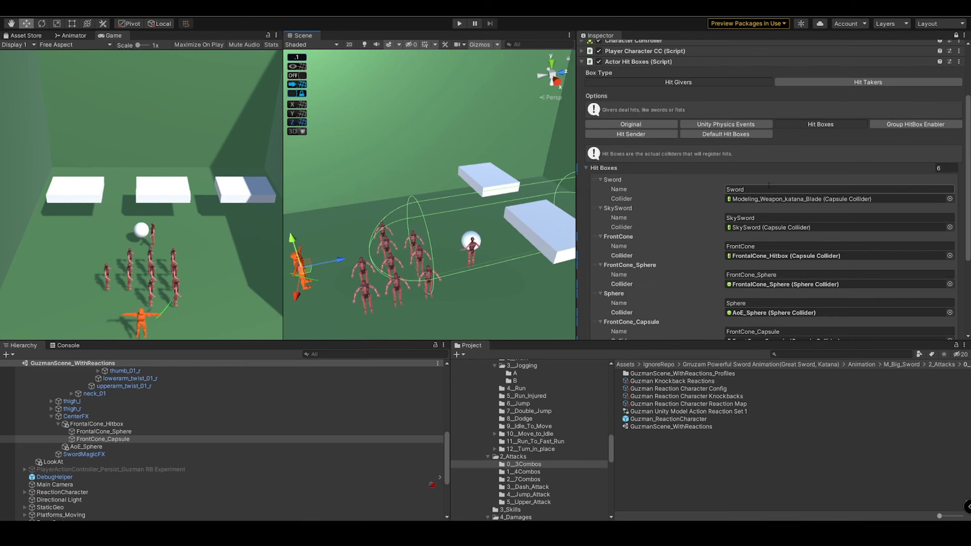
{"action": "scroll", "coordinate": [769, 186], "scroll_direction": "down", "scroll_amount": 3}
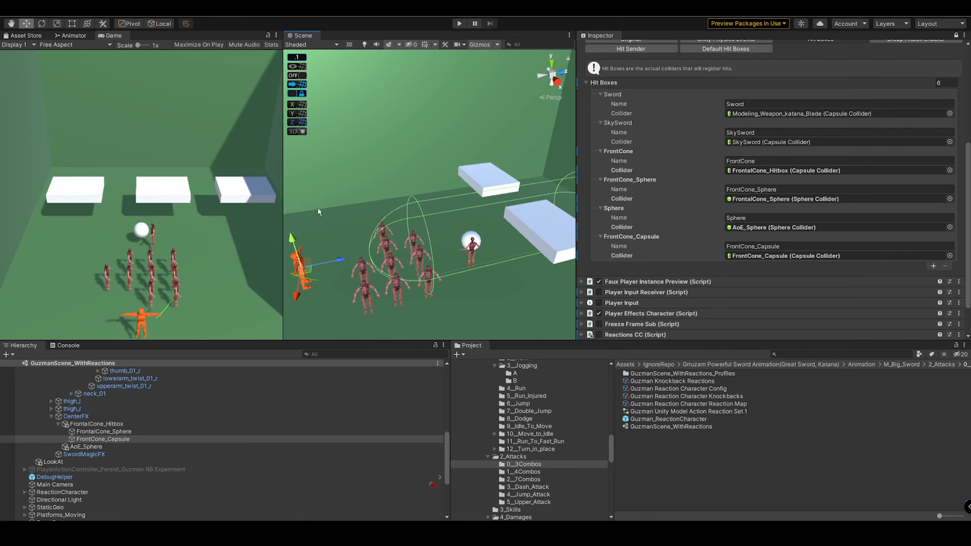
{"action": "right_click_drag", "start_coordinate": [410, 230], "coordinate": [407, 211]}
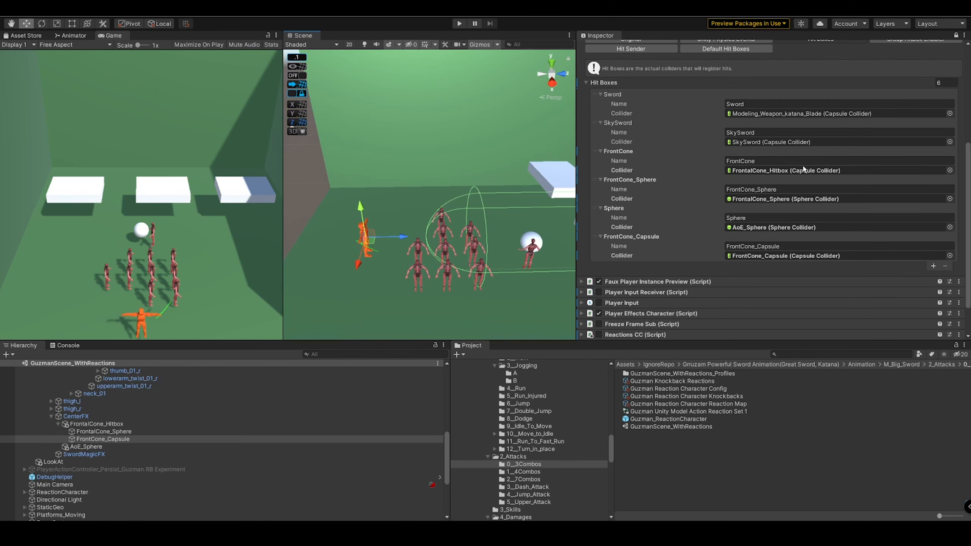
{"action": "scroll", "coordinate": [804, 169], "scroll_direction": "up", "scroll_amount": 3}
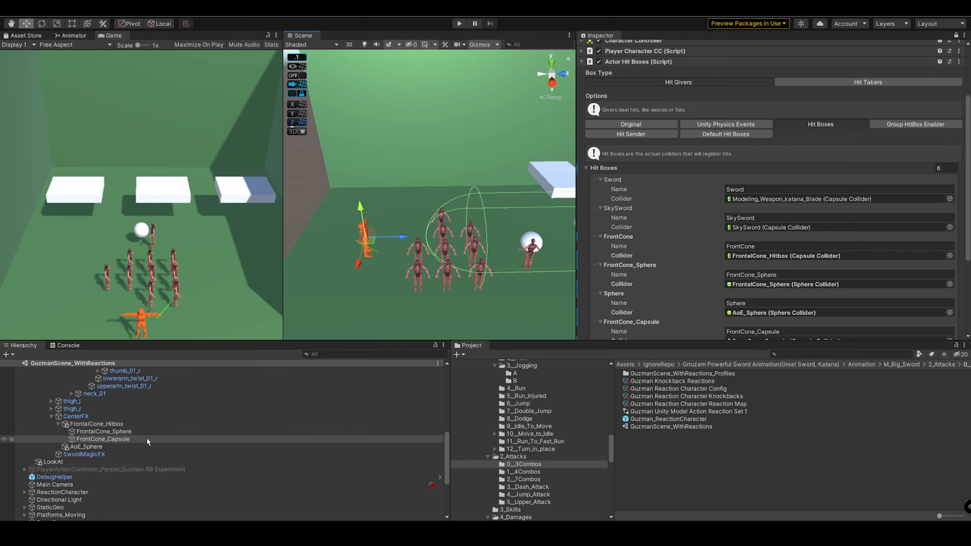
Step: Collapse CenterFX in the hierarchy and select ReactionCharacter to examine the colliders around the enemy characters
{"action": "left_click", "coordinate": [52, 419]}
{"action": "left_click", "coordinate": [51, 417]}
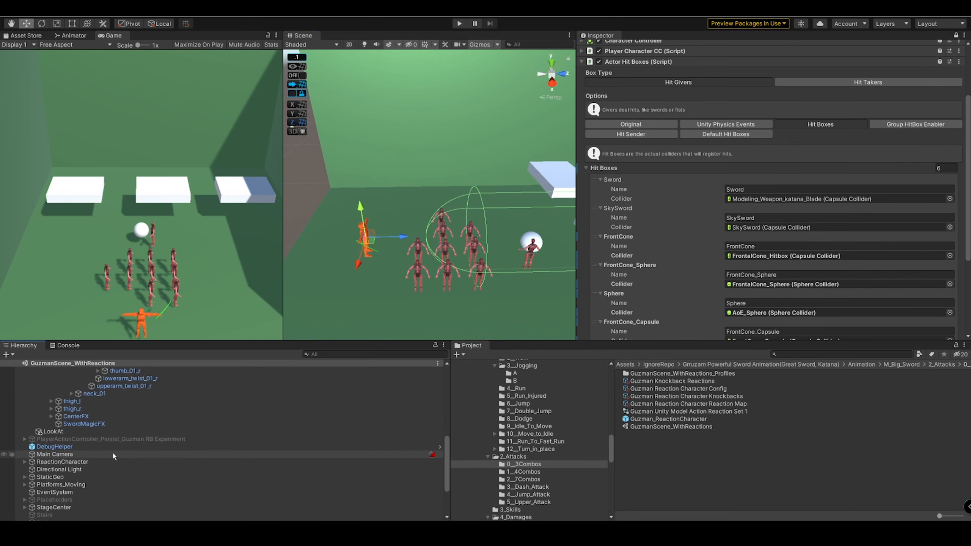
{"action": "left_click", "coordinate": [28, 464]}
{"action": "scroll", "coordinate": [461, 230], "scroll_direction": "up", "scroll_amount": 7}
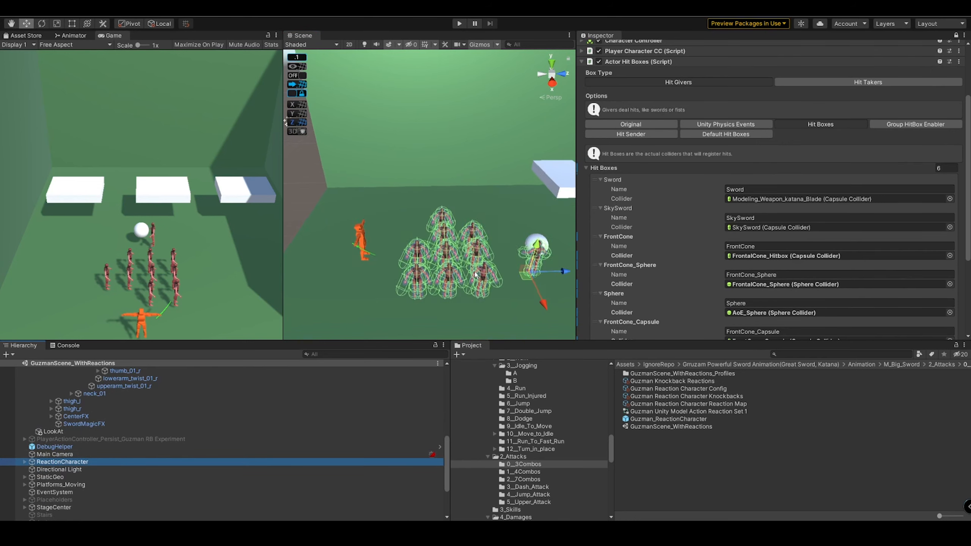
{"action": "middle_click_drag", "start_coordinate": [462, 234], "coordinate": [410, 519]}
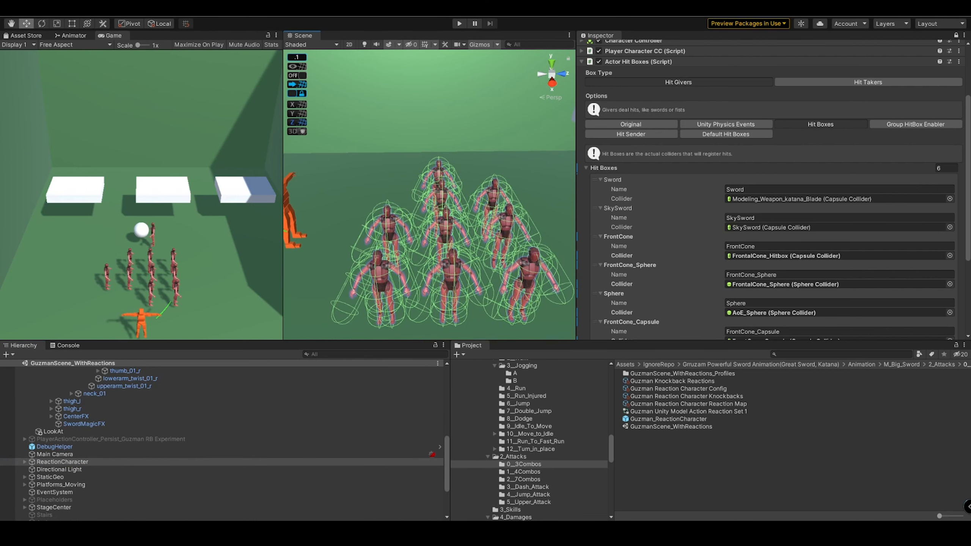
Step: Expand ReactionCharacter, select the first Guzman ReactionCharacter, unlock the Inspector and display its Hit Takers' Hit Boxes list
{"action": "left_click", "coordinate": [52, 462]}
{"action": "key", "text": "Right"}
{"action": "key", "text": "Down"}
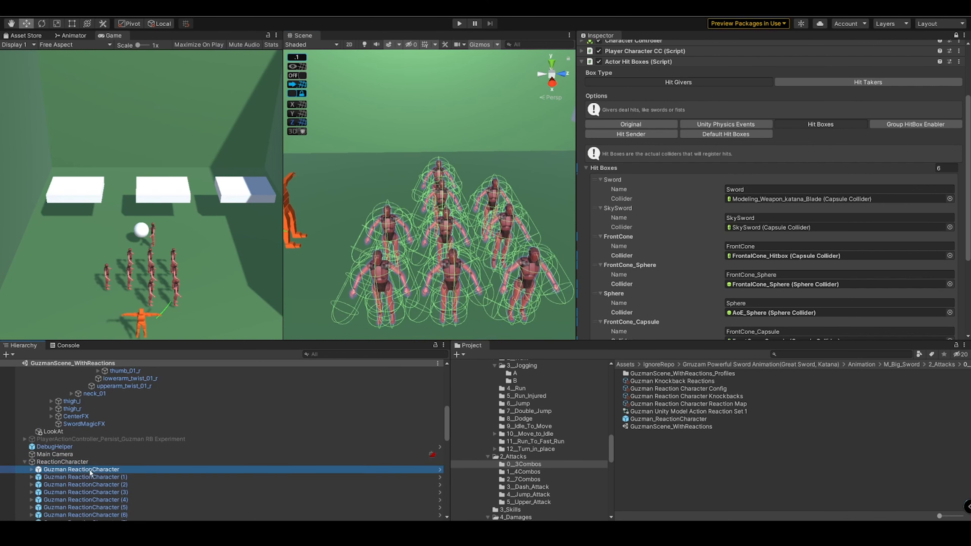
{"action": "scroll", "coordinate": [788, 102], "scroll_direction": "up", "scroll_amount": 4}
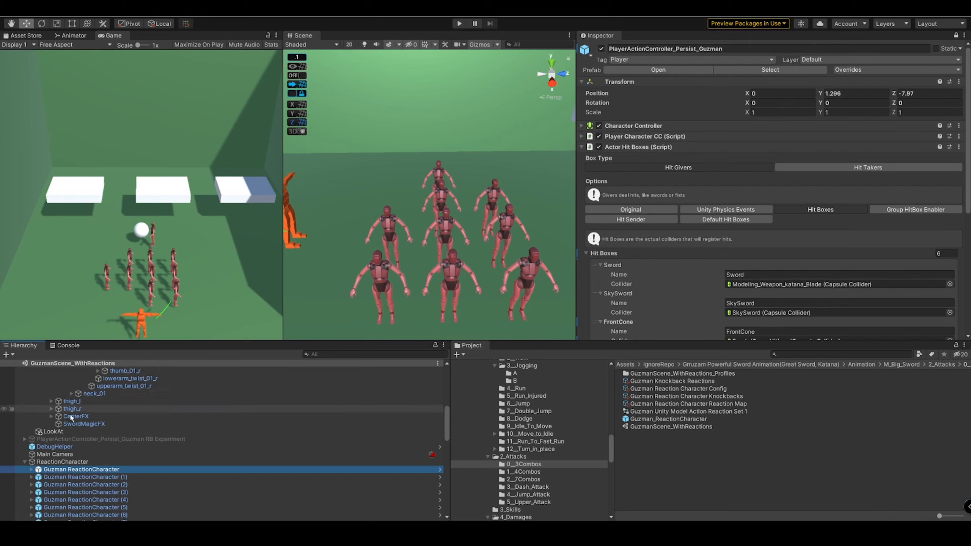
{"action": "left_click", "coordinate": [956, 36]}
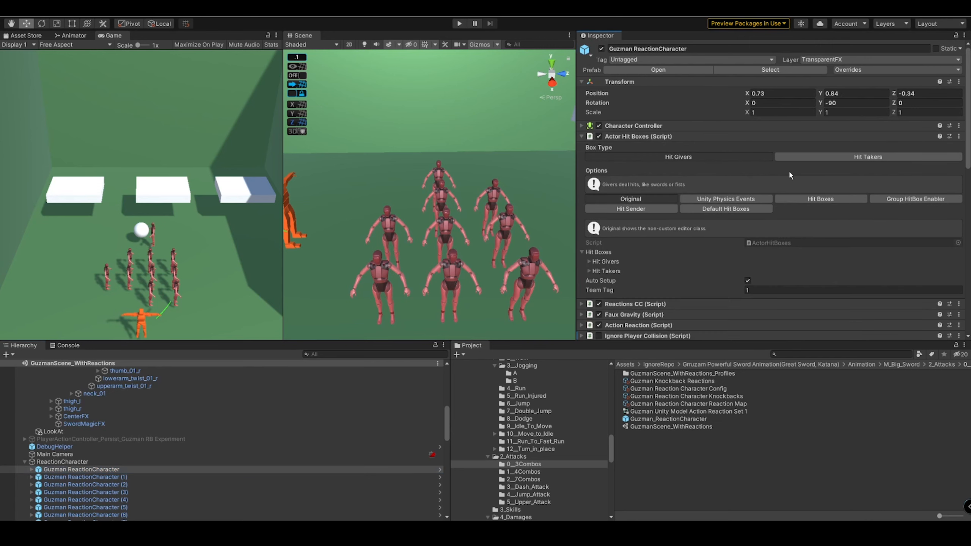
{"action": "left_click", "coordinate": [801, 157]}
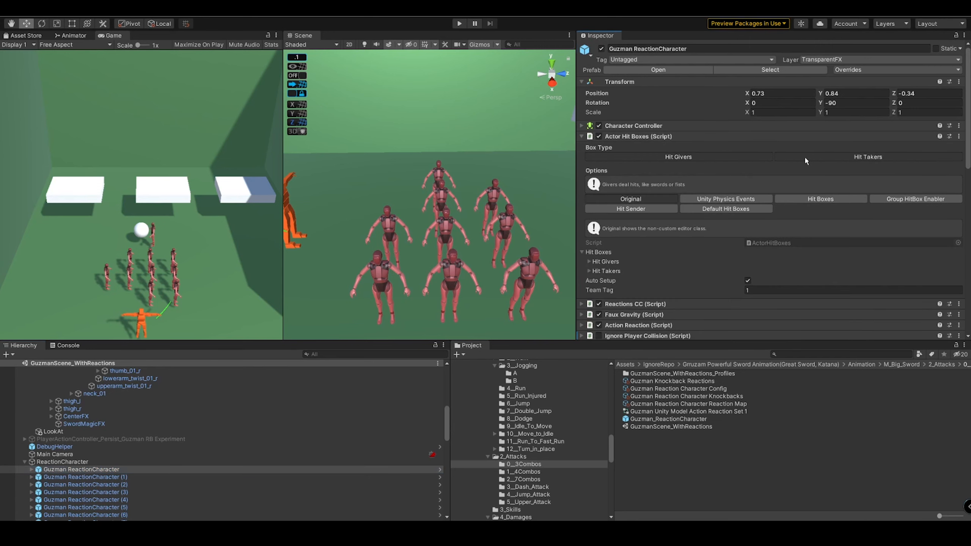
{"action": "left_click", "coordinate": [780, 199]}
{"action": "scroll", "coordinate": [772, 192], "scroll_direction": "down", "scroll_amount": 3}
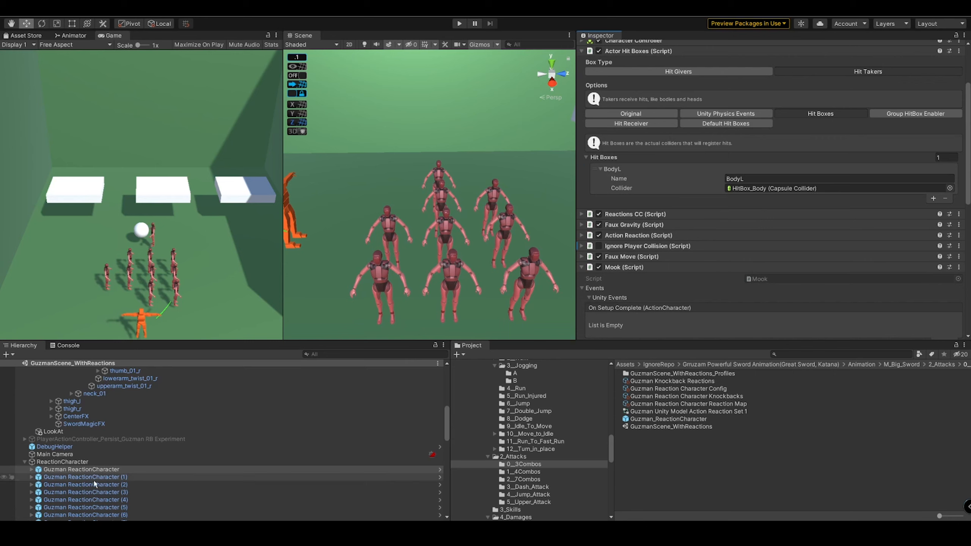
Step: Frame Guzman ReactionCharacter, locate the BodyL collider and select HitBox_Body to examine its capsule around the character from several angles
{"action": "left_click", "coordinate": [32, 470]}
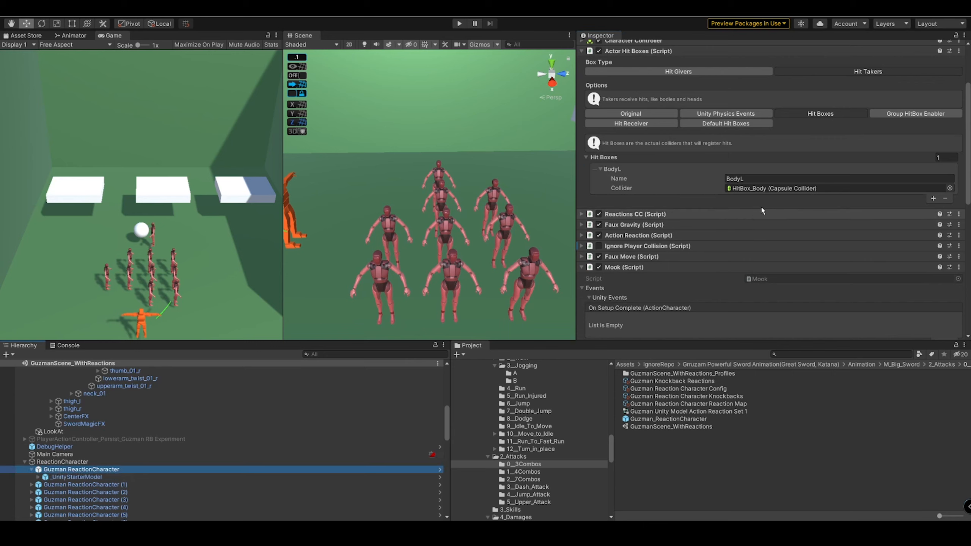
{"action": "key", "text": "f"}
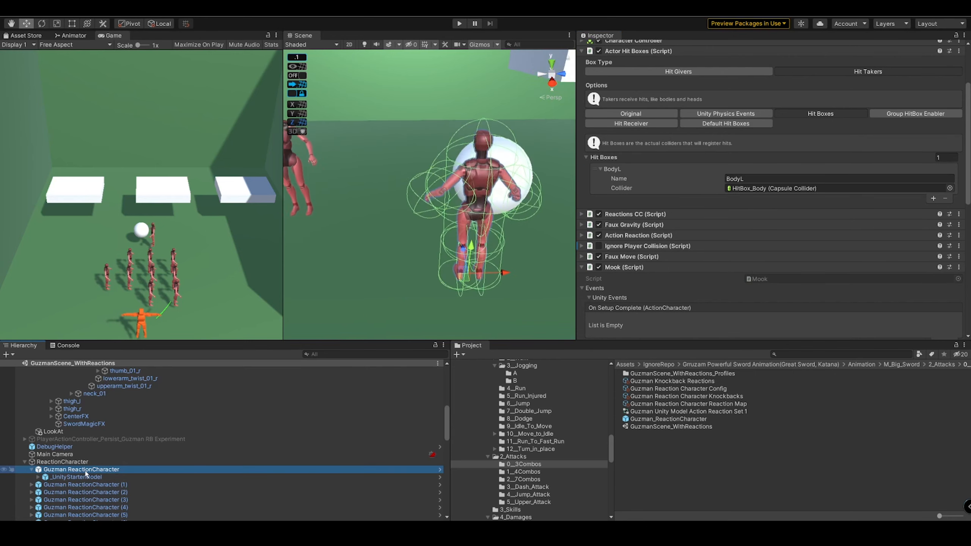
{"action": "left_click", "coordinate": [738, 189]}
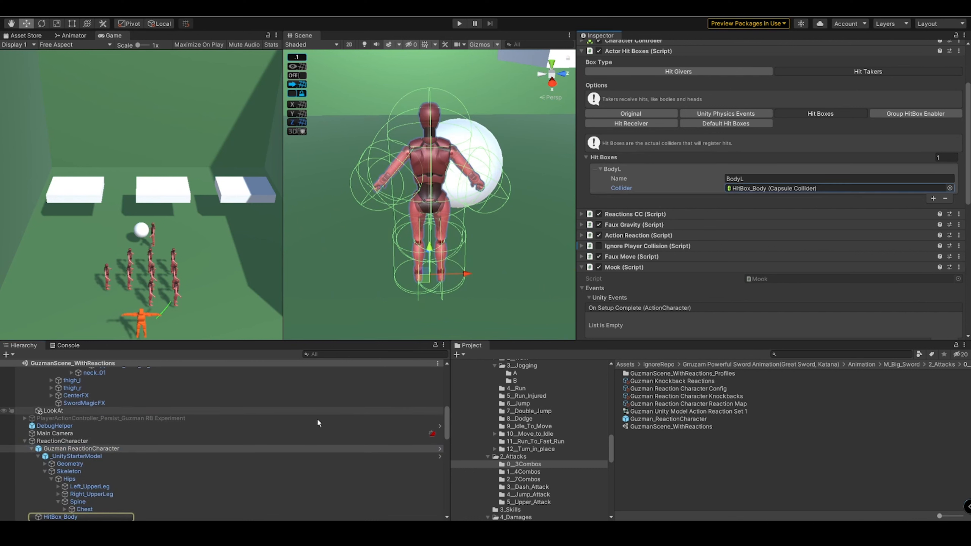
{"action": "left_click", "coordinate": [141, 517]}
{"action": "right_click_drag", "start_coordinate": [377, 316], "coordinate": [399, 260]}
{"action": "middle_click_drag", "start_coordinate": [399, 260], "coordinate": [448, 195]}
{"action": "right_click_drag", "start_coordinate": [448, 195], "coordinate": [507, 259]}
{"action": "middle_click_drag", "start_coordinate": [358, 253], "coordinate": [500, 265]}
{"action": "scroll", "coordinate": [500, 264], "scroll_direction": "down", "scroll_amount": 4}
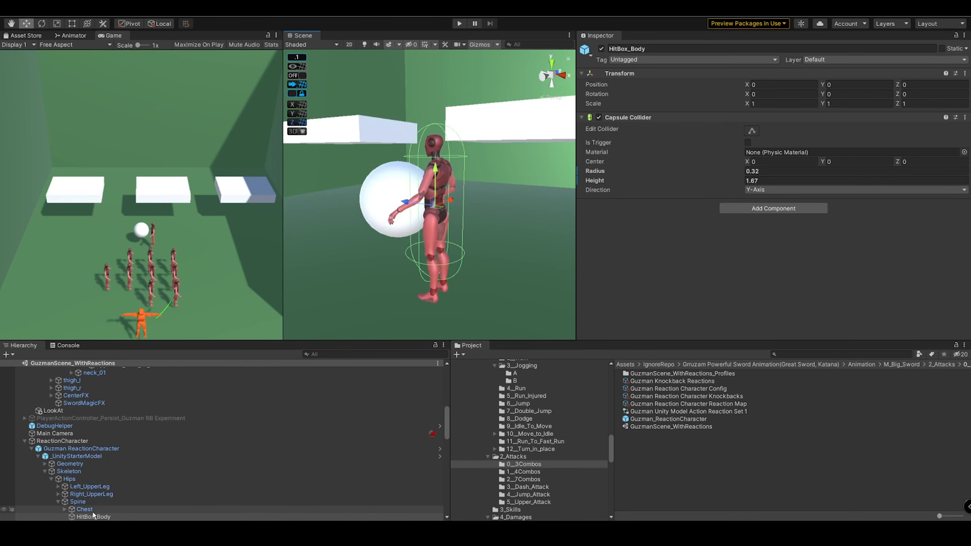
Step: Reselect Guzman ReactionCharacter, review its Hit Givers' Hit Boxes list and turn the scene view toward the player character
{"action": "left_click", "coordinate": [114, 449]}
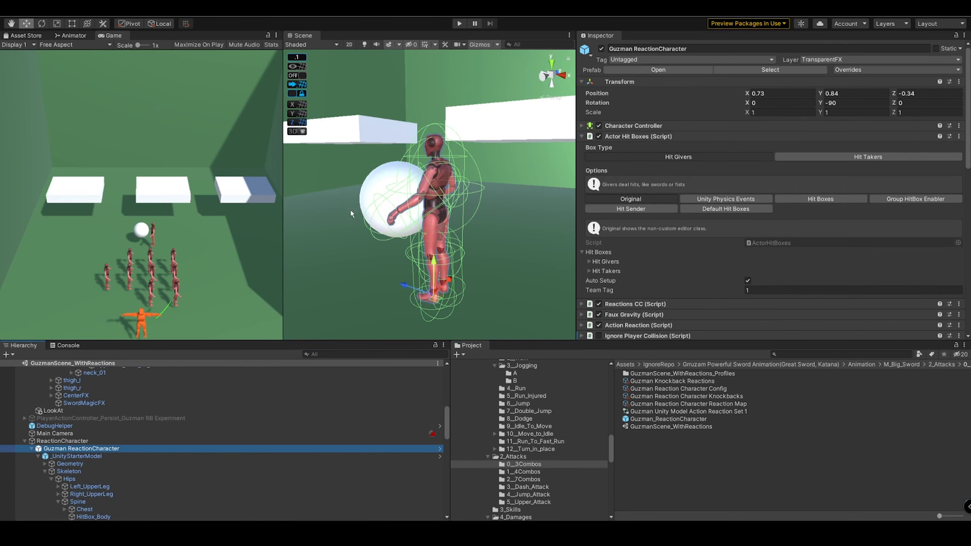
{"action": "left_click", "coordinate": [837, 199]}
{"action": "scroll", "coordinate": [746, 245], "scroll_direction": "down", "scroll_amount": 3}
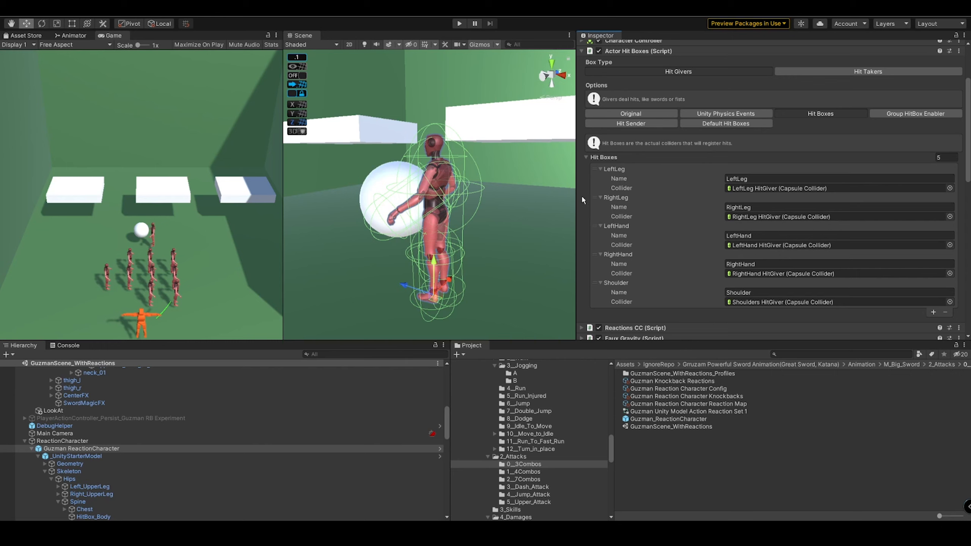
{"action": "right_click_drag", "start_coordinate": [487, 145], "coordinate": [458, 211]}
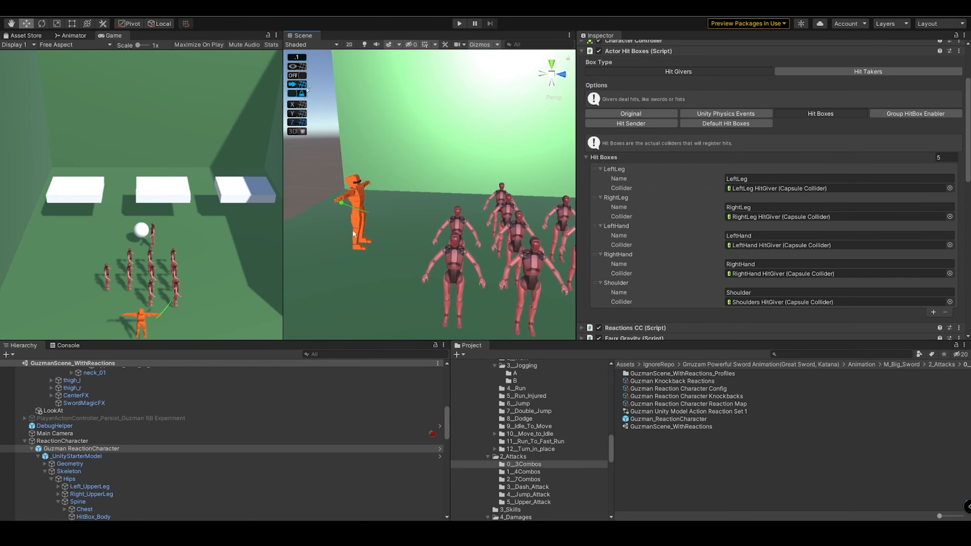
Step: Collapse the player model's spine, pelvis and root bone branches in the hierarchy
{"action": "scroll", "coordinate": [151, 486], "scroll_direction": "up", "scroll_amount": 5}
{"action": "scroll", "coordinate": [114, 440], "scroll_direction": "up", "scroll_amount": 8}
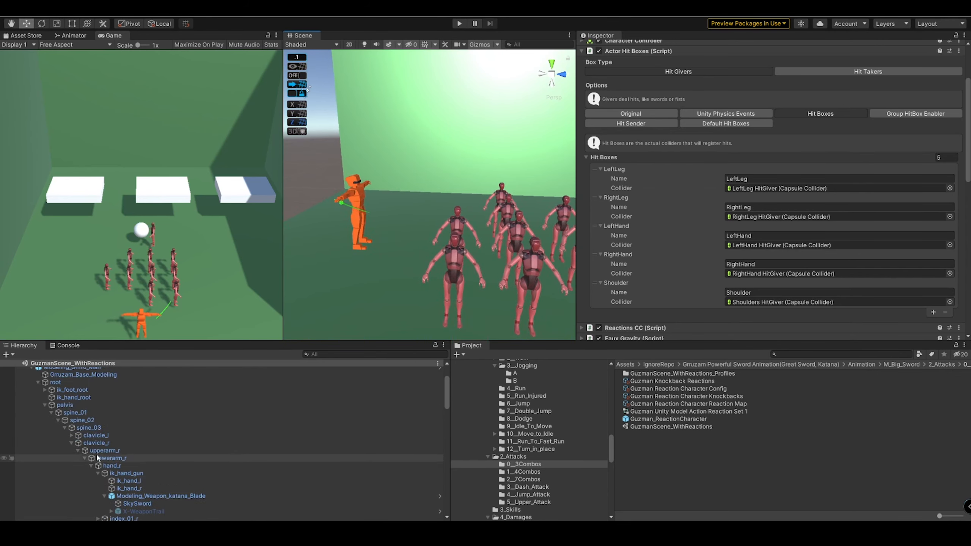
{"action": "left_click", "coordinate": [47, 413]}
{"action": "left_click", "coordinate": [44, 405]}
{"action": "left_click", "coordinate": [38, 382]}
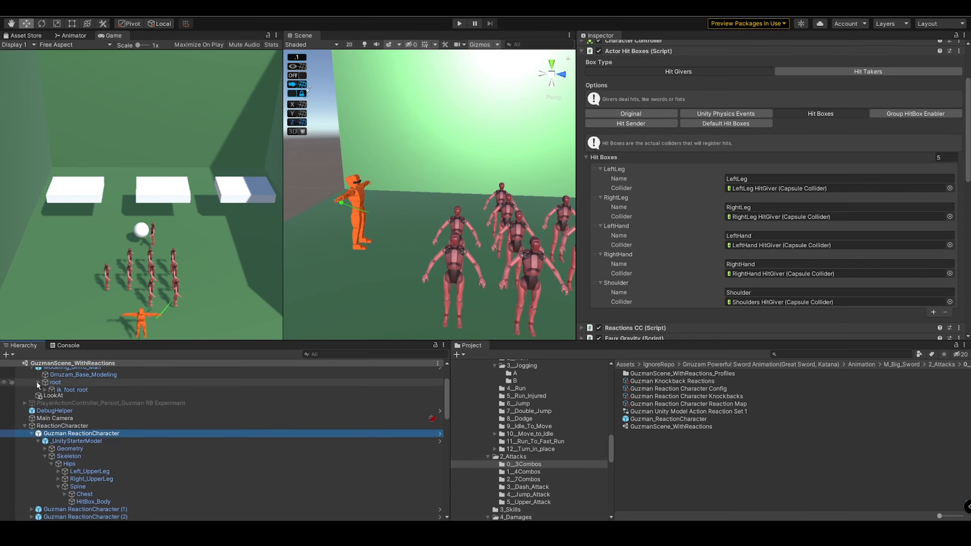
{"action": "scroll", "coordinate": [77, 421], "scroll_direction": "up", "scroll_amount": 3}
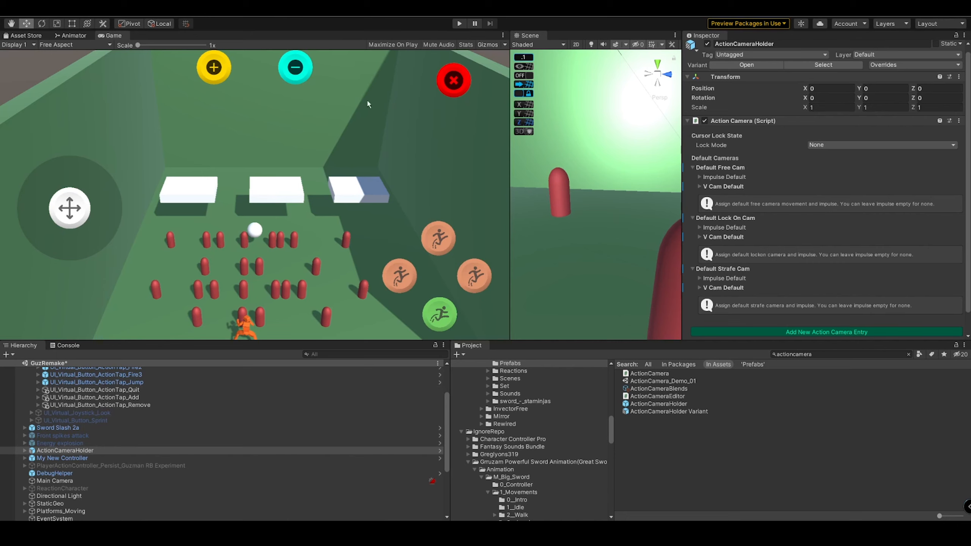
Step: Review the Cursor Lock State's Lock Mode options in ActionCameraHolder's Action Camera script, leaving None selected
{"action": "left_click", "coordinate": [843, 144]}
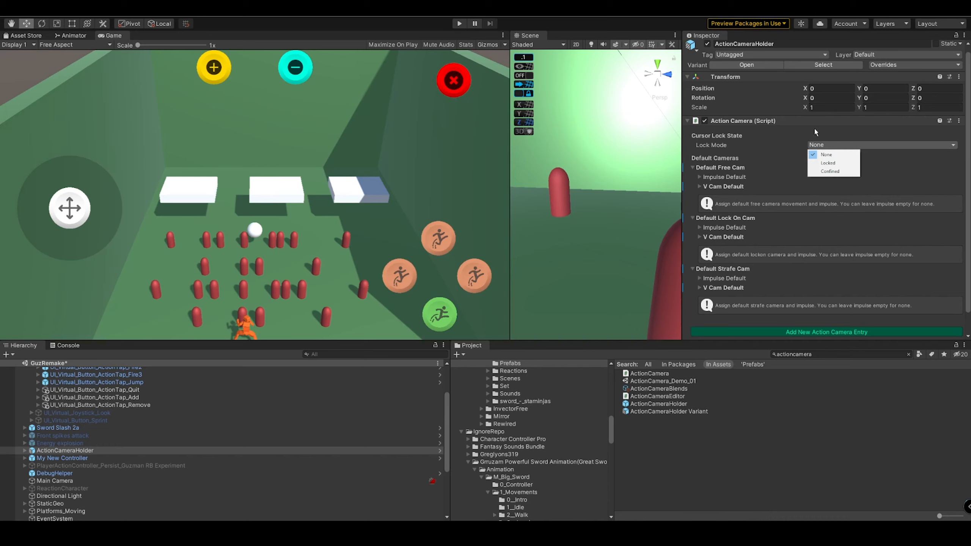
{"action": "left_click", "coordinate": [805, 144]}
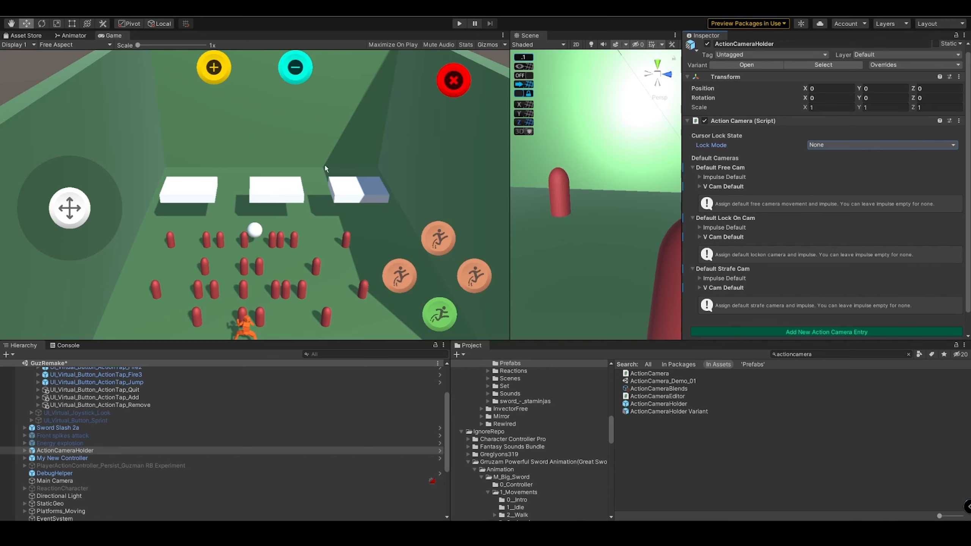
{"action": "left_click", "coordinate": [744, 122]}
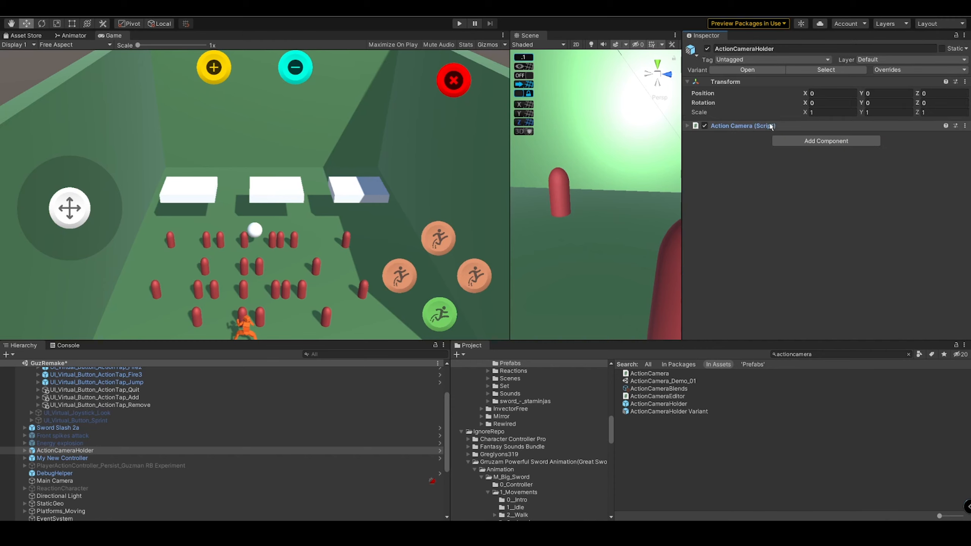
{"action": "left_click", "coordinate": [740, 125]}
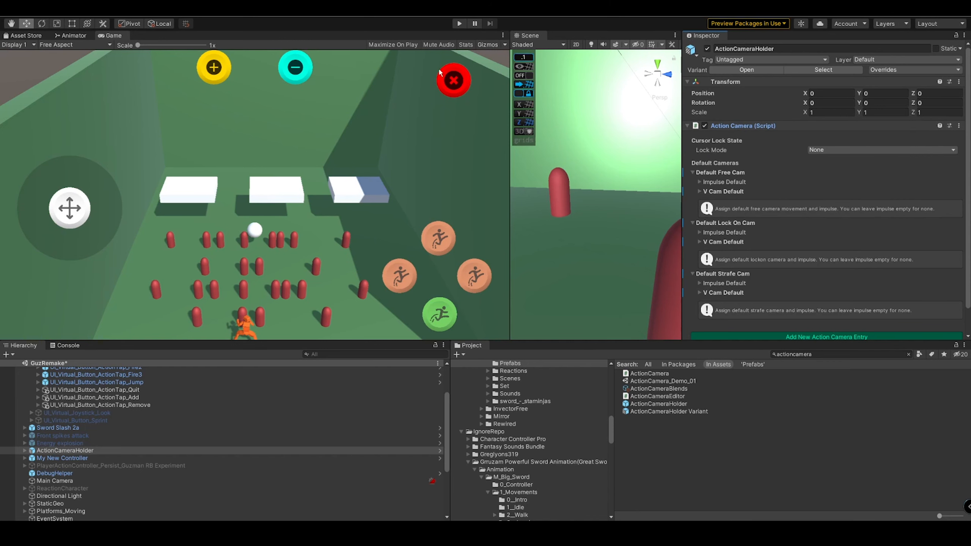
Step: Run the GuzRemake scene and test the on-screen joystick and attack controls against the enemies
{"action": "left_click", "coordinate": [459, 24]}
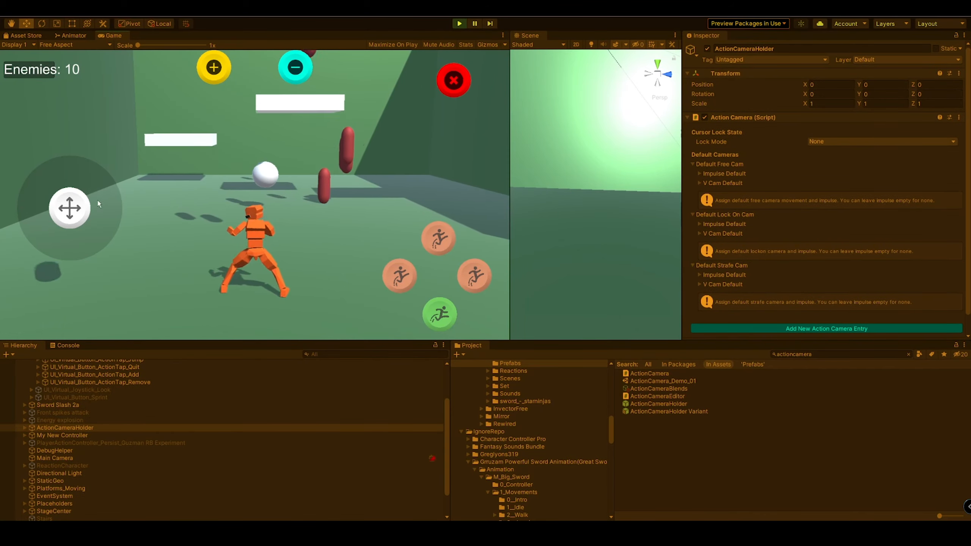
{"action": "left_click_drag", "start_coordinate": [75, 201], "coordinate": [98, 296]}
{"action": "left_click", "coordinate": [398, 276]}
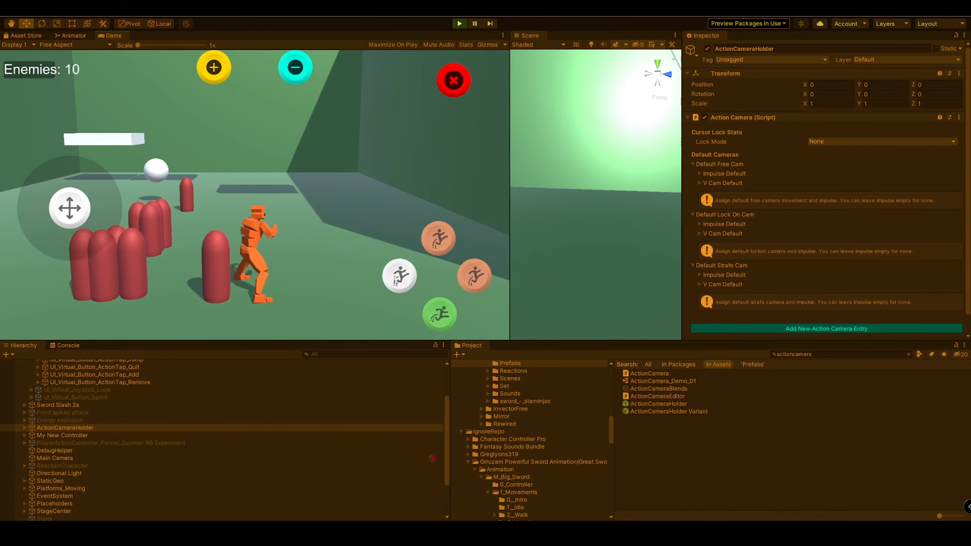
{"action": "left_click", "coordinate": [438, 241]}
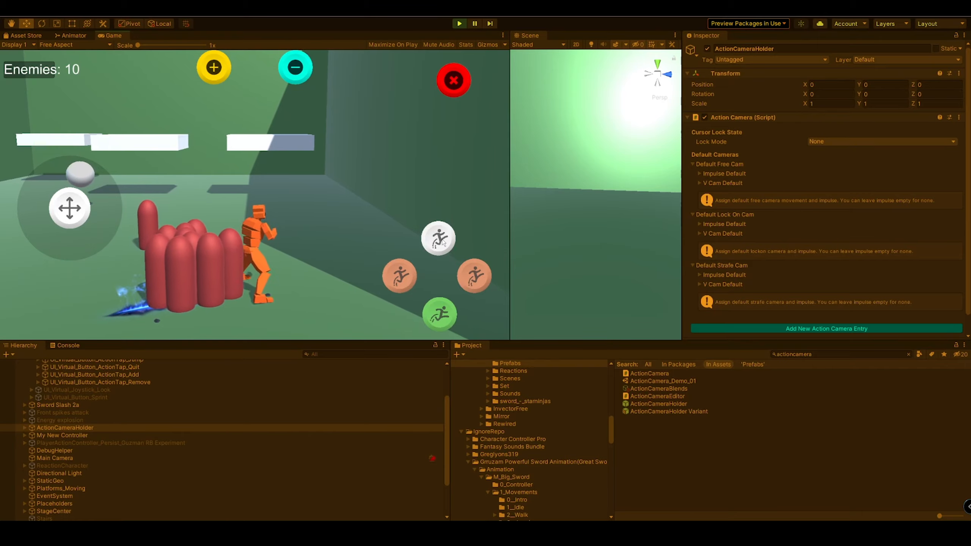
{"action": "left_click", "coordinate": [440, 240]}
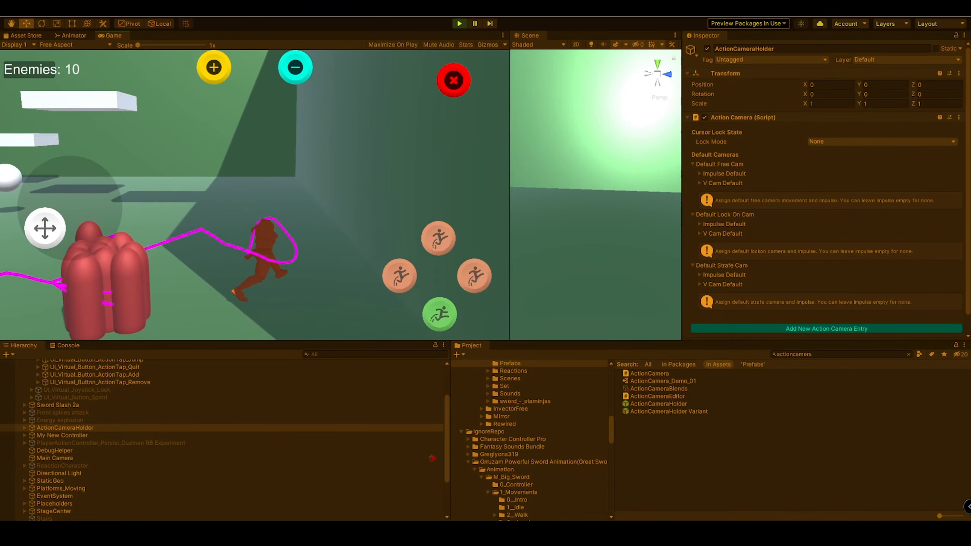
Step: Try the in-game enemy removal control once and add several batches of enemies to the running scene
{"action": "left_click", "coordinate": [295, 67]}
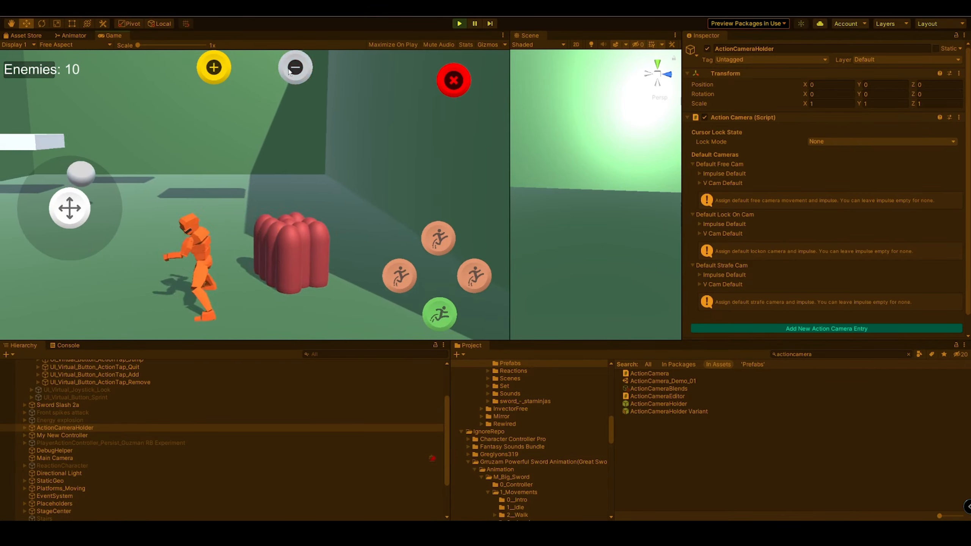
{"action": "left_click", "coordinate": [214, 71]}
{"action": "left_click", "coordinate": [213, 71]}
{"action": "left_click", "coordinate": [214, 71]}
{"action": "left_click", "coordinate": [214, 71]}
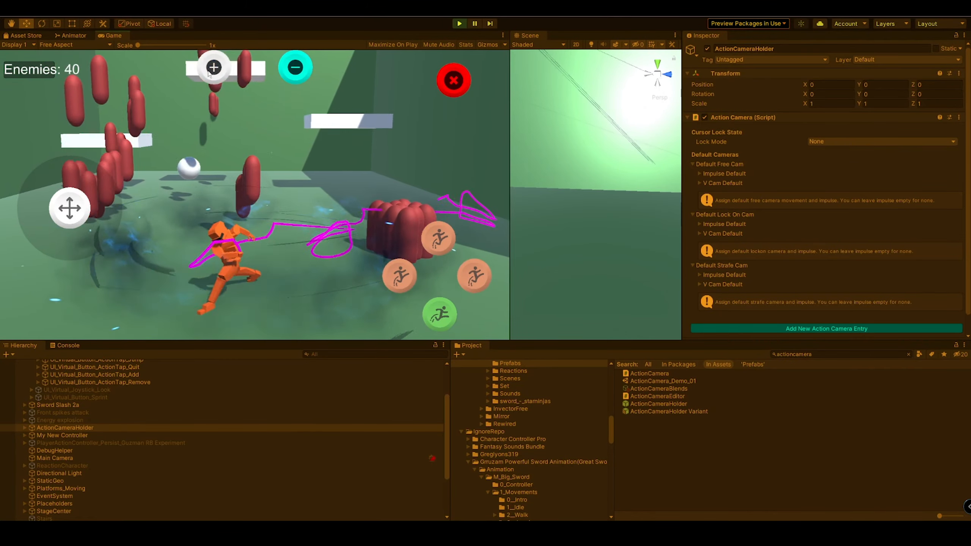
{"action": "left_click", "coordinate": [213, 70]}
{"action": "left_click", "coordinate": [214, 70]}
{"action": "left_click", "coordinate": [214, 69]}
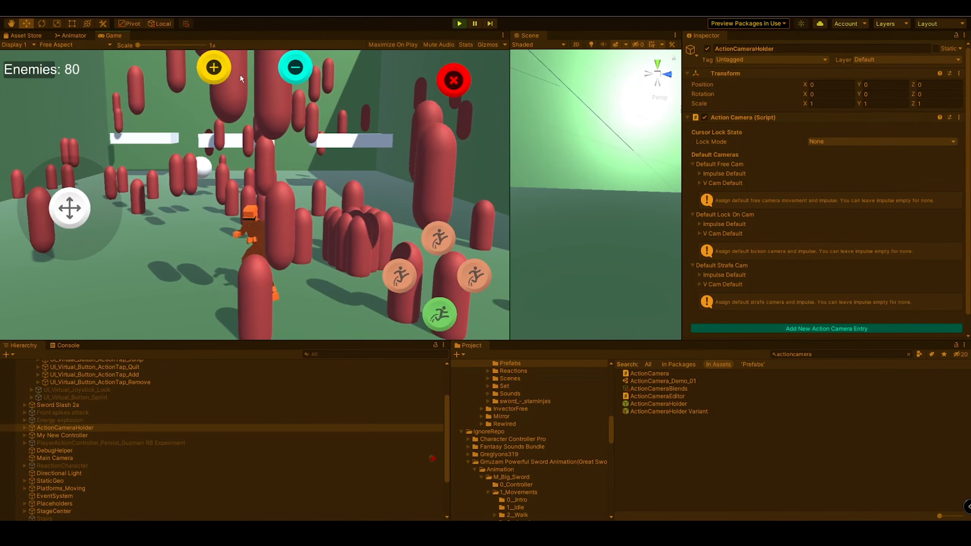
Step: Test removing the enemies in batches with the in-game control and stop the scene
{"action": "left_click", "coordinate": [295, 67]}
{"action": "left_click", "coordinate": [295, 67]}
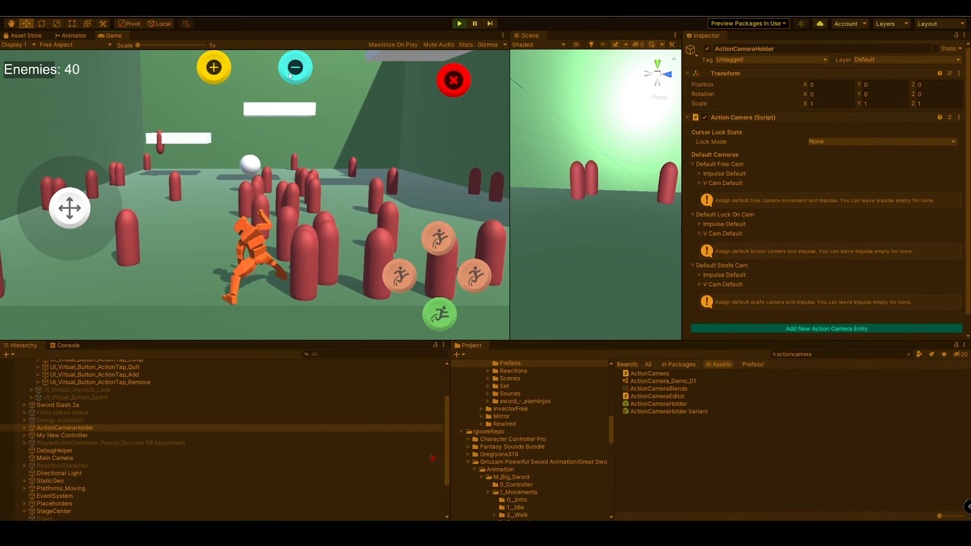
{"action": "left_click", "coordinate": [295, 68]}
{"action": "left_click", "coordinate": [294, 69]}
{"action": "left_click", "coordinate": [215, 66]}
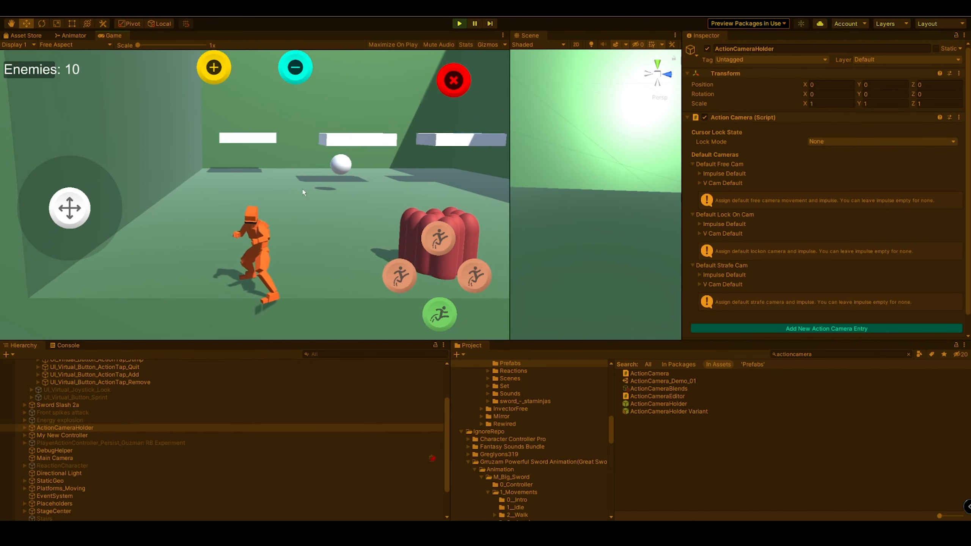
{"action": "key", "text": "ctrl+p"}
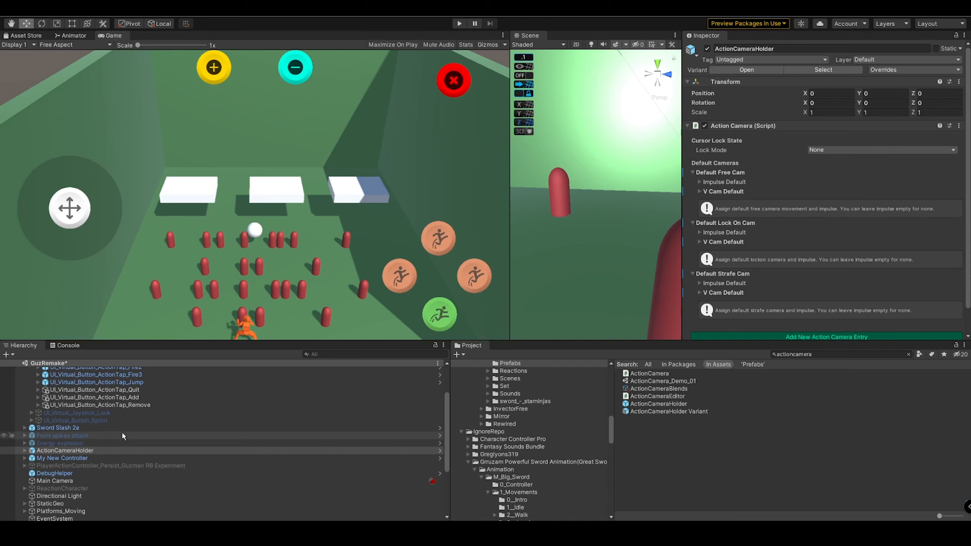
Step: Inspect the Placeholders object's Faux Place Holder Control script and the Quit, Add and Remove virtual action buttons
{"action": "scroll", "coordinate": [115, 451], "scroll_direction": "down", "scroll_amount": 3}
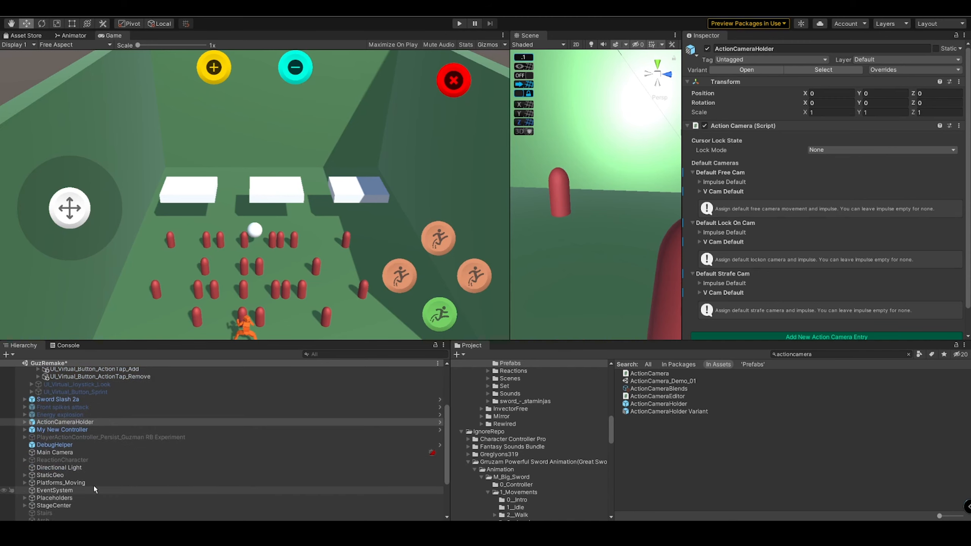
{"action": "left_click", "coordinate": [85, 498]}
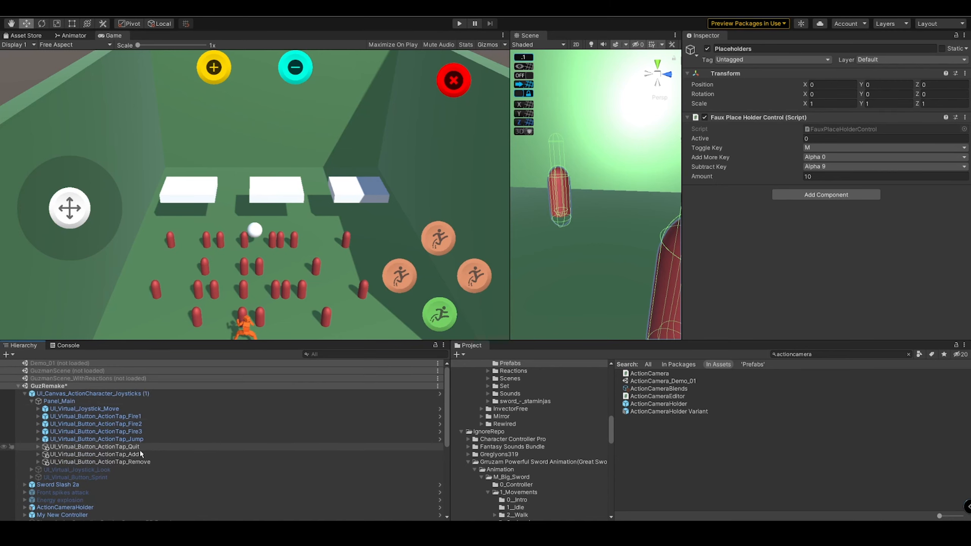
{"action": "left_click", "coordinate": [115, 447]}
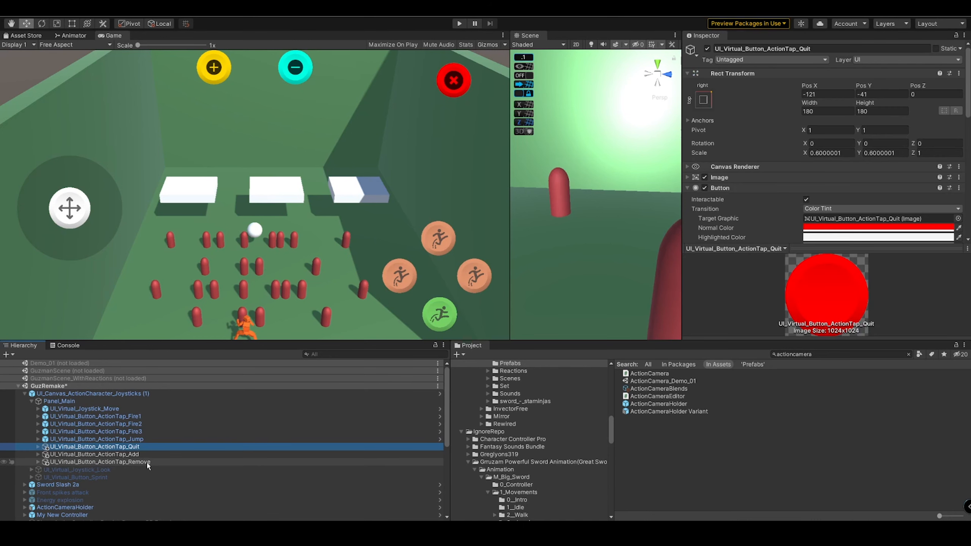
{"action": "left_click", "coordinate": [114, 455]}
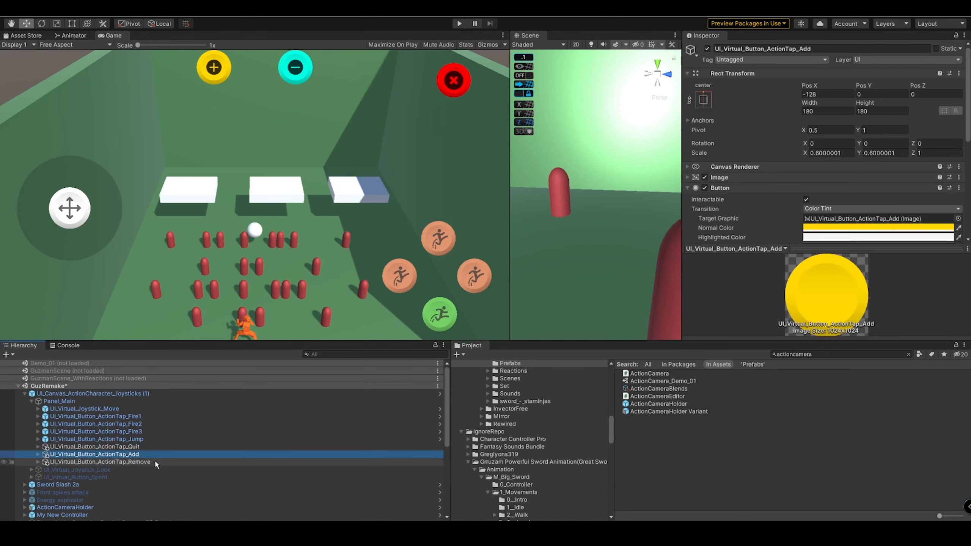
{"action": "double_click", "coordinate": [163, 455]}
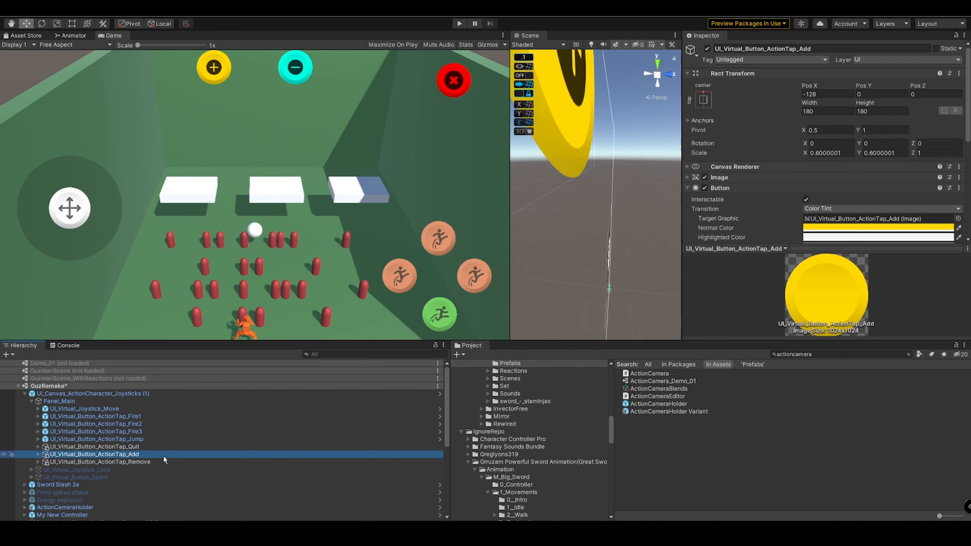
{"action": "double_click", "coordinate": [160, 462]}
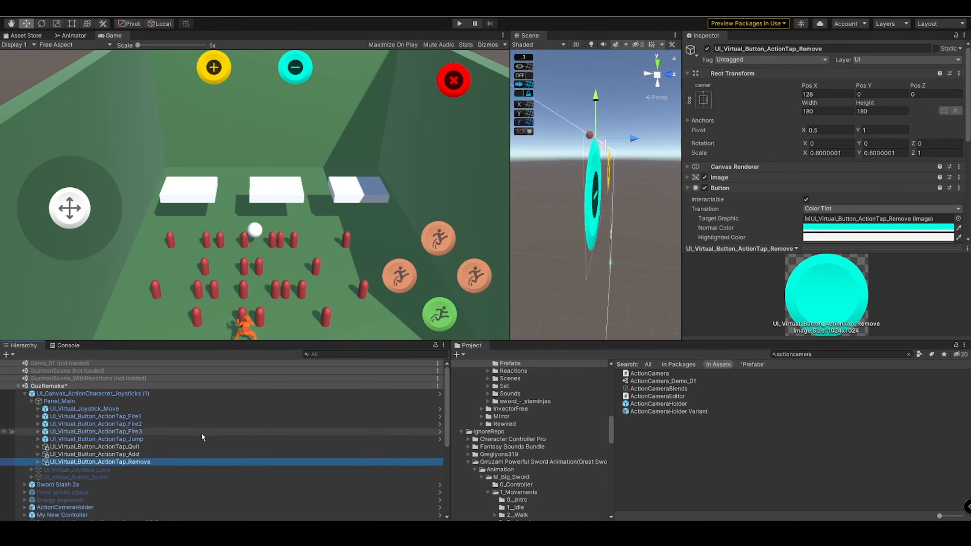
Step: Inspect the Remove button's On Click events, the Fire1 action button and the joystick canvas's Starter Assets Inputs reference
{"action": "scroll", "coordinate": [765, 185], "scroll_direction": "down", "scroll_amount": 5}
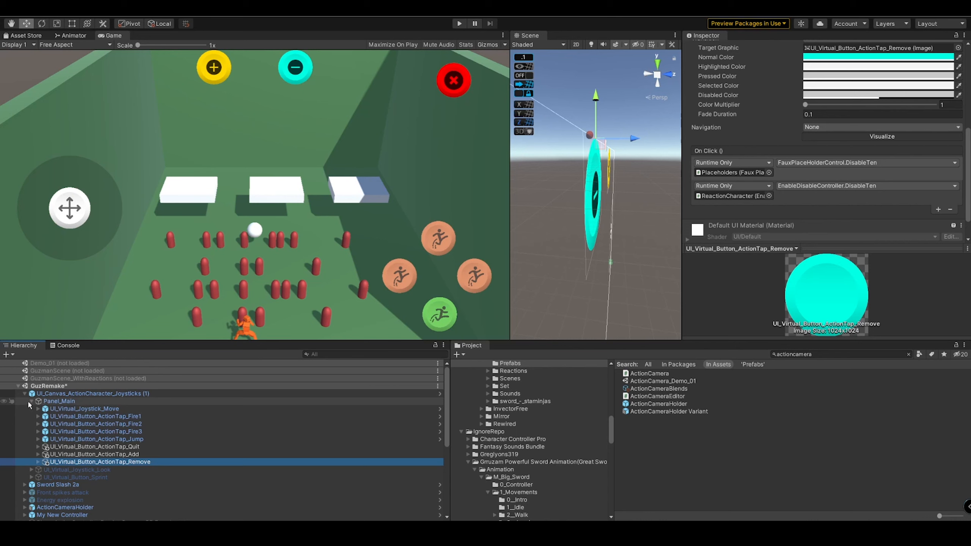
{"action": "left_click", "coordinate": [129, 417]}
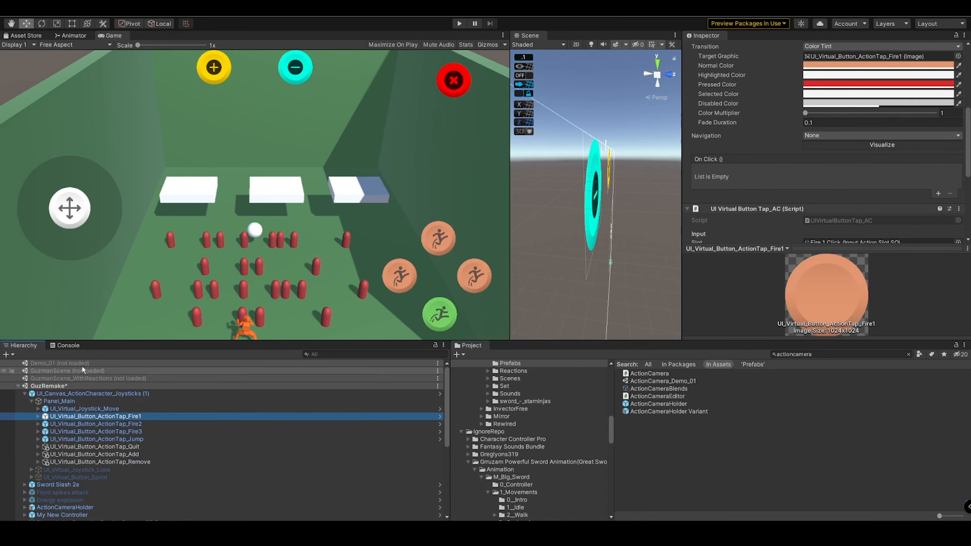
{"action": "left_click", "coordinate": [88, 393]}
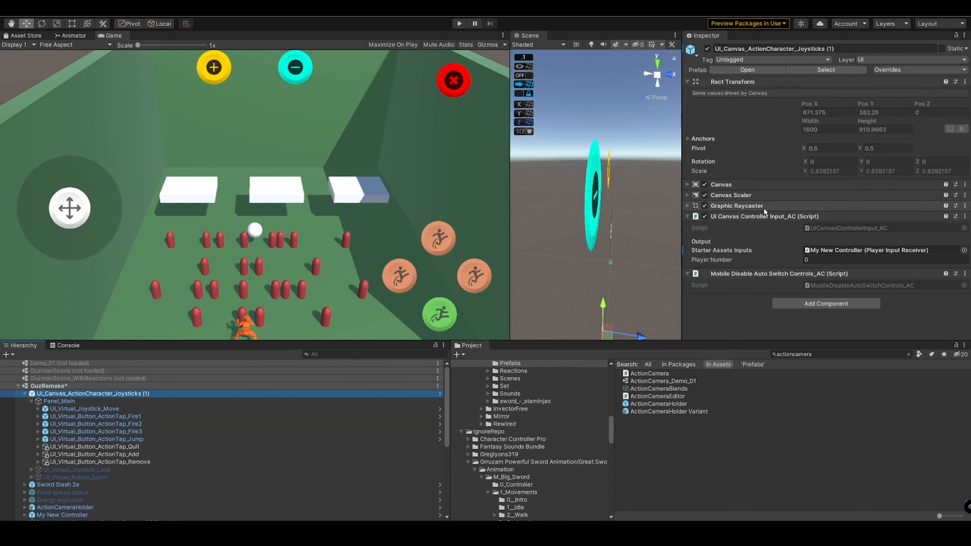
{"action": "left_click", "coordinate": [886, 251]}
{"action": "scroll", "coordinate": [92, 478], "scroll_direction": "down", "scroll_amount": 2}
Step: Open the Input Wrapper asset assigned in My New Controller's Player Character CC script and locate the input action asset it references
{"action": "left_click", "coordinate": [99, 487]}
{"action": "left_click", "coordinate": [745, 137]}
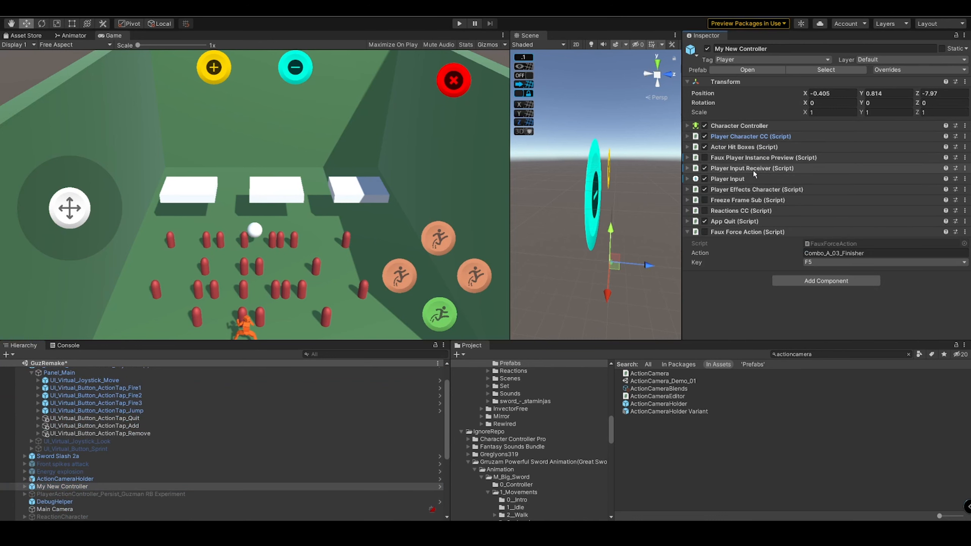
{"action": "left_click", "coordinate": [749, 136]}
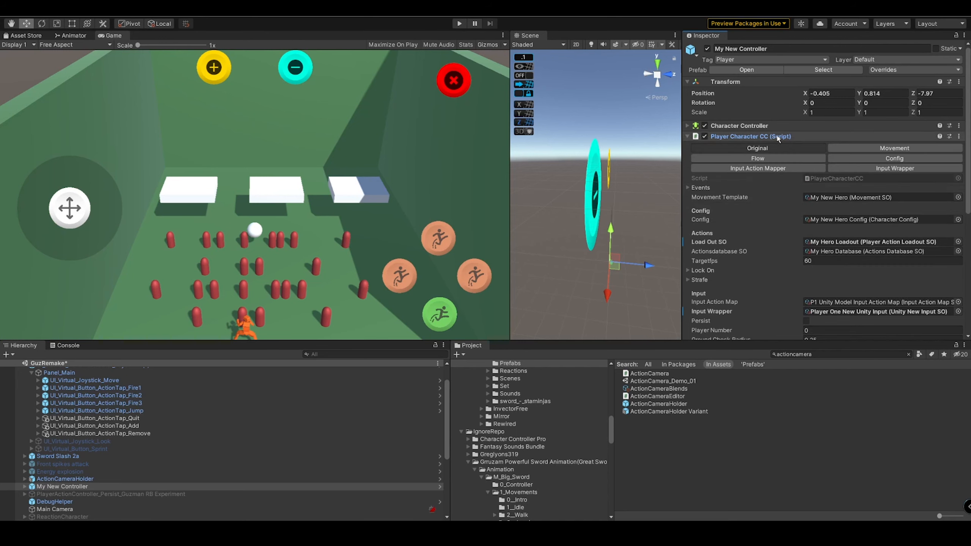
{"action": "scroll", "coordinate": [795, 192], "scroll_direction": "down", "scroll_amount": 3}
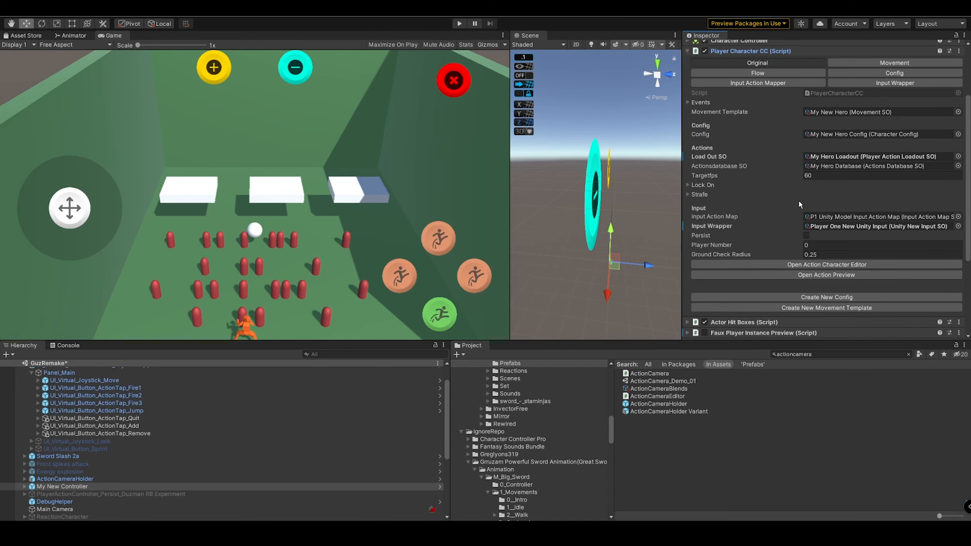
{"action": "left_click", "coordinate": [880, 231]}
{"action": "double_click", "coordinate": [879, 229]}
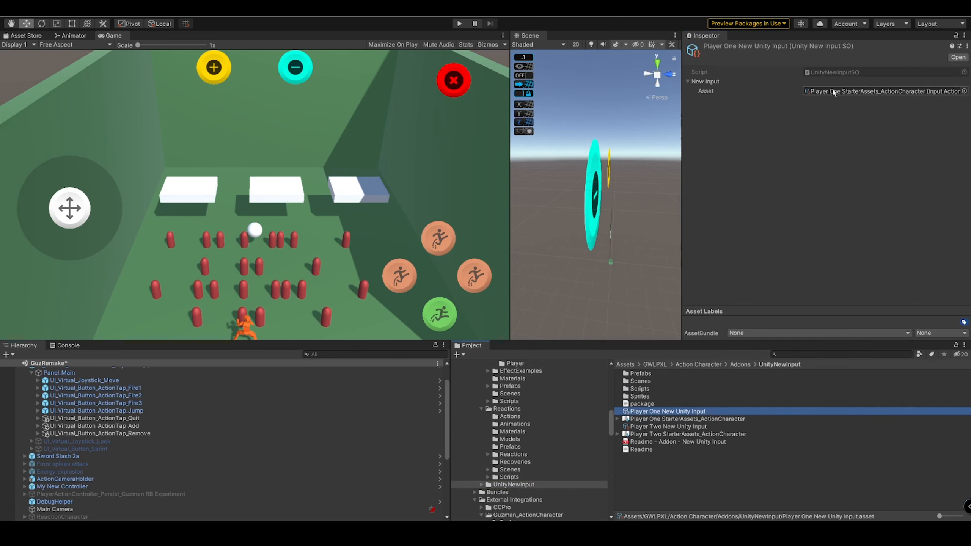
{"action": "left_click", "coordinate": [857, 92]}
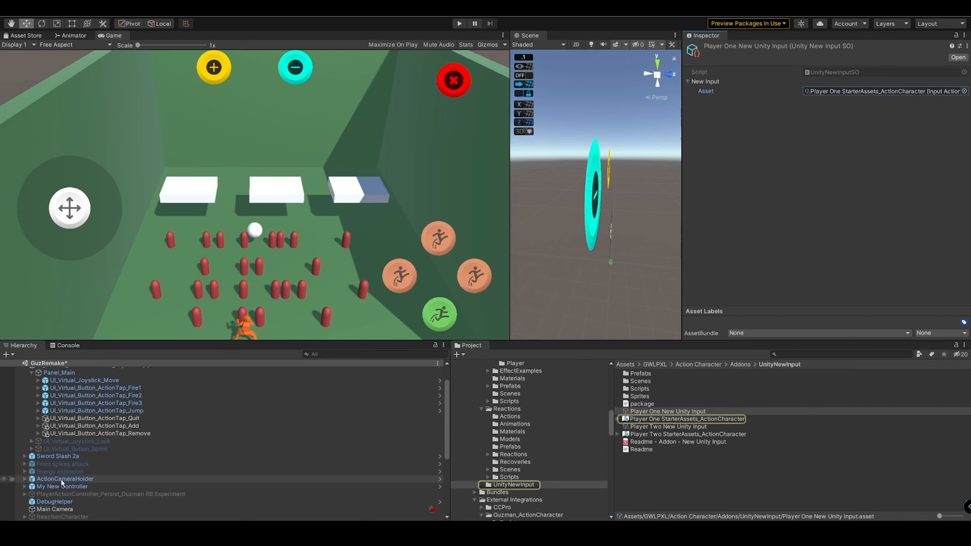
Step: Expand My New Controller's Player Input component and locate its assigned Actions asset in the project
{"action": "scroll", "coordinate": [113, 448], "scroll_direction": "up", "scroll_amount": 2}
{"action": "scroll", "coordinate": [103, 447], "scroll_direction": "down", "scroll_amount": 2}
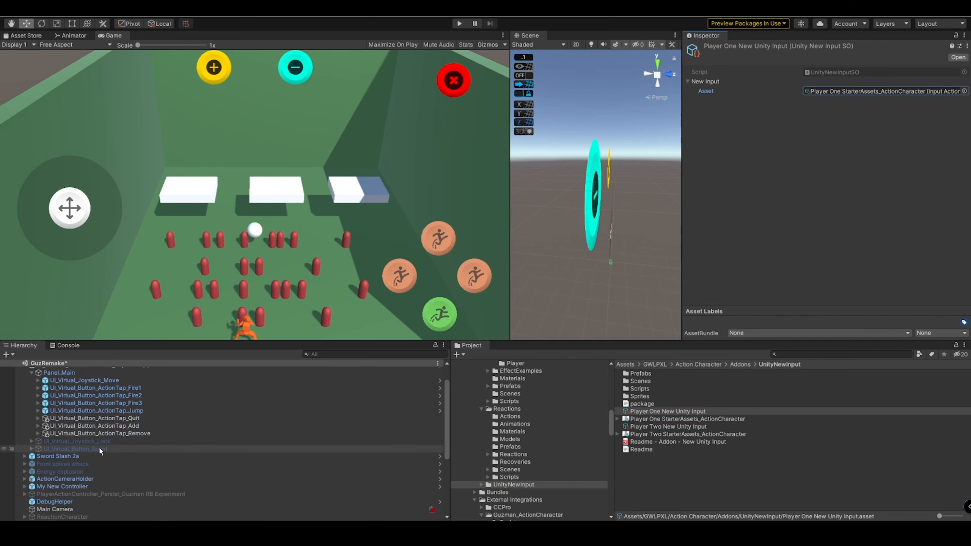
{"action": "left_click", "coordinate": [97, 480]}
{"action": "left_click", "coordinate": [98, 485]}
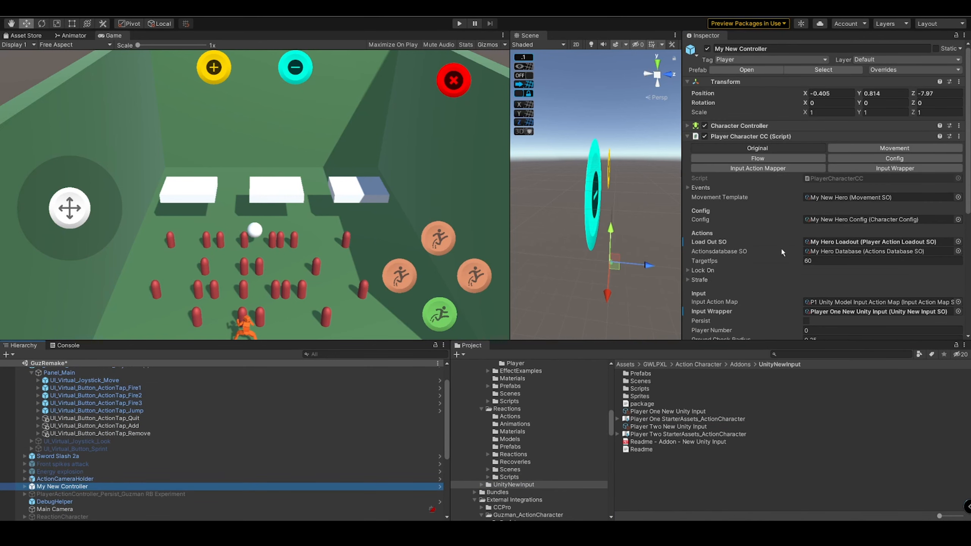
{"action": "scroll", "coordinate": [780, 248], "scroll_direction": "down", "scroll_amount": 10}
{"action": "left_click", "coordinate": [777, 226]}
{"action": "scroll", "coordinate": [789, 221], "scroll_direction": "down", "scroll_amount": 4}
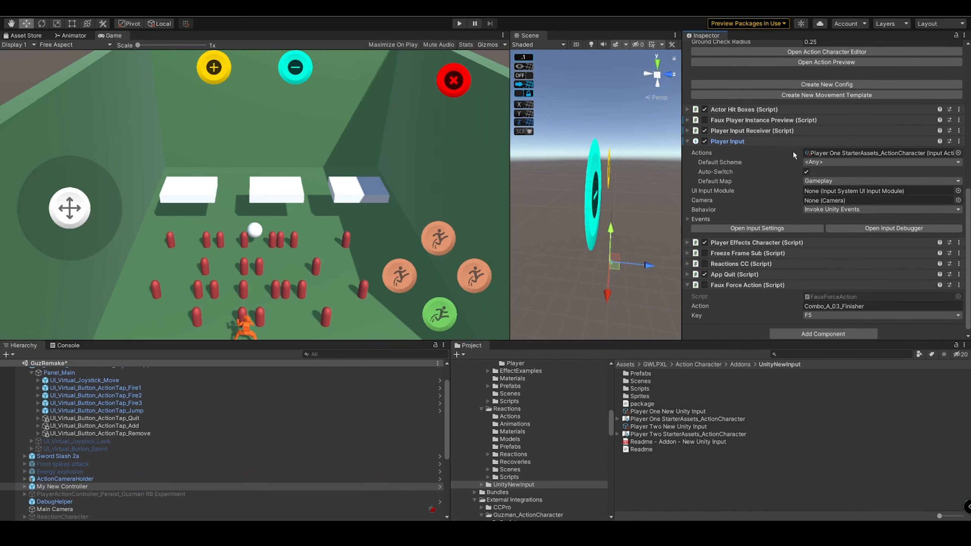
{"action": "left_click", "coordinate": [829, 154]}
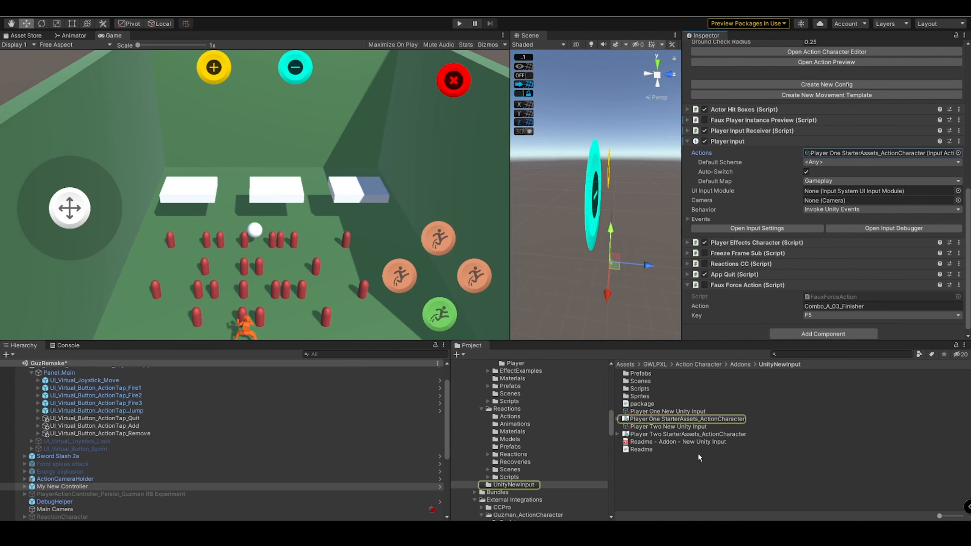
Step: Open the Player One StarterAssets_ActionCharacter asset for editing and view the Gameplay map's Fire 1 Click action
{"action": "left_click", "coordinate": [718, 421]}
{"action": "left_click", "coordinate": [830, 72]}
{"action": "left_click_drag", "start_coordinate": [461, 156], "coordinate": [714, 178]}
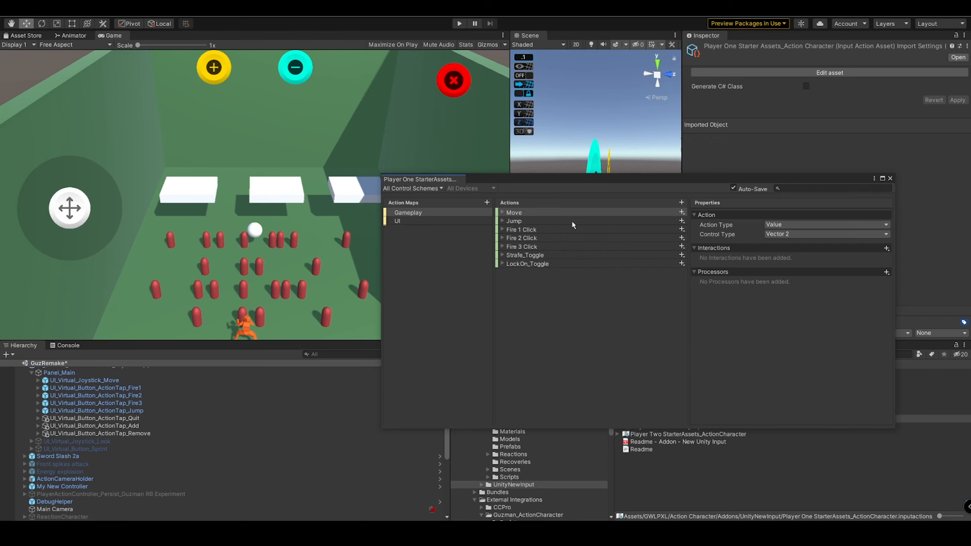
{"action": "left_click", "coordinate": [564, 229]}
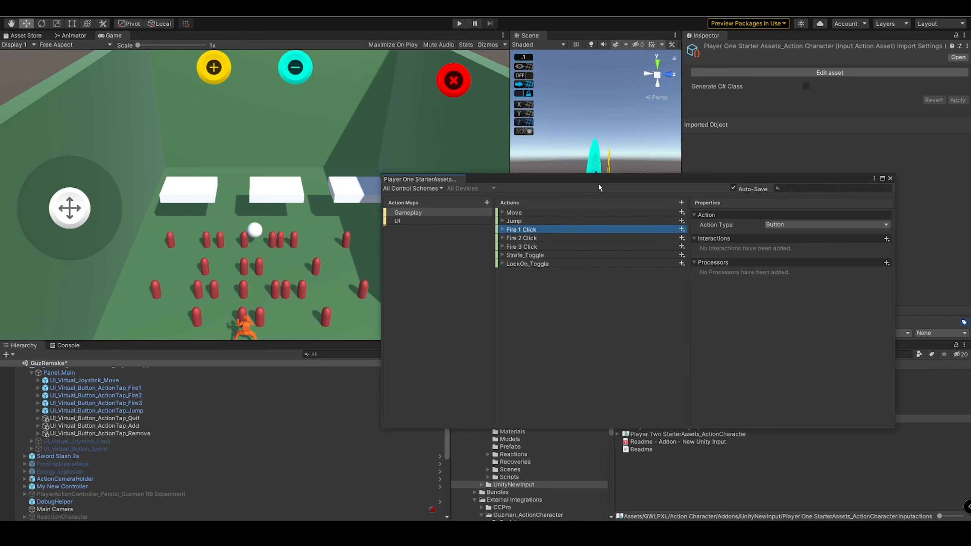
{"action": "left_click_drag", "start_coordinate": [599, 187], "coordinate": [633, 83]}
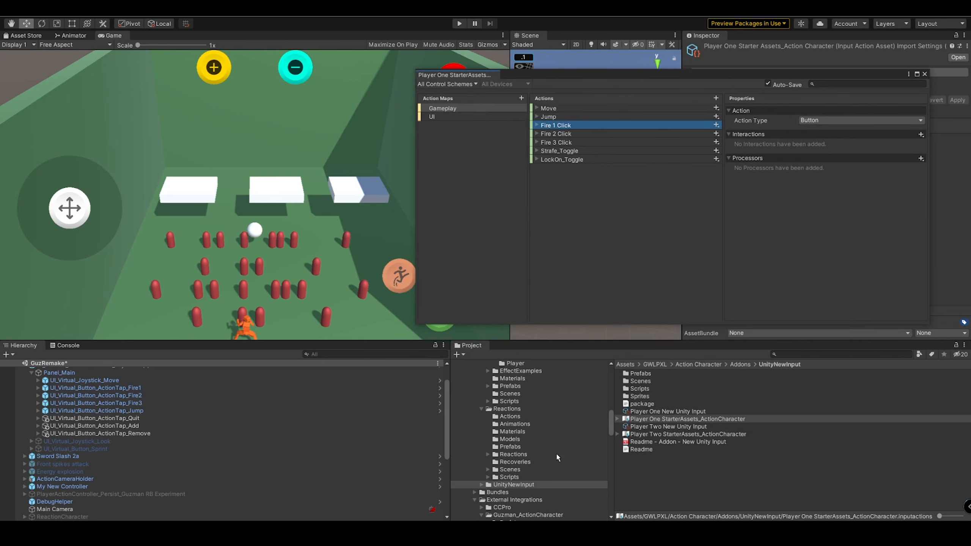
Step: Find the Player 1 folder under Common Data's Input Maps and inspect the Fire 1 Click input slot
{"action": "scroll", "coordinate": [555, 453], "scroll_direction": "up", "scroll_amount": 5}
{"action": "scroll", "coordinate": [554, 454], "scroll_direction": "up", "scroll_amount": 2}
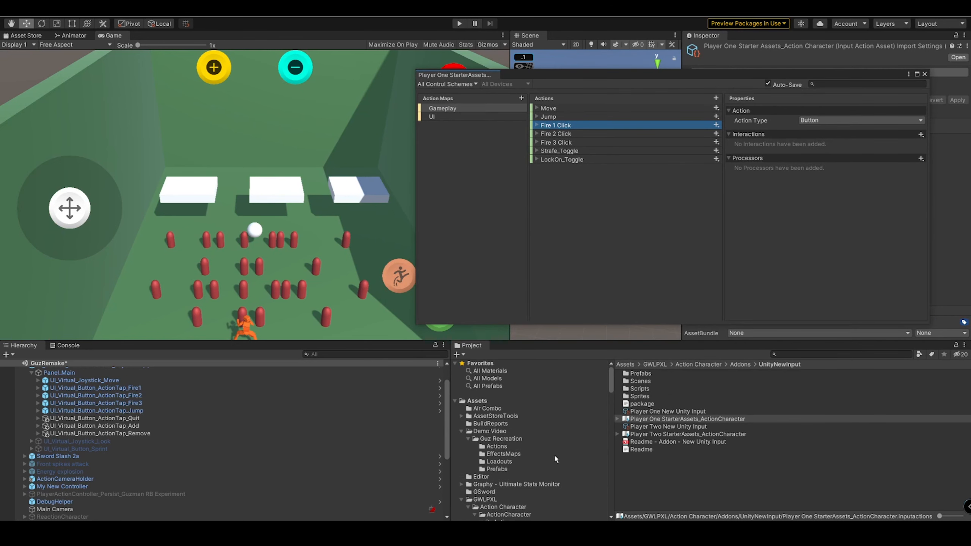
{"action": "left_click", "coordinate": [481, 437]}
{"action": "left_click", "coordinate": [482, 452]}
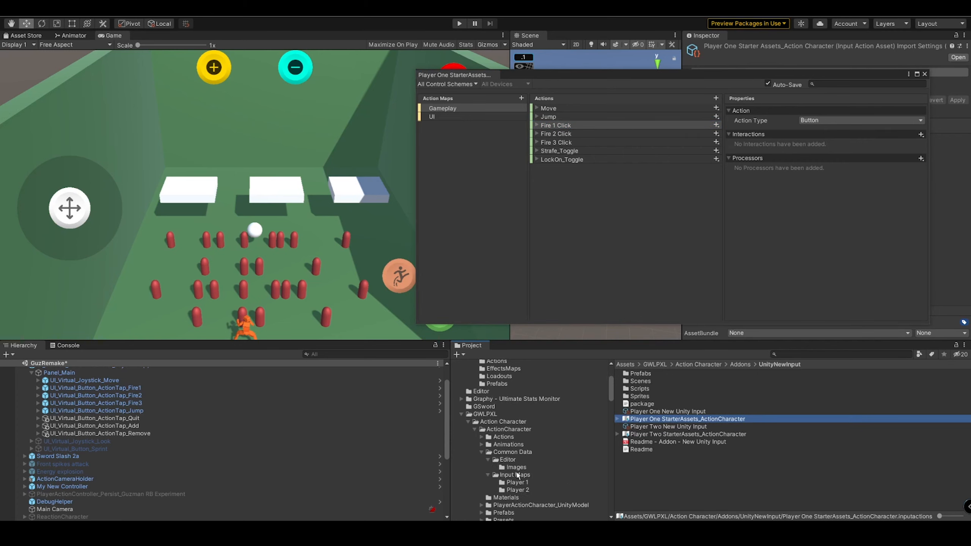
{"action": "left_click", "coordinate": [522, 475]}
{"action": "left_click", "coordinate": [522, 483]}
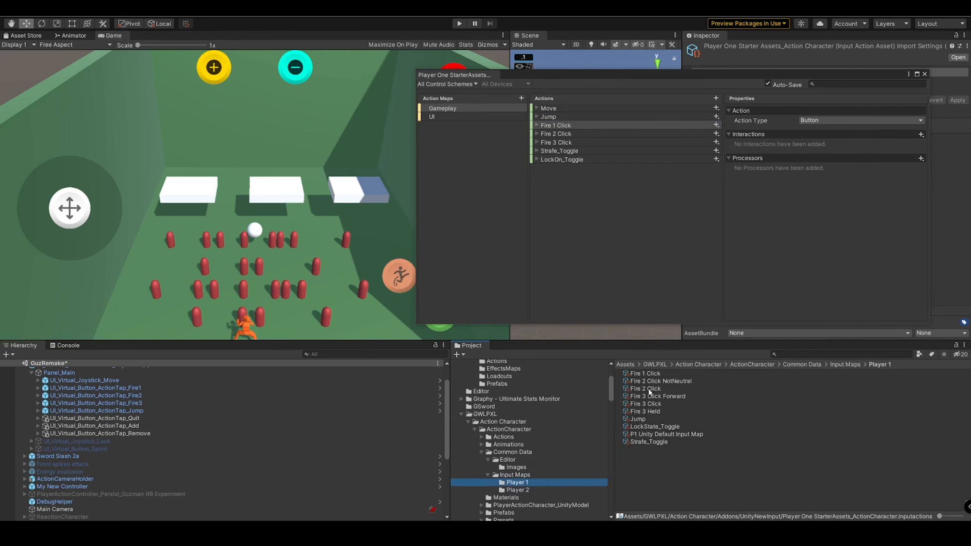
{"action": "left_click_drag", "start_coordinate": [707, 84], "coordinate": [423, 88]}
{"action": "left_click", "coordinate": [645, 372]}
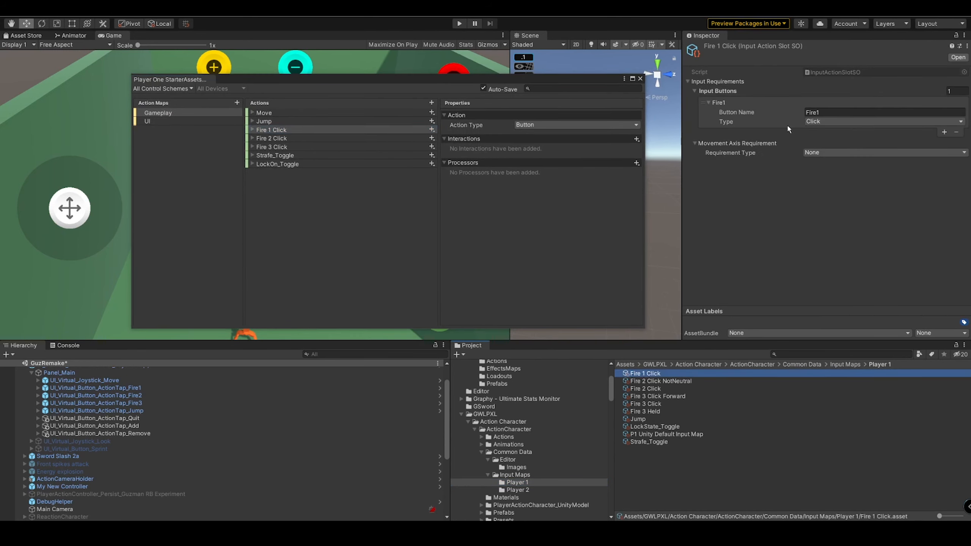
Step: Review the bindings of Fire 1, Fire 2 and Fire 3 Click, including Left Button [Mouse], and close the input actions editor
{"action": "left_click", "coordinate": [257, 131]}
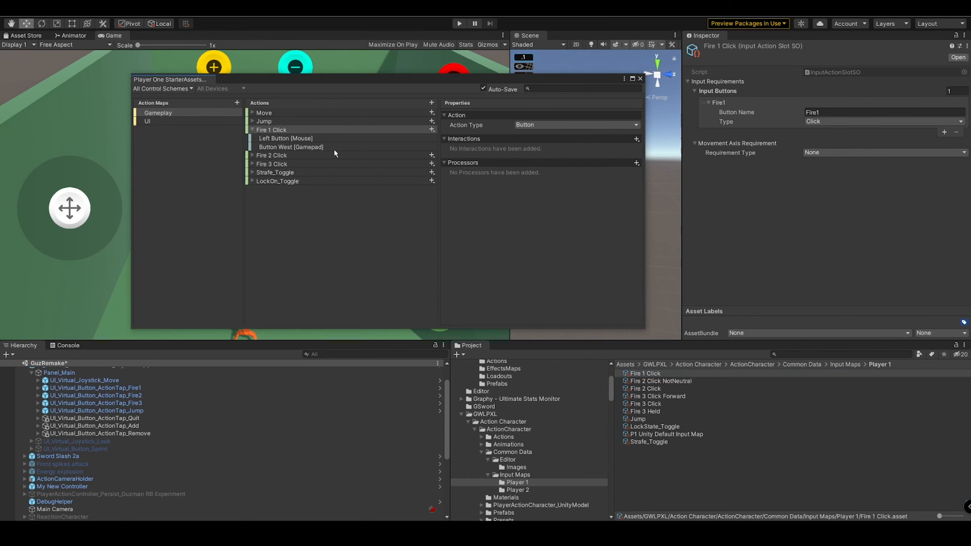
{"action": "left_click", "coordinate": [253, 154]}
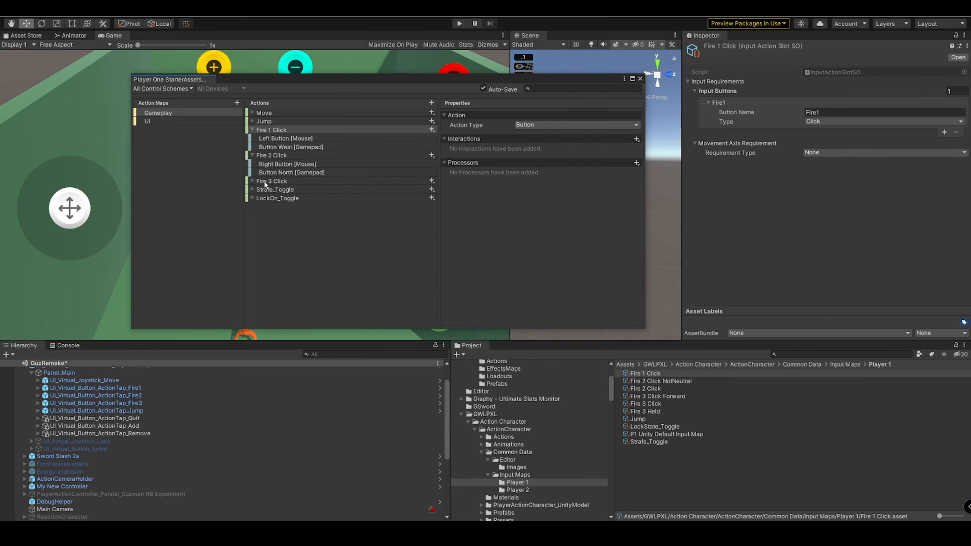
{"action": "left_click", "coordinate": [253, 181]}
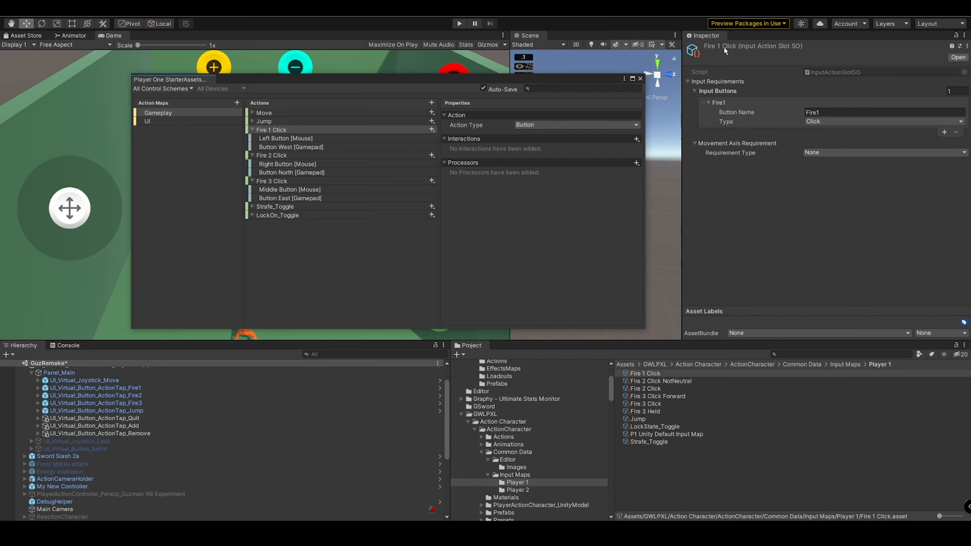
{"action": "left_click", "coordinate": [287, 139]}
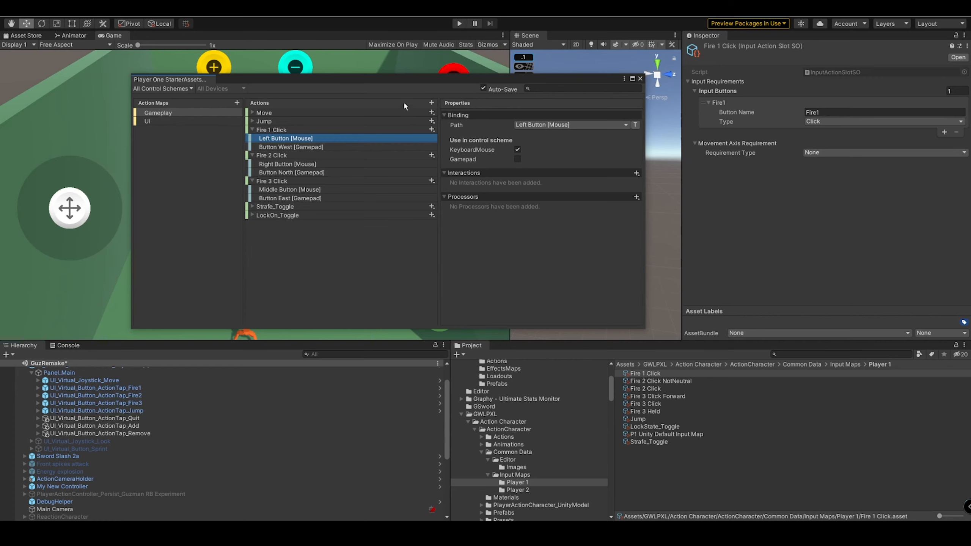
{"action": "left_click", "coordinate": [640, 79]}
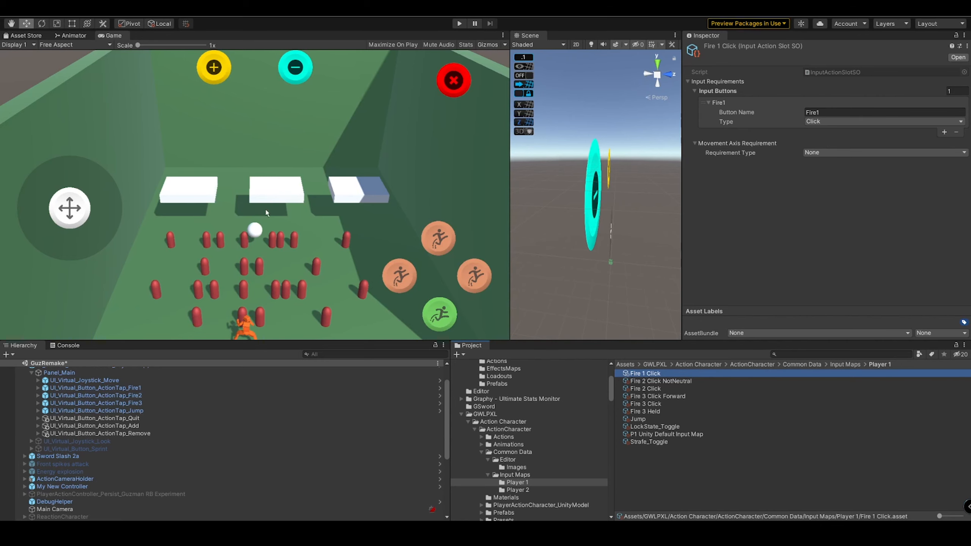
Step: Collapse Panel_Main and the UI_Canvas_ActionCharacter_Joysticks (1) object in the scene hierarchy
{"action": "scroll", "coordinate": [114, 412], "scroll_direction": "up", "scroll_amount": 2}
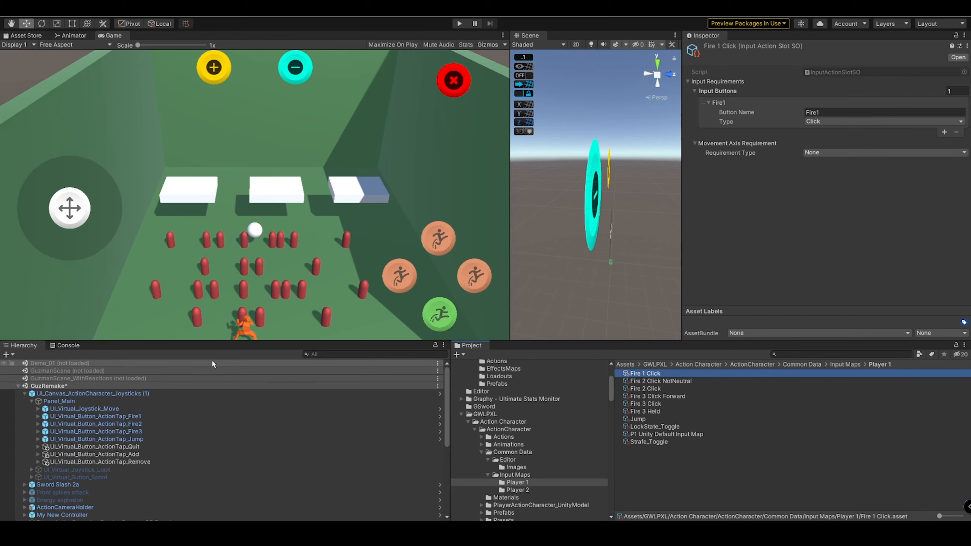
{"action": "left_click", "coordinate": [32, 401]}
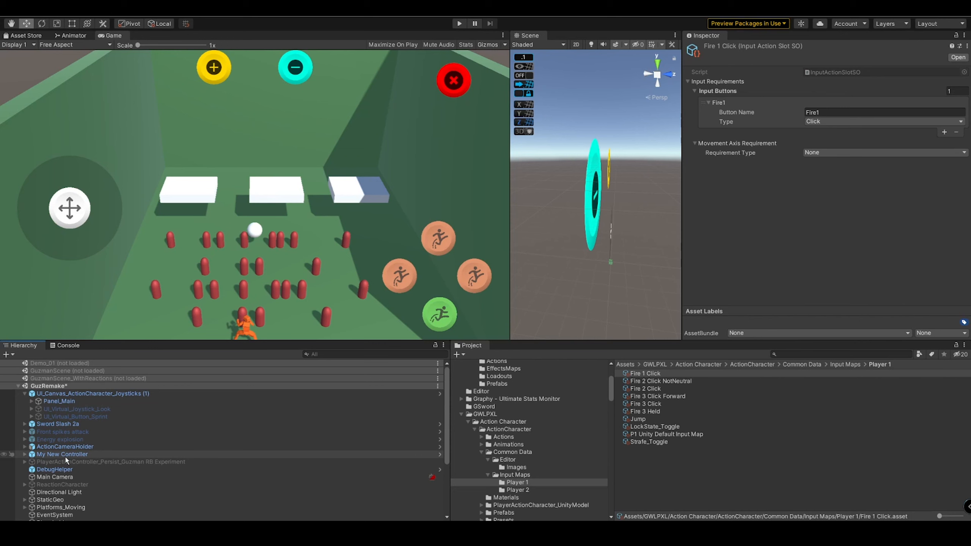
{"action": "left_click", "coordinate": [92, 394]}
{"action": "key", "text": "Left"}
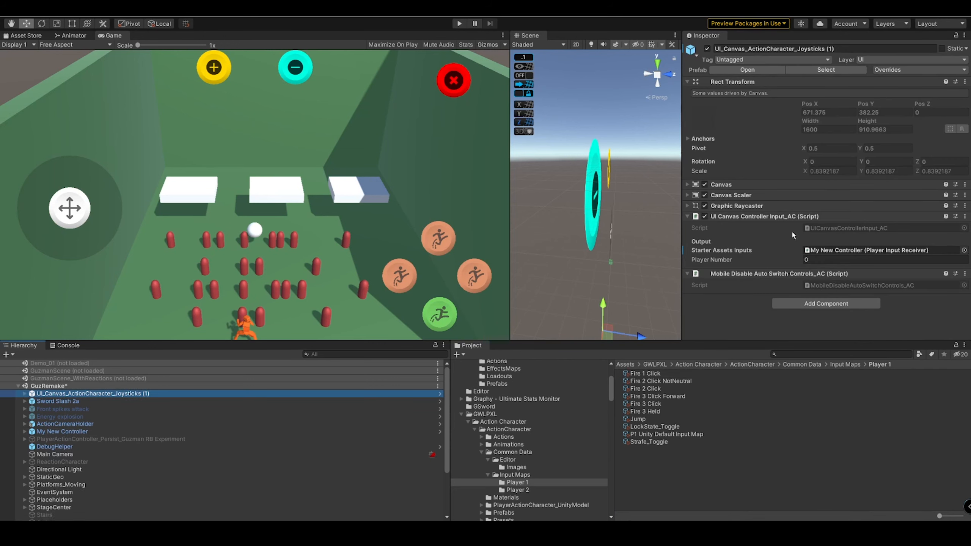
Step: Review My New Controller's Player Character CC input fields and its Player Input settings
{"action": "scroll", "coordinate": [100, 407], "scroll_direction": "down", "scroll_amount": 3}
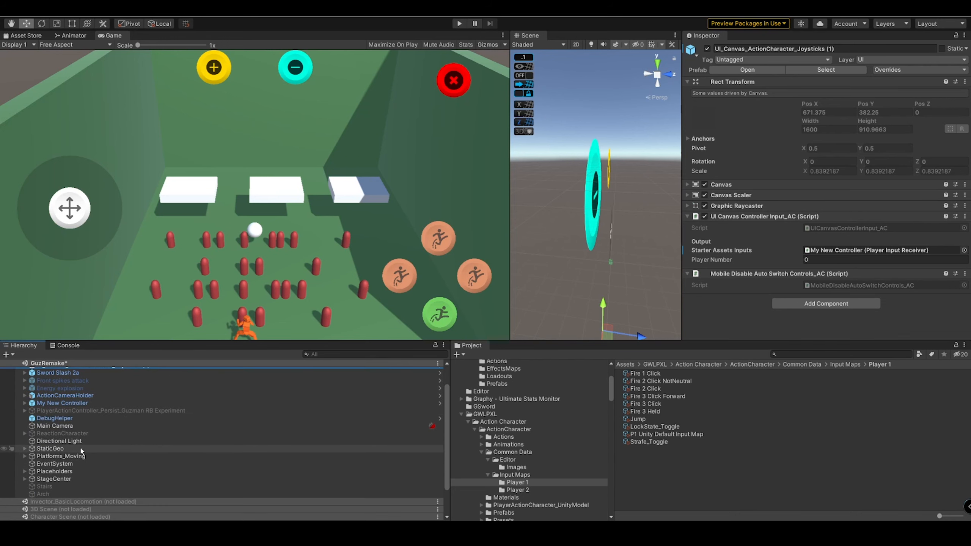
{"action": "left_click", "coordinate": [62, 403]}
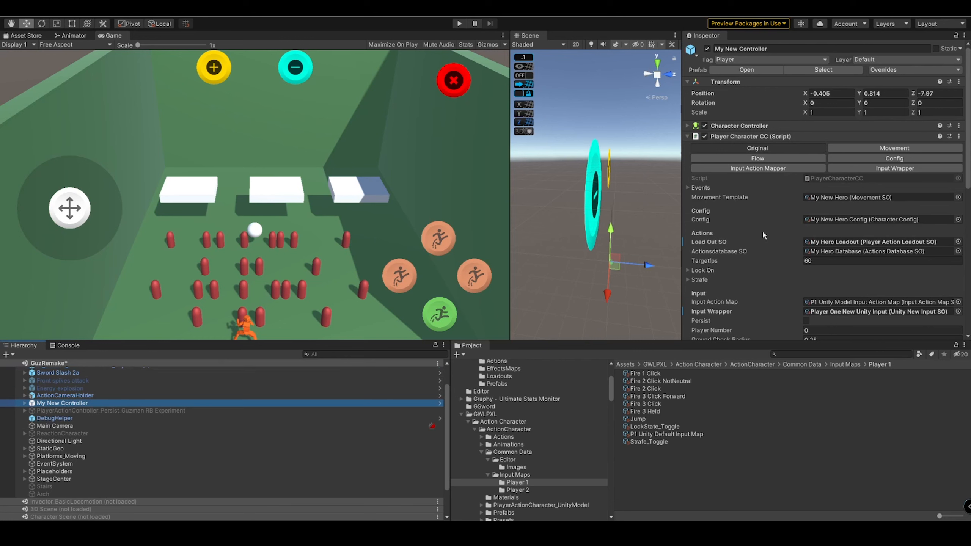
{"action": "scroll", "coordinate": [766, 161], "scroll_direction": "down", "scroll_amount": 6}
{"action": "scroll", "coordinate": [788, 148], "scroll_direction": "up", "scroll_amount": 3}
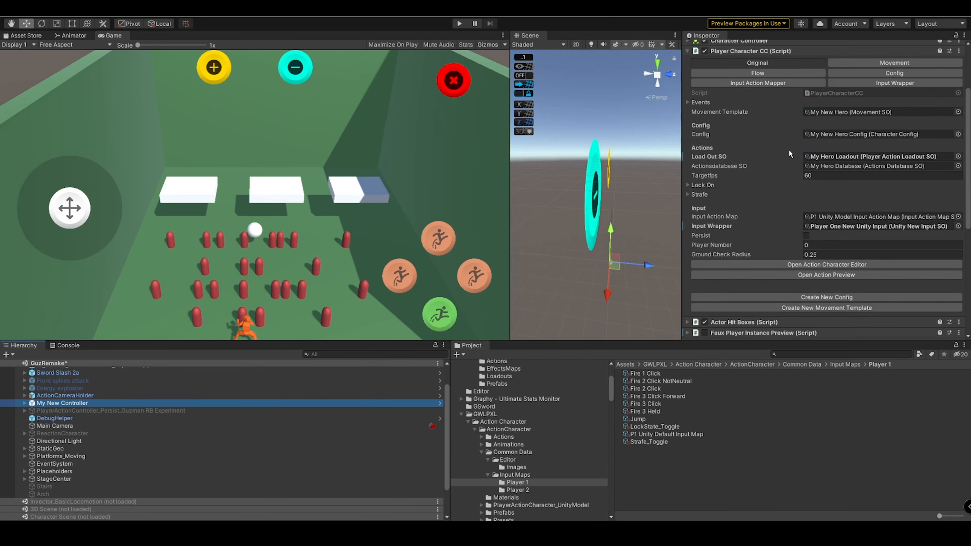
{"action": "scroll", "coordinate": [762, 203], "scroll_direction": "down", "scroll_amount": 8}
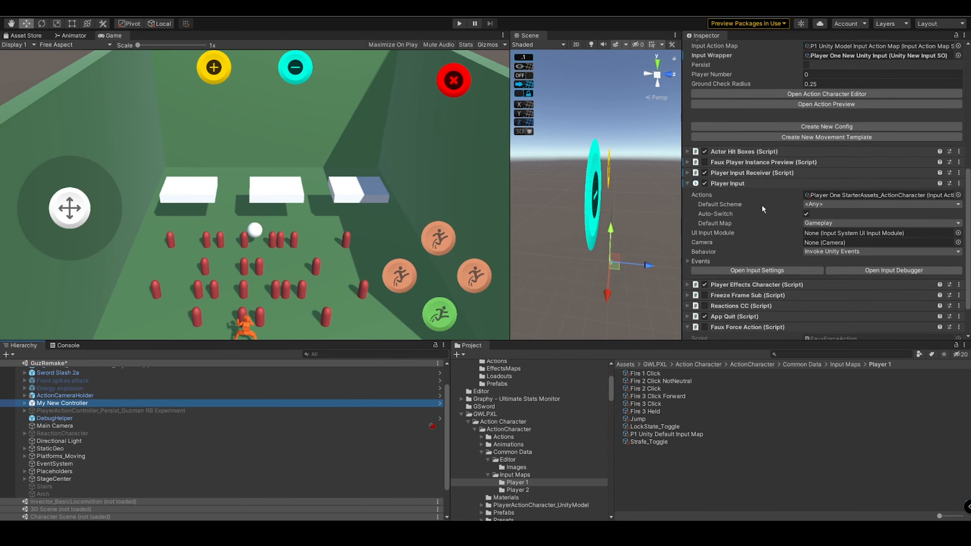
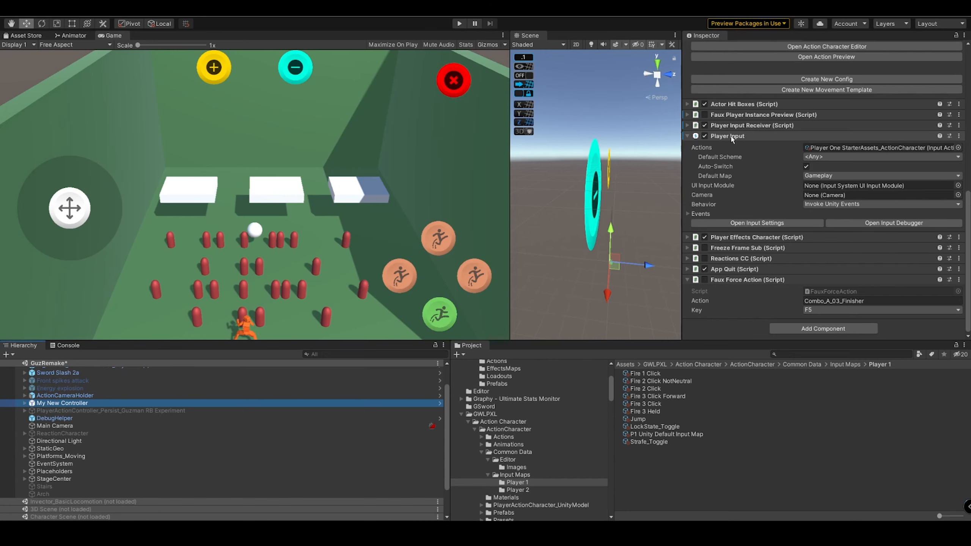
Step: Revert the Player Character CC script's Input Wrapper to its prefab value and reassign My Hero Loadout as the Load Out SO
{"action": "scroll", "coordinate": [722, 140], "scroll_direction": "up", "scroll_amount": 8}
{"action": "scroll", "coordinate": [720, 142], "scroll_direction": "down", "scroll_amount": 3}
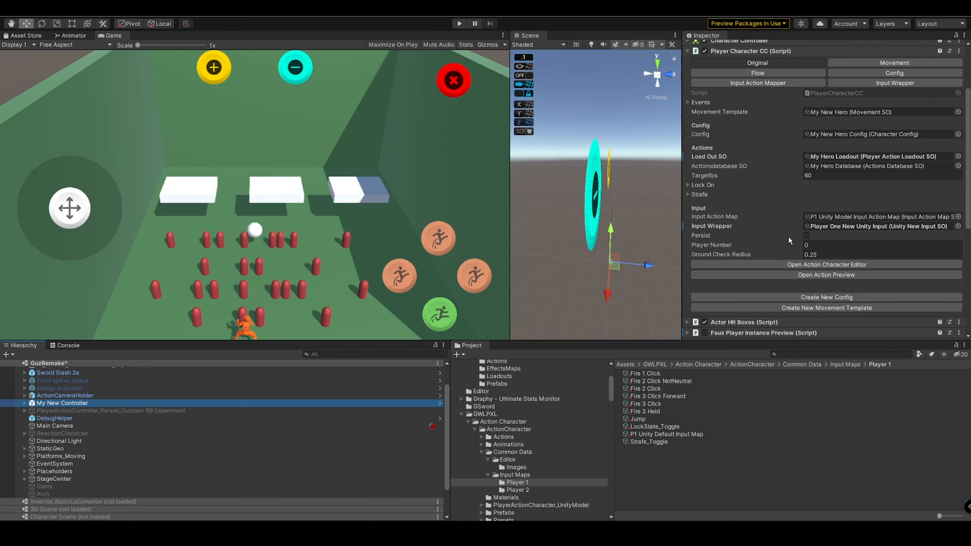
{"action": "right_click", "coordinate": [729, 226]}
{"action": "left_click", "coordinate": [738, 235]}
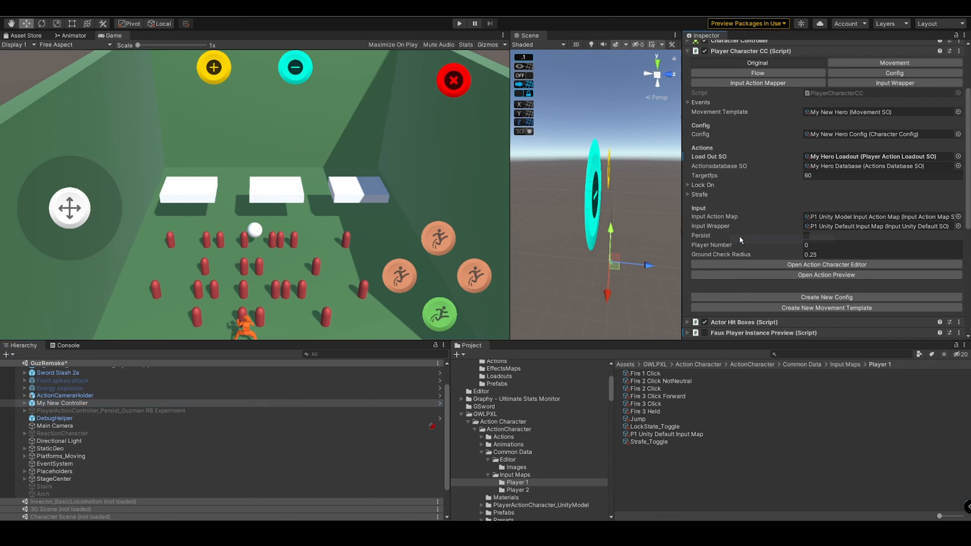
{"action": "right_click", "coordinate": [723, 157]}
{"action": "left_click", "coordinate": [730, 166]}
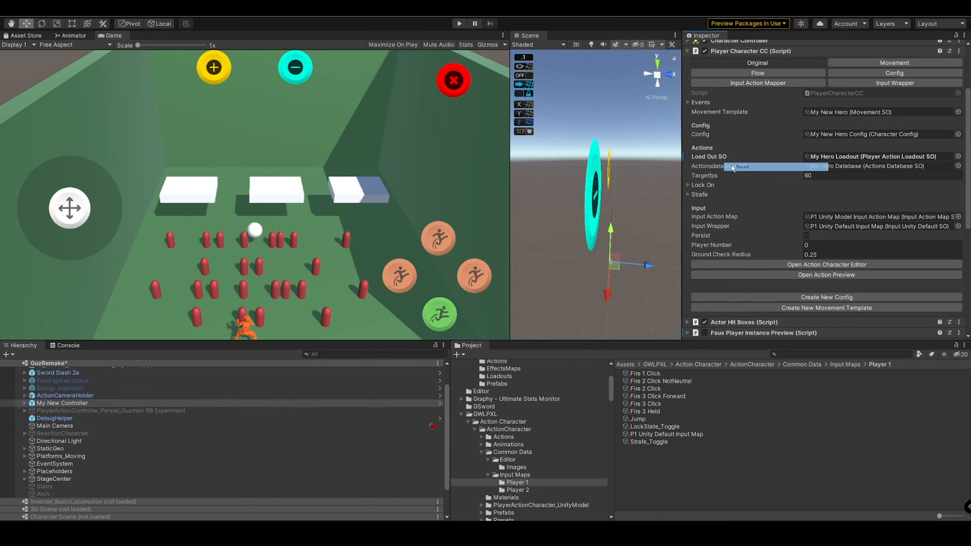
{"action": "left_click", "coordinate": [959, 156]}
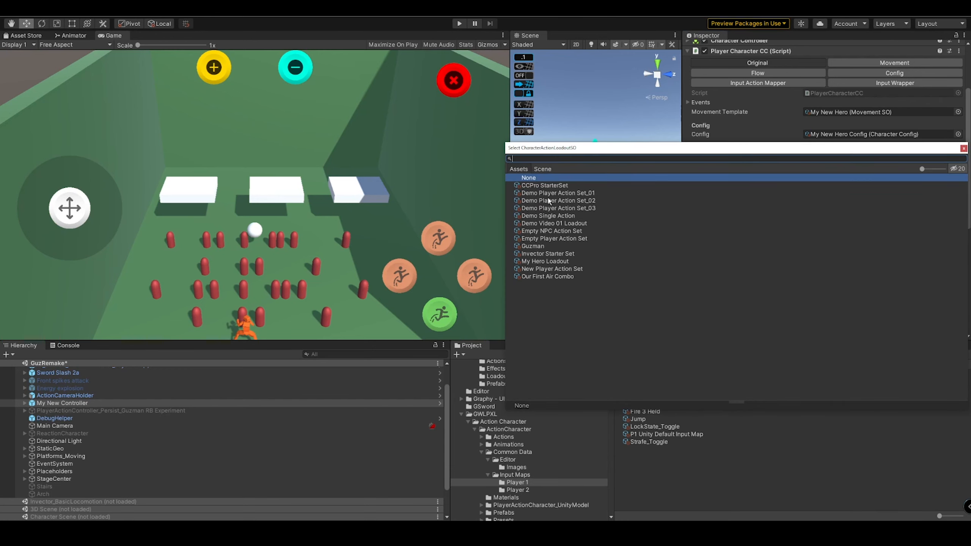
{"action": "double_click", "coordinate": [551, 262]}
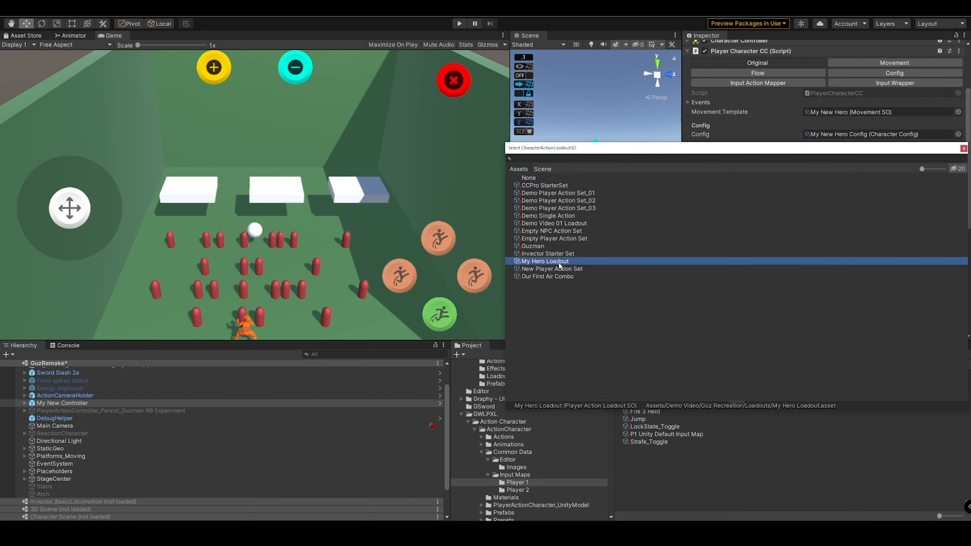
Step: Expand My New Controller's Actor Hit Boxes script and frame the character in the Scene view
{"action": "scroll", "coordinate": [167, 397], "scroll_direction": "up", "scroll_amount": 2}
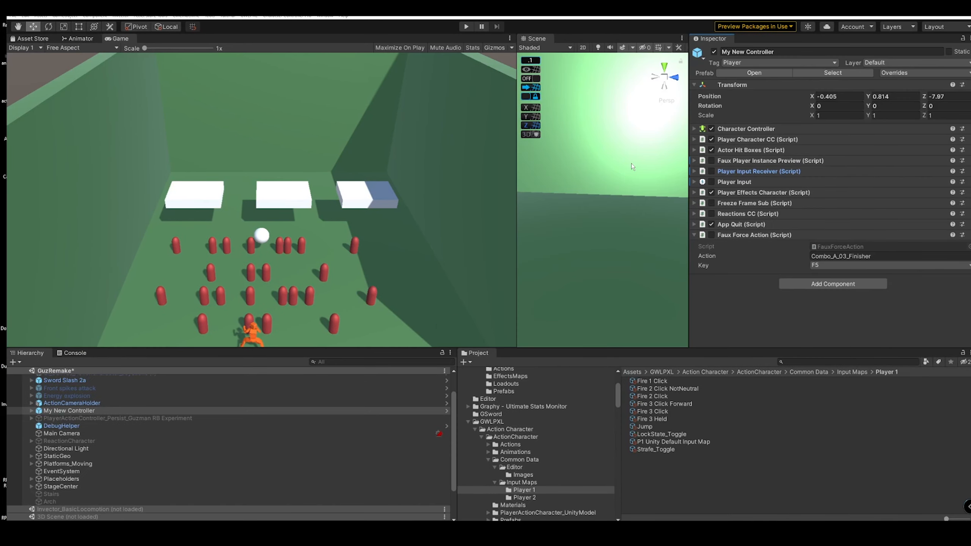
{"action": "left_click", "coordinate": [732, 150]}
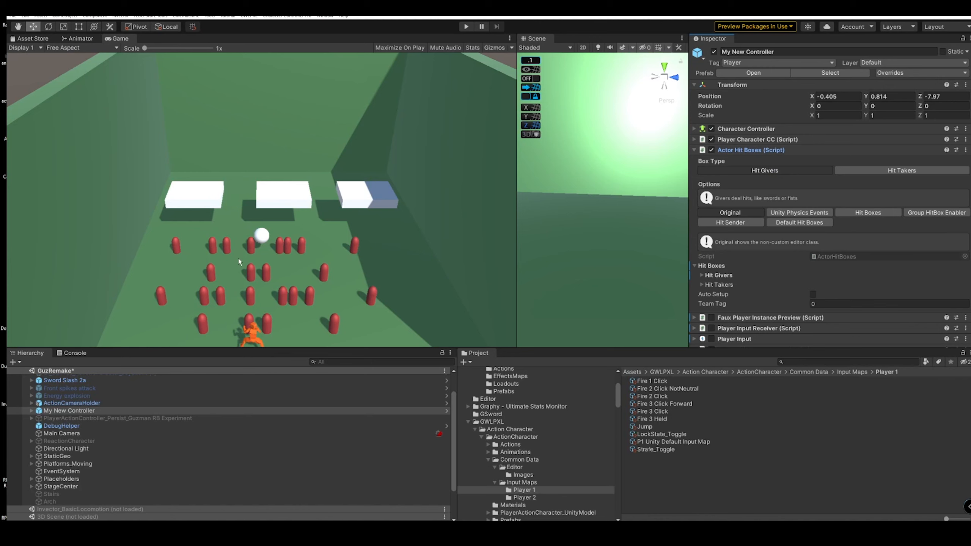
{"action": "double_click", "coordinate": [99, 410]}
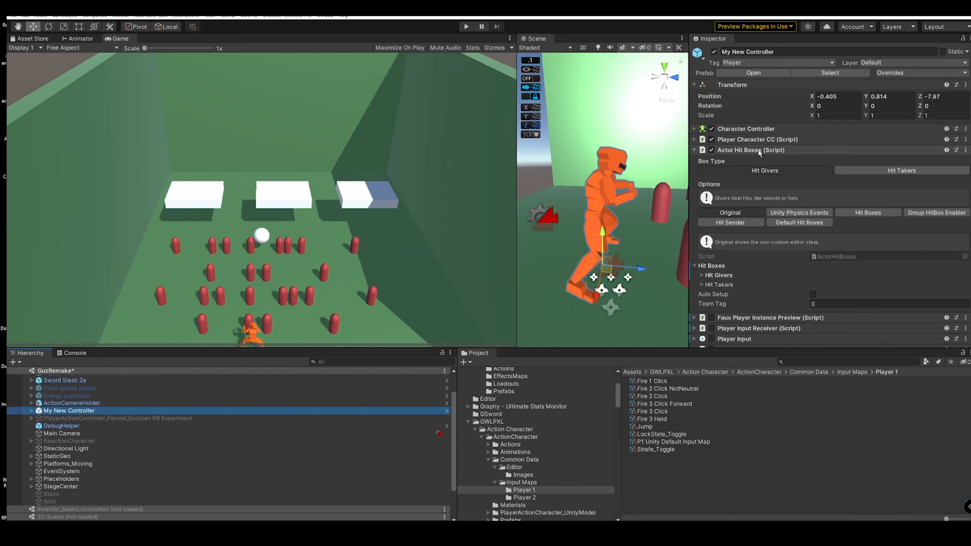
Step: Open the action preview for the Player Character CC component and add the Sword_Strong action to it
{"action": "left_click", "coordinate": [757, 139]}
{"action": "scroll", "coordinate": [796, 209], "scroll_direction": "down", "scroll_amount": 5}
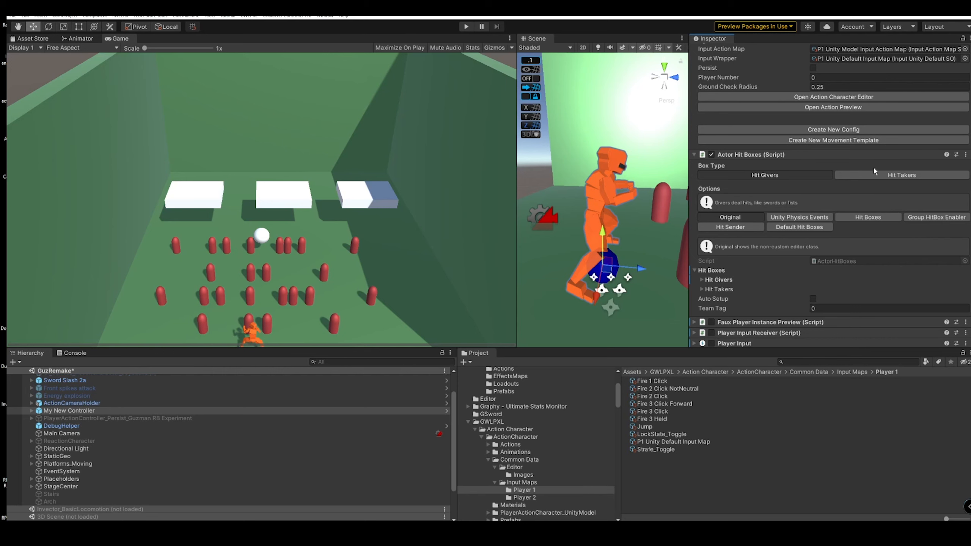
{"action": "scroll", "coordinate": [796, 210], "scroll_direction": "up", "scroll_amount": 3}
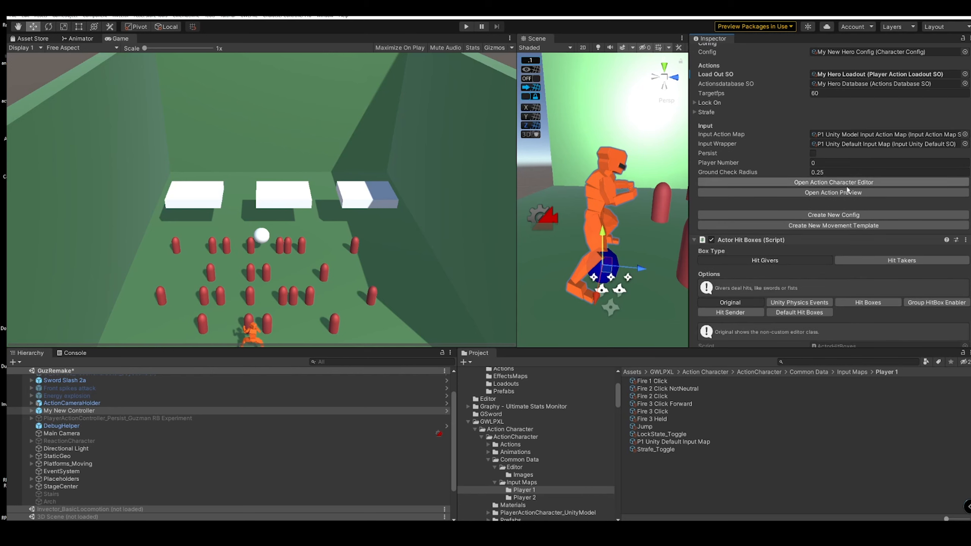
{"action": "left_click", "coordinate": [825, 197]}
{"action": "left_click_drag", "start_coordinate": [624, 145], "coordinate": [187, 156]}
{"action": "left_click", "coordinate": [130, 223]}
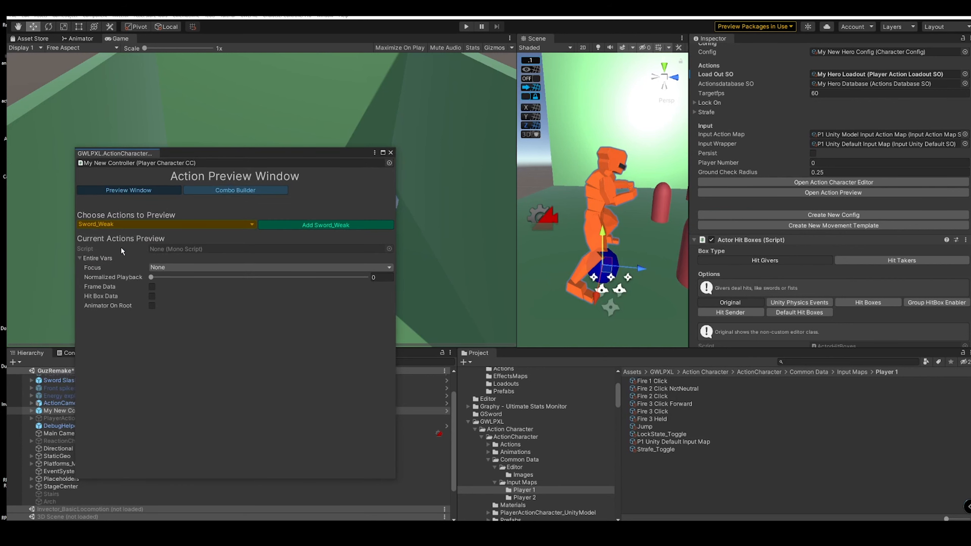
{"action": "left_click", "coordinate": [102, 242]}
{"action": "left_click", "coordinate": [325, 225]}
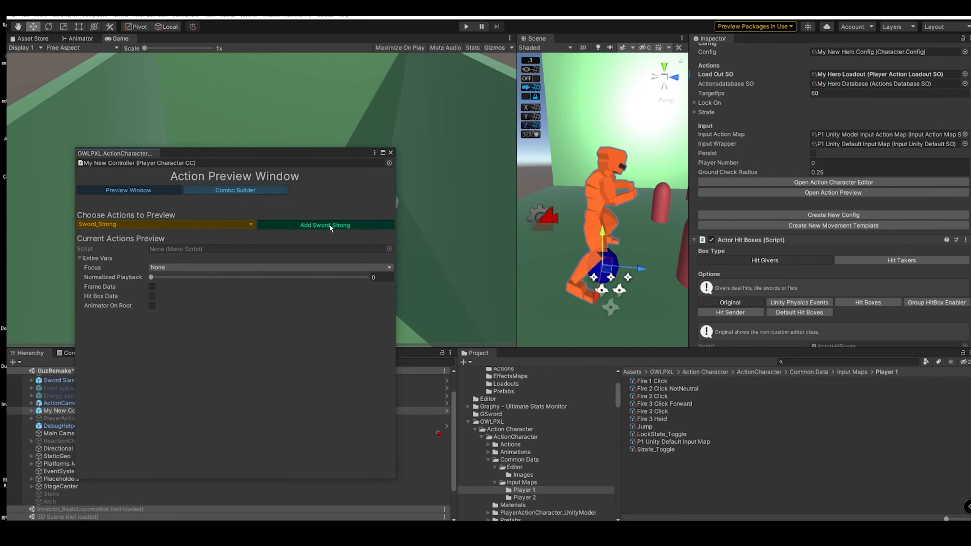
Step: Preview Sword_Strong with Combo focus by scrubbing its normalized playback, and close the preview window
{"action": "left_click_drag", "start_coordinate": [294, 154], "coordinate": [413, 142]}
{"action": "left_click", "coordinate": [281, 330]}
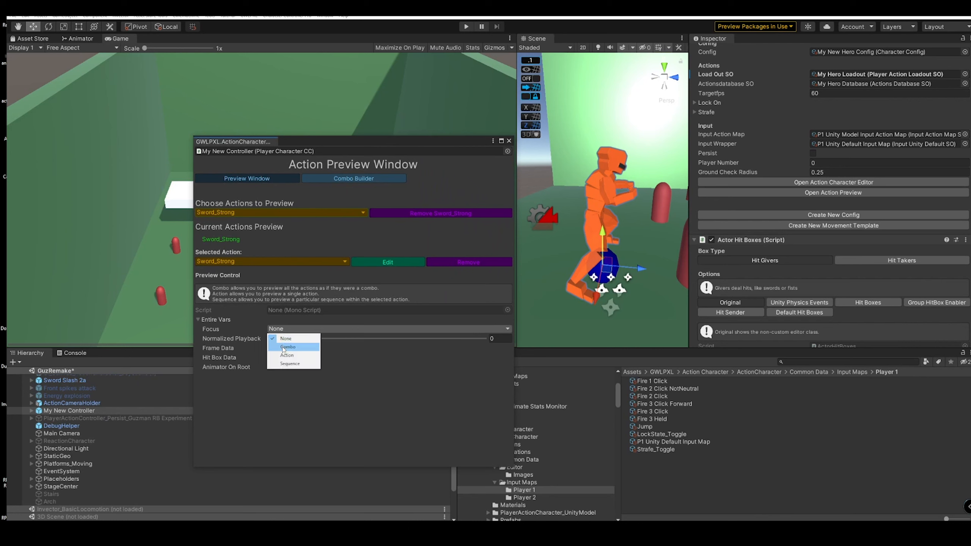
{"action": "left_click", "coordinate": [281, 346]}
{"action": "left_click_drag", "start_coordinate": [269, 339], "coordinate": [315, 339]}
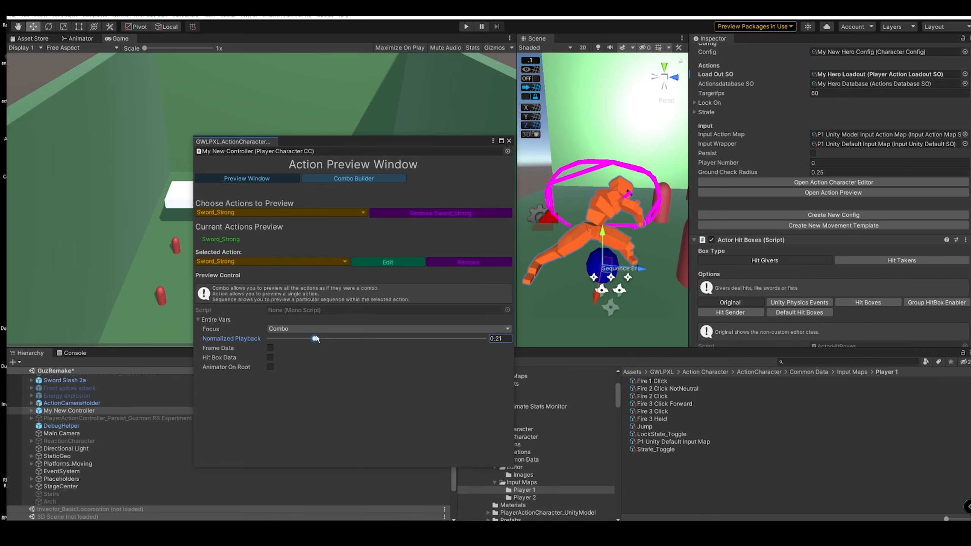
{"action": "left_click_drag", "start_coordinate": [316, 339], "coordinate": [297, 356]}
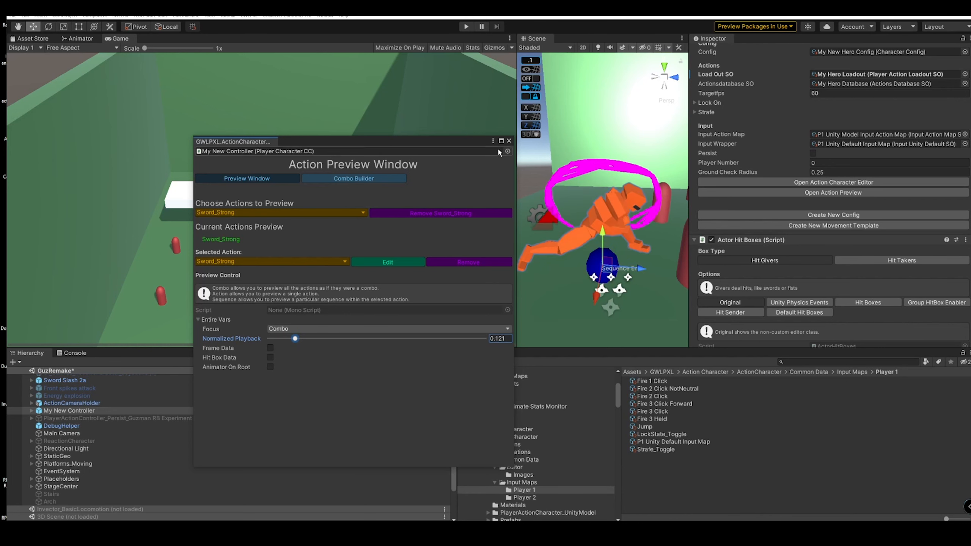
{"action": "left_click", "coordinate": [509, 140]}
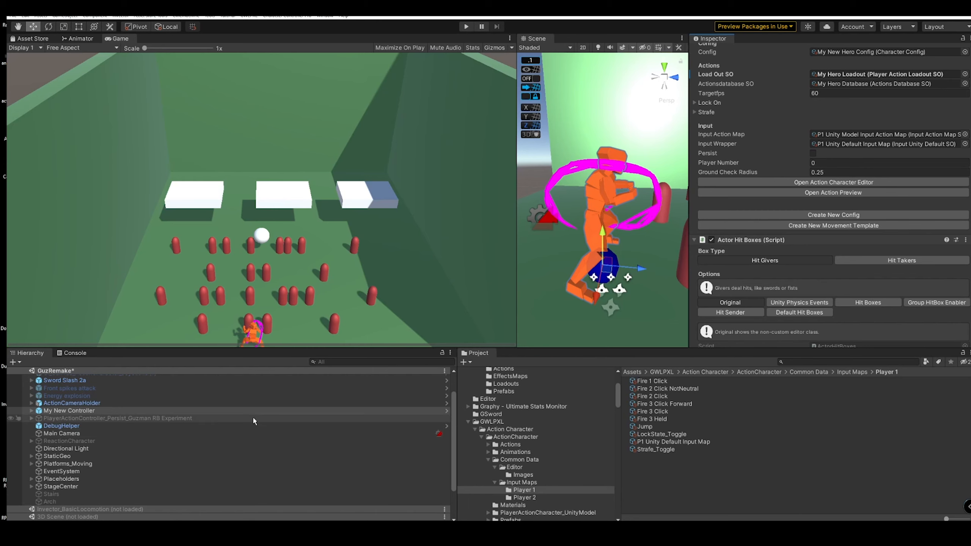
Step: Open the import settings of the Attack_3Combo_2_Inplace clip used by the Sword_Strong state and expand its Events section
{"action": "left_click", "coordinate": [80, 38]}
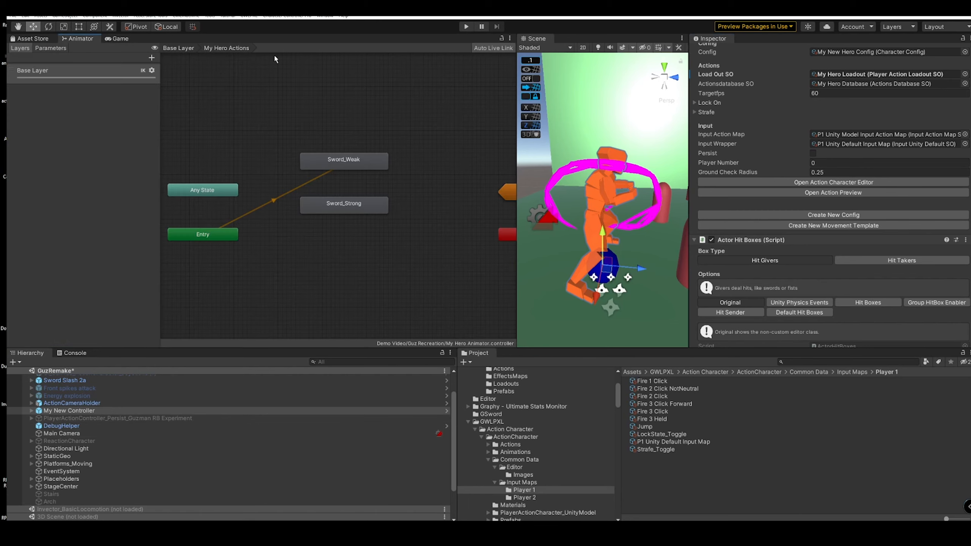
{"action": "left_click", "coordinate": [328, 203]}
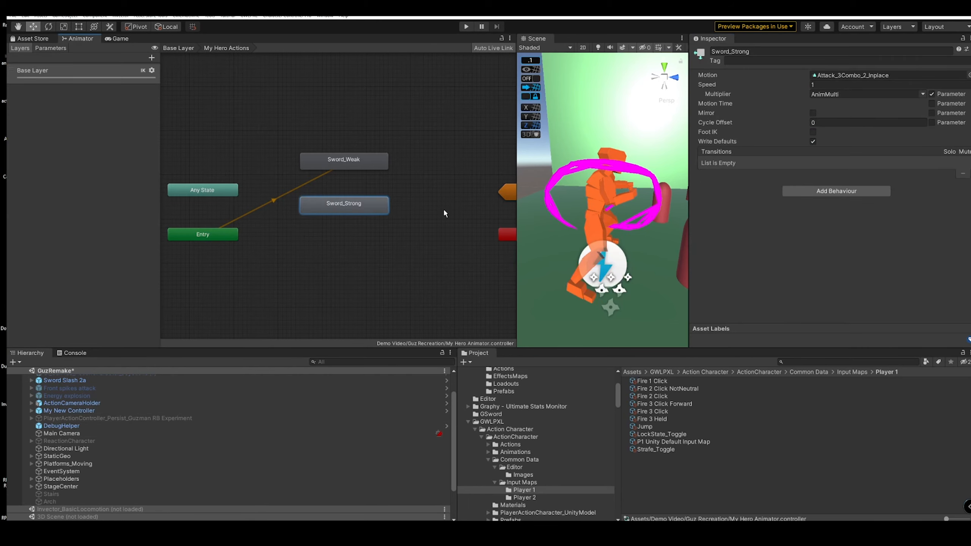
{"action": "left_click", "coordinate": [886, 76]}
{"action": "left_click", "coordinate": [693, 418]}
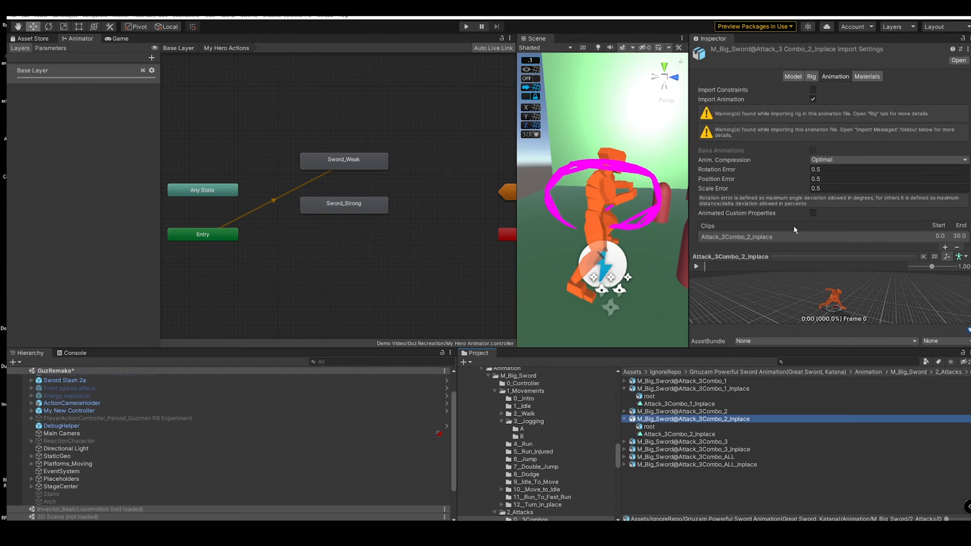
{"action": "left_click_drag", "start_coordinate": [687, 300], "coordinate": [433, 300]}
{"action": "scroll", "coordinate": [582, 168], "scroll_direction": "down", "scroll_amount": 8}
{"action": "left_click", "coordinate": [450, 188]}
{"action": "scroll", "coordinate": [455, 215], "scroll_direction": "down", "scroll_amount": 2}
Step: Add an animation event at frame 6 that calls EnableHitGiver with the string RightHand
{"action": "left_click_drag", "start_coordinate": [448, 268], "coordinate": [546, 265]}
{"action": "left_click", "coordinate": [447, 132]}
{"action": "left_click", "coordinate": [683, 149]}
{"action": "type", "text": "EnableHitGiver"}
{"action": "key", "text": "Tab"}
{"action": "key", "text": "Tab"}
{"action": "key", "text": "Tab"}
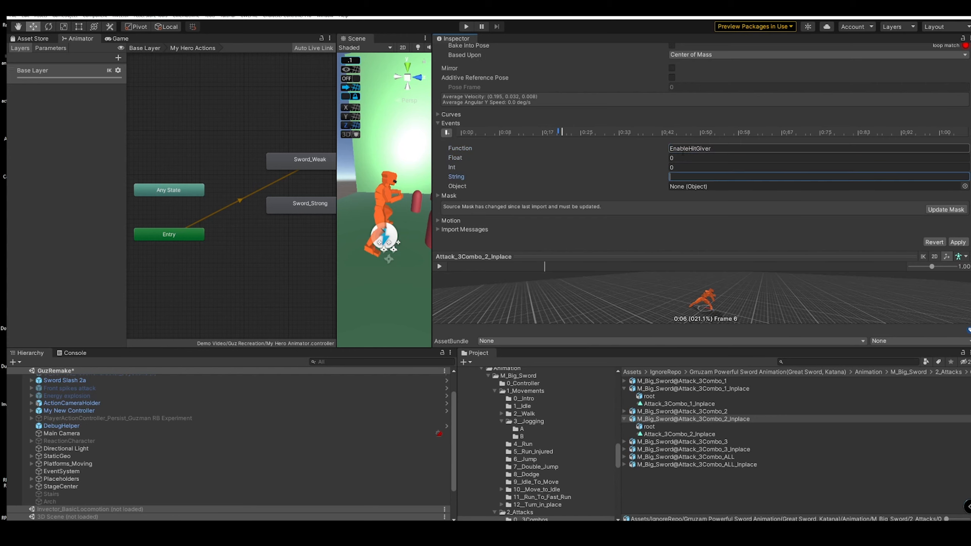
{"action": "type", "text": "RightHand"}
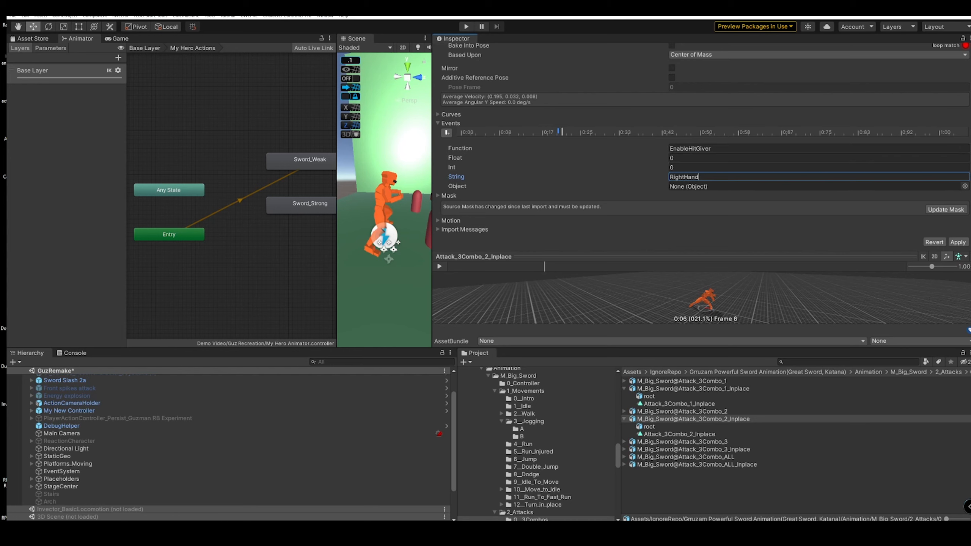
Step: Add an animation event at frame 9 that calls DisableHitGiver with the string RightHand, and apply the import changes
{"action": "left_click", "coordinate": [723, 149]}
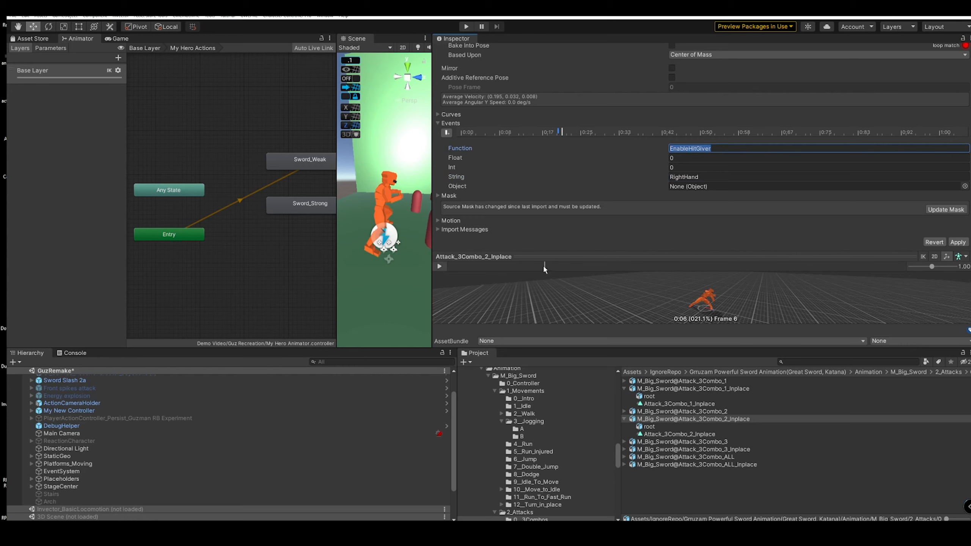
{"action": "left_click_drag", "start_coordinate": [544, 267], "coordinate": [596, 264]}
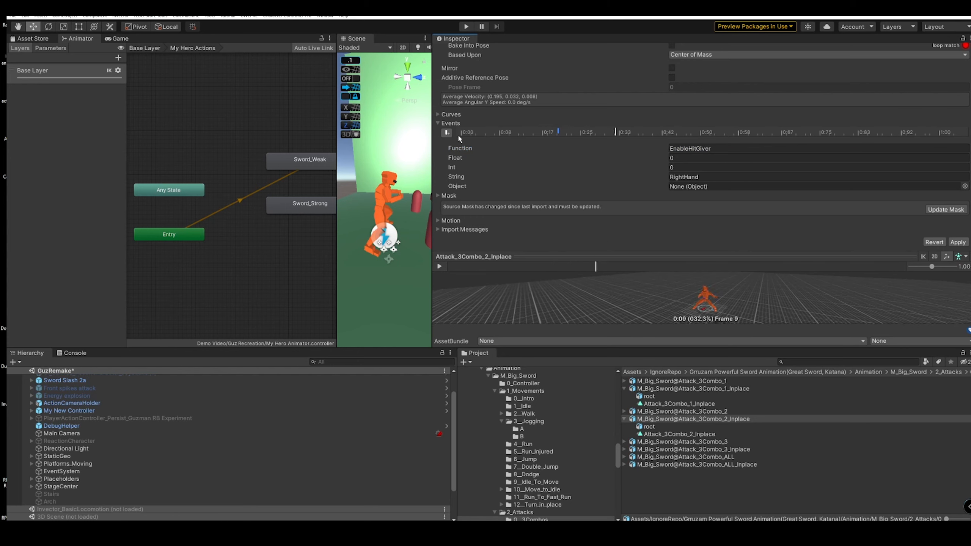
{"action": "left_click", "coordinate": [447, 132]}
{"action": "type", "text": "Disable"}
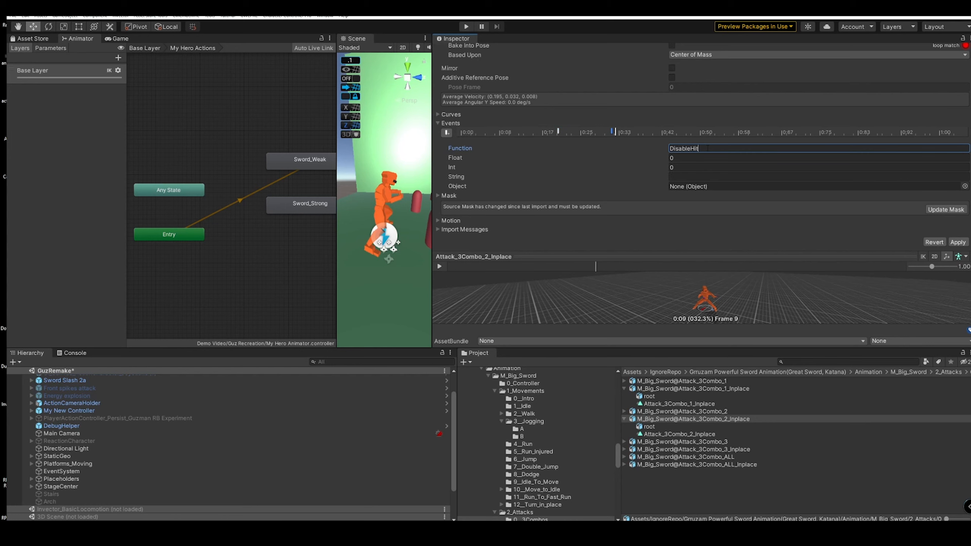
{"action": "key", "text": "Tab"}
{"action": "key", "text": "Tab"}
{"action": "key", "text": "Tab"}
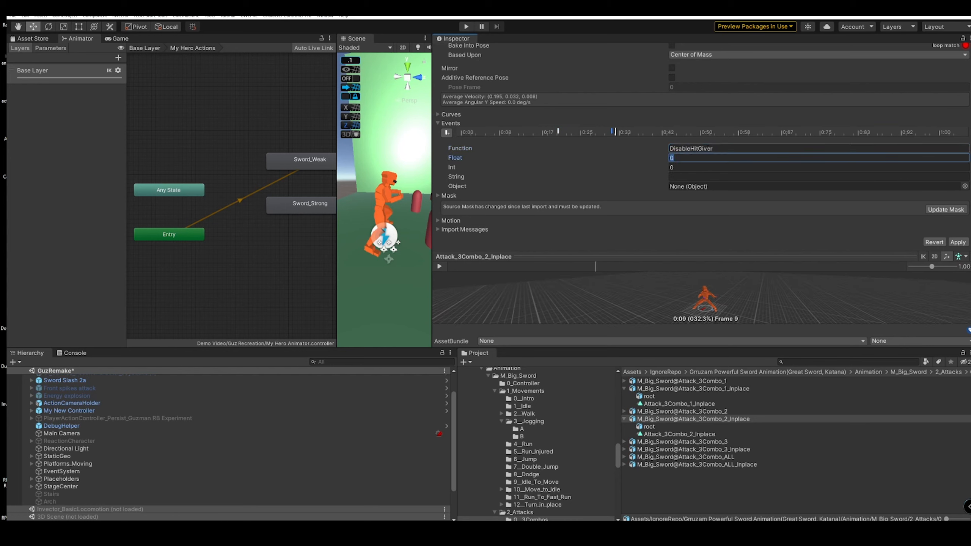
{"action": "type", "text": "RightHand"}
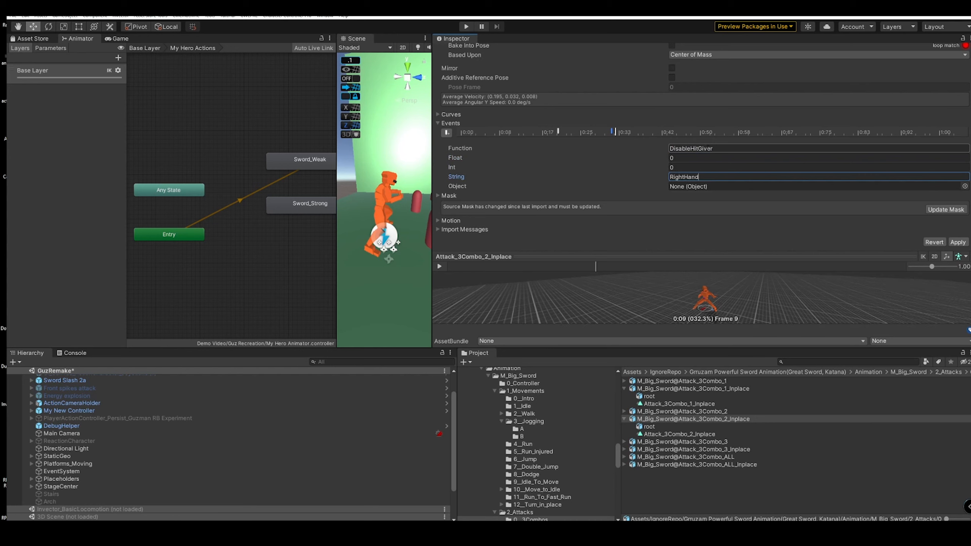
{"action": "left_click", "coordinate": [958, 242]}
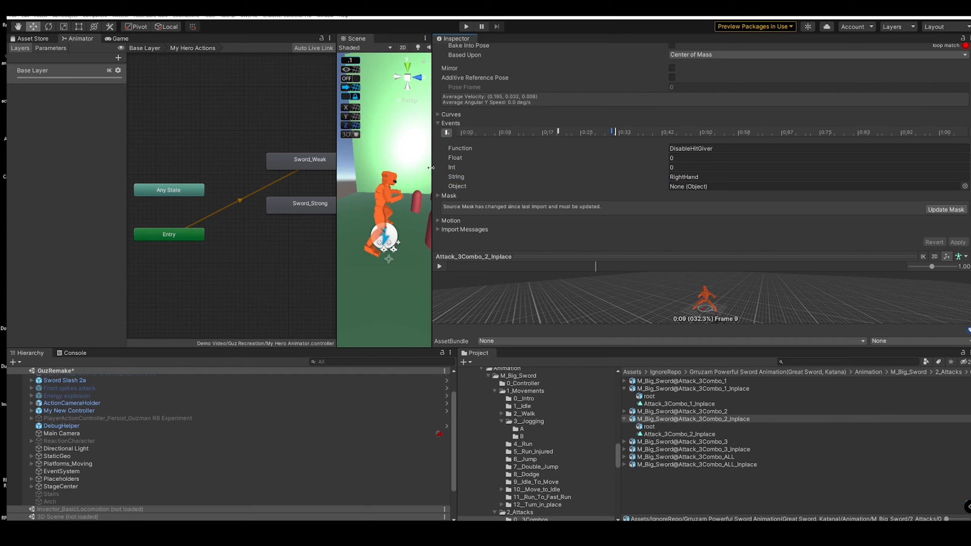
Step: Bring back the Game view, select My New Controller, and collapse its Player Character CC and Actor Hit Boxes components
{"action": "left_click_drag", "start_coordinate": [432, 171], "coordinate": [706, 171]}
{"action": "left_click", "coordinate": [45, 40]}
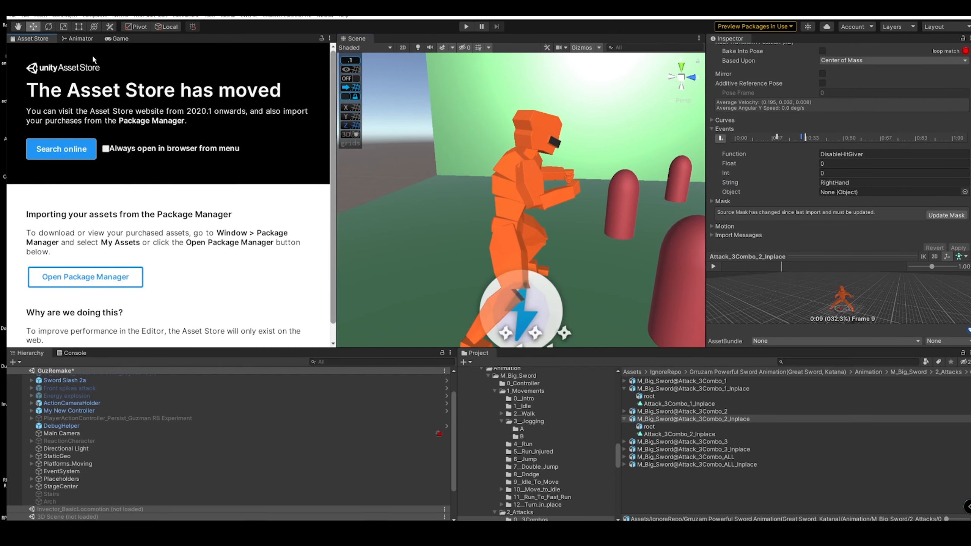
{"action": "left_click", "coordinate": [80, 37]}
{"action": "left_click", "coordinate": [114, 39]}
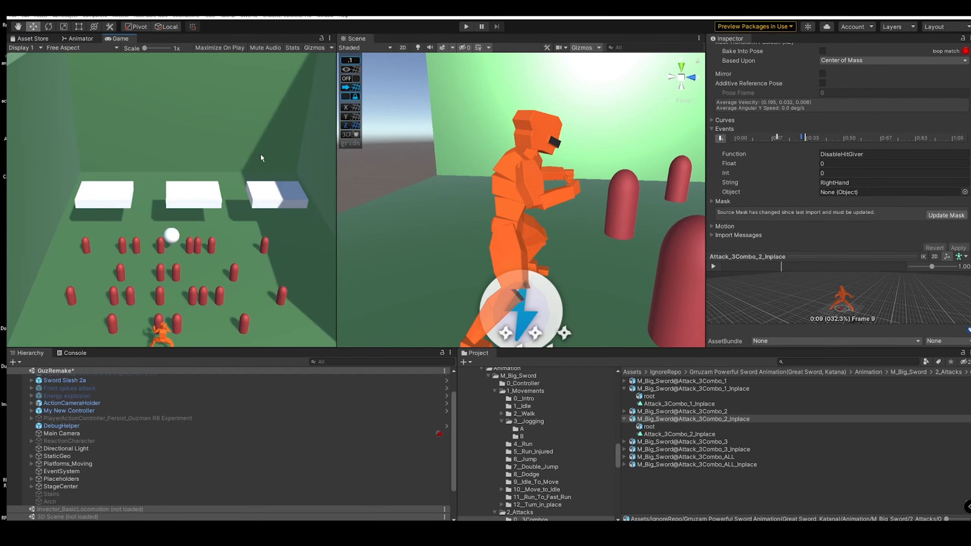
{"action": "left_click", "coordinate": [91, 404]}
{"action": "left_click", "coordinate": [99, 411]}
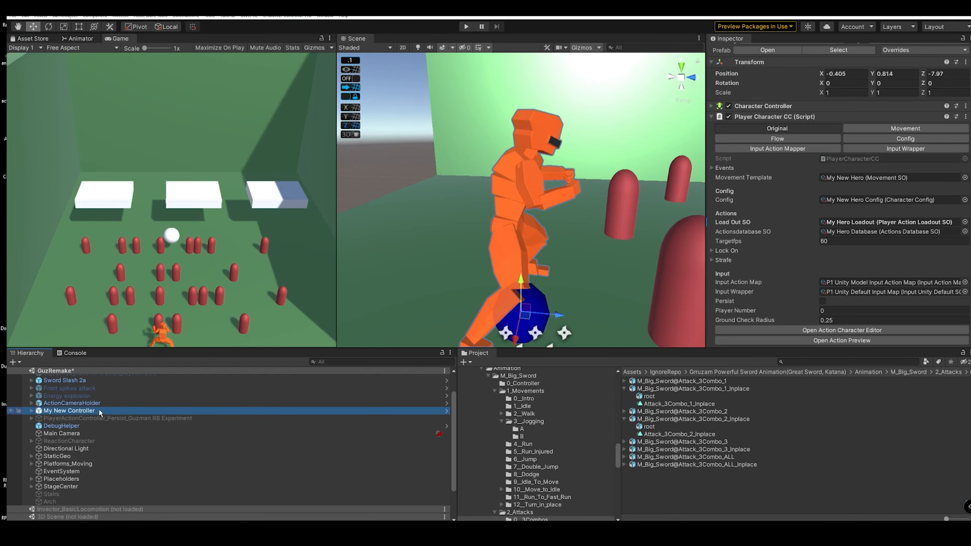
{"action": "left_click", "coordinate": [795, 117]}
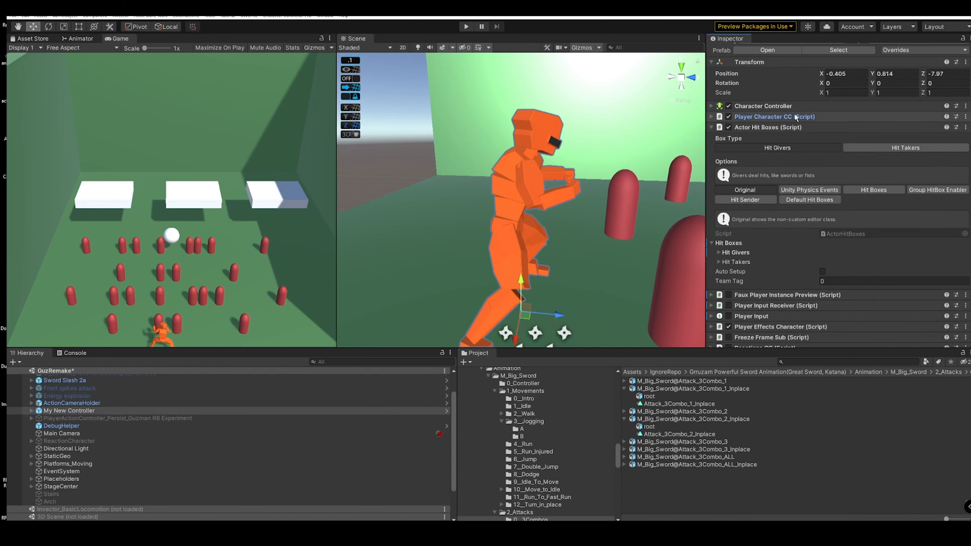
{"action": "left_click", "coordinate": [802, 130]}
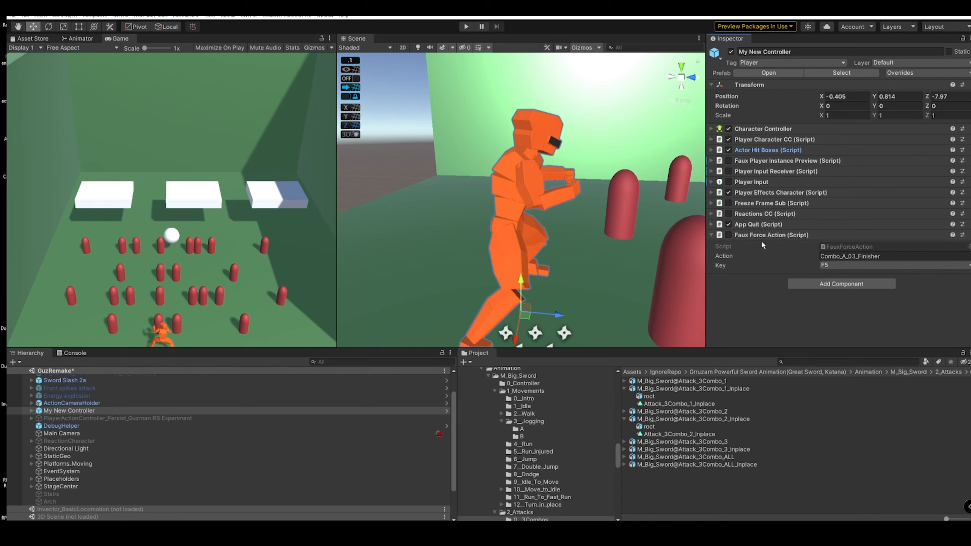
Step: Enable Faux Force Action on My New Controller, set its Action to Sword_Strong, and start Play mode
{"action": "left_click", "coordinate": [728, 235]}
{"action": "left_click", "coordinate": [852, 256]}
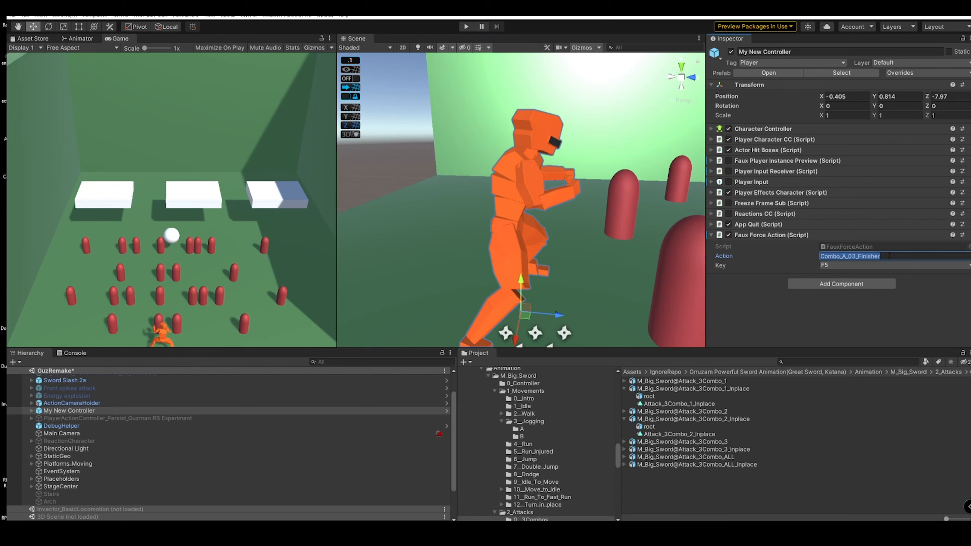
{"action": "type", "text": "Strong"}
{"action": "key", "text": "BackSpace"}
{"action": "key", "text": "BackSpace"}
{"action": "key", "text": "BackSpace"}
{"action": "type", "text": "word_Strong"}
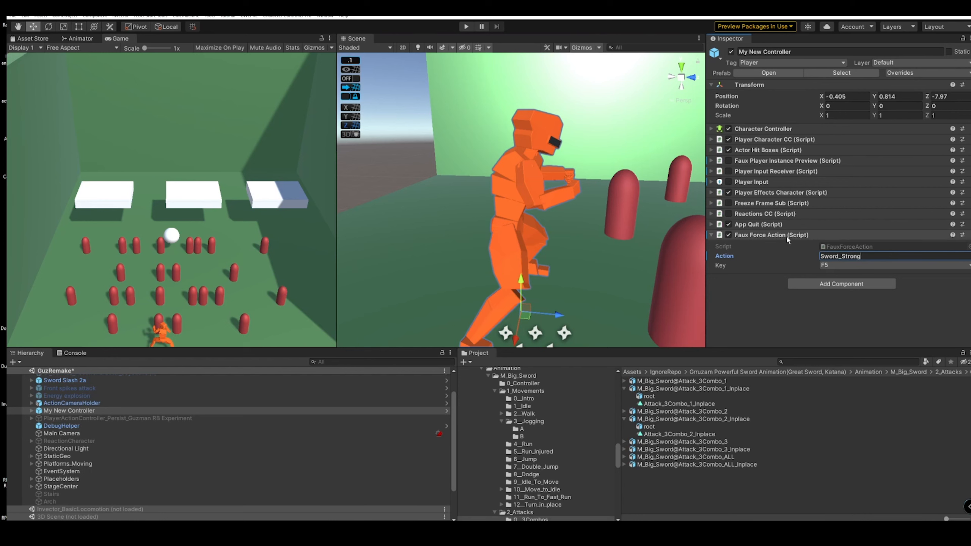
{"action": "left_click", "coordinate": [467, 27]}
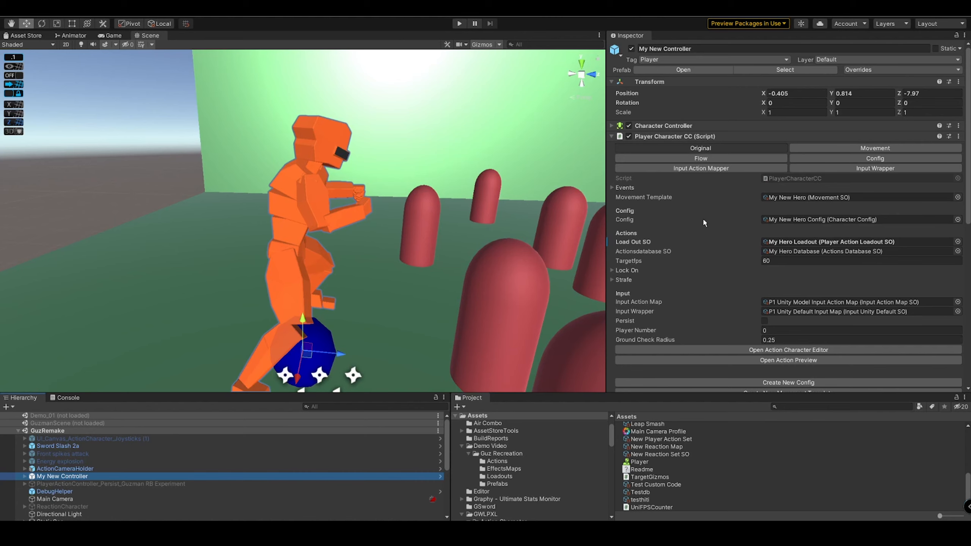
Step: Collapse the expanded script components, enable Faux Force Action, and set its Action to Sword_Strong
{"action": "left_click", "coordinate": [672, 137]}
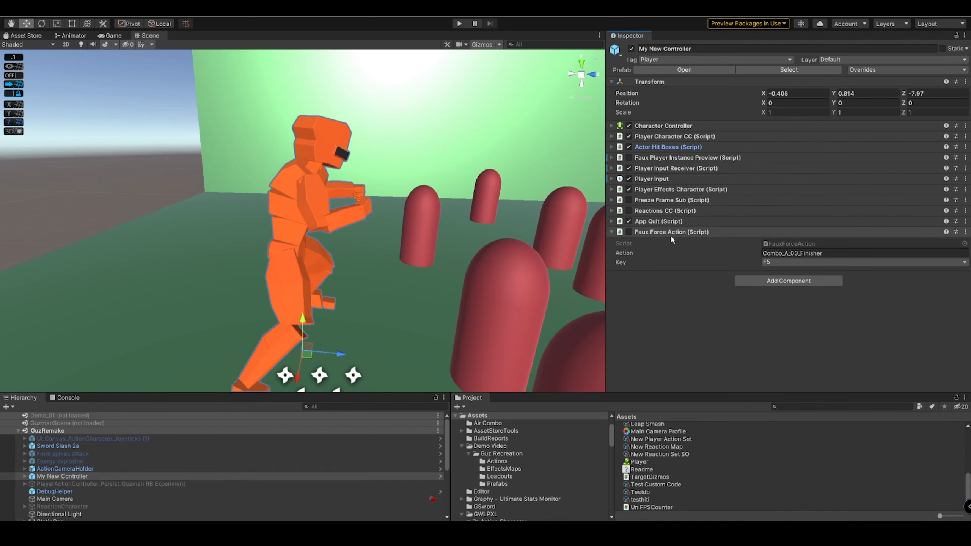
{"action": "left_click", "coordinate": [629, 232]}
{"action": "left_click", "coordinate": [809, 254]}
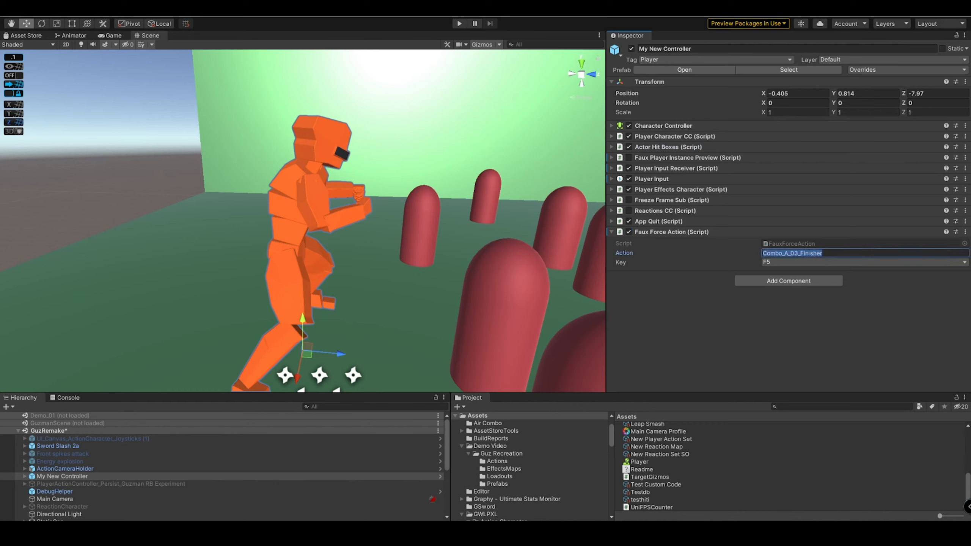
{"action": "type", "text": "Sword_Stri"}
Step: Play-test the character, pause the game to check the pose and the Console messages, and exit Play mode
{"action": "left_click", "coordinate": [460, 24]}
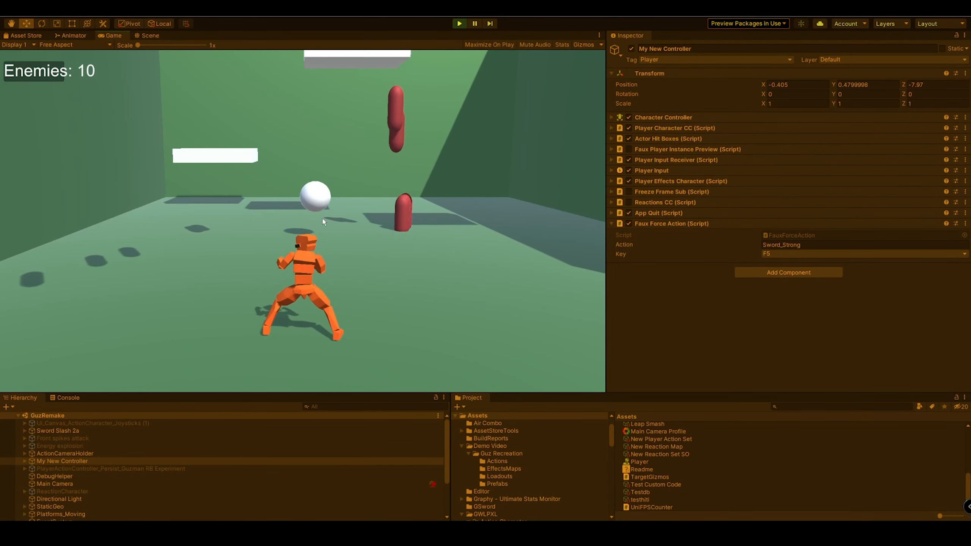
{"action": "key", "text": "ctrl+shift+p"}
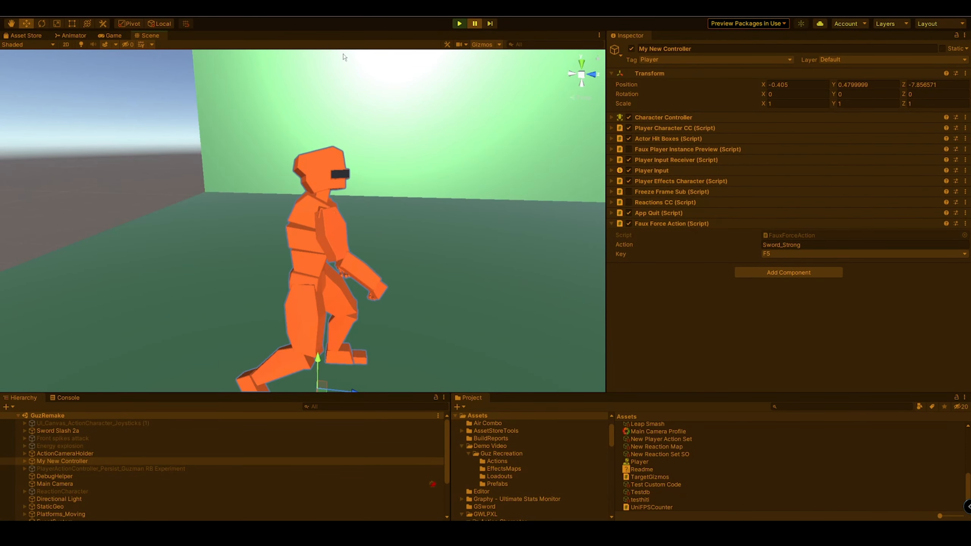
{"action": "left_click", "coordinate": [480, 21]}
{"action": "key", "text": "ctrl+shift+p"}
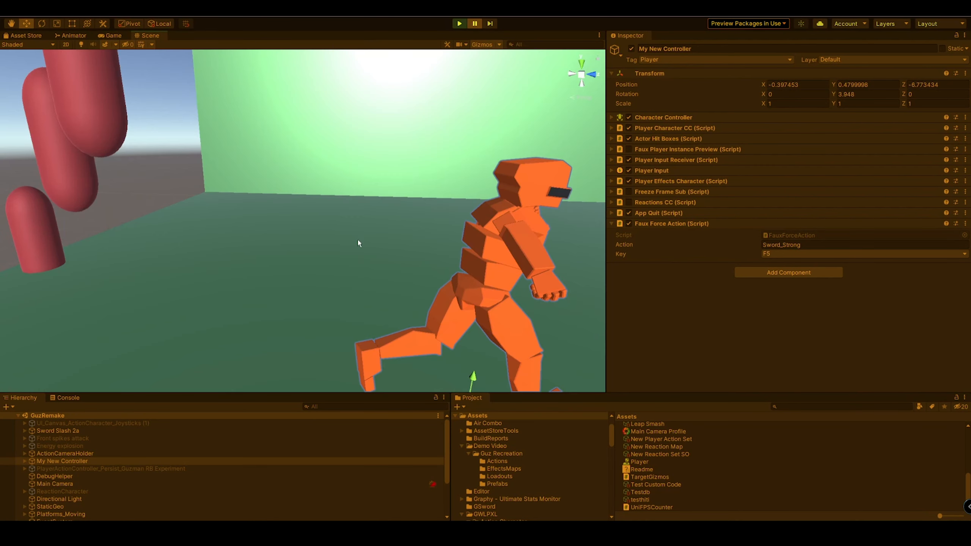
{"action": "left_click", "coordinate": [63, 400]}
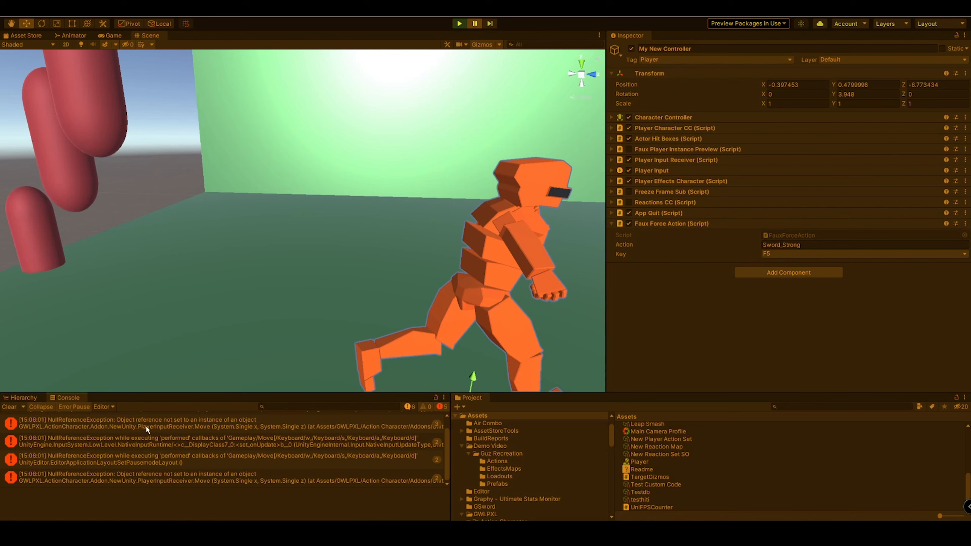
{"action": "scroll", "coordinate": [146, 424], "scroll_direction": "up", "scroll_amount": 1}
{"action": "scroll", "coordinate": [181, 436], "scroll_direction": "down", "scroll_amount": 1}
{"action": "key", "text": "ctrl+p"}
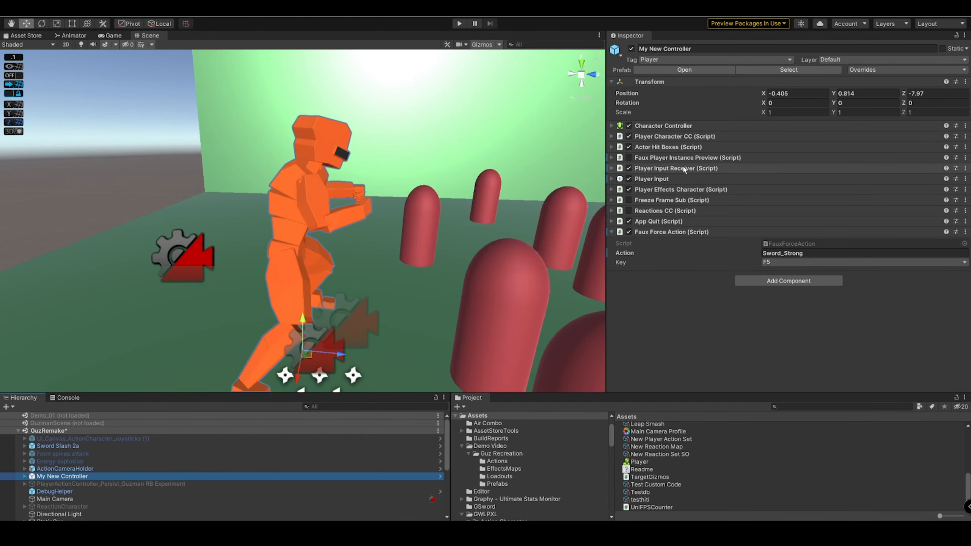
Step: Disable the Player Input and Player Input Receiver components on My New Controller, keeping Player Effects Character enabled
{"action": "left_click", "coordinate": [628, 178]}
{"action": "left_click", "coordinate": [629, 189]}
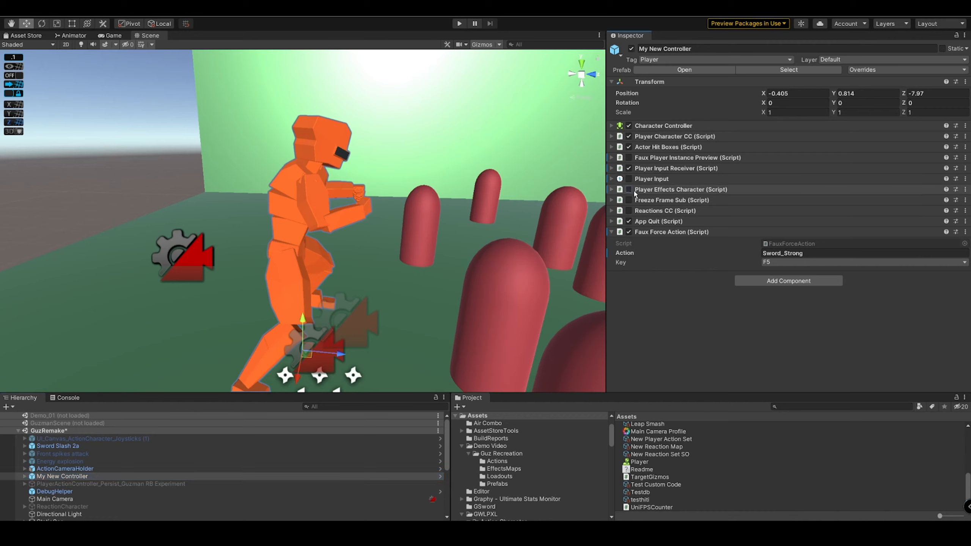
{"action": "left_click", "coordinate": [628, 189]}
{"action": "left_click", "coordinate": [628, 168]}
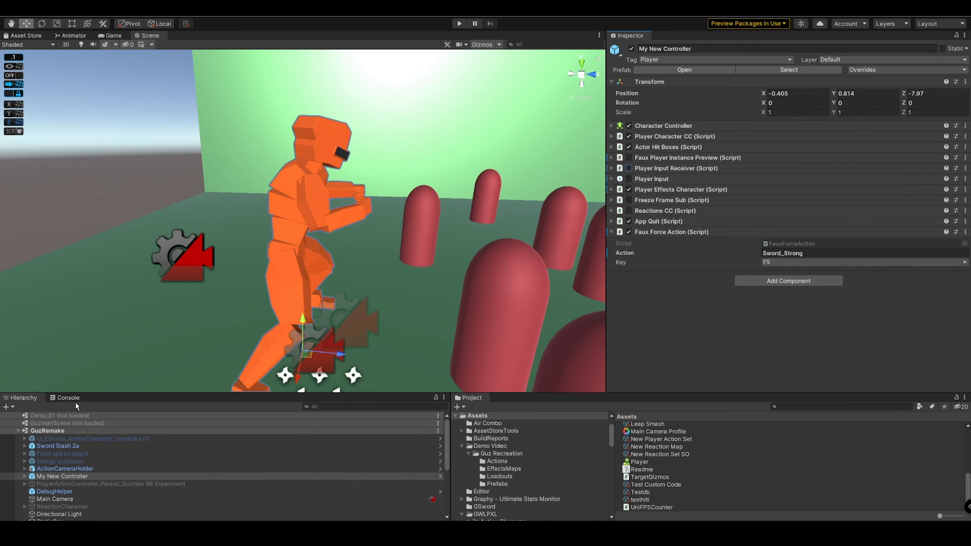
Step: Clear the Console messages and look over the Player Character CC component's settings
{"action": "left_click", "coordinate": [65, 397]}
{"action": "left_click", "coordinate": [10, 407]}
{"action": "left_click", "coordinate": [22, 397]}
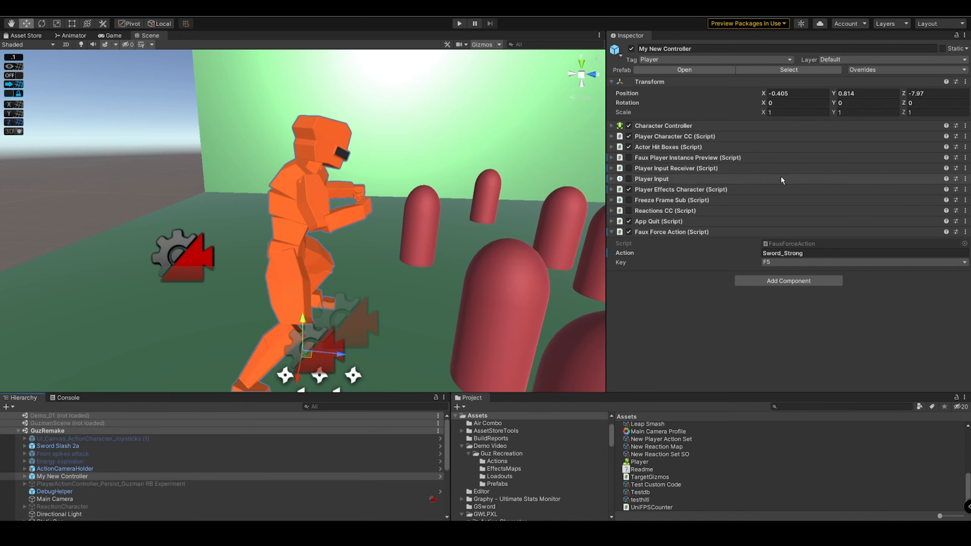
{"action": "left_click", "coordinate": [696, 137]}
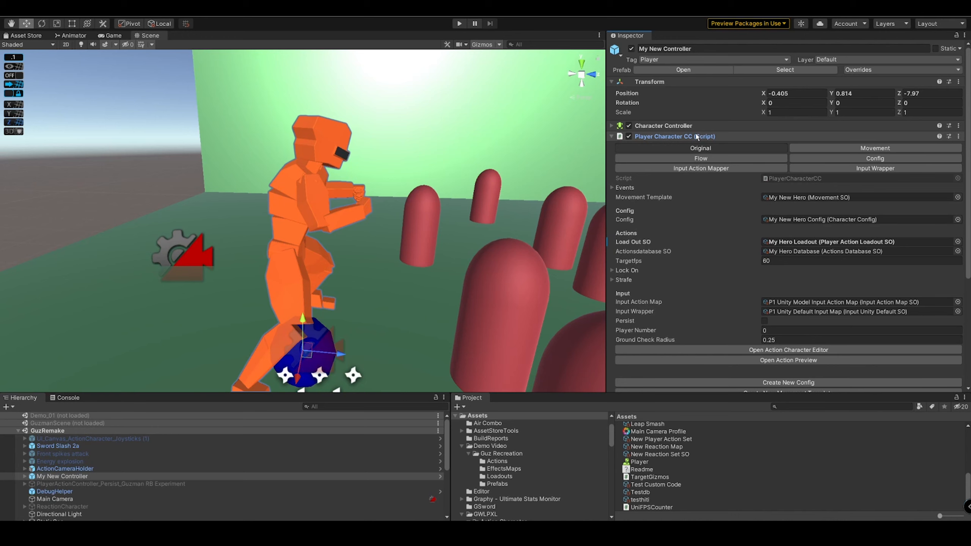
{"action": "left_click", "coordinate": [697, 136]}
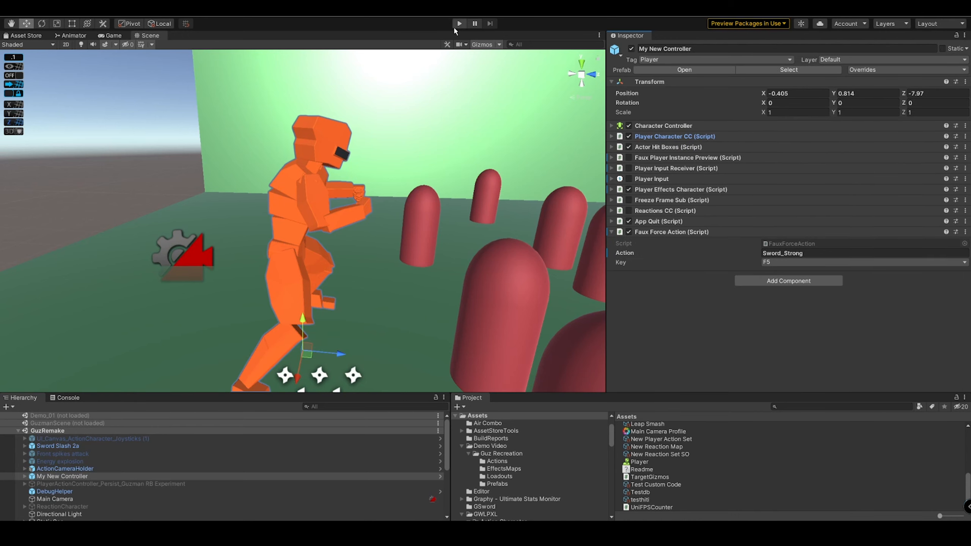
Step: Play-test the Sword_Strong action by running the character among the enemies and triggering it repeatedly, and exit Play mode
{"action": "left_click", "coordinate": [459, 24]}
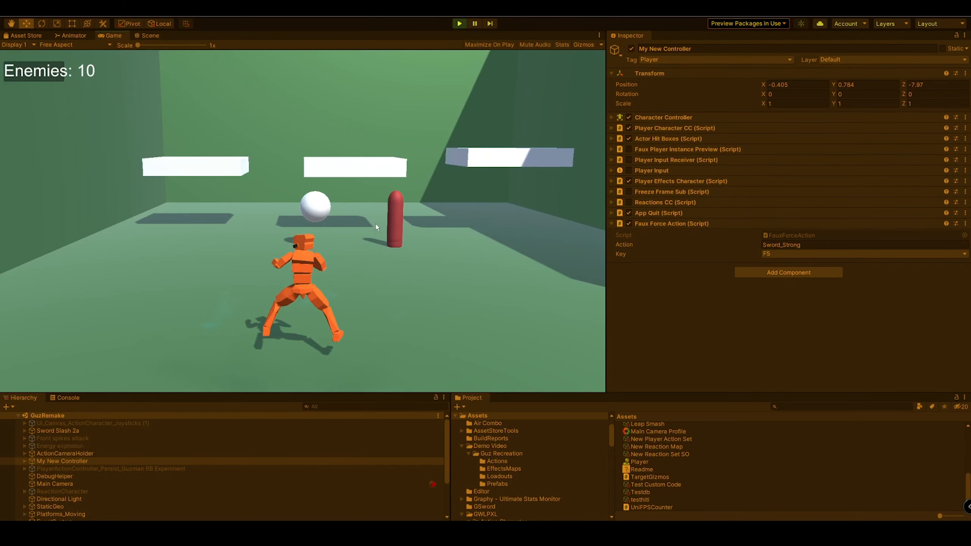
{"action": "key", "text": "d"}
{"action": "key", "text": "w"}
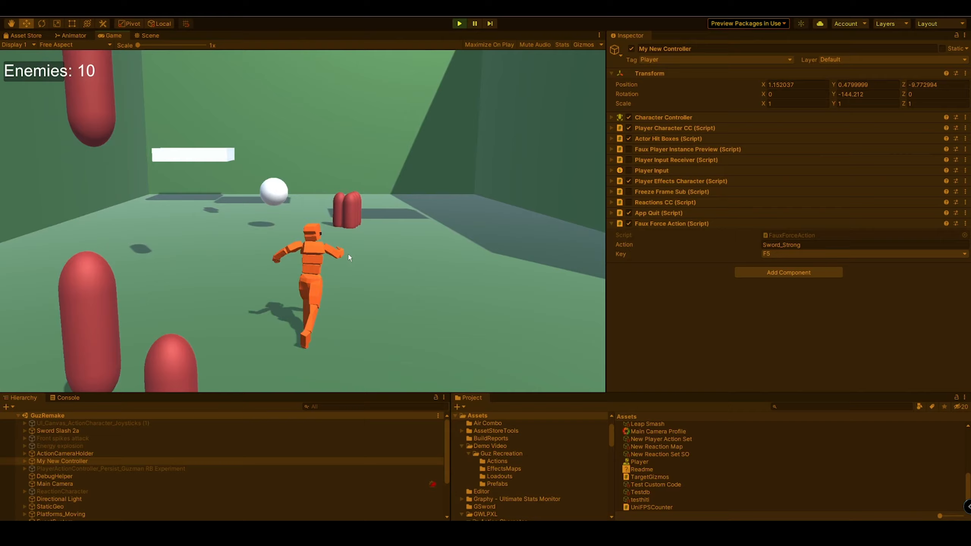
{"action": "key", "text": "F5"}
{"action": "key", "text": "d"}
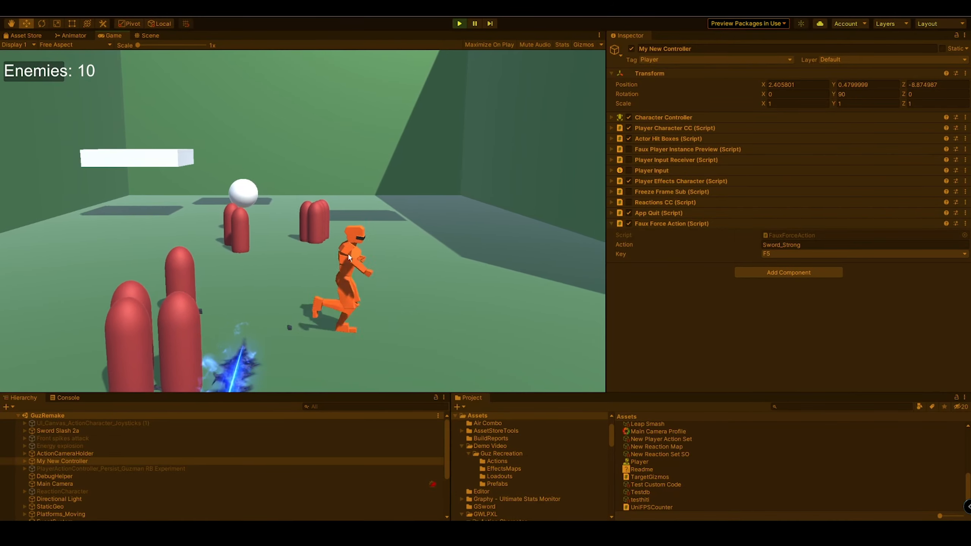
{"action": "key", "text": "w"}
{"action": "key", "text": "a"}
{"action": "key", "text": "F5"}
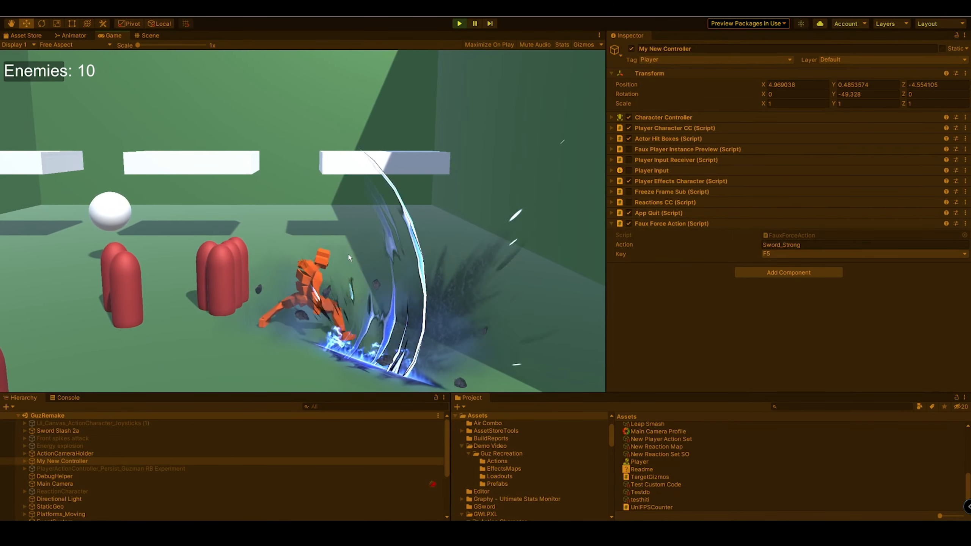
{"action": "key", "text": "F5"}
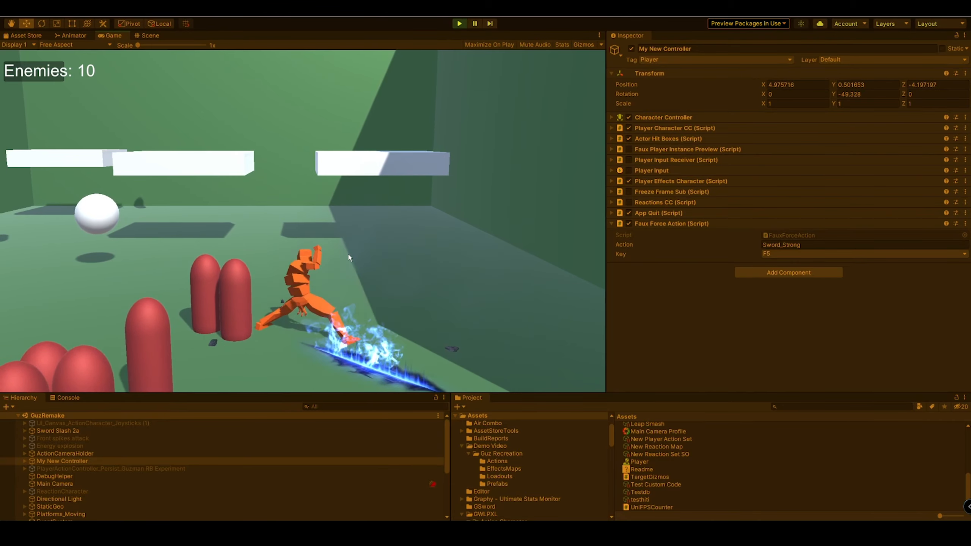
{"action": "key", "text": "a"}
{"action": "key", "text": "s"}
{"action": "key", "text": "a"}
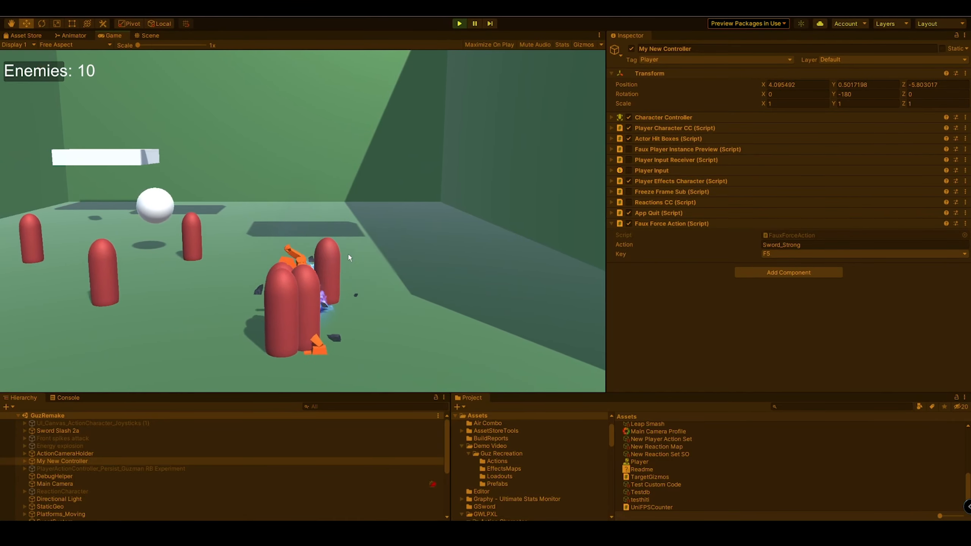
{"action": "key", "text": "s"}
{"action": "key", "text": "F5"}
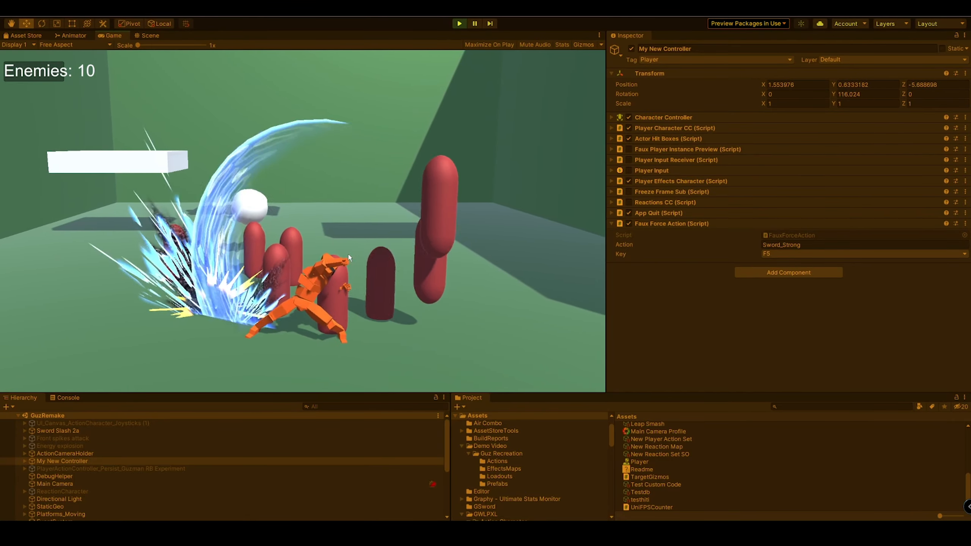
{"action": "key", "text": "F5"}
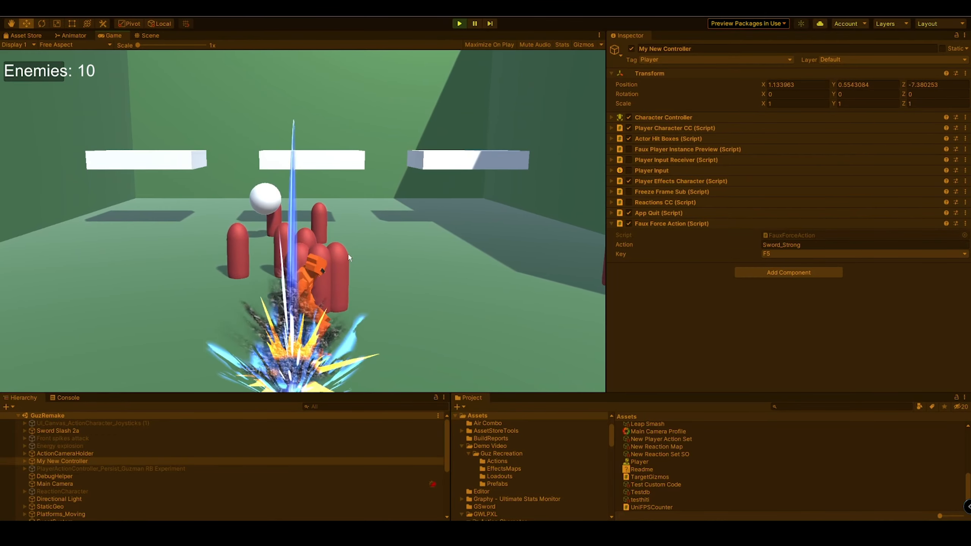
{"action": "key", "text": "a"}
{"action": "key", "text": "d"}
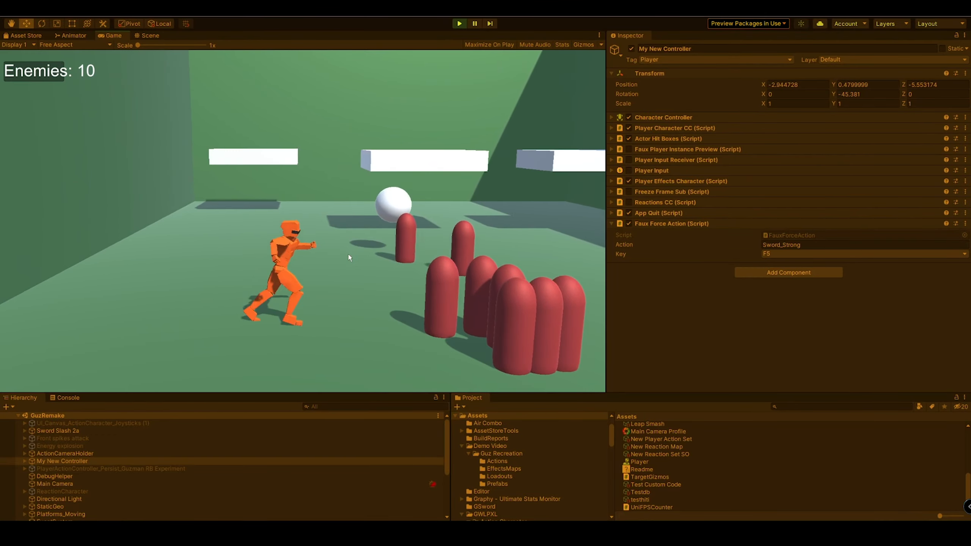
{"action": "key", "text": "F5"}
{"action": "key", "text": "F5"}
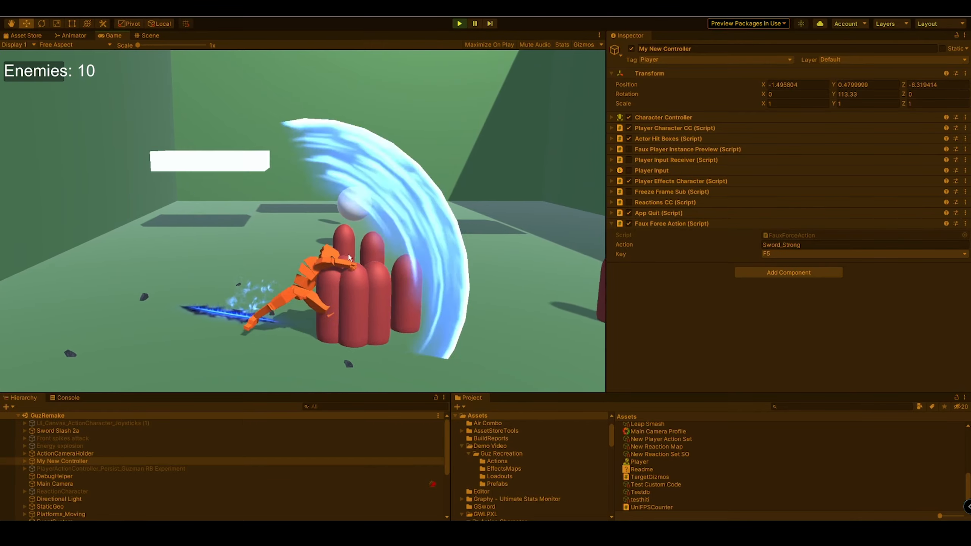
{"action": "key", "text": "a"}
{"action": "key", "text": "w"}
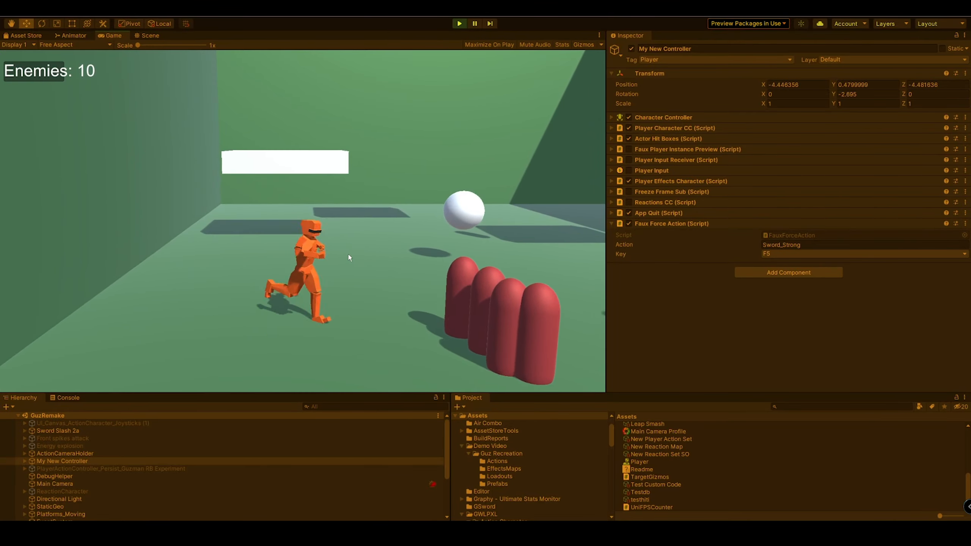
{"action": "key", "text": "d"}
{"action": "key", "text": "F5"}
{"action": "key", "text": "a"}
{"action": "key", "text": "s"}
{"action": "key", "text": "d"}
{"action": "key", "text": "F5"}
{"action": "key", "text": "d"}
{"action": "key", "text": "a"}
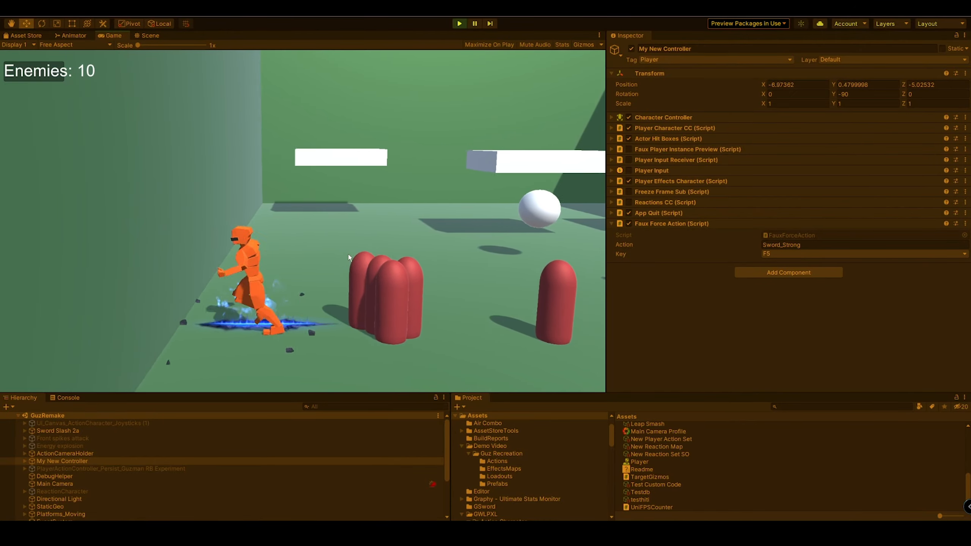
{"action": "key", "text": "d"}
{"action": "key", "text": "F5"}
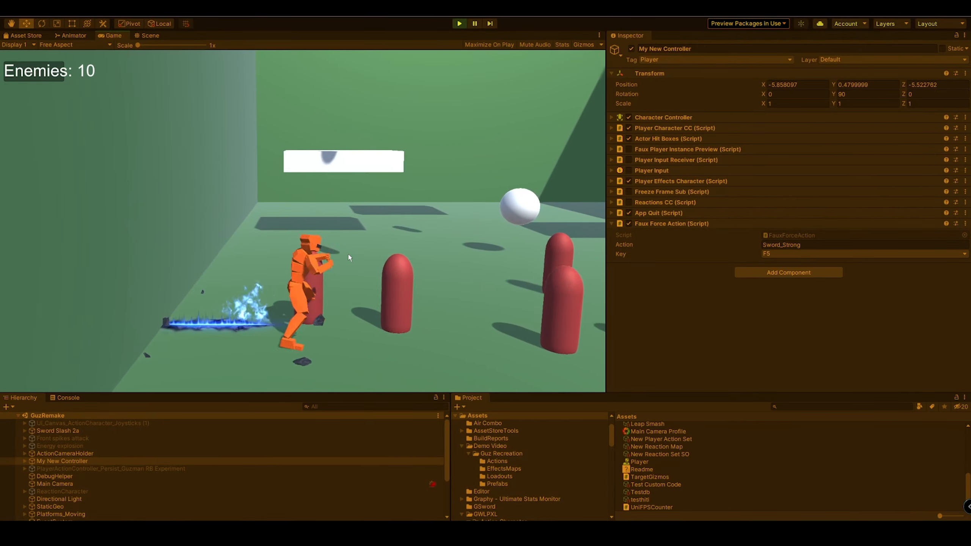
{"action": "key", "text": "F5"}
{"action": "key", "text": "F5"}
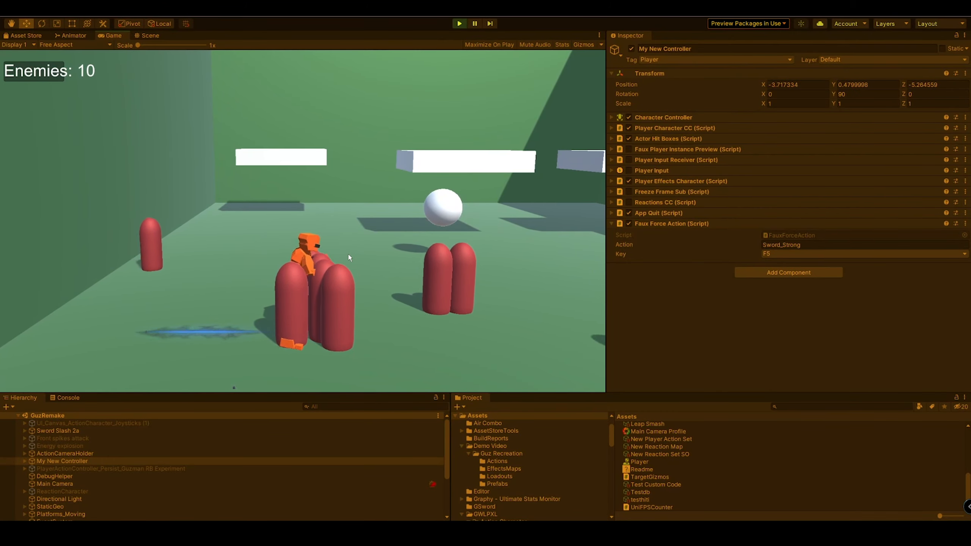
{"action": "key", "text": "F5"}
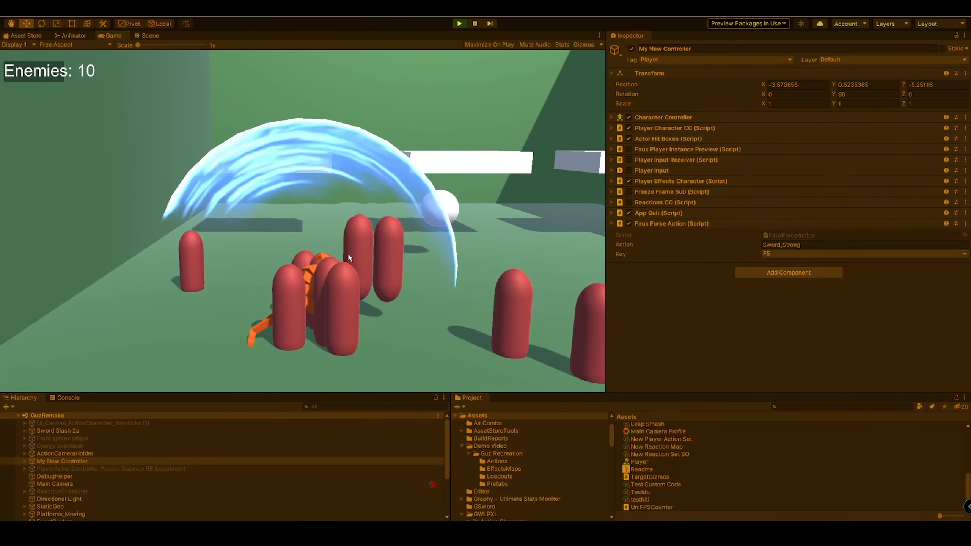
{"action": "left_click", "coordinate": [459, 23]}
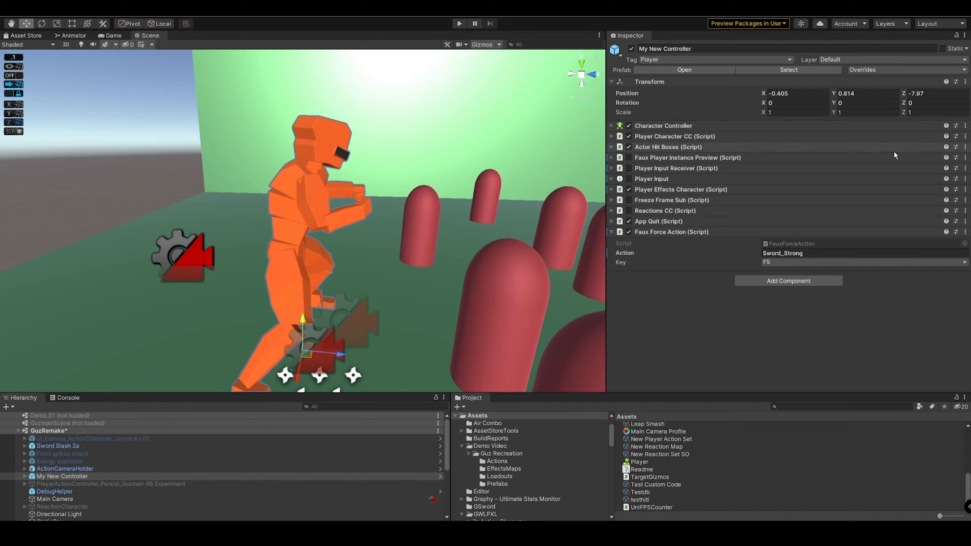
Step: Show the Hit Givers' Hit Boxes in My New Controller's Actor Hit Boxes component and enlarge the Hierarchy area
{"action": "left_click", "coordinate": [686, 147]}
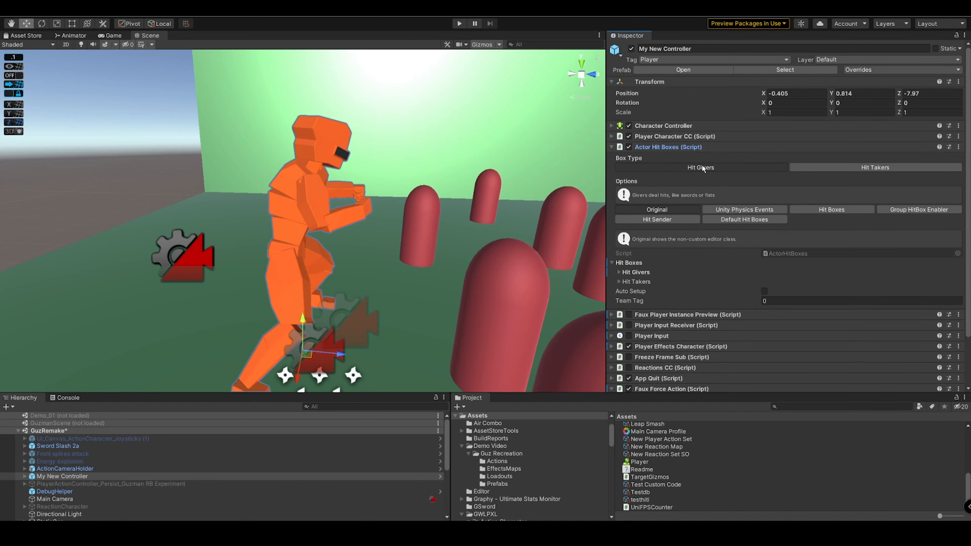
{"action": "left_click", "coordinate": [837, 210]}
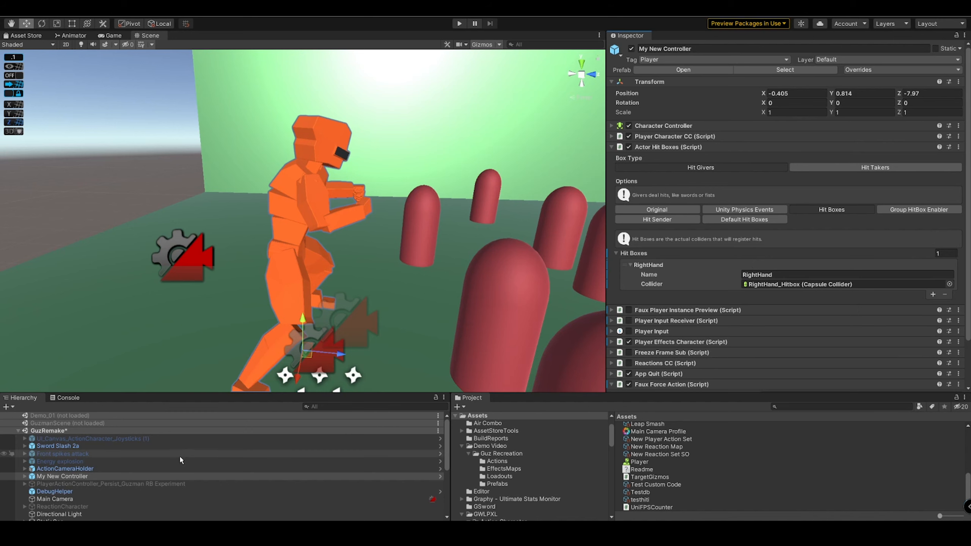
{"action": "left_click_drag", "start_coordinate": [208, 394], "coordinate": [238, 282]}
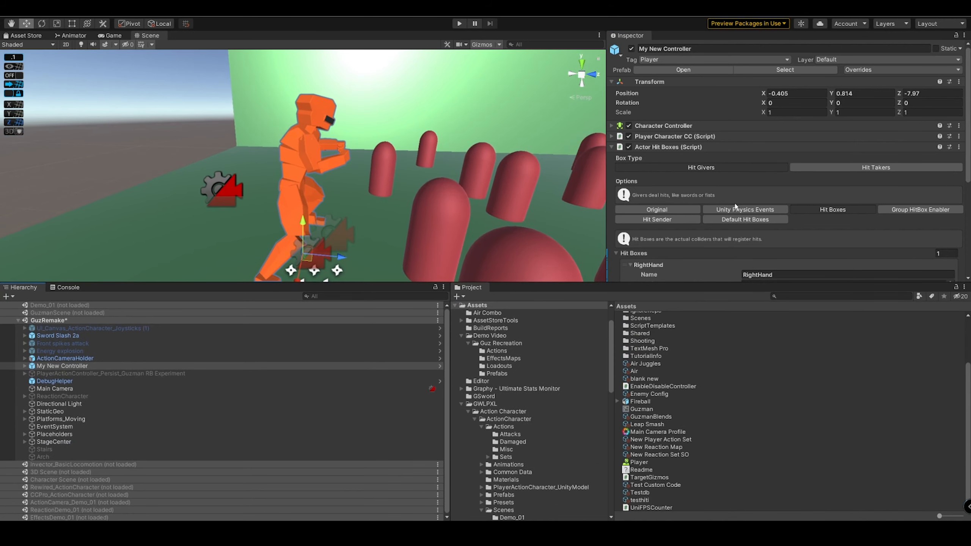
{"action": "scroll", "coordinate": [711, 189], "scroll_direction": "down", "scroll_amount": 3}
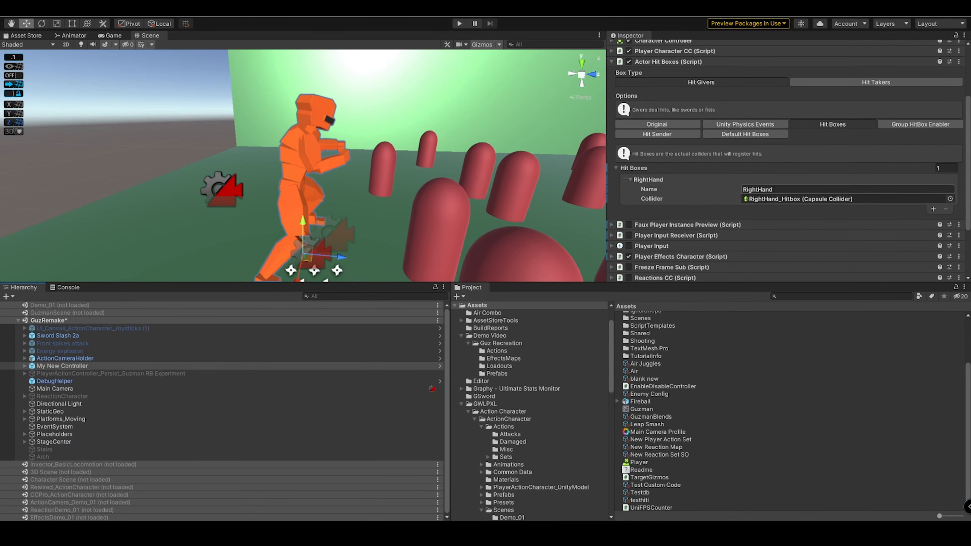
Step: Locate the RightHand hit box's collider object under My New Controller and select it
{"action": "left_click", "coordinate": [25, 366]}
{"action": "left_click", "coordinate": [32, 381]}
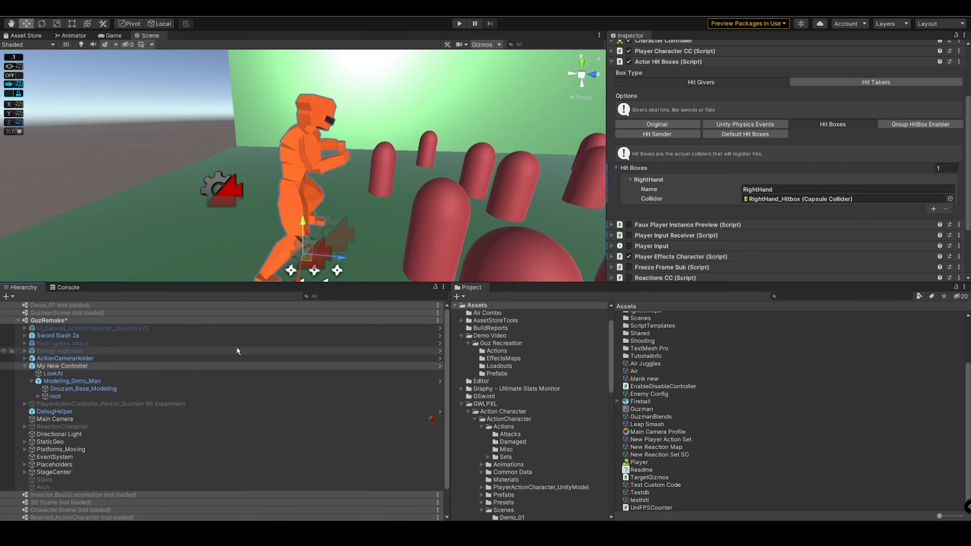
{"action": "left_click", "coordinate": [780, 200]}
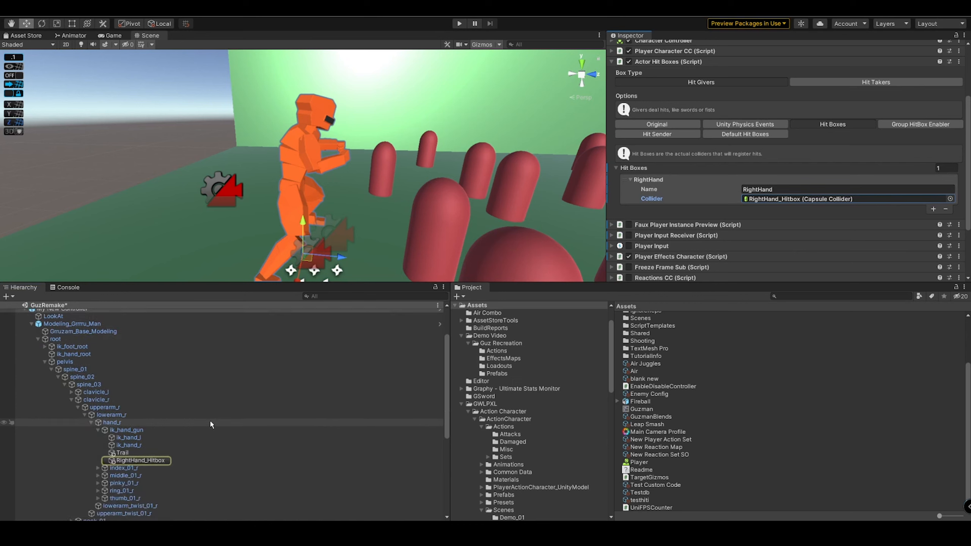
{"action": "left_click", "coordinate": [170, 431]}
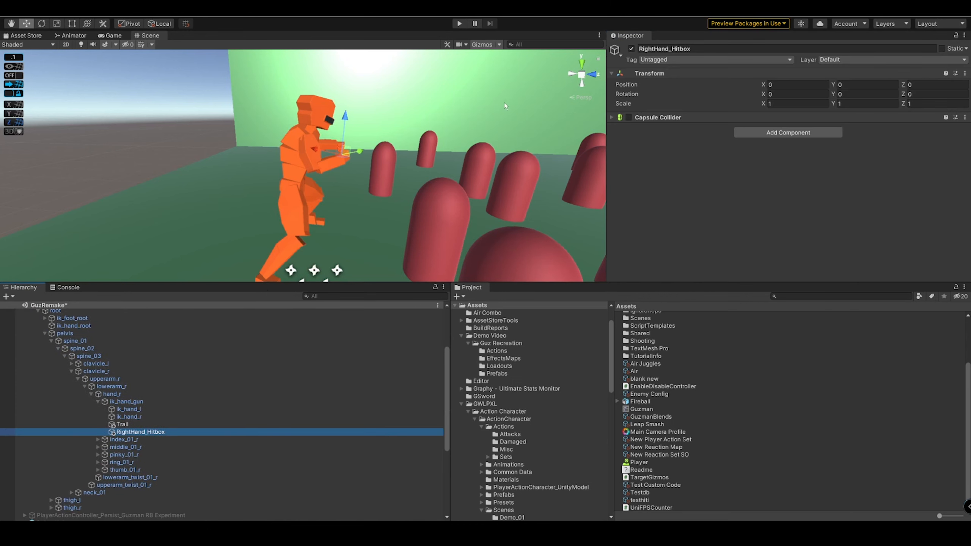
Step: Expand RightHand_Hitbox's Capsule Collider and examine its extent around the character's right hand up close
{"action": "left_click", "coordinate": [677, 121]}
{"action": "scroll", "coordinate": [311, 164], "scroll_direction": "up", "scroll_amount": 5}
{"action": "scroll", "coordinate": [311, 164], "scroll_direction": "down", "scroll_amount": 3}
{"action": "scroll", "coordinate": [411, 171], "scroll_direction": "up", "scroll_amount": 4}
{"action": "middle_click_drag", "start_coordinate": [411, 171], "coordinate": [309, 200]}
{"action": "scroll", "coordinate": [310, 203], "scroll_direction": "up", "scroll_amount": 2}
{"action": "right_click_drag", "start_coordinate": [309, 203], "coordinate": [267, 211]}
{"action": "middle_click_drag", "start_coordinate": [266, 212], "coordinate": [240, 222]}
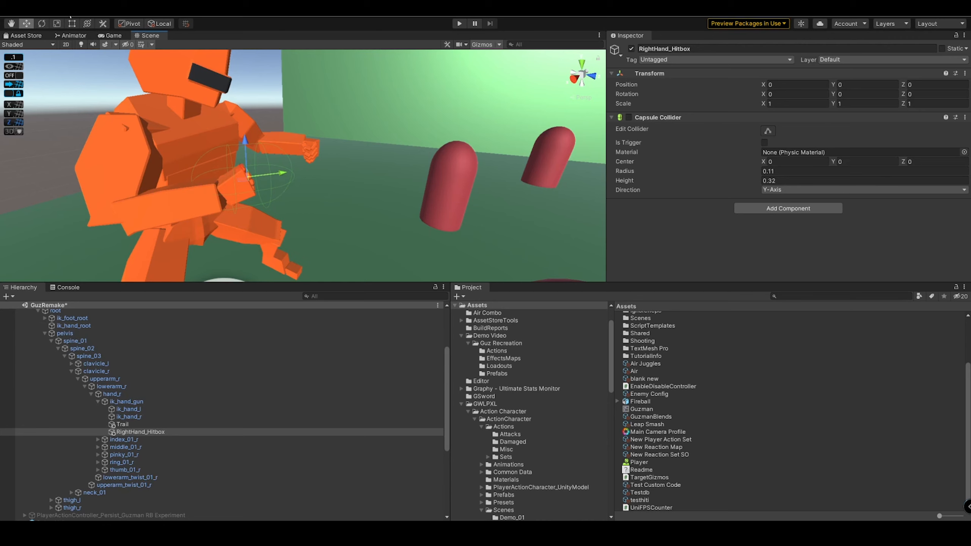
{"action": "left_click", "coordinate": [69, 16]}
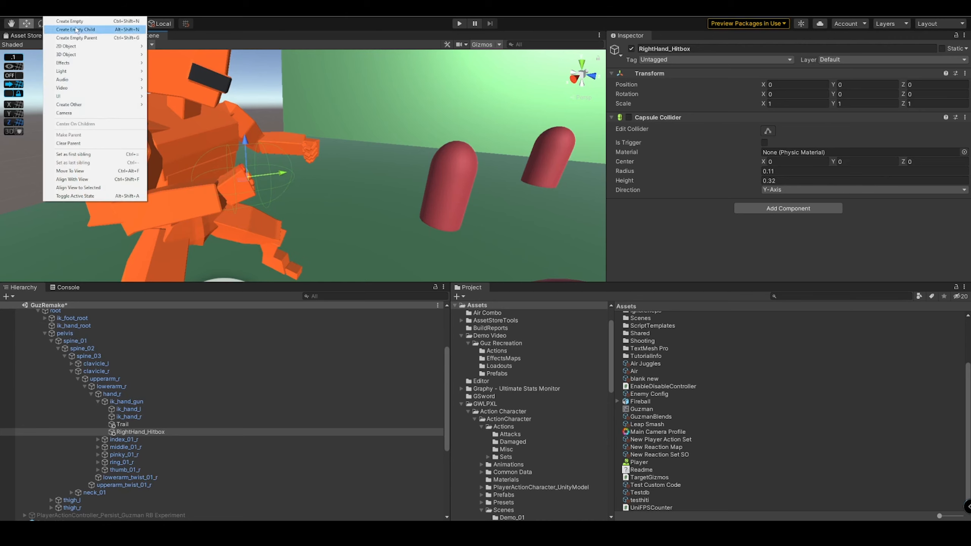
{"action": "left_click", "coordinate": [75, 30]}
{"action": "type", "text": "RightHand"}
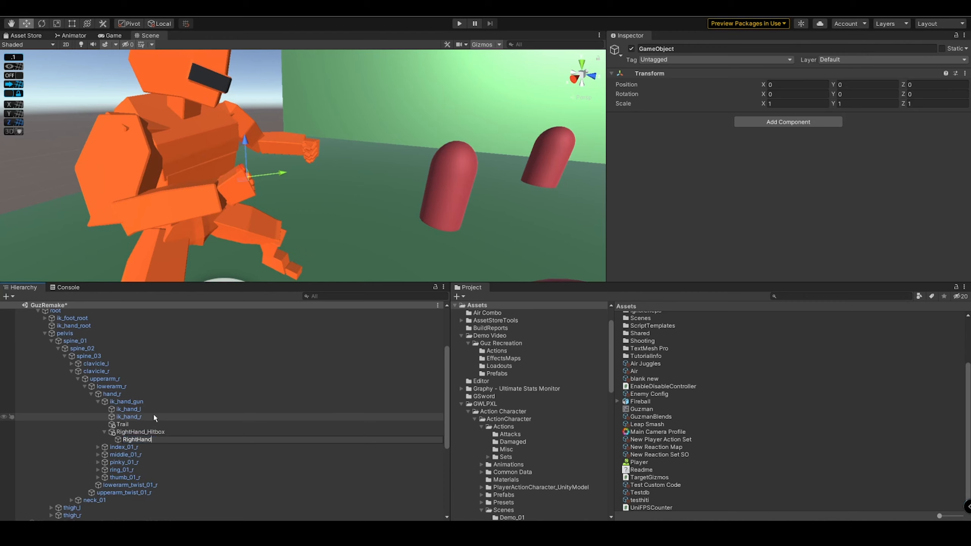
{"action": "type", "text": "_Extender"}
{"action": "key", "text": "Return"}
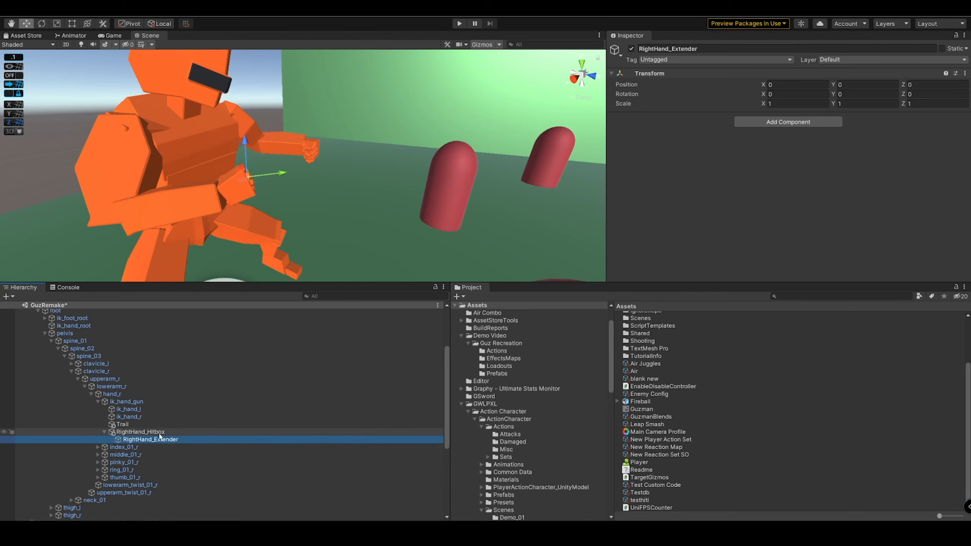
{"action": "key", "text": "Delete"}
Step: Rename the right hand's hit-box object as RightHand_Hitbox_Small
{"action": "left_click", "coordinate": [171, 431]}
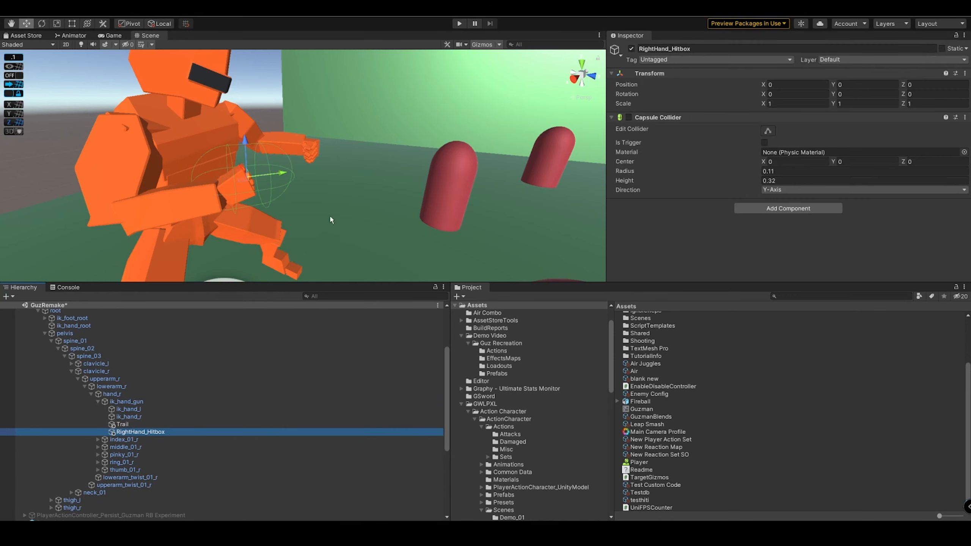
{"action": "key", "text": "F2"}
{"action": "key", "text": "End"}
{"action": "type", "text": "_Small"}
{"action": "key", "text": "Return"}
Step: Duplicate RightHand_Hitbox_Small and name the copy RightHand_Hitbox_Large
{"action": "key", "text": "ctrl+d"}
{"action": "key", "text": "End"}
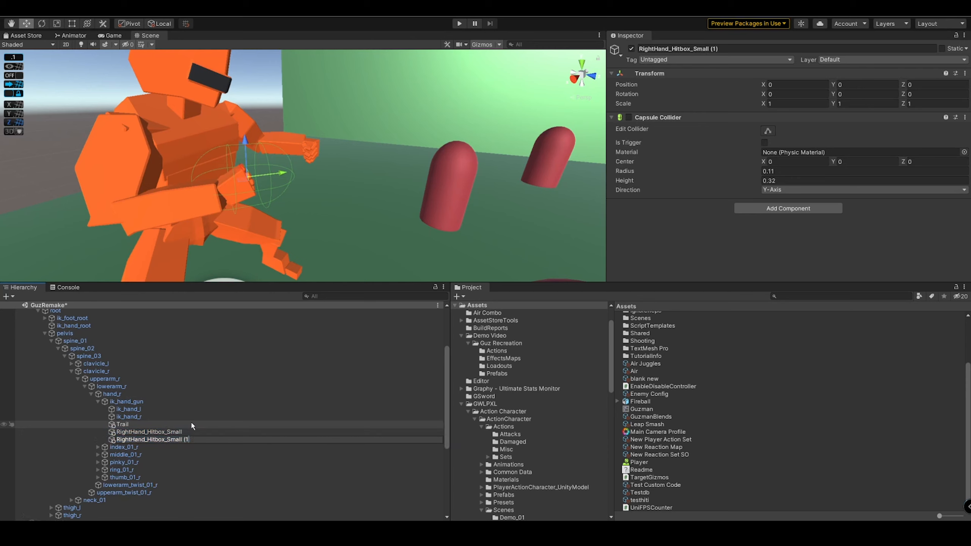
{"action": "type", "text": "_Large"}
{"action": "key", "text": "Return"}
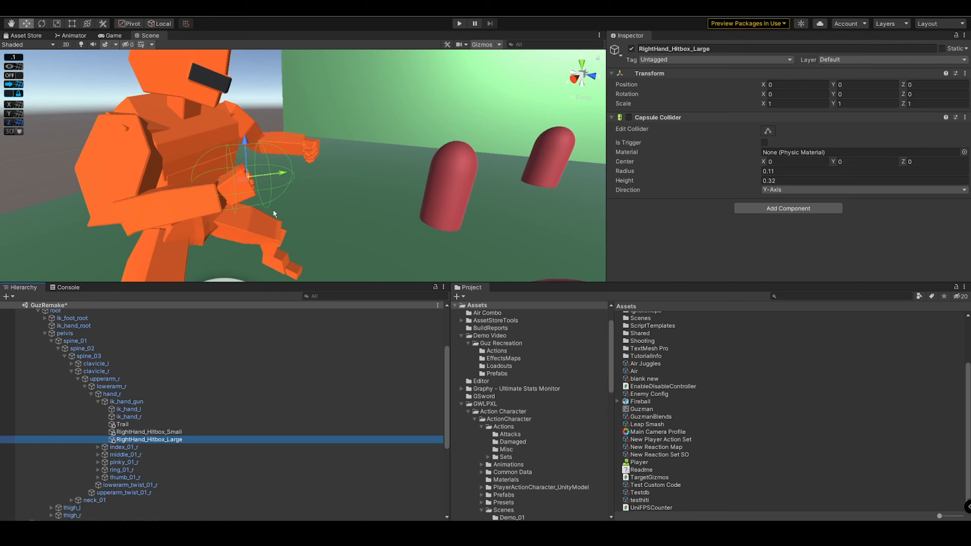
Step: Enable RightHand_Hitbox_Large's Capsule Collider, set its height to 0.77 and center Y to 0.21, and save the scene
{"action": "left_click", "coordinate": [629, 118]}
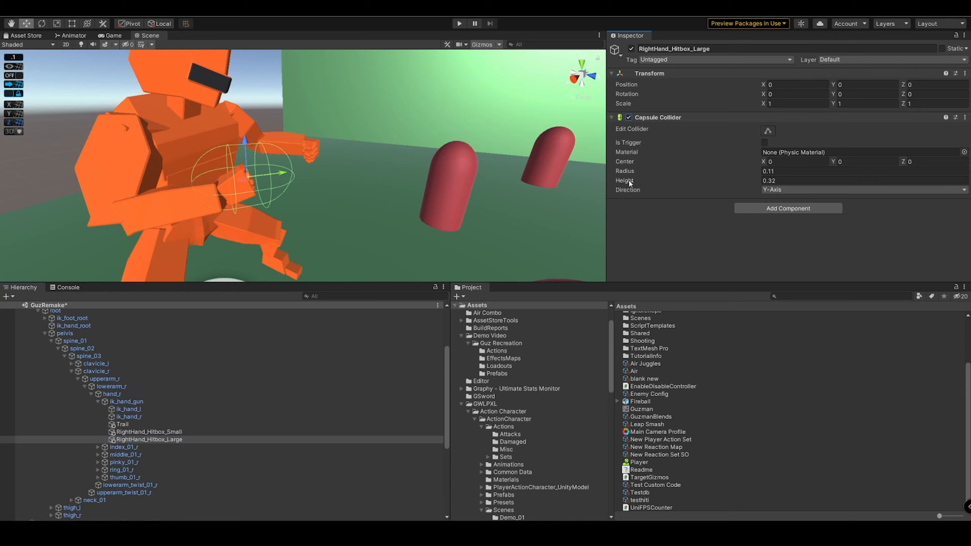
{"action": "left_click_drag", "start_coordinate": [635, 177], "coordinate": [641, 181]}
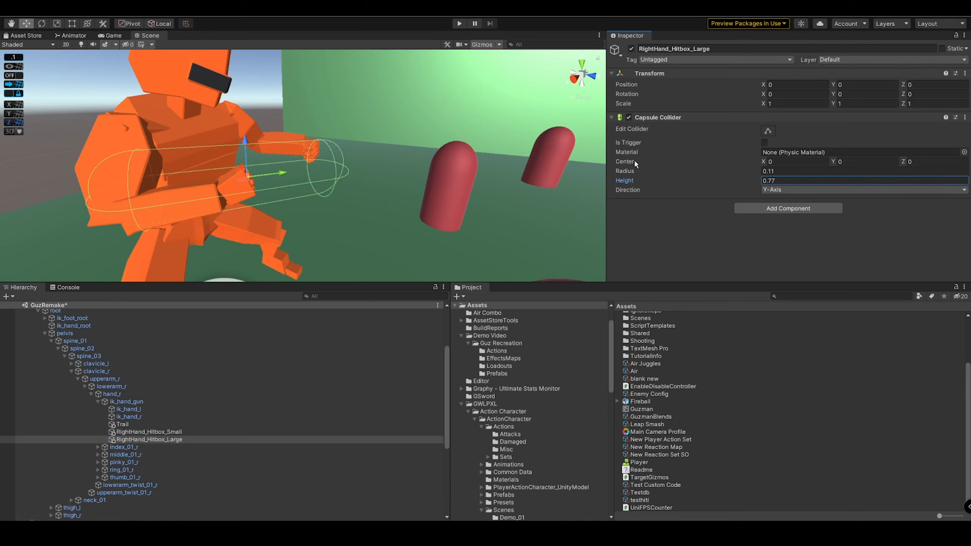
{"action": "left_click_drag", "start_coordinate": [834, 162], "coordinate": [841, 163]}
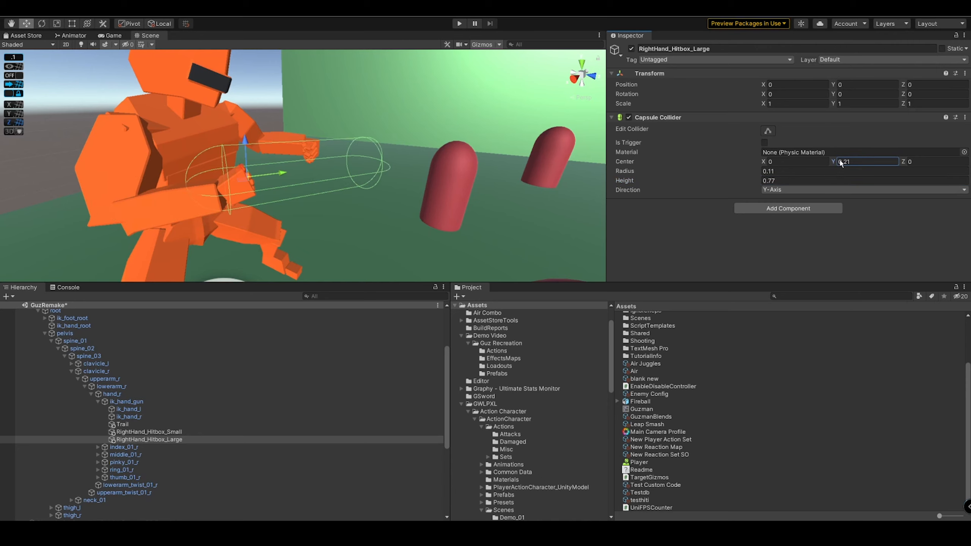
{"action": "key", "text": "ctrl+s"}
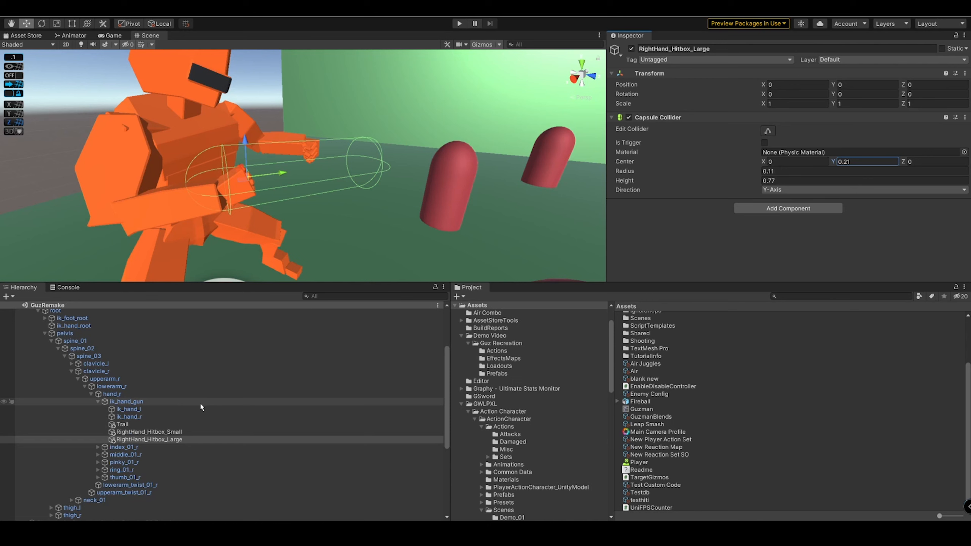
Step: Add a second hit-giver hit box named RightHand_Large to My New Controller's Actor Hit Boxes
{"action": "scroll", "coordinate": [191, 395], "scroll_direction": "up", "scroll_amount": 5}
{"action": "left_click", "coordinate": [25, 366]}
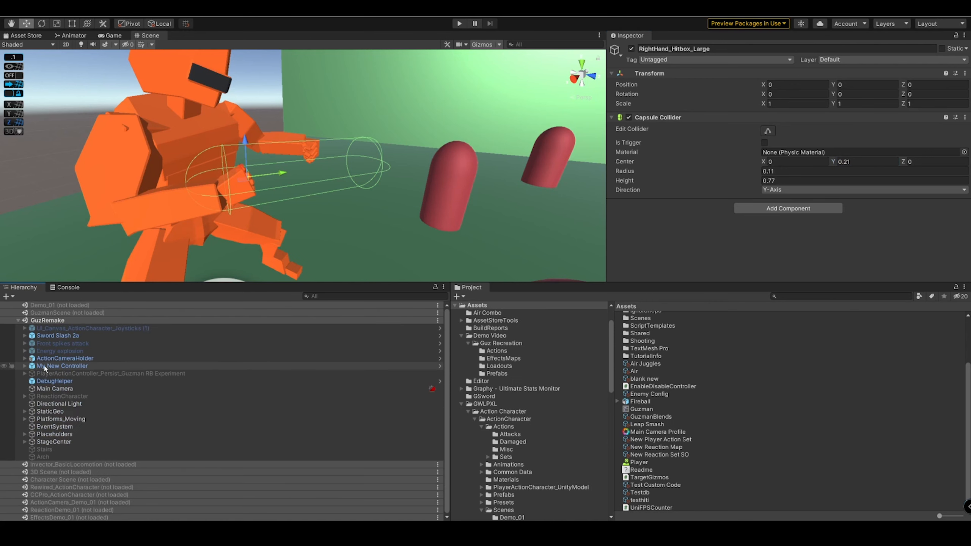
{"action": "left_click", "coordinate": [42, 367]}
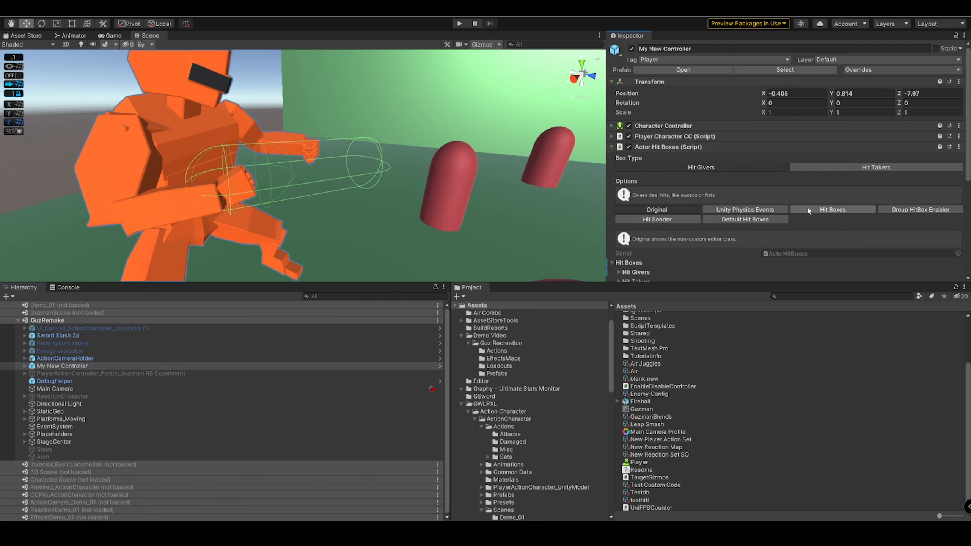
{"action": "left_click", "coordinate": [833, 210]}
{"action": "scroll", "coordinate": [774, 187], "scroll_direction": "down", "scroll_amount": 5}
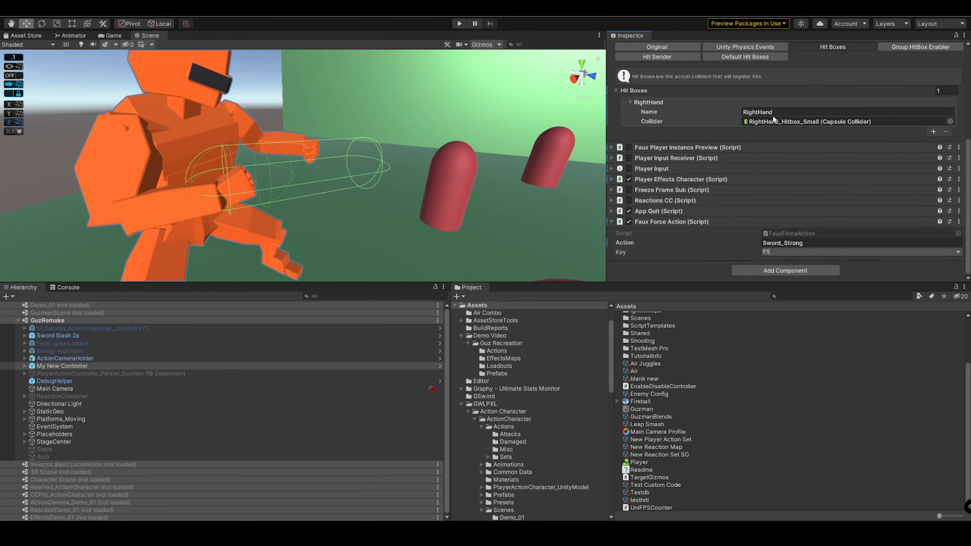
{"action": "left_click", "coordinate": [933, 132]}
{"action": "left_click", "coordinate": [803, 140]}
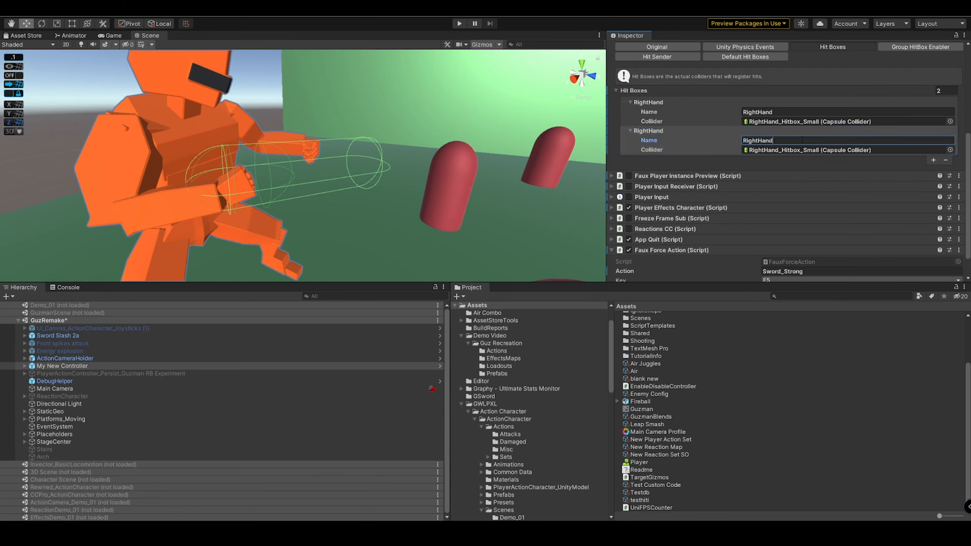
{"action": "type", "text": "_Large"}
Step: Assign the RightHand_Hitbox_Large capsule object as the collider of the RightHand_Large hit box entry
{"action": "left_click", "coordinate": [26, 367]}
{"action": "left_click", "coordinate": [24, 368]}
{"action": "scroll", "coordinate": [153, 421], "scroll_direction": "down", "scroll_amount": 3}
{"action": "left_click_drag", "start_coordinate": [149, 468], "coordinate": [803, 149]}
{"action": "scroll", "coordinate": [765, 153], "scroll_direction": "up", "scroll_amount": 3}
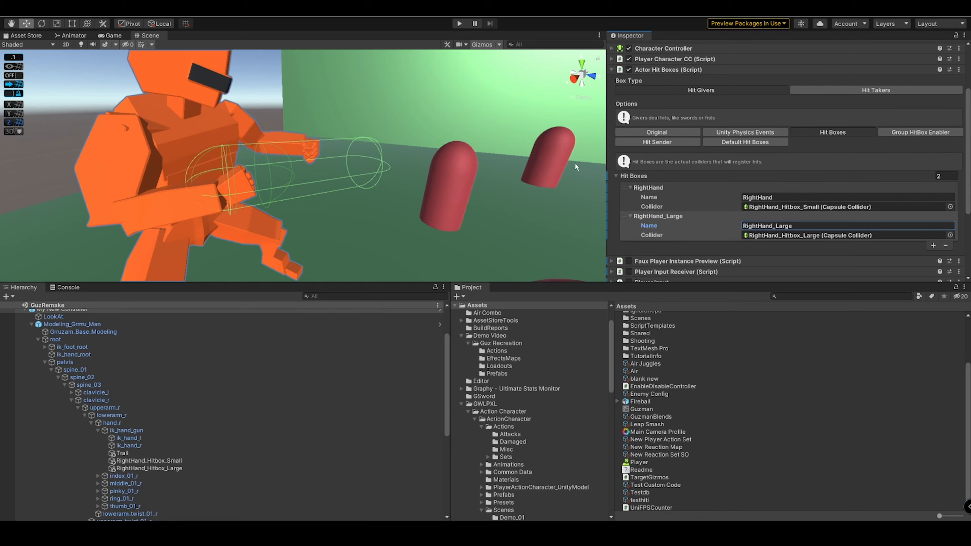
Step: Locate the Attack_3Combo_2_Inplace clip used by the Sword_Strong state and open the import settings of its source model
{"action": "left_click", "coordinate": [113, 35]}
{"action": "left_click", "coordinate": [72, 36]}
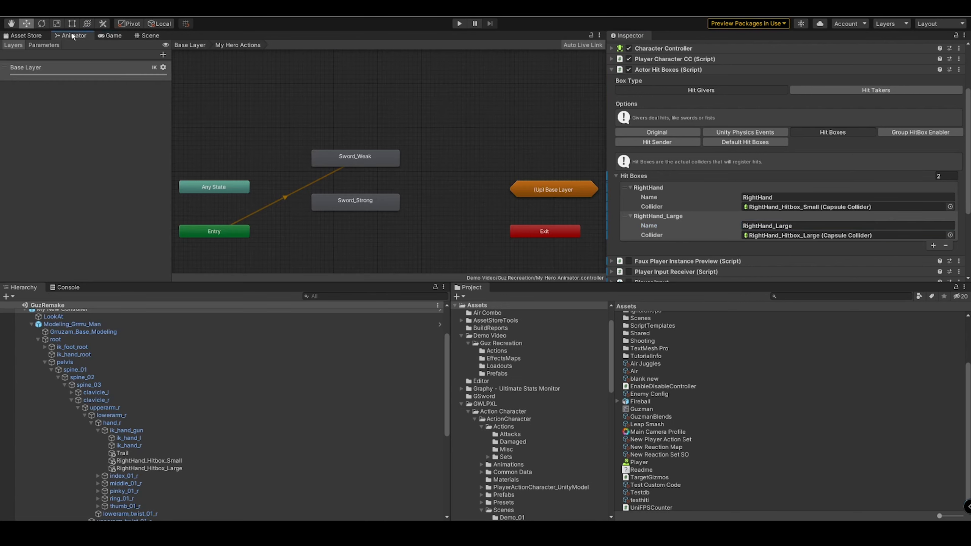
{"action": "left_click", "coordinate": [348, 199]}
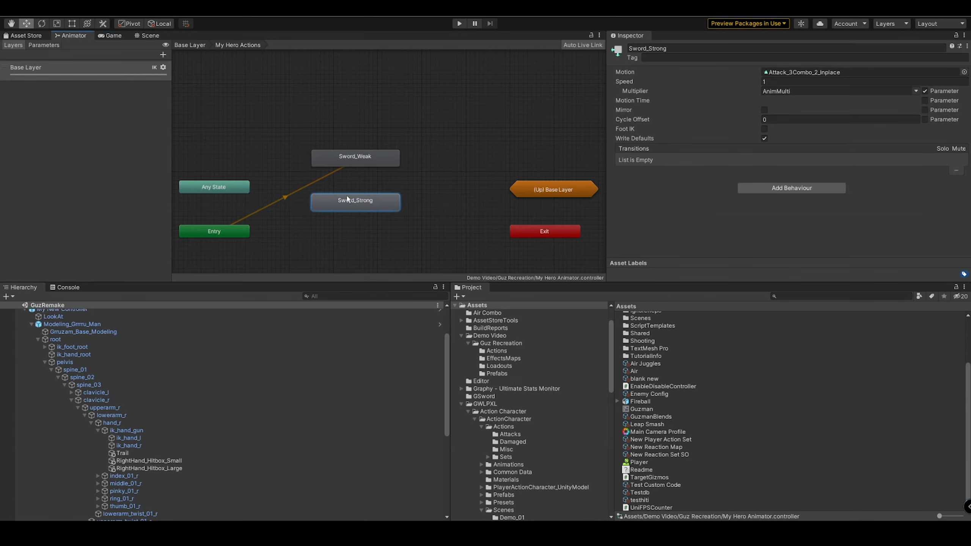
{"action": "left_click", "coordinate": [805, 72]}
{"action": "left_click", "coordinate": [707, 354]}
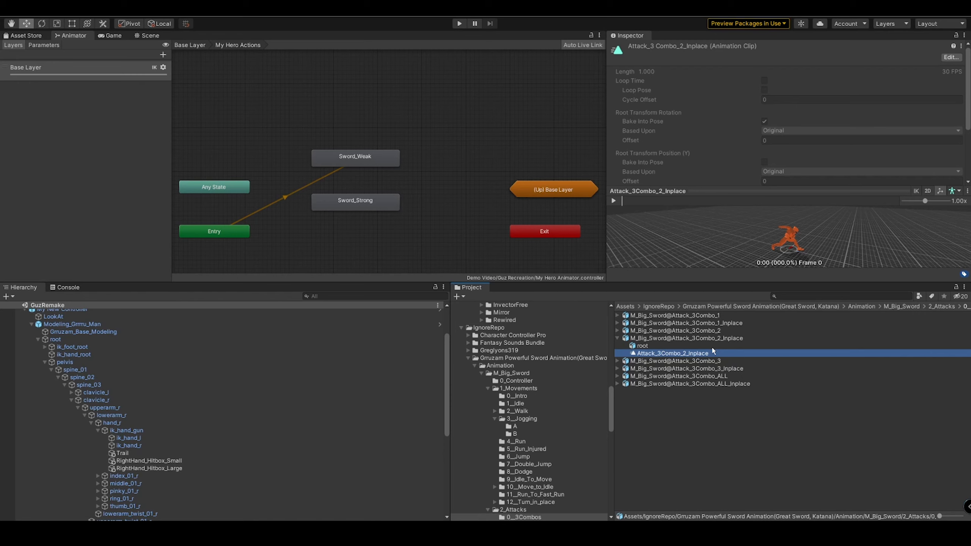
{"action": "left_click_drag", "start_coordinate": [691, 284], "coordinate": [682, 366]}
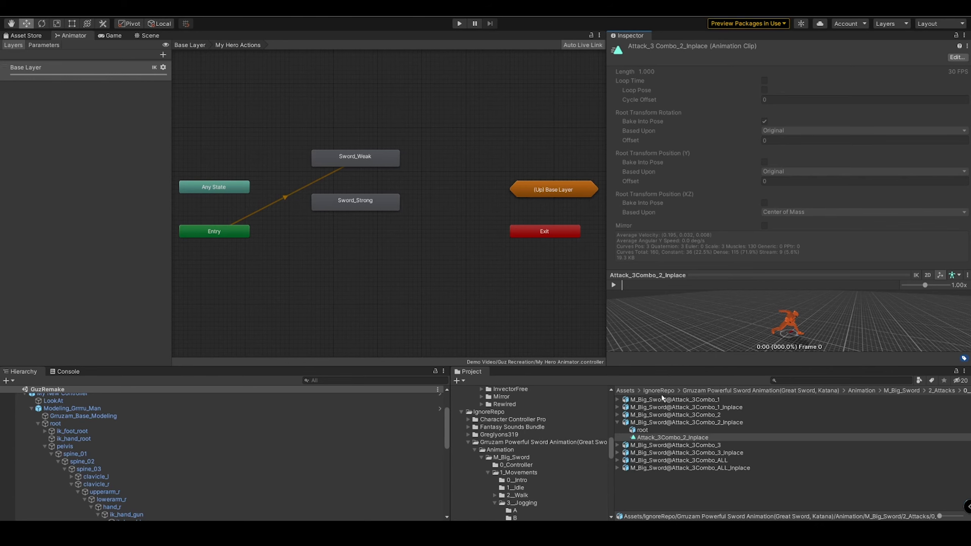
{"action": "left_click", "coordinate": [681, 422]}
Step: Set the String of the clip's EnableHitGiver event to RightHand_Large and apply the import settings
{"action": "scroll", "coordinate": [714, 186], "scroll_direction": "down", "scroll_amount": 10}
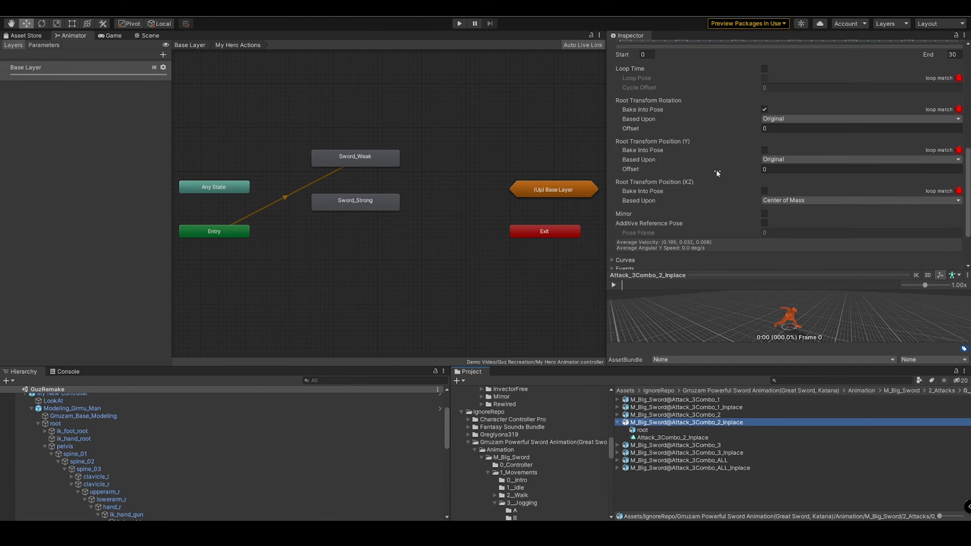
{"action": "scroll", "coordinate": [717, 173], "scroll_direction": "down", "scroll_amount": 4}
{"action": "left_click", "coordinate": [629, 207]}
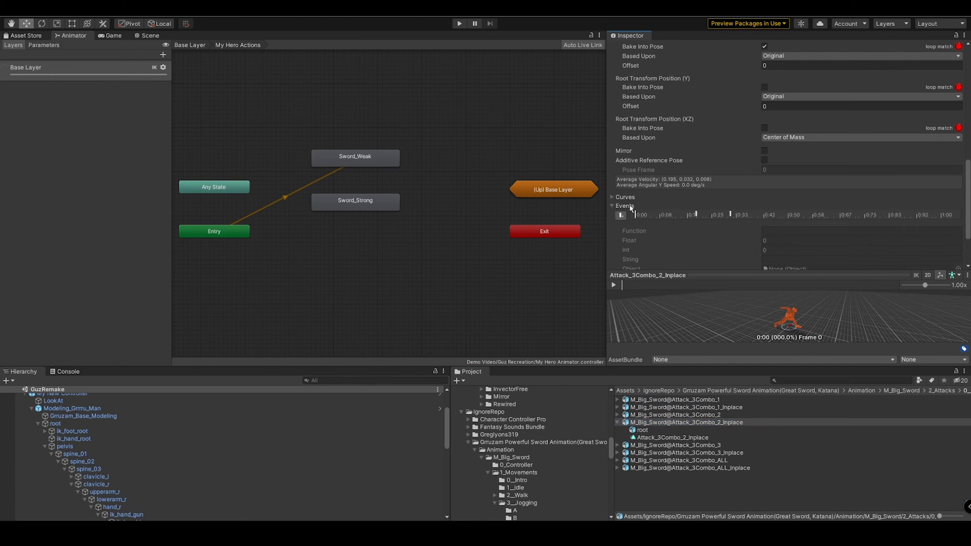
{"action": "scroll", "coordinate": [650, 208], "scroll_direction": "down", "scroll_amount": 3}
{"action": "left_click", "coordinate": [696, 150]}
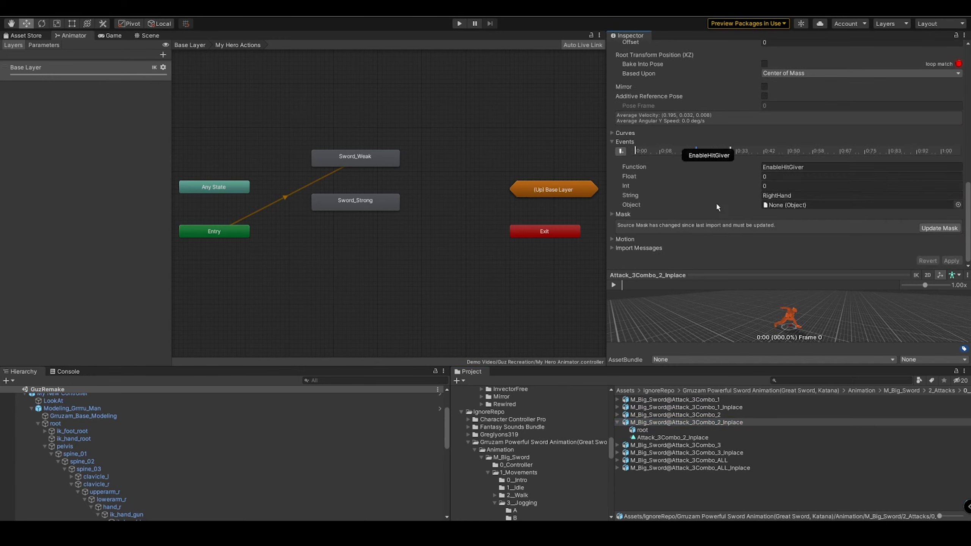
{"action": "left_click", "coordinate": [818, 196]}
{"action": "left_click", "coordinate": [820, 197]}
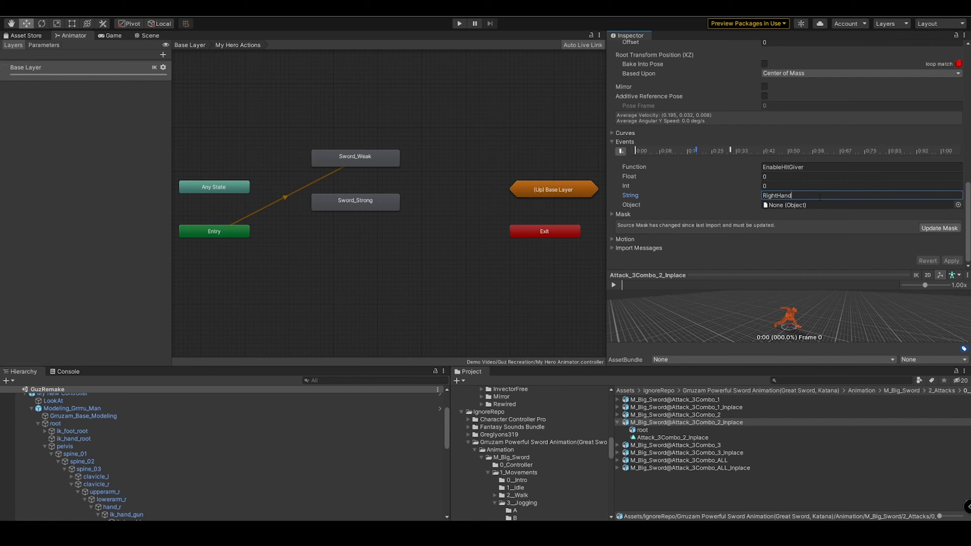
{"action": "type", "text": "_Large"}
{"action": "left_click", "coordinate": [952, 260]}
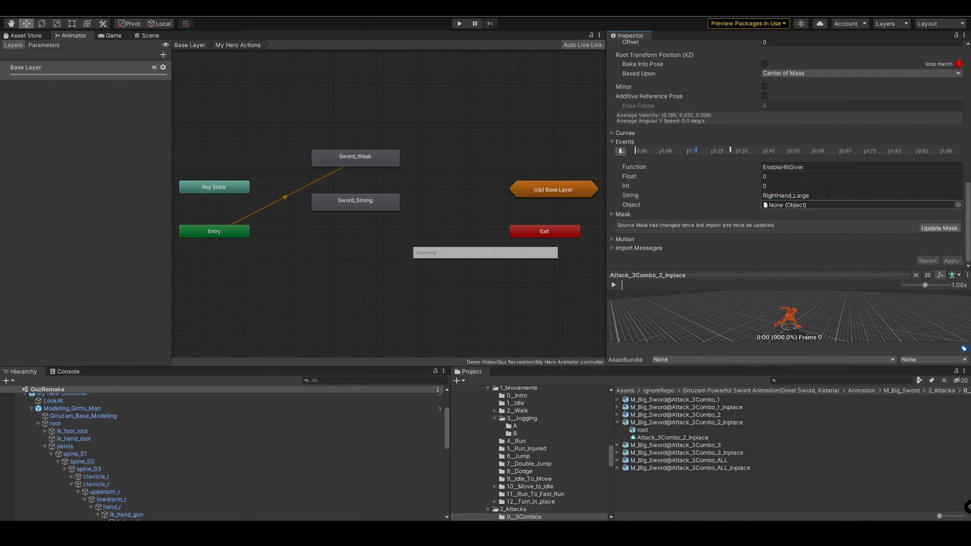
Step: Set the String of the clip's DisableHitGiver event to RightHand_Large and apply the change
{"action": "left_click", "coordinate": [731, 150]}
{"action": "left_click", "coordinate": [814, 196]}
{"action": "left_click", "coordinate": [814, 196]}
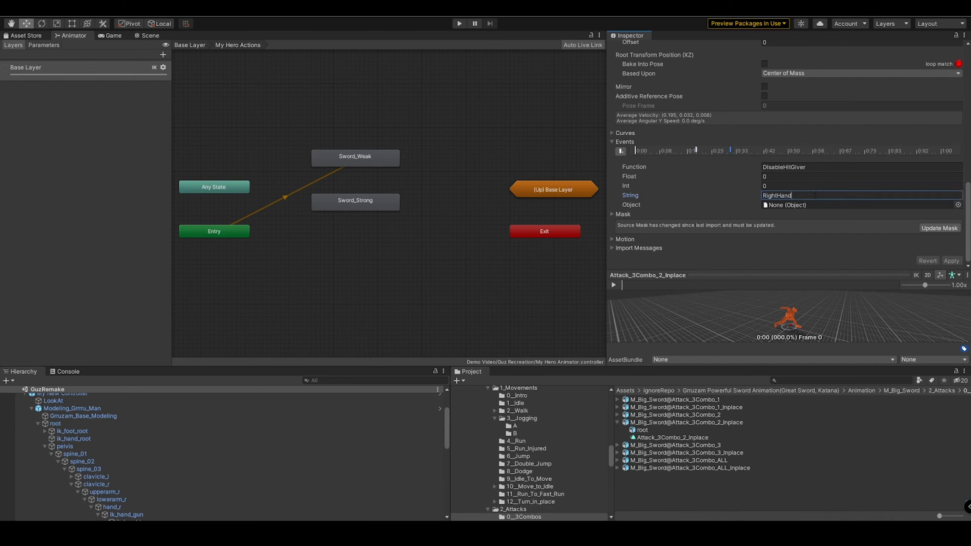
{"action": "type", "text": "_Large"}
{"action": "left_click", "coordinate": [952, 261]}
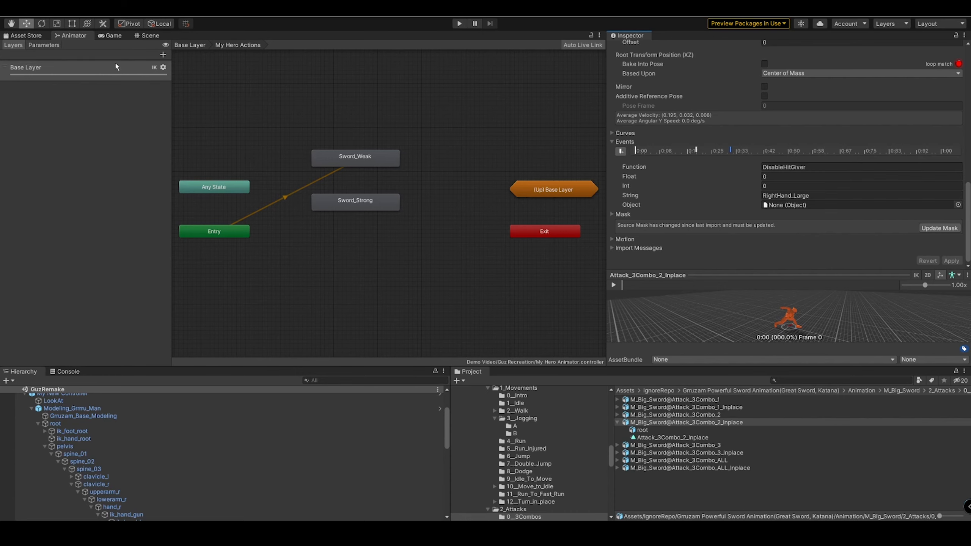
Step: Check My New Controller's Hit Boxes entries in the Scene view and start Play mode
{"action": "left_click", "coordinate": [147, 35]}
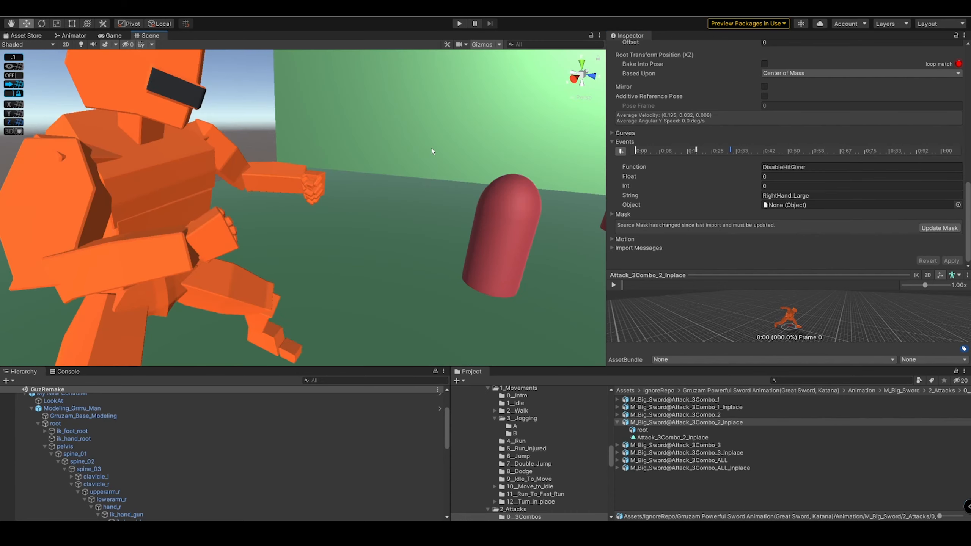
{"action": "scroll", "coordinate": [123, 432], "scroll_direction": "up", "scroll_amount": 5}
{"action": "left_click", "coordinate": [115, 450]}
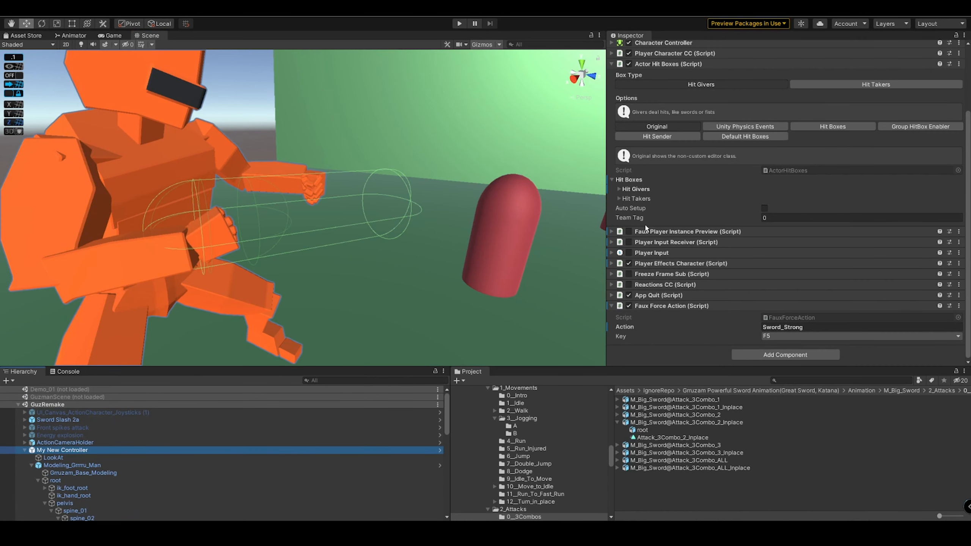
{"action": "left_click", "coordinate": [805, 127]}
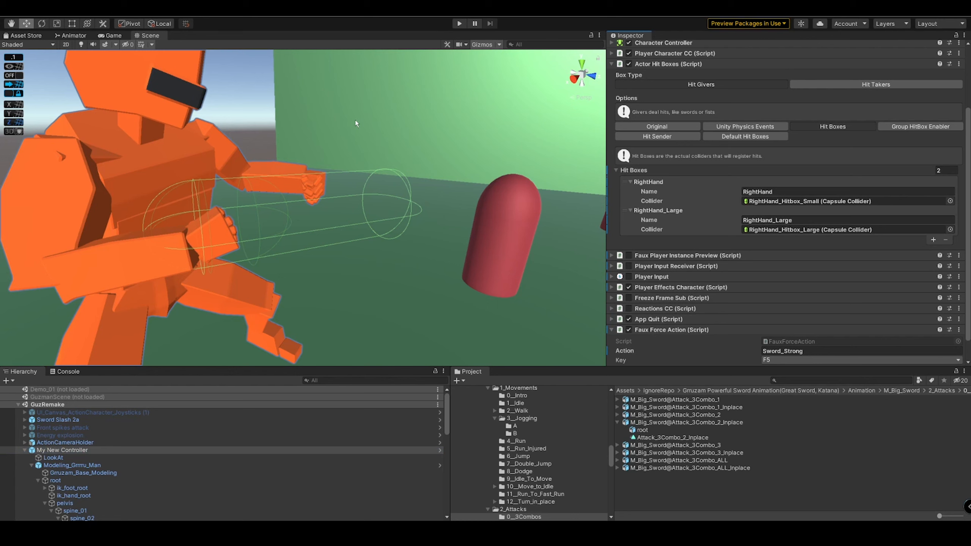
{"action": "key", "text": "ctrl+p"}
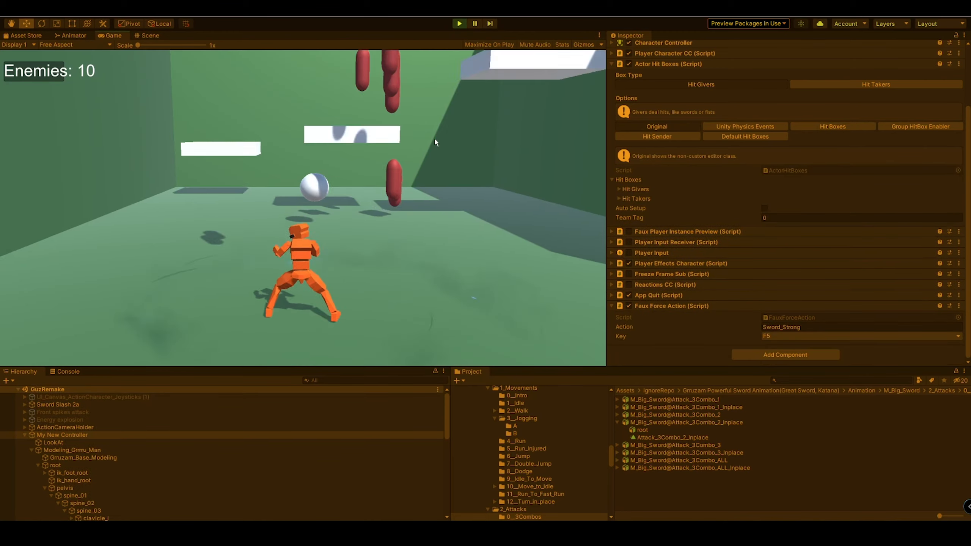
Step: Move the character around the arena and repeatedly trigger Sword_Strong near the red capsule enemies to test the large hit box
{"action": "key", "text": "w"}
{"action": "key", "text": "d"}
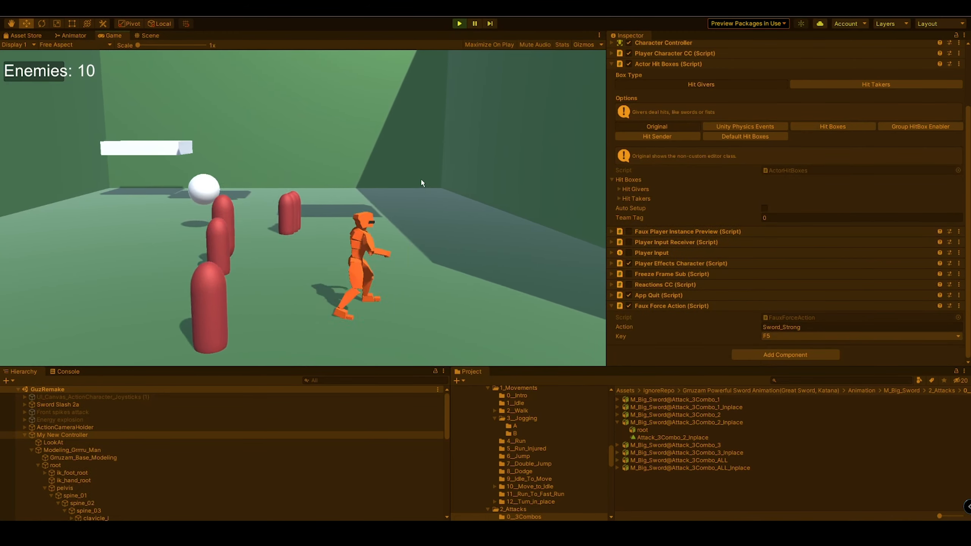
{"action": "key", "text": "w"}
{"action": "key", "text": "F5"}
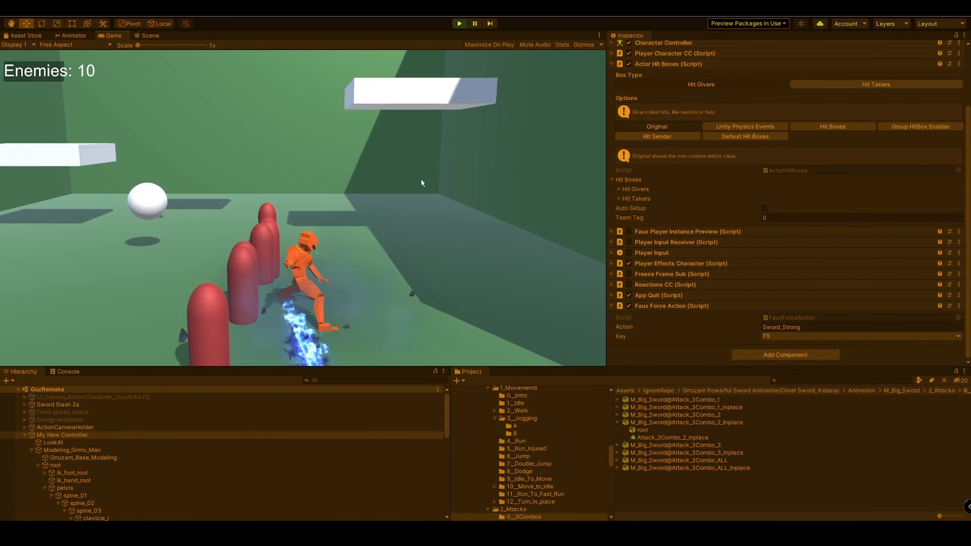
{"action": "key", "text": "F5"}
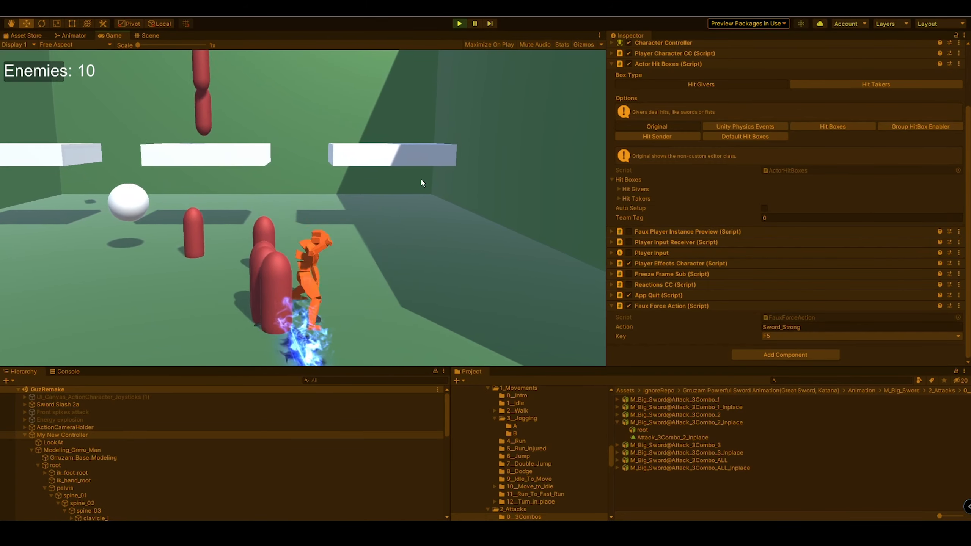
{"action": "key", "text": "d"}
{"action": "key", "text": "a"}
{"action": "key", "text": "F5"}
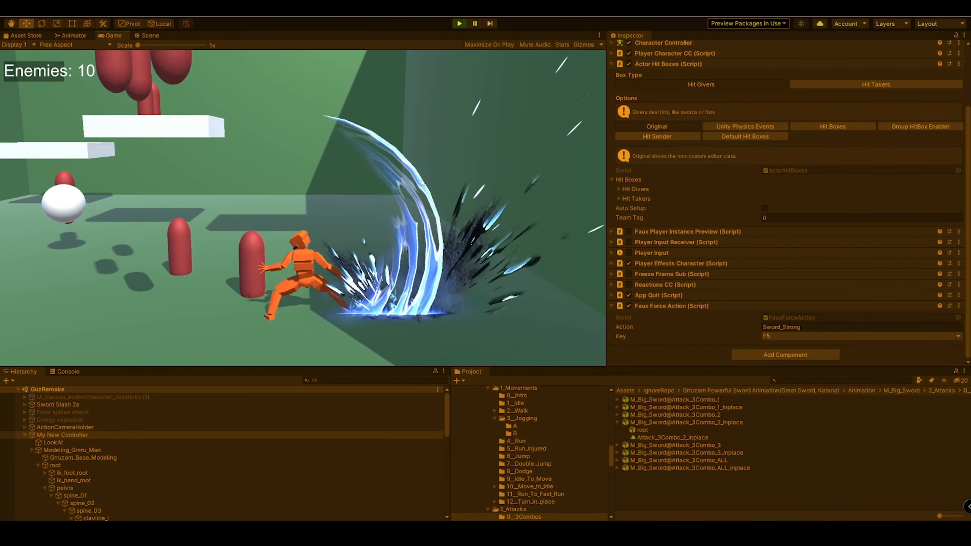
{"action": "key", "text": "d"}
{"action": "key", "text": "F5"}
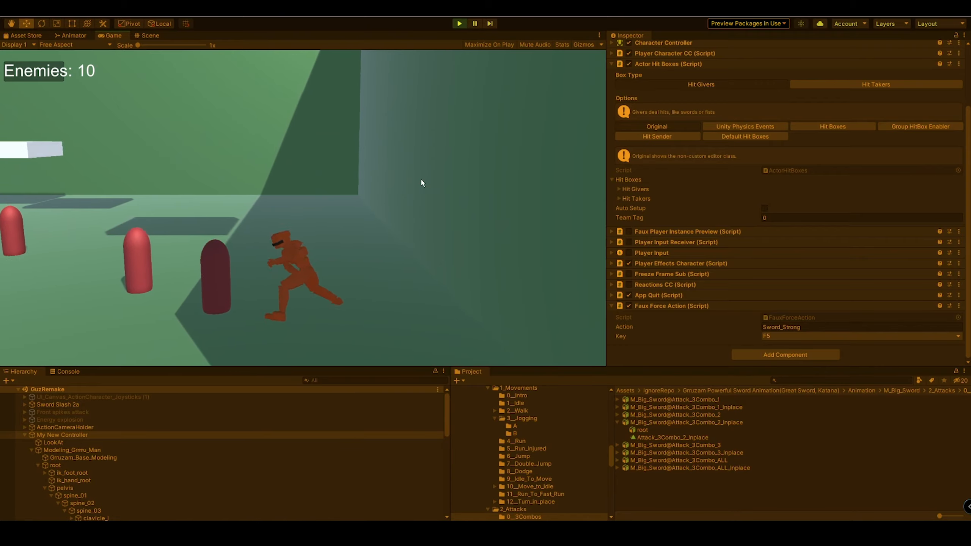
{"action": "key", "text": "F5"}
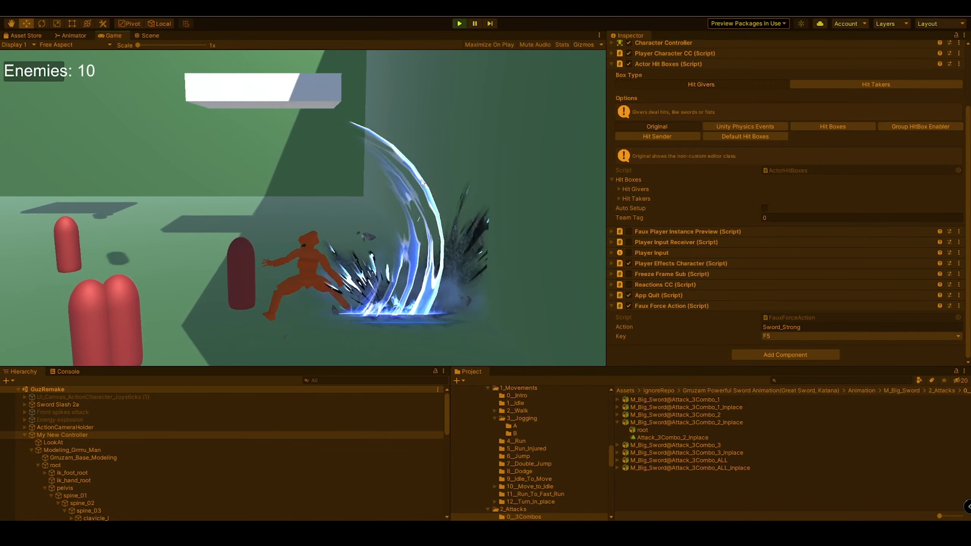
{"action": "key", "text": "F5"}
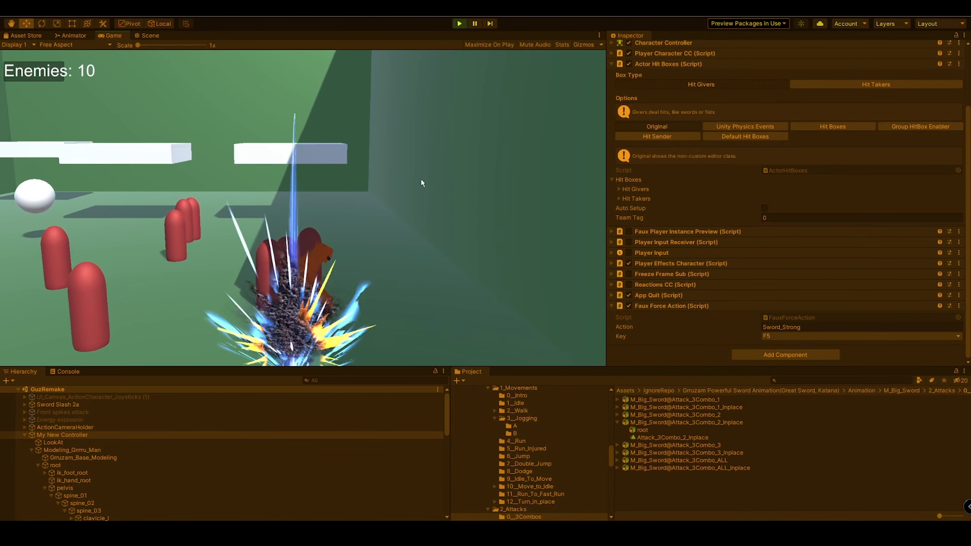
{"action": "key", "text": "a"}
{"action": "key", "text": "d"}
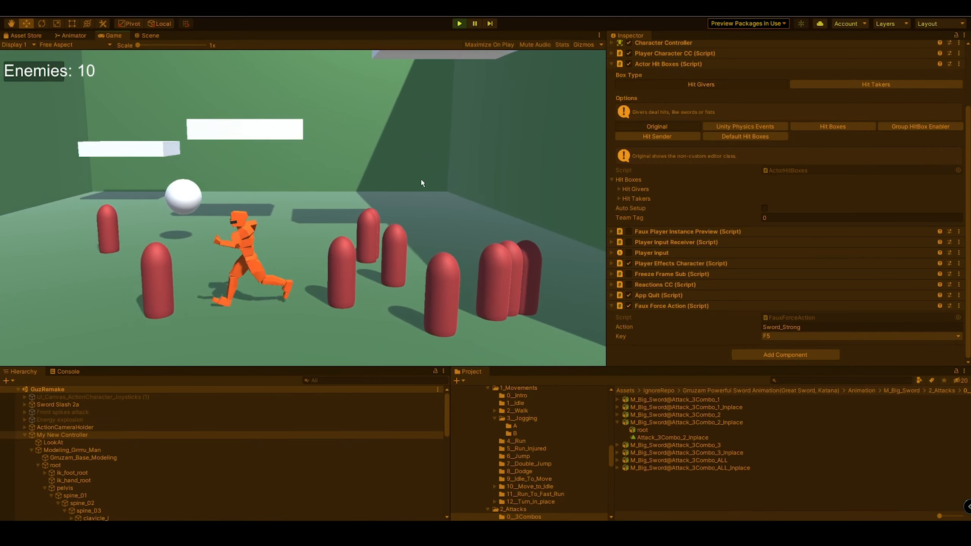
{"action": "key", "text": "F5"}
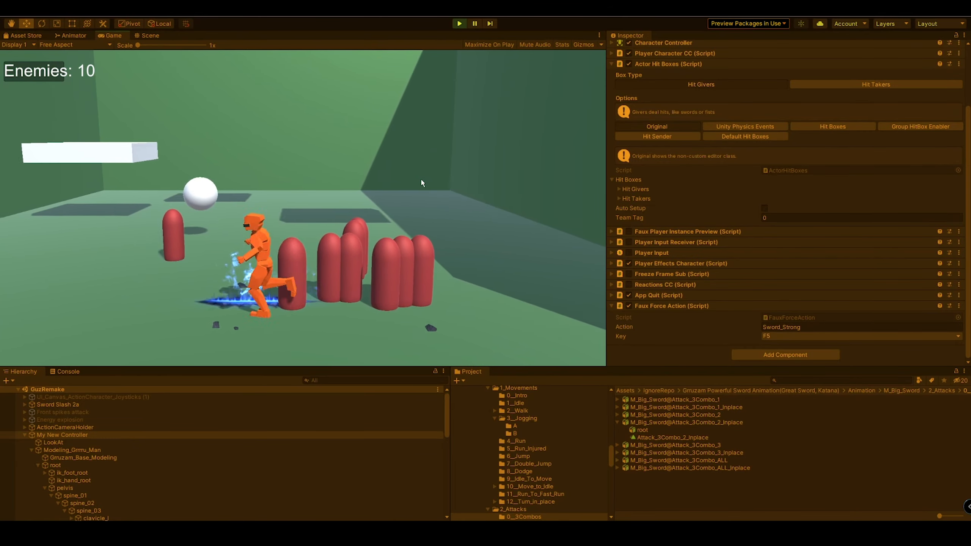
{"action": "key", "text": "d"}
{"action": "key", "text": "F5"}
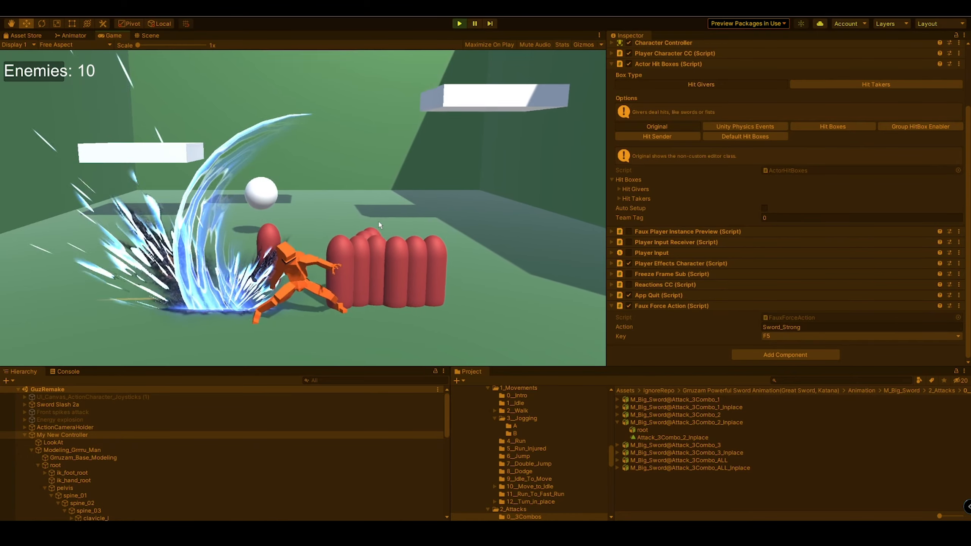
Step: Enable the Capsule Collider of RightHand_Hitbox_Large during play and frame the hit box in the Scene view
{"action": "scroll", "coordinate": [117, 445], "scroll_direction": "down", "scroll_amount": 3}
{"action": "scroll", "coordinate": [117, 443], "scroll_direction": "down", "scroll_amount": 3}
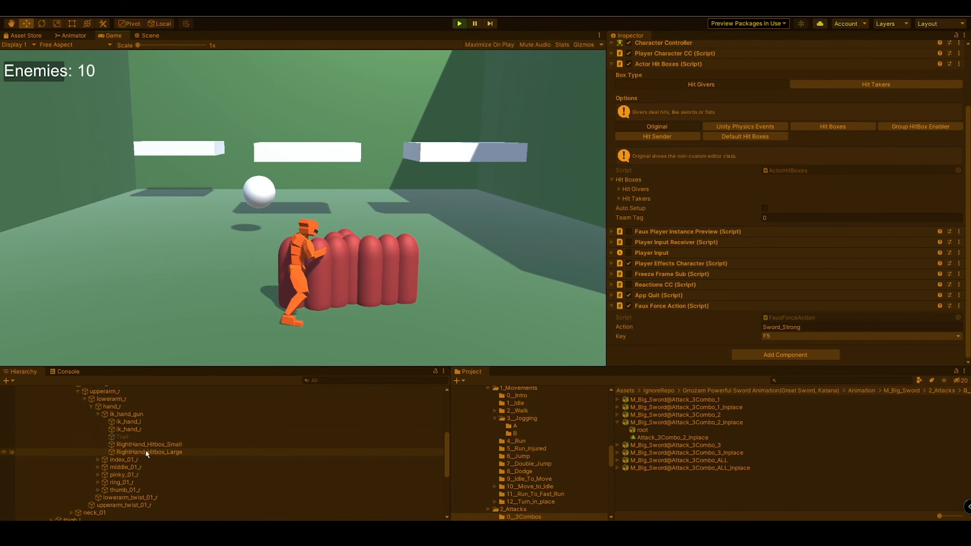
{"action": "left_click", "coordinate": [148, 452]}
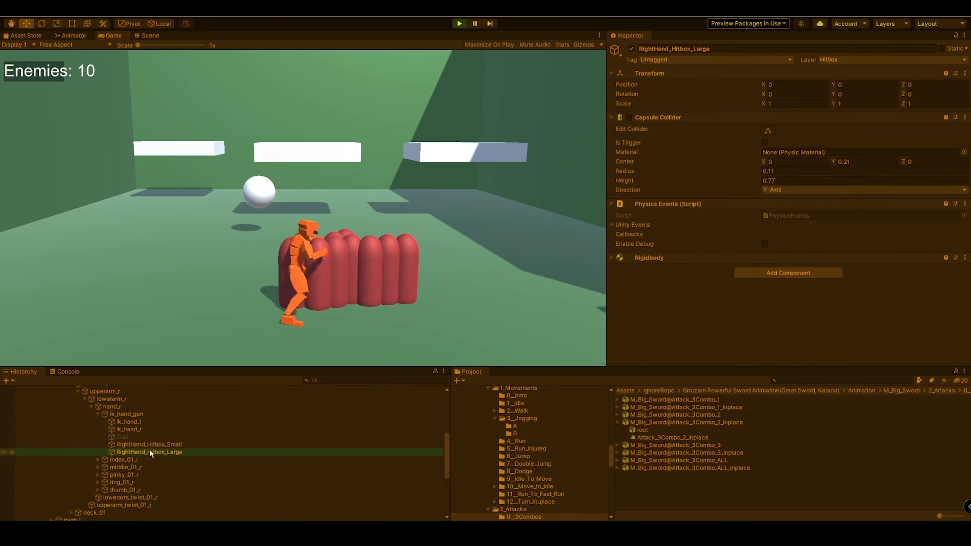
{"action": "left_click", "coordinate": [629, 117]}
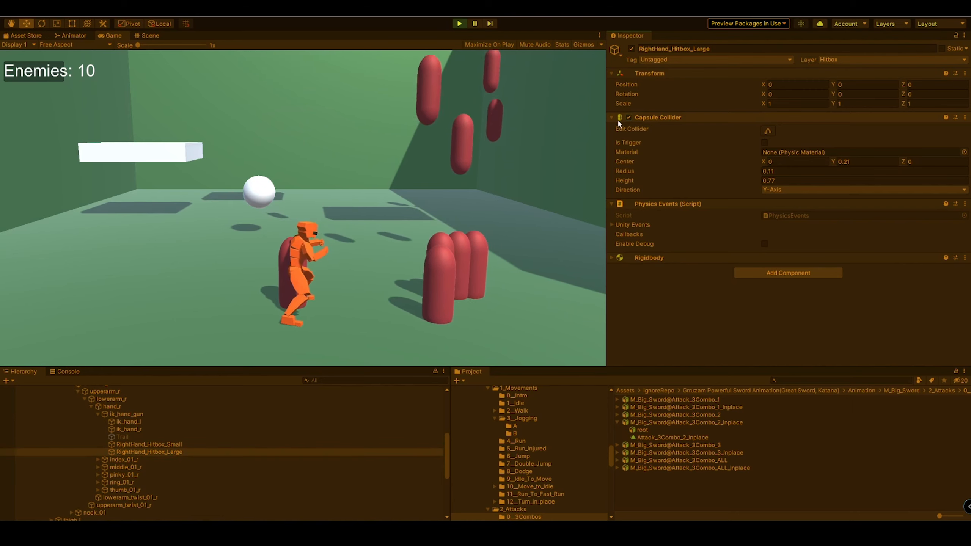
{"action": "left_click", "coordinate": [150, 36]}
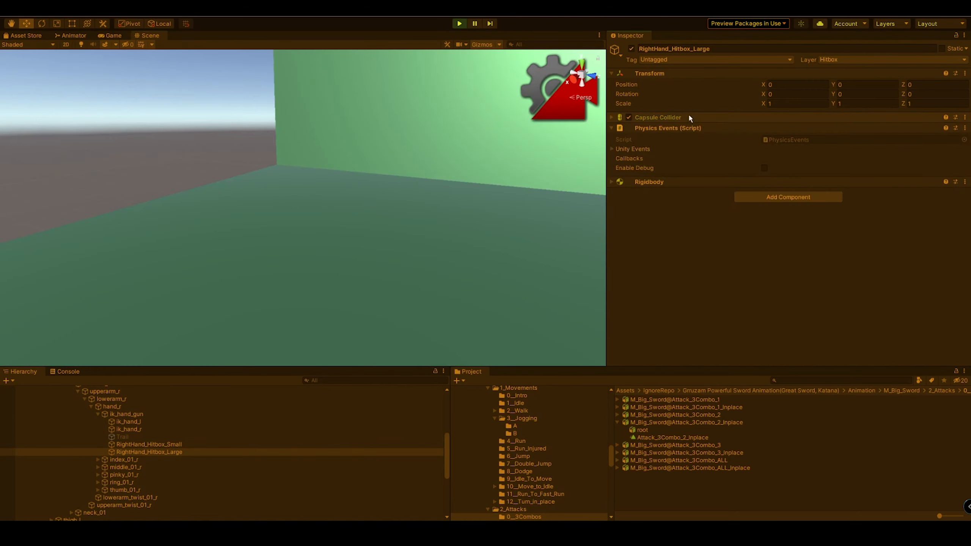
{"action": "left_click", "coordinate": [112, 36]}
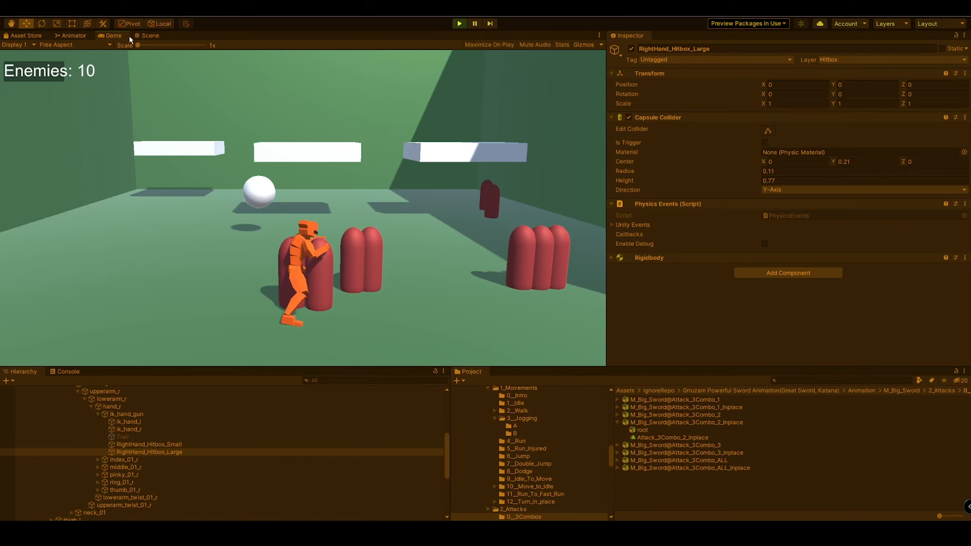
{"action": "left_click", "coordinate": [150, 36]}
{"action": "double_click", "coordinate": [162, 452]}
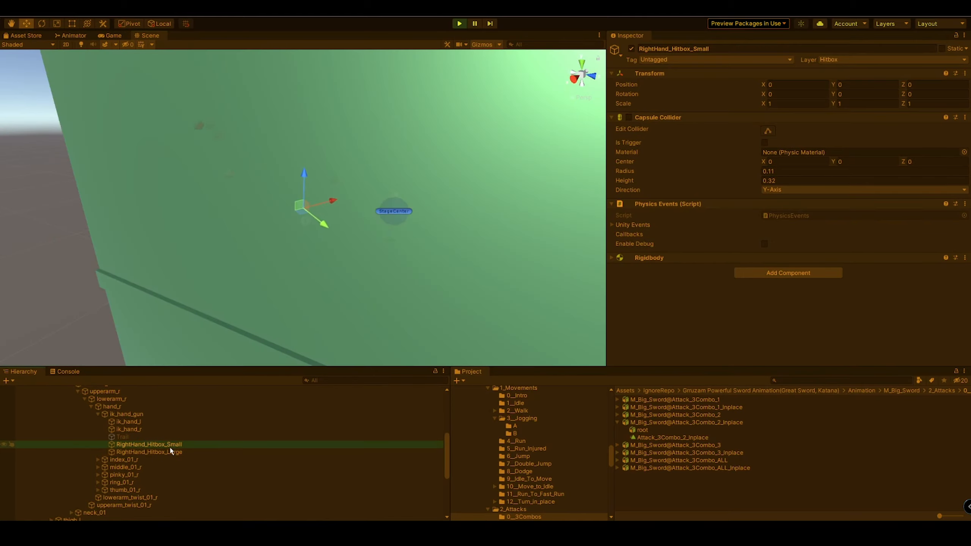
{"action": "left_click_drag", "start_coordinate": [341, 217], "coordinate": [474, 241], "text": "alt"}
{"action": "scroll", "coordinate": [474, 242], "scroll_direction": "down", "scroll_amount": 3}
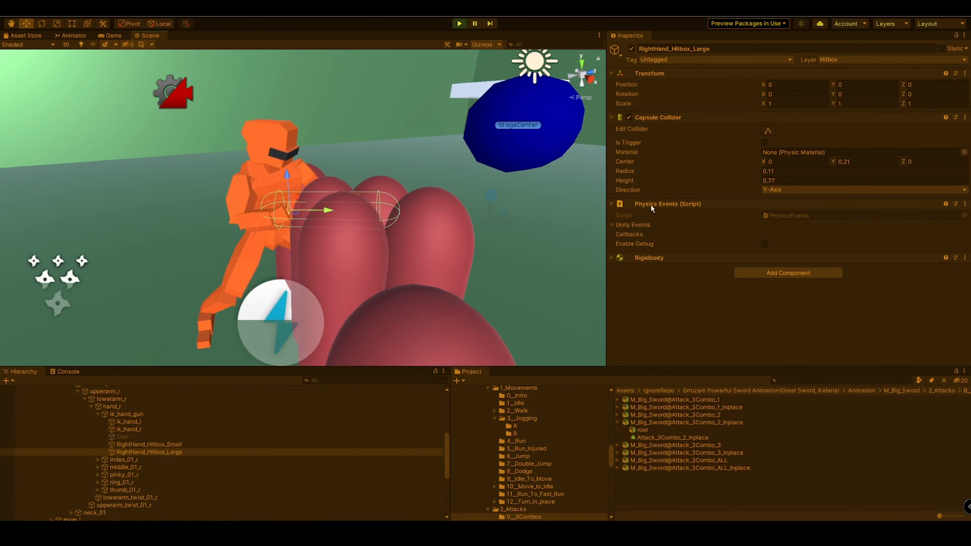
Step: Resize RightHand_Hitbox_Large's Capsule Collider to radius 0.26 and height 1.43, disable it again and copy the component
{"action": "left_click_drag", "start_coordinate": [683, 173], "coordinate": [644, 182]}
{"action": "left_click", "coordinate": [629, 118]}
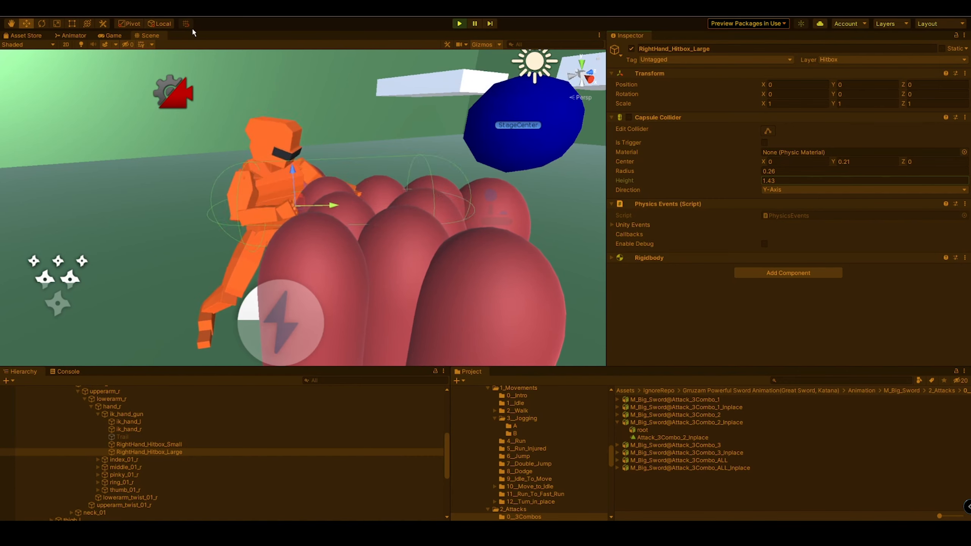
{"action": "right_click", "coordinate": [672, 118]}
{"action": "left_click", "coordinate": [702, 159]}
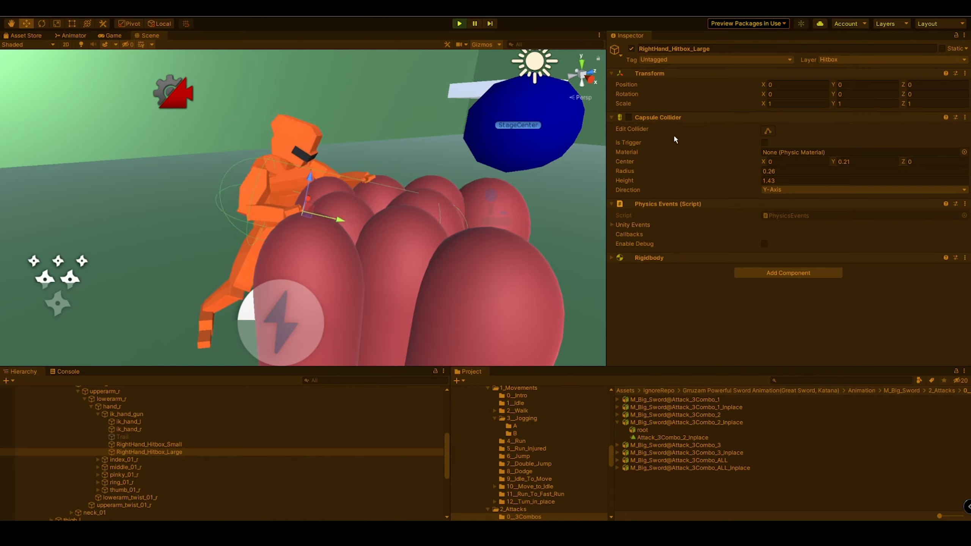
Step: Return to the Game view and repeatedly attack the red capsule enemies from different spots to test the enlarged hit box
{"action": "left_click", "coordinate": [118, 35]}
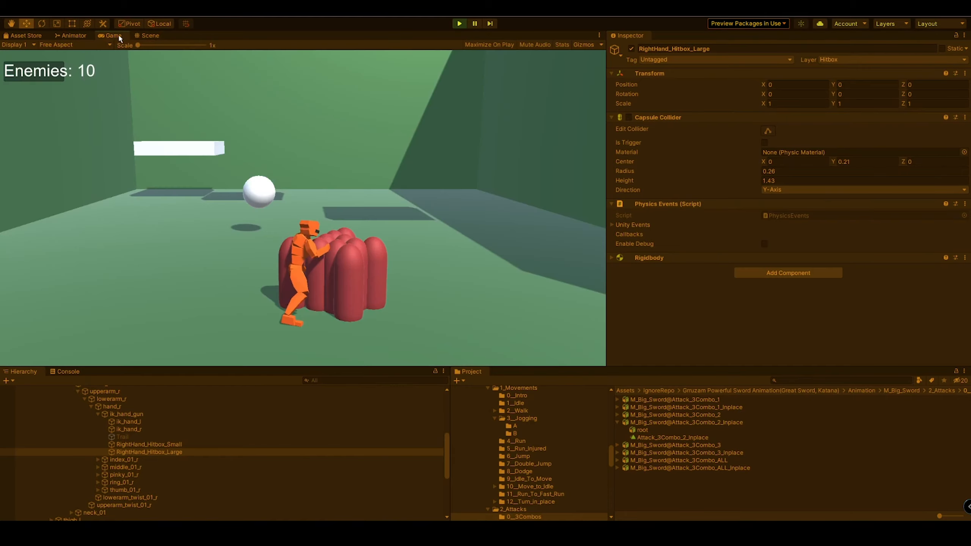
{"action": "left_click", "coordinate": [320, 205]}
{"action": "key", "text": "a"}
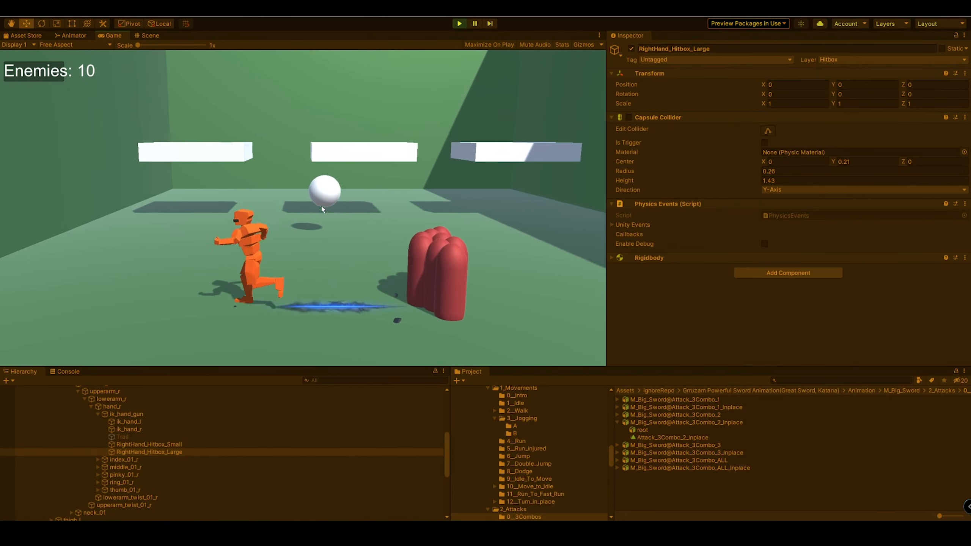
{"action": "key", "text": "d"}
{"action": "left_click", "coordinate": [321, 207]}
{"action": "left_click", "coordinate": [322, 207]}
{"action": "key", "text": "w"}
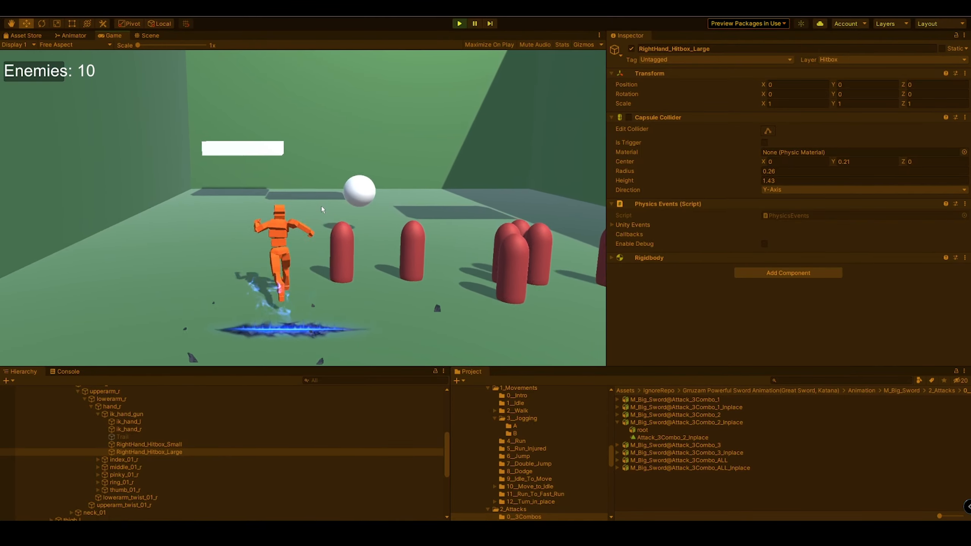
{"action": "key", "text": "d"}
{"action": "left_click", "coordinate": [321, 206]}
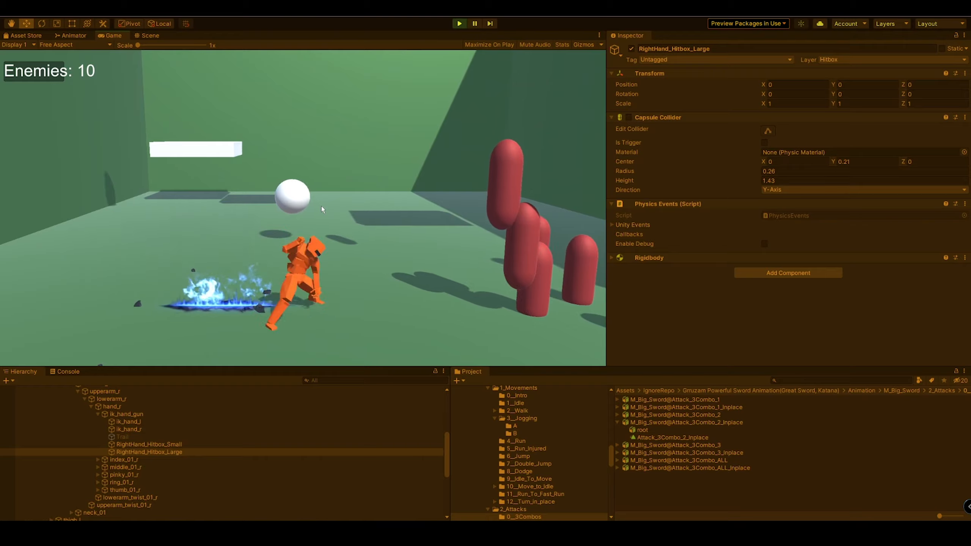
{"action": "left_click", "coordinate": [322, 206]}
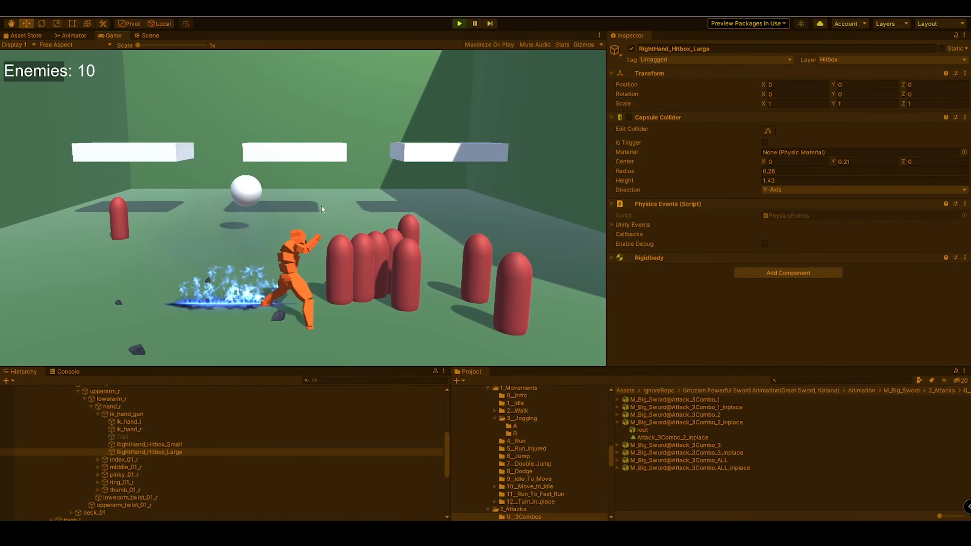
{"action": "left_click", "coordinate": [322, 207]}
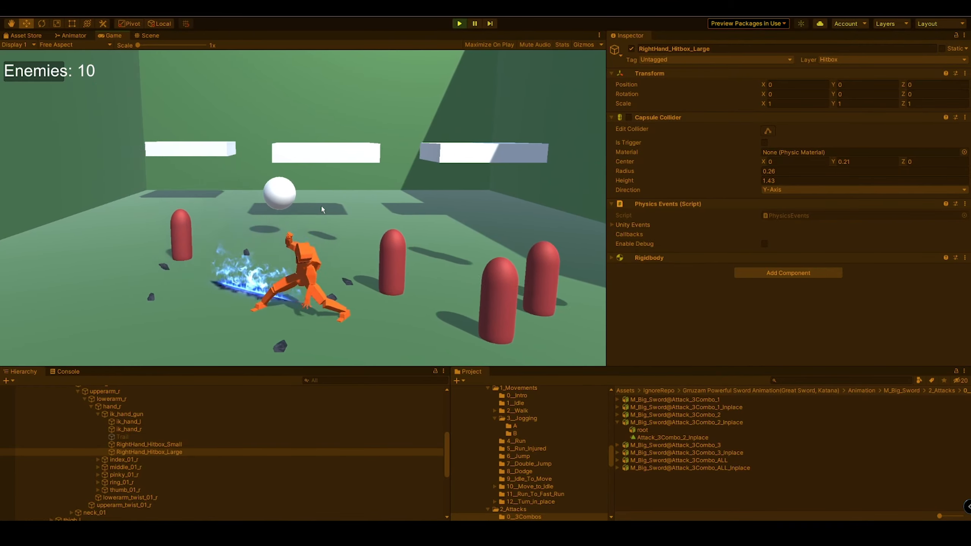
{"action": "key", "text": "a"}
{"action": "key", "text": "d"}
{"action": "left_click", "coordinate": [320, 260]}
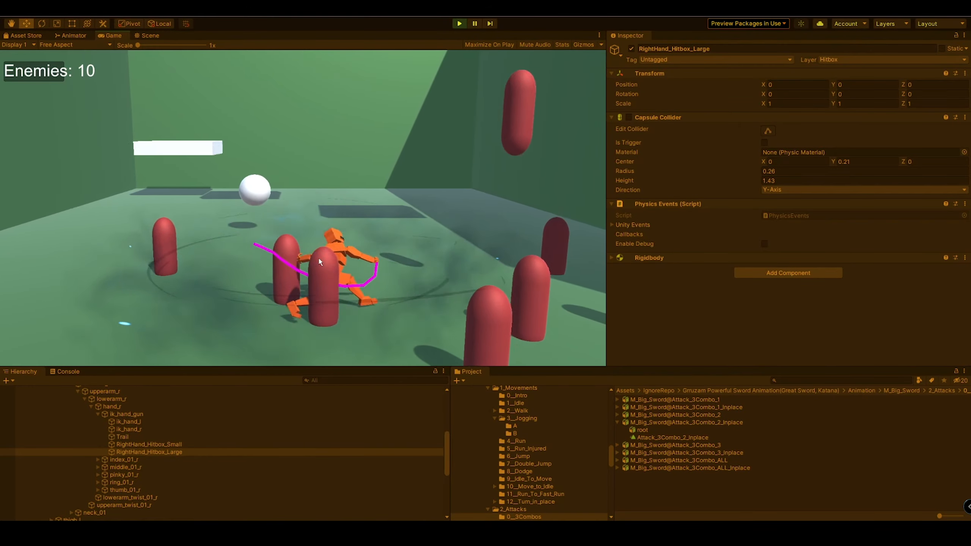
{"action": "left_click", "coordinate": [319, 262]}
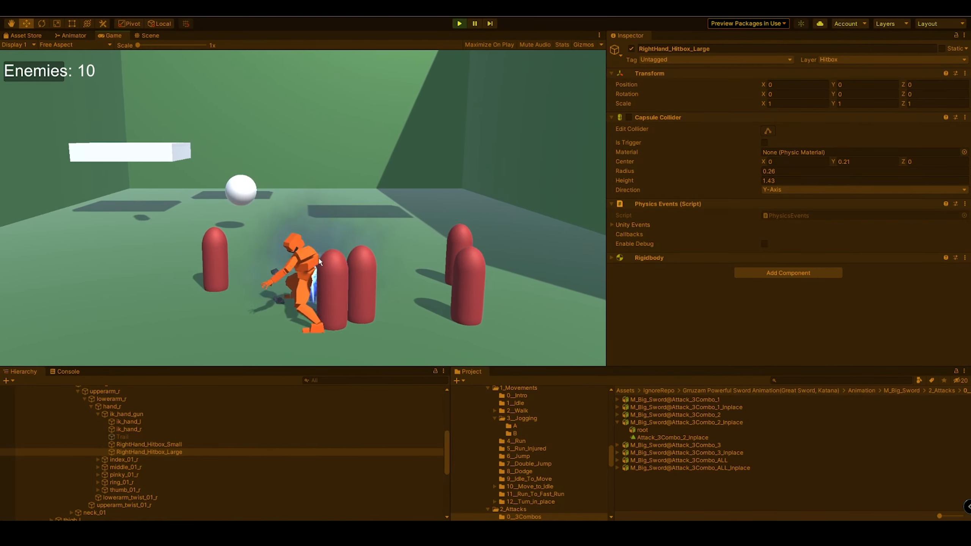
{"action": "key", "text": "a"}
{"action": "key", "text": "d"}
{"action": "left_click", "coordinate": [320, 261]}
{"action": "left_click", "coordinate": [319, 262]}
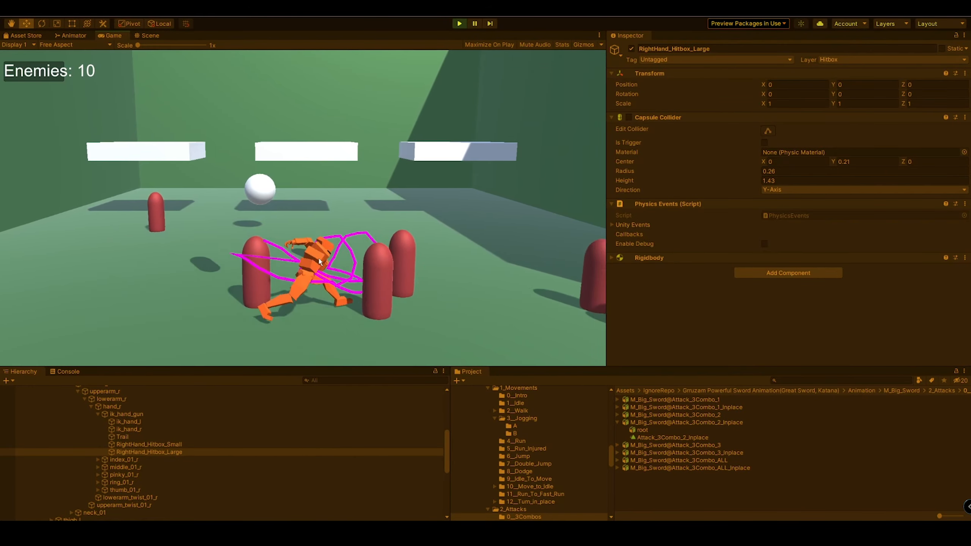
{"action": "left_click", "coordinate": [320, 262]}
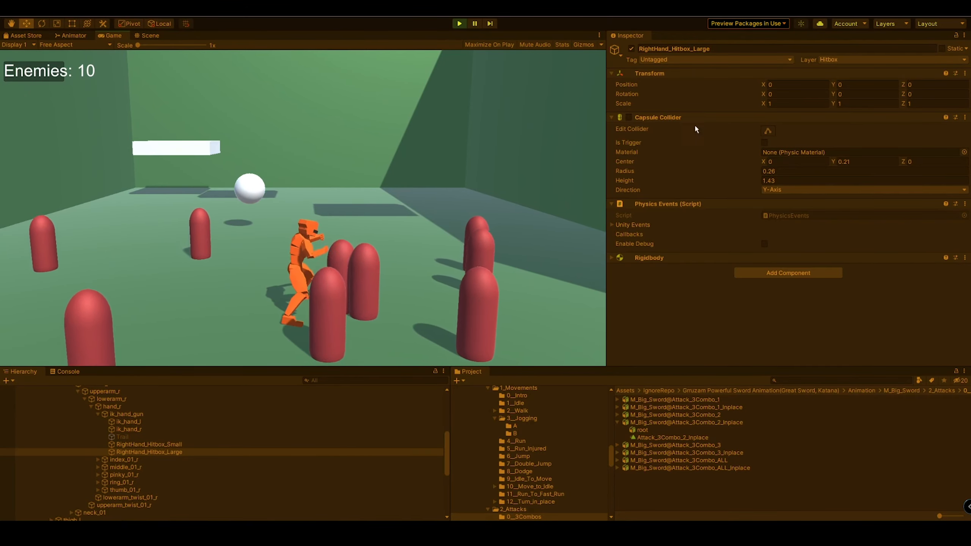
Step: Copy the resized Capsule Collider, stop Play mode and paste its values onto RightHand_Hitbox_Large's Capsule Collider
{"action": "right_click", "coordinate": [677, 118]}
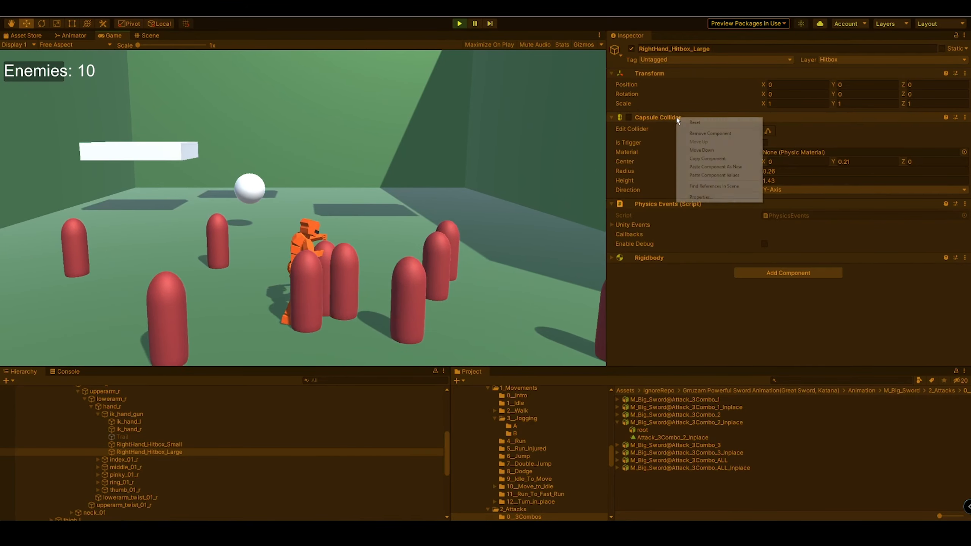
{"action": "left_click", "coordinate": [708, 158]}
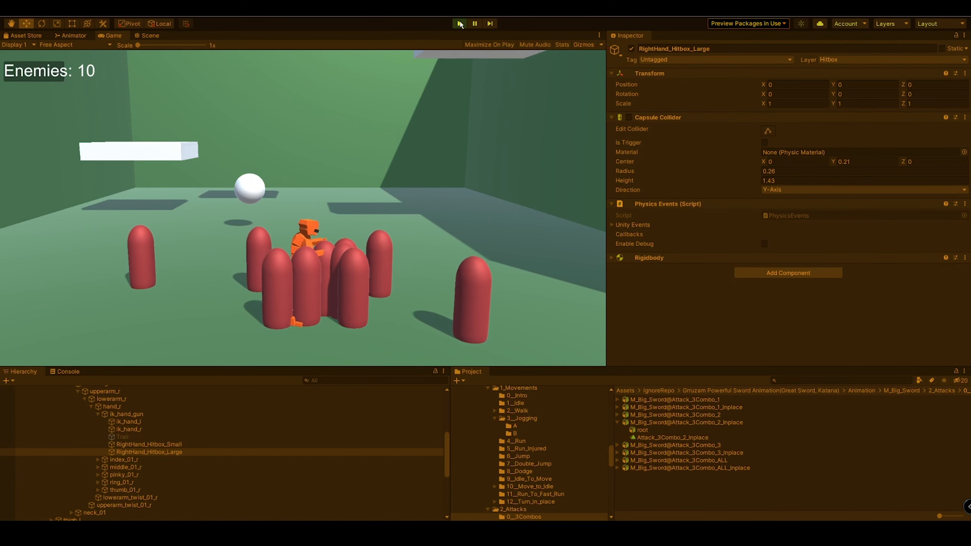
{"action": "left_click", "coordinate": [459, 23]}
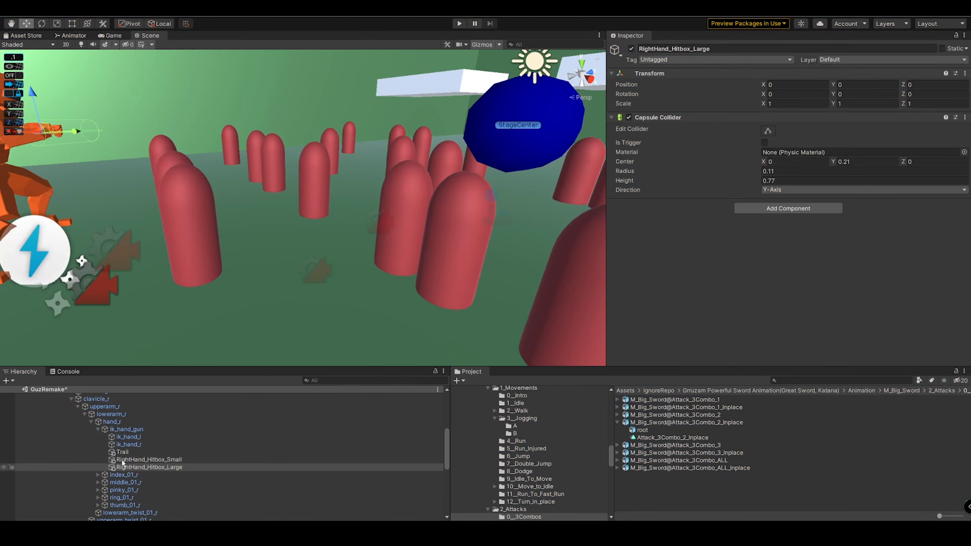
{"action": "right_click", "coordinate": [676, 119]}
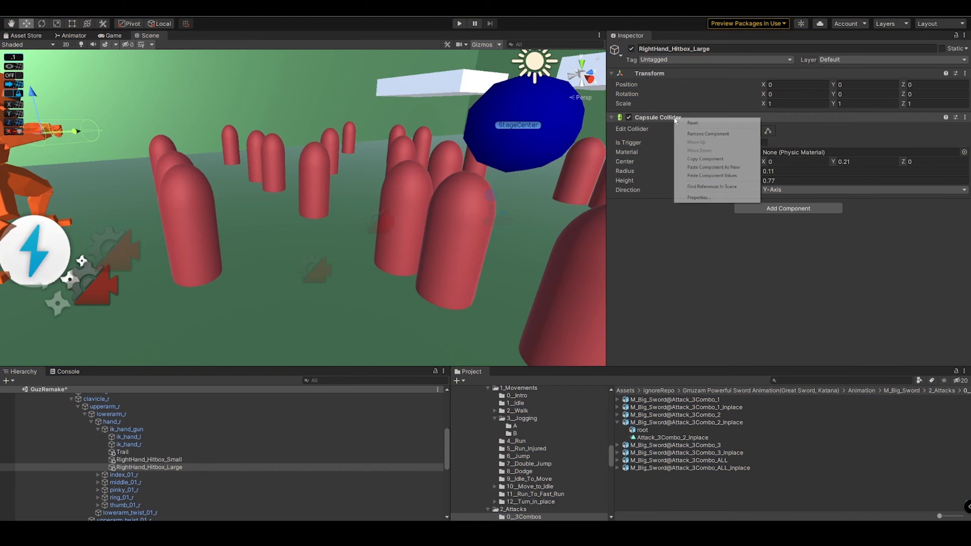
{"action": "left_click", "coordinate": [712, 176]}
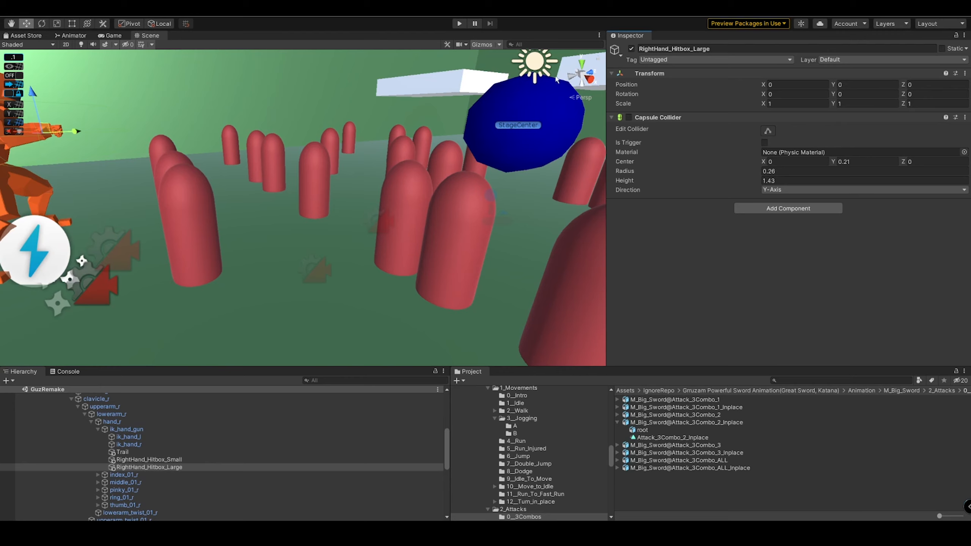
Step: Start Play mode and check the Rigidbody settings of RightHand_Hitbox_Large
{"action": "key", "text": "ctrl+p"}
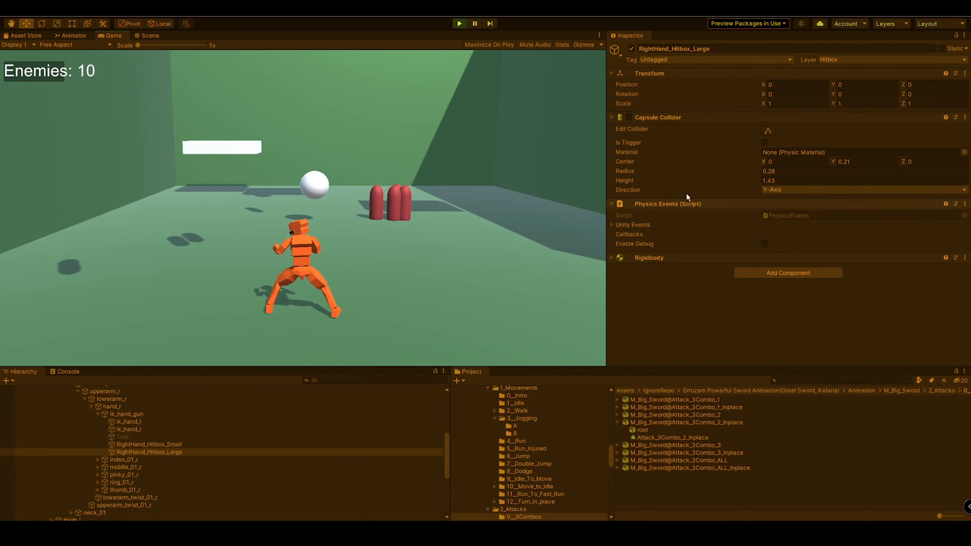
{"action": "left_click", "coordinate": [660, 257]}
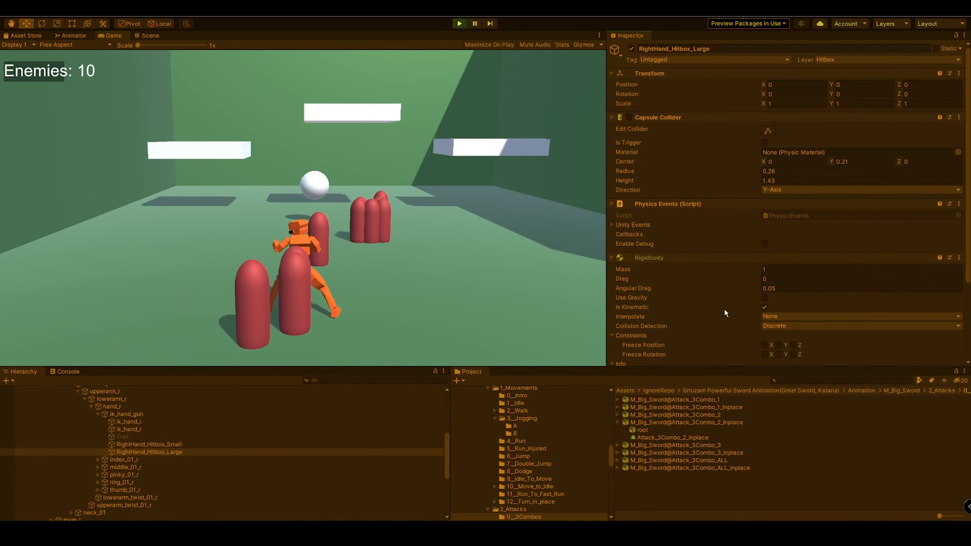
{"action": "left_click", "coordinate": [653, 254]}
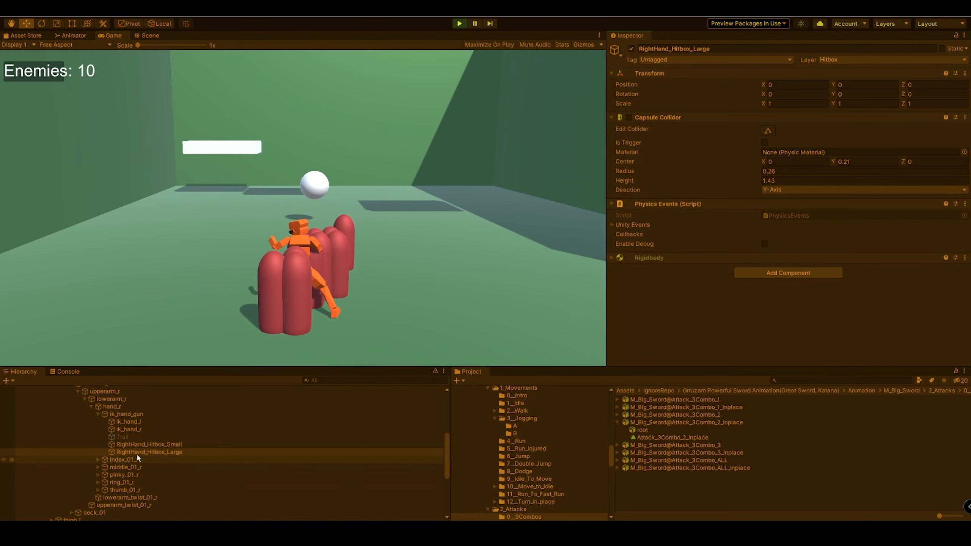
Step: Move the character among the red capsule enemies and attack them to test the hit box with its pasted size
{"action": "left_click", "coordinate": [328, 270]}
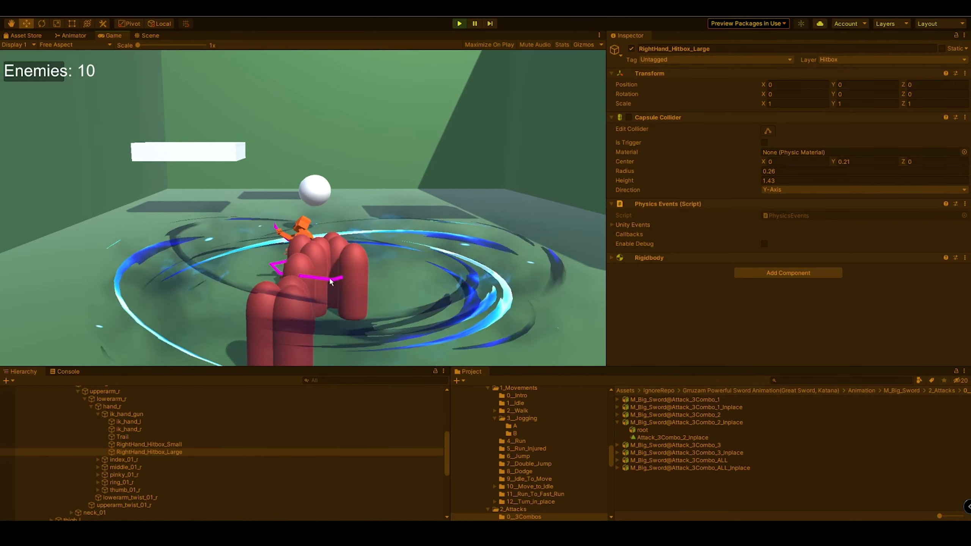
{"action": "key", "text": "a"}
{"action": "key", "text": "d"}
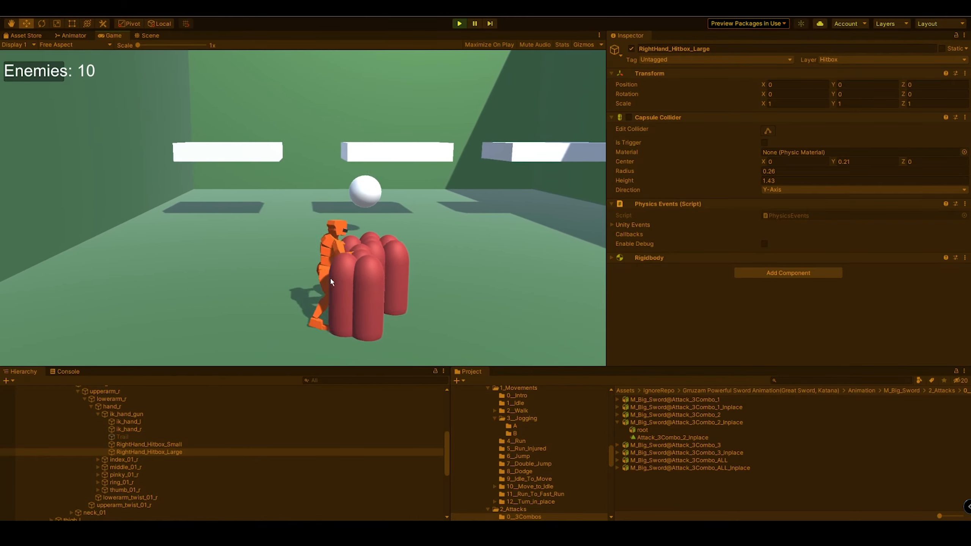
{"action": "key", "text": "a"}
{"action": "key", "text": "d"}
{"action": "left_click", "coordinate": [332, 283]}
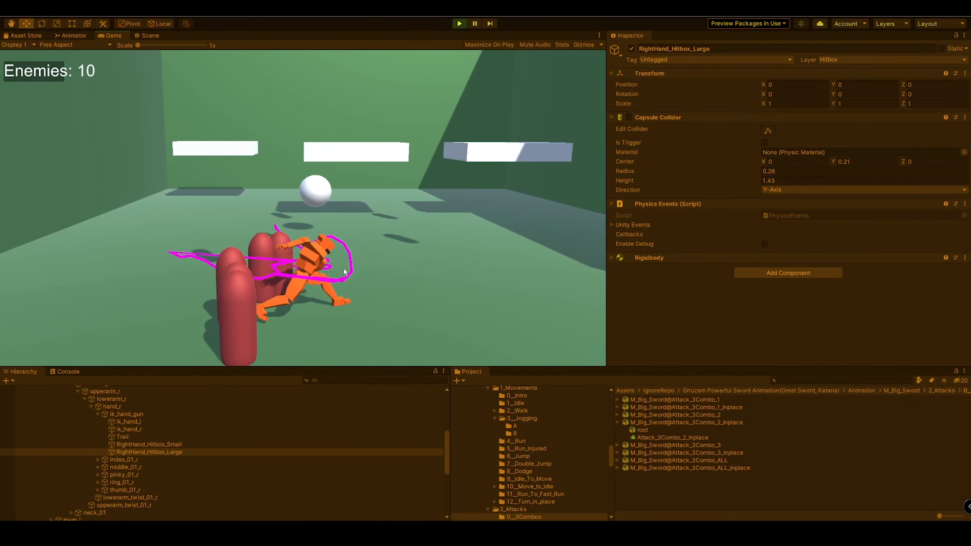
{"action": "key", "text": "d"}
{"action": "key", "text": "s"}
{"action": "key", "text": "w"}
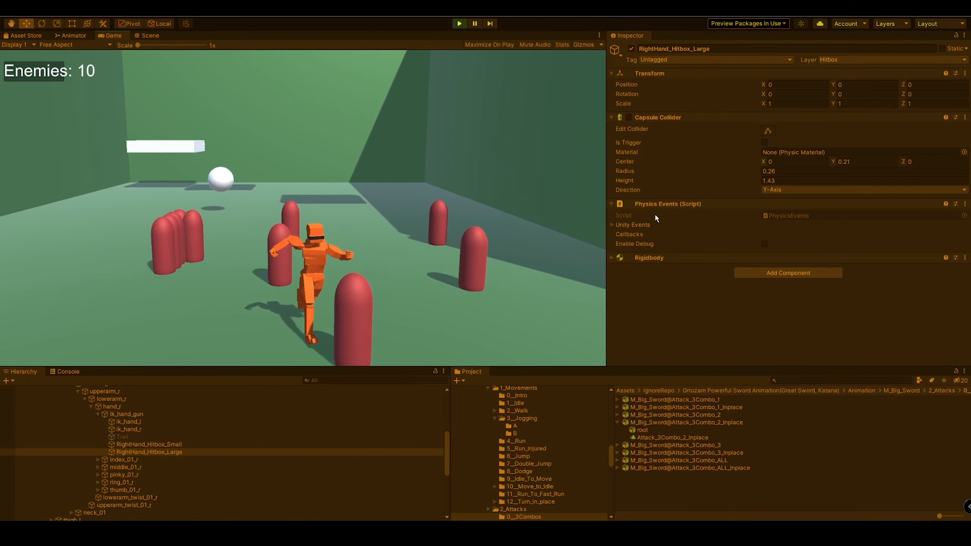
{"action": "key", "text": "a"}
{"action": "left_click", "coordinate": [268, 254]}
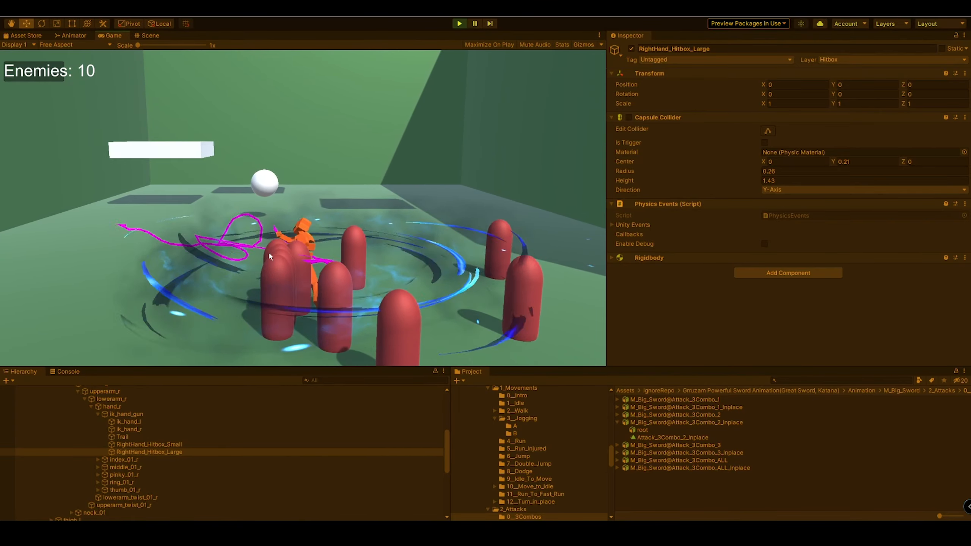
{"action": "left_click", "coordinate": [268, 254]}
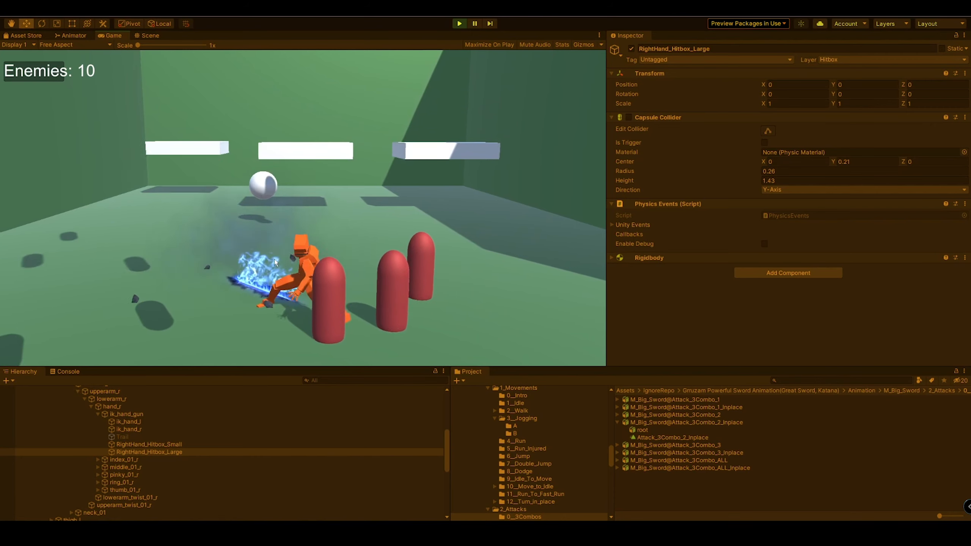
Step: Stop Play mode and select My New Controller to show its Actor Hit Boxes component
{"action": "left_click", "coordinate": [458, 25]}
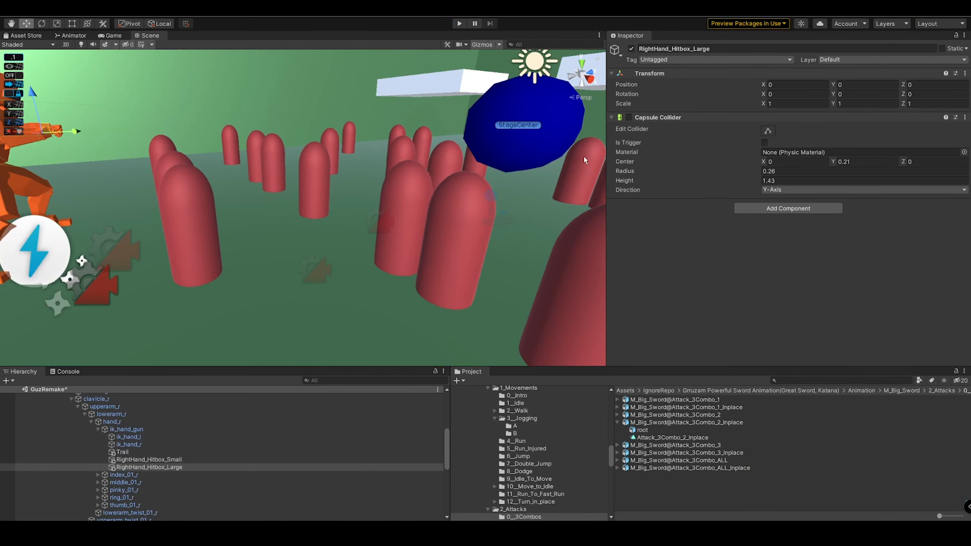
{"action": "left_click", "coordinate": [133, 450]}
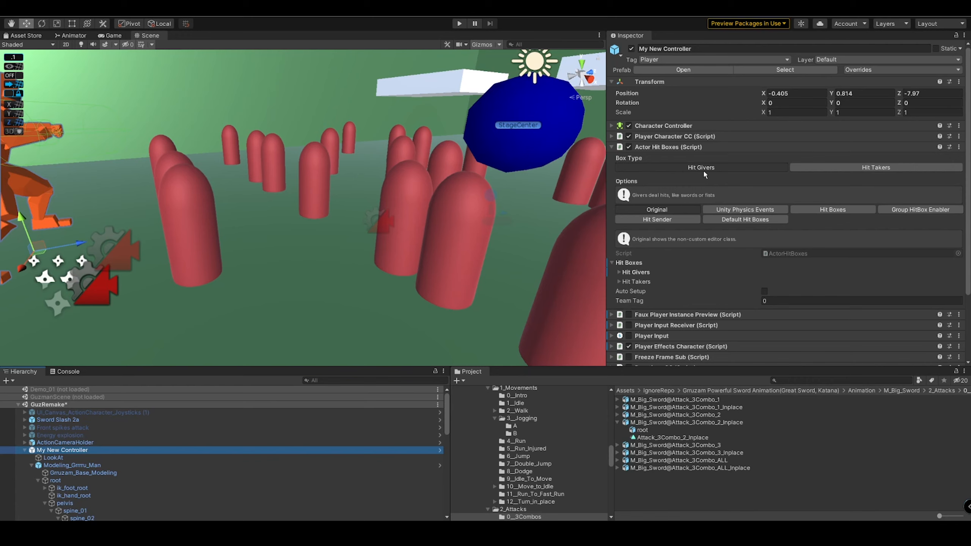
Step: Create an empty child object under Modeling_Grrru_Man and name it AoE_HitBox
{"action": "left_click", "coordinate": [38, 481]}
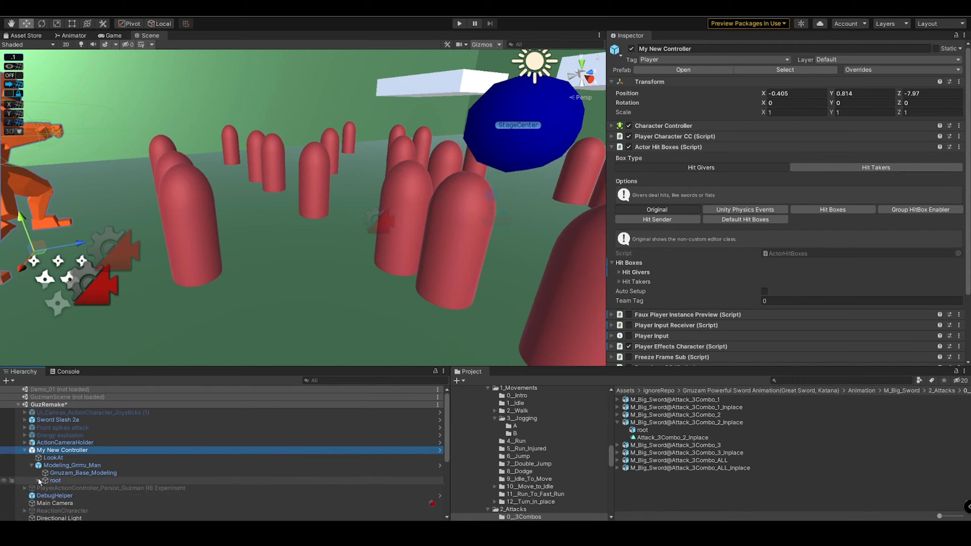
{"action": "double_click", "coordinate": [72, 465]}
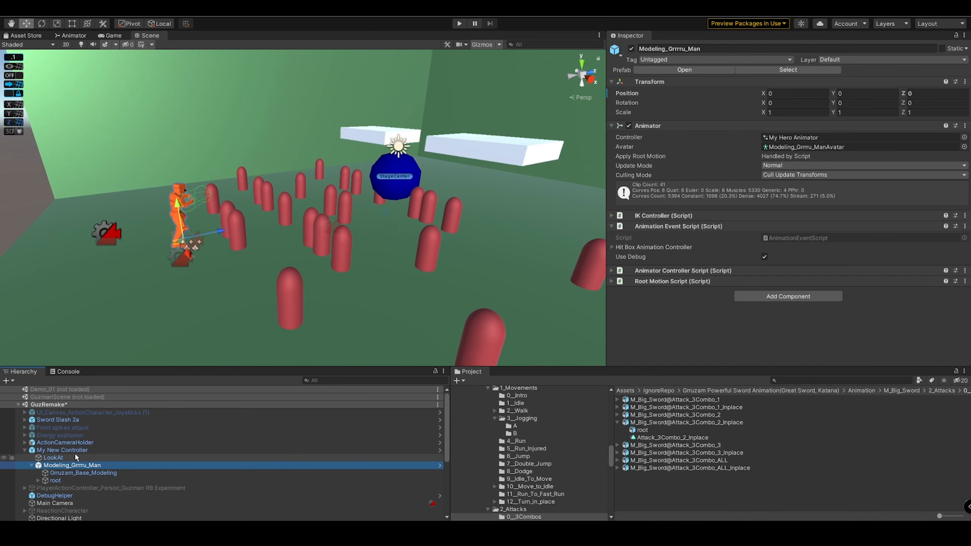
{"action": "left_click", "coordinate": [75, 480]}
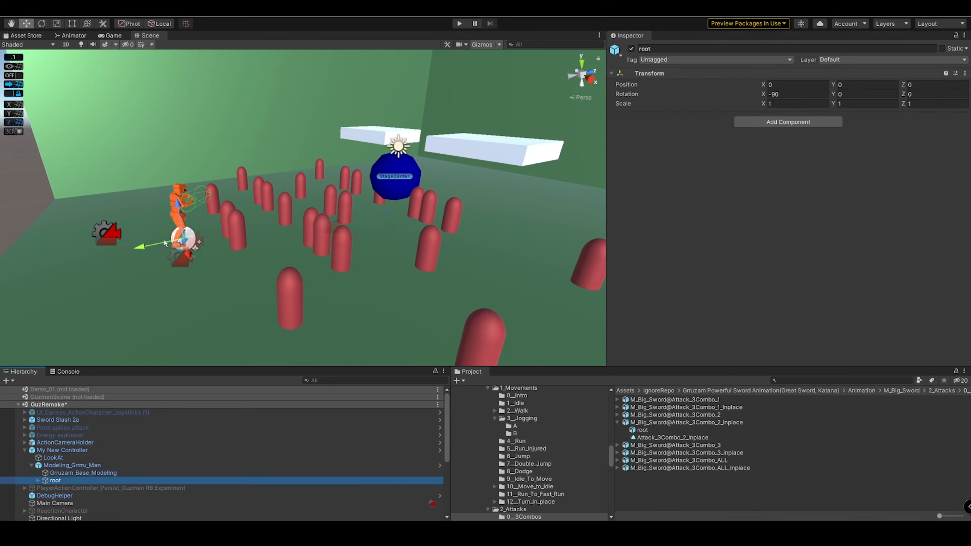
{"action": "left_click", "coordinate": [72, 466]}
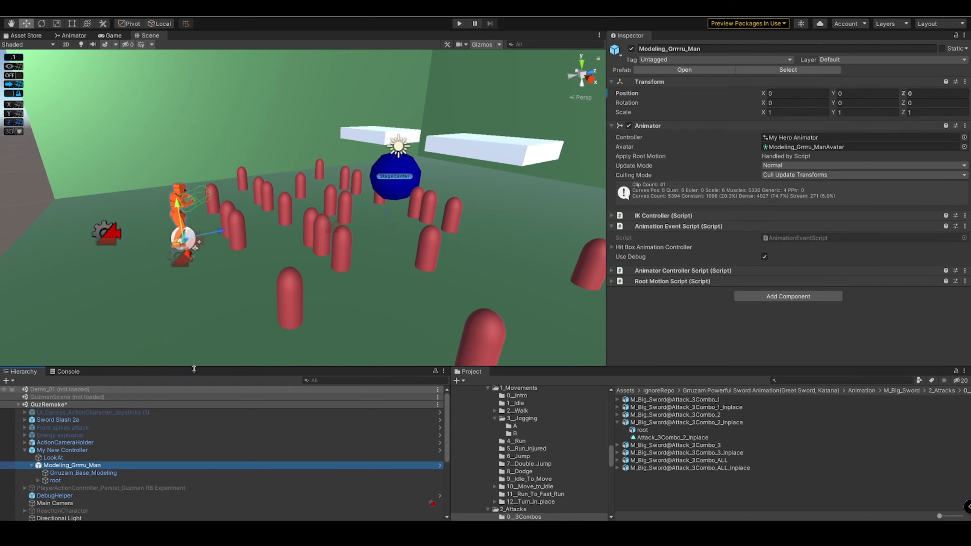
{"action": "left_click", "coordinate": [69, 11]}
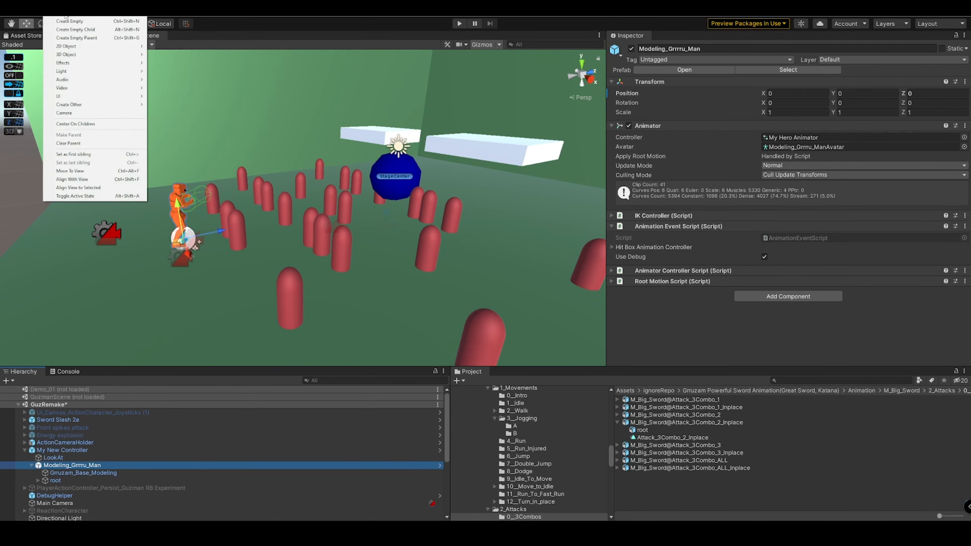
{"action": "left_click", "coordinate": [76, 30]}
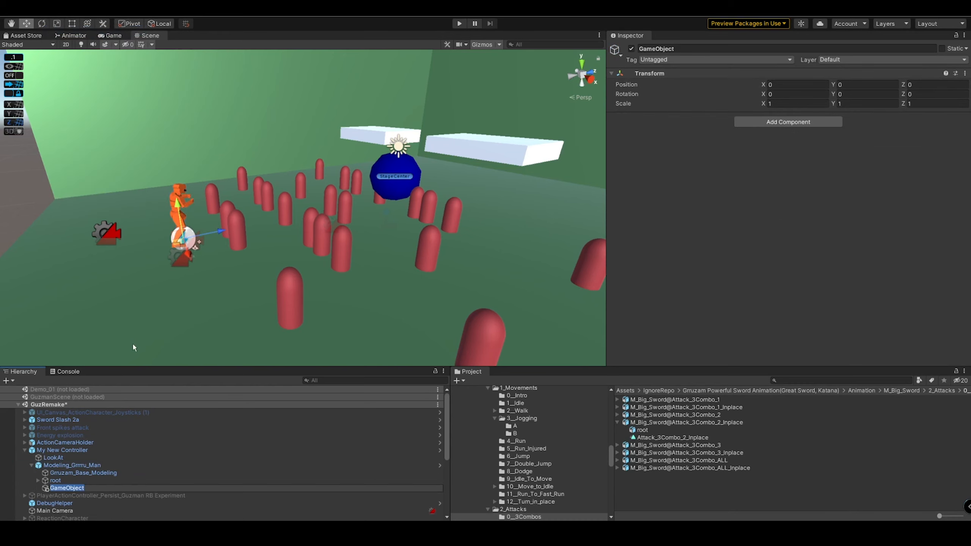
{"action": "type", "text": "AoE"}
{"action": "type", "text": " SP"}
{"action": "key", "text": "BackSpace"}
{"action": "key", "text": "BackSpace"}
{"action": "type", "text": "_HitBox"}
{"action": "key", "text": "Return"}
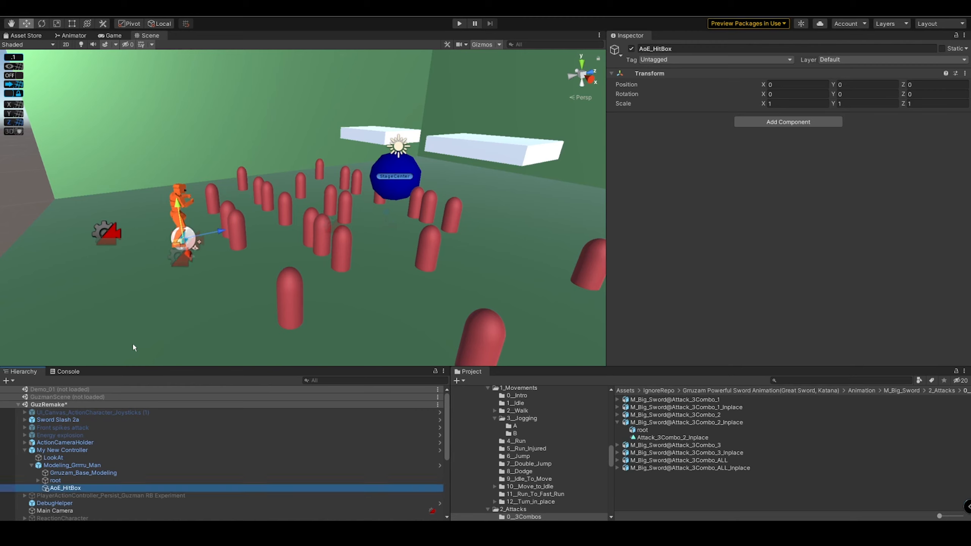
Step: Add a Sphere Collider to AoE_HitBox, make it a trigger and enlarge its radius to 2.78
{"action": "left_click", "coordinate": [821, 122]}
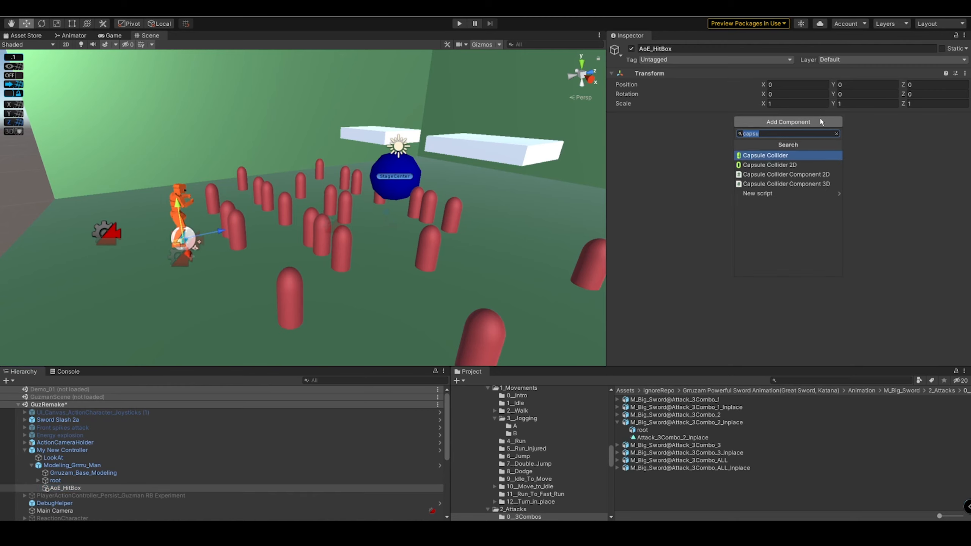
{"action": "type", "text": "Sphere"}
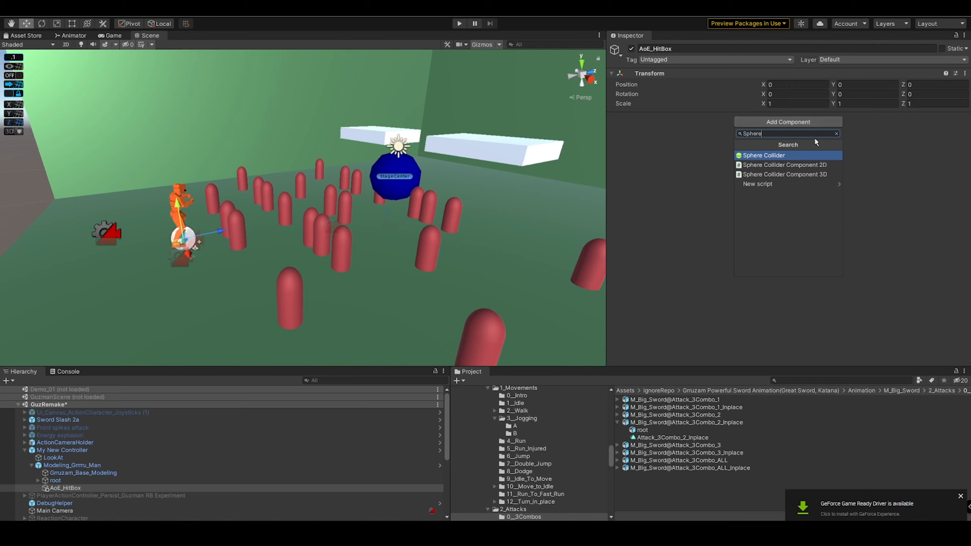
{"action": "left_click", "coordinate": [822, 155]}
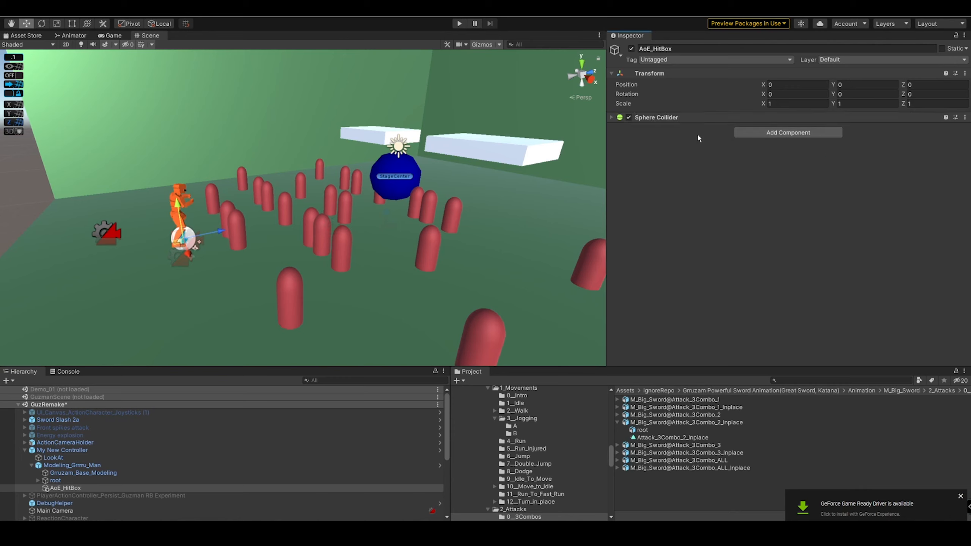
{"action": "left_click", "coordinate": [685, 118]}
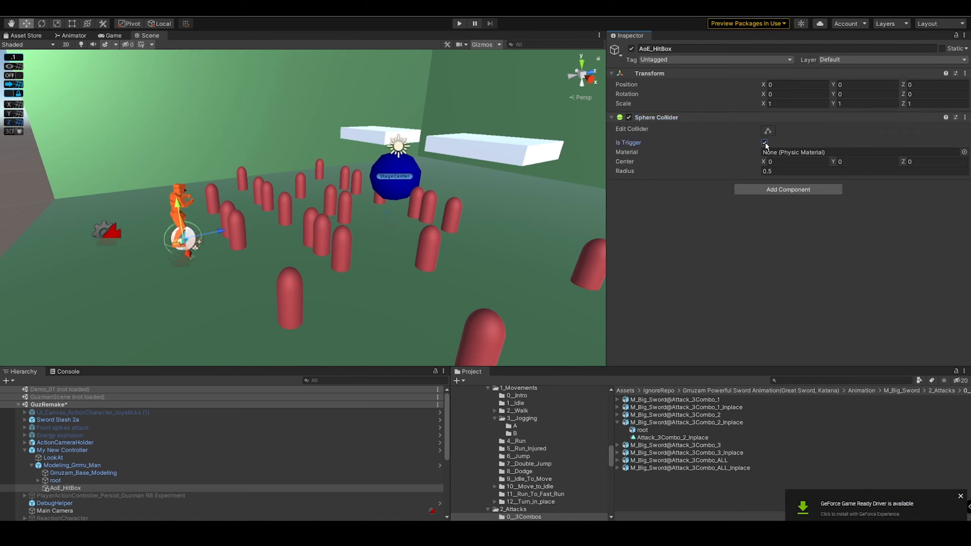
{"action": "left_click_drag", "start_coordinate": [224, 250], "coordinate": [239, 273], "text": "alt"}
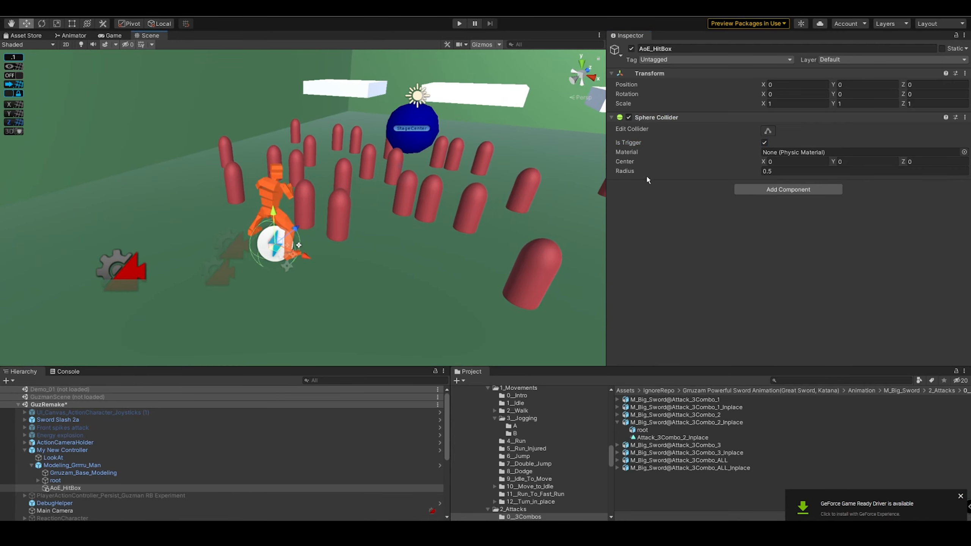
{"action": "left_click_drag", "start_coordinate": [628, 171], "coordinate": [666, 174]}
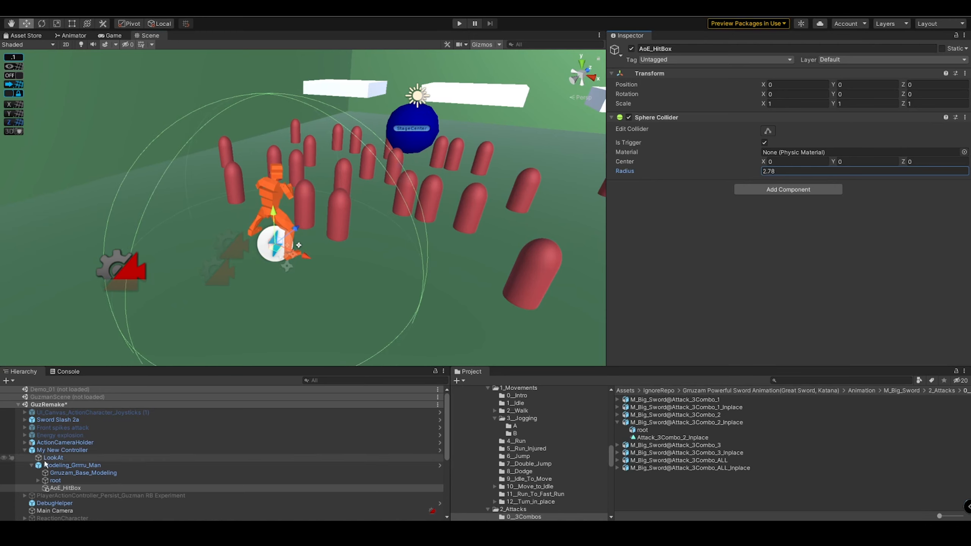
Step: Add a third hit giver box named AoE to My New Controller's Actor Hit Boxes, with AoE_HitBox as its collider
{"action": "left_click", "coordinate": [60, 451]}
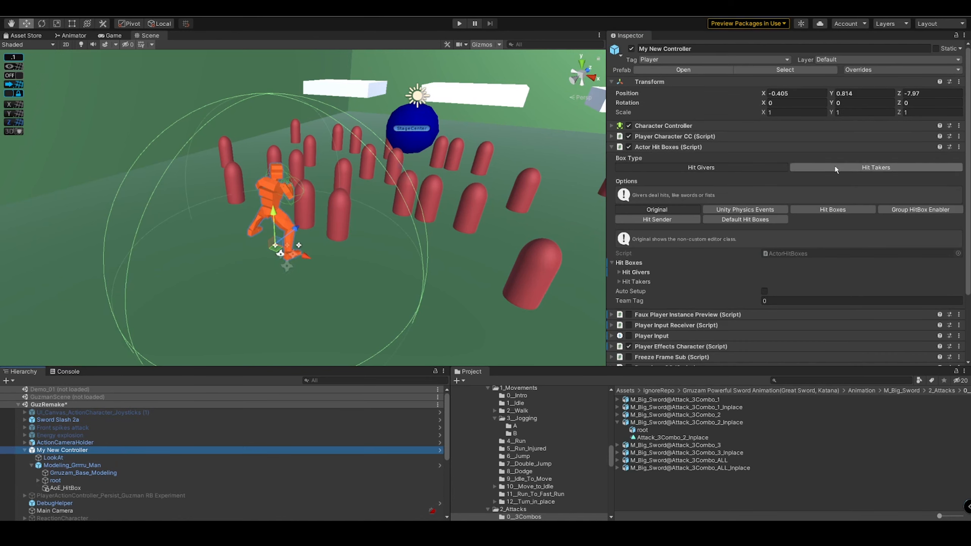
{"action": "left_click", "coordinate": [837, 210]}
{"action": "scroll", "coordinate": [778, 201], "scroll_direction": "down", "scroll_amount": 3}
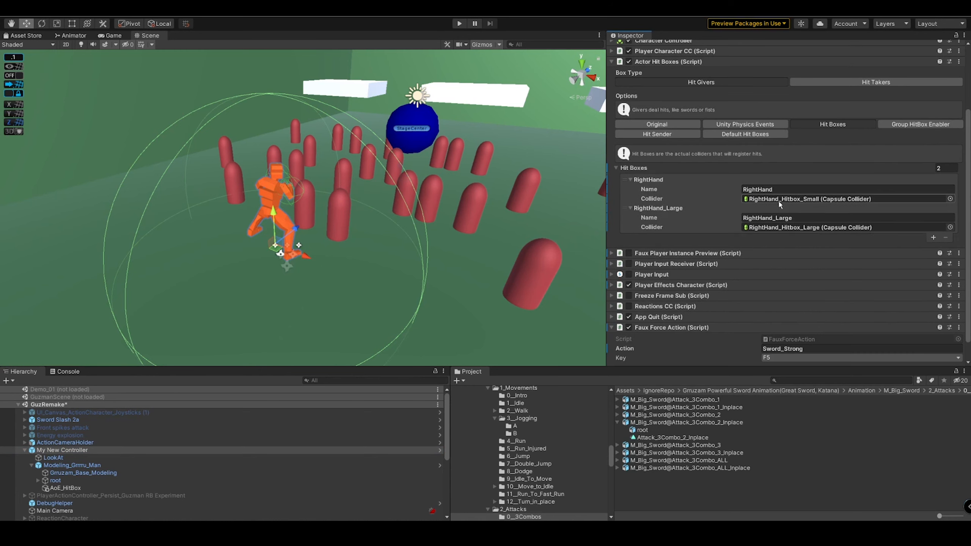
{"action": "left_click", "coordinate": [933, 238]}
{"action": "left_click", "coordinate": [802, 246]}
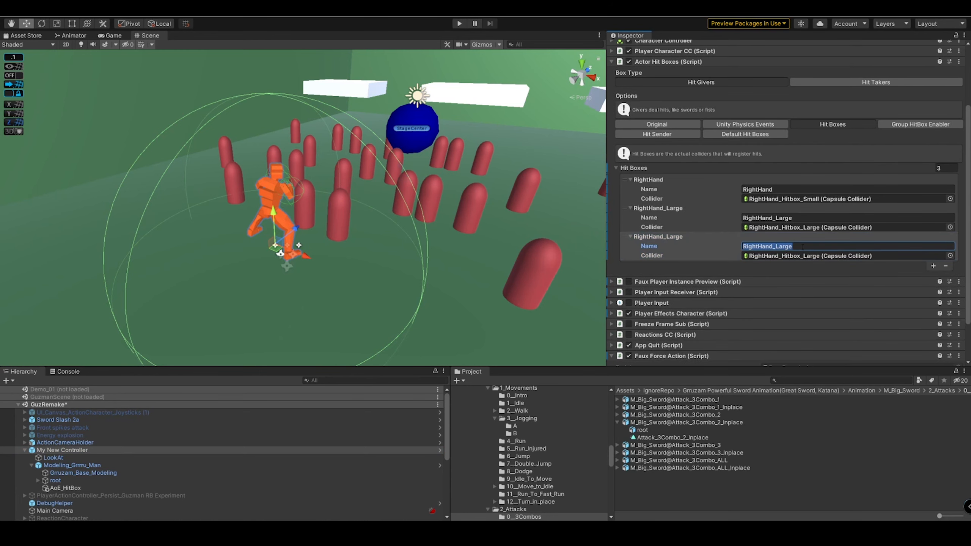
{"action": "type", "text": "AoE"}
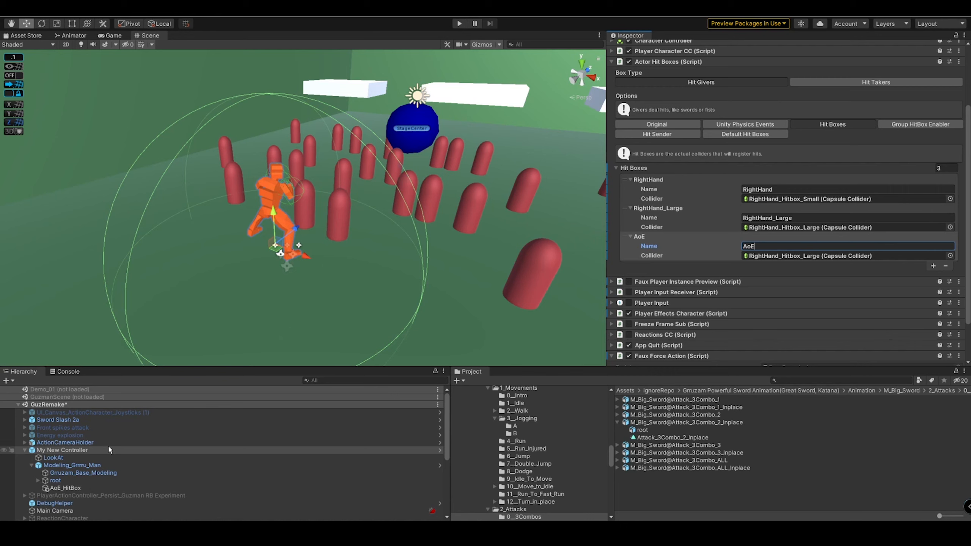
{"action": "scroll", "coordinate": [108, 446], "scroll_direction": "down", "scroll_amount": 2}
{"action": "left_click_drag", "start_coordinate": [86, 458], "coordinate": [745, 257]}
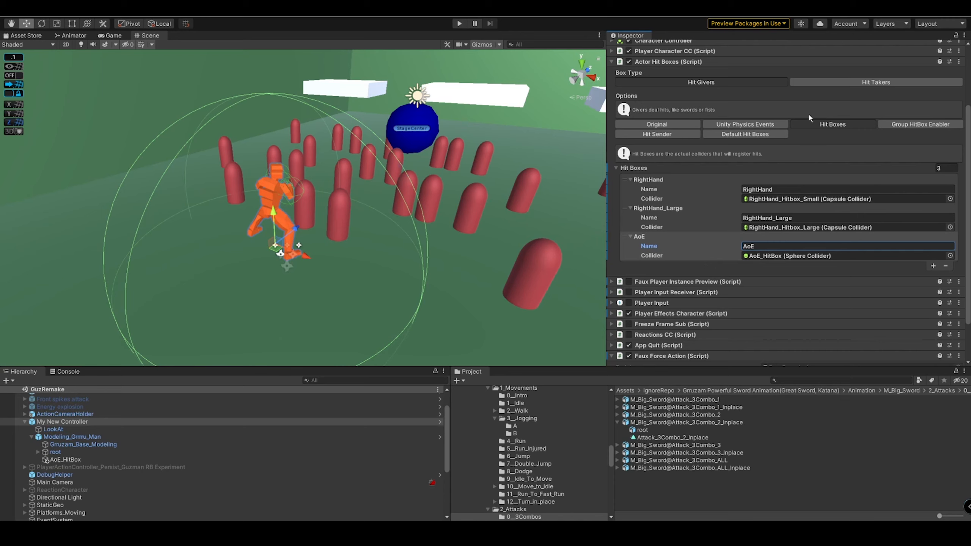
Step: Start a hit box enabler group named Group_01 and remove the FrontCone and FrontBlast groups
{"action": "left_click", "coordinate": [914, 124]}
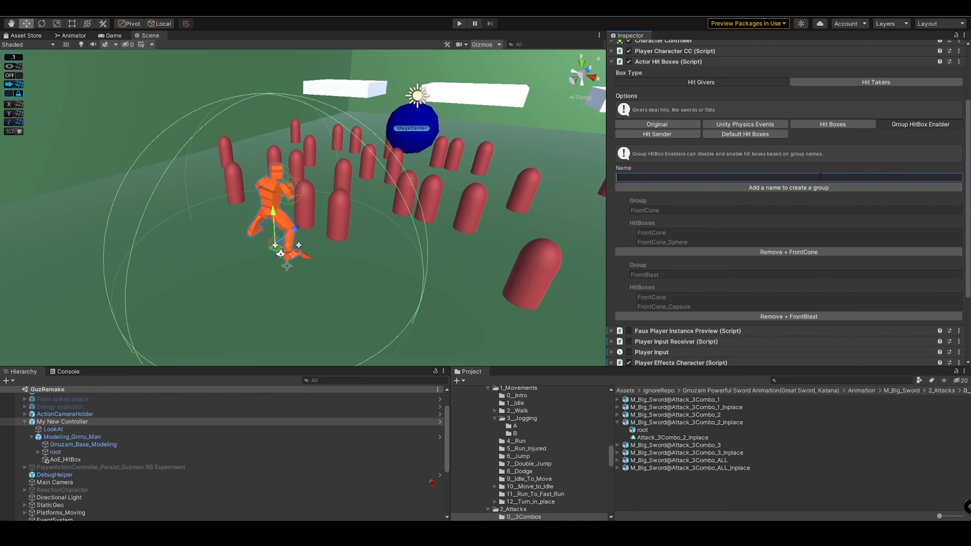
{"action": "type", "text": "Group_01"}
{"action": "left_click", "coordinate": [798, 188]}
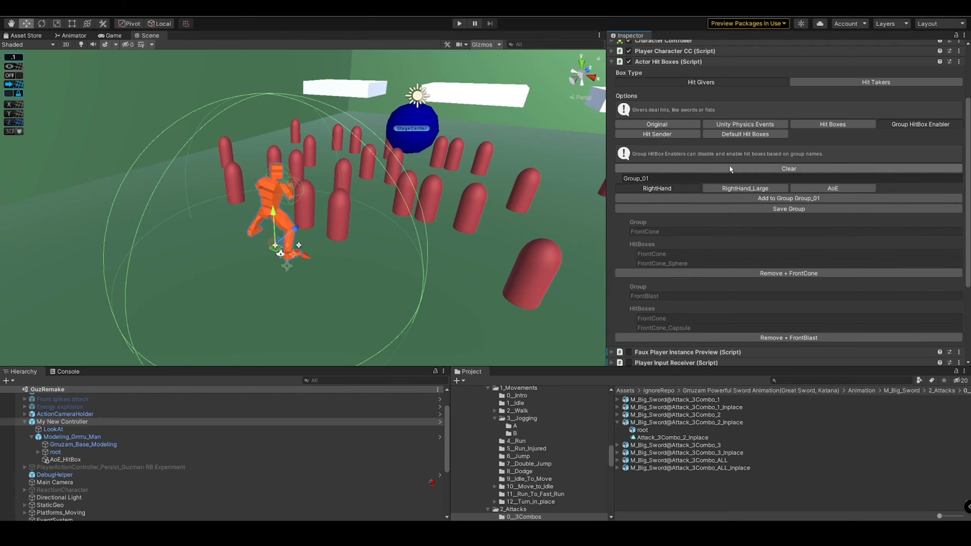
{"action": "left_click", "coordinate": [819, 274]}
{"action": "left_click", "coordinate": [800, 274]}
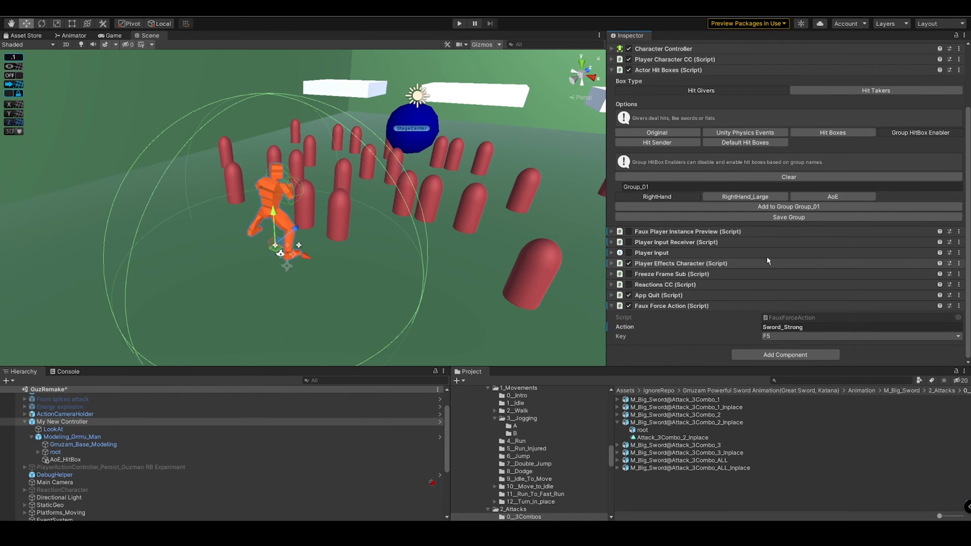
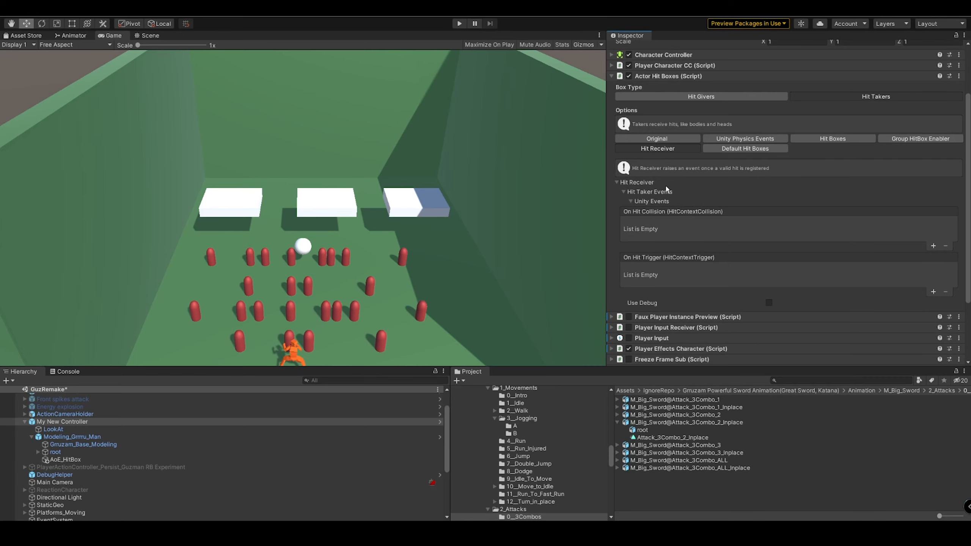
Step: Open the effects editor of My New Controller's Player Effects Character component and switch its FX selection to Hit Givers FX
{"action": "scroll", "coordinate": [666, 189], "scroll_direction": "up", "scroll_amount": 5}
{"action": "left_click", "coordinate": [676, 152]}
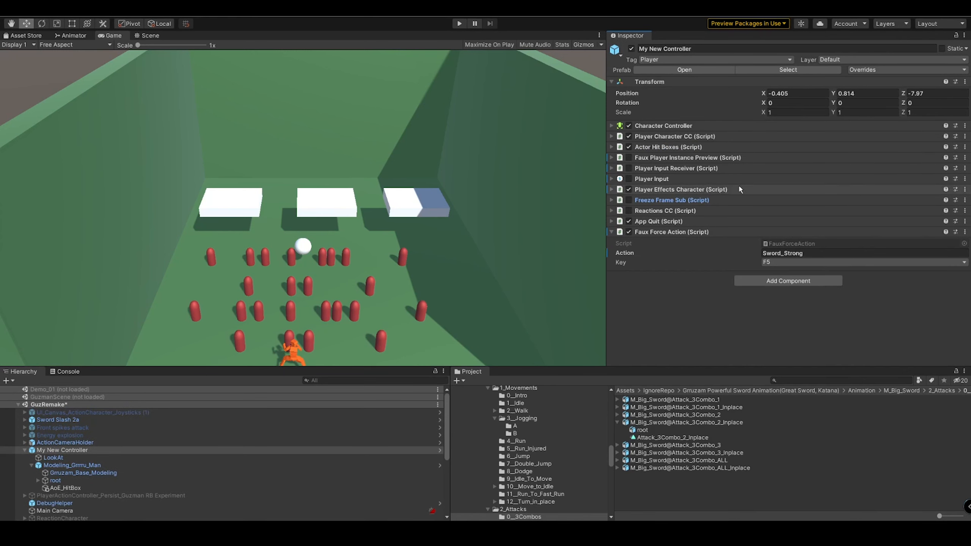
{"action": "left_click", "coordinate": [659, 190]}
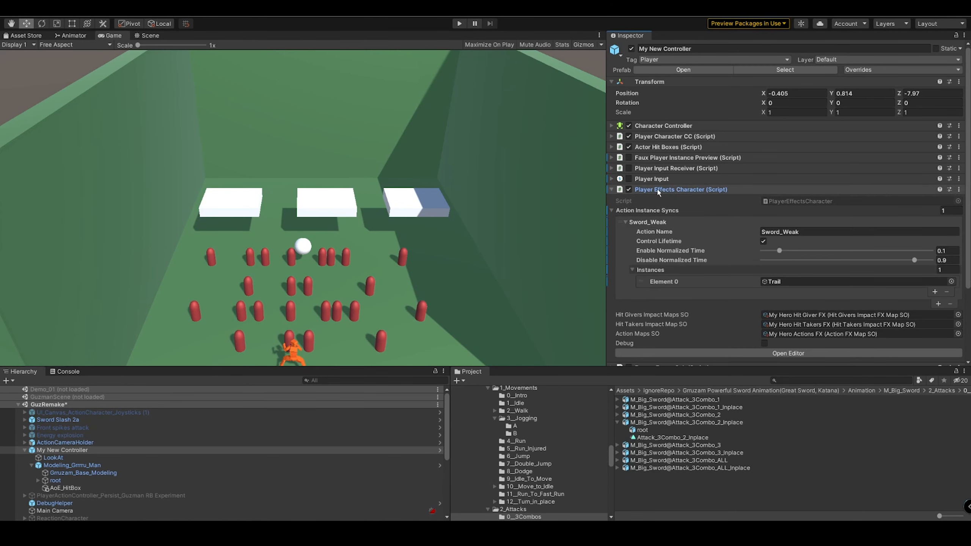
{"action": "scroll", "coordinate": [685, 228], "scroll_direction": "down", "scroll_amount": 3}
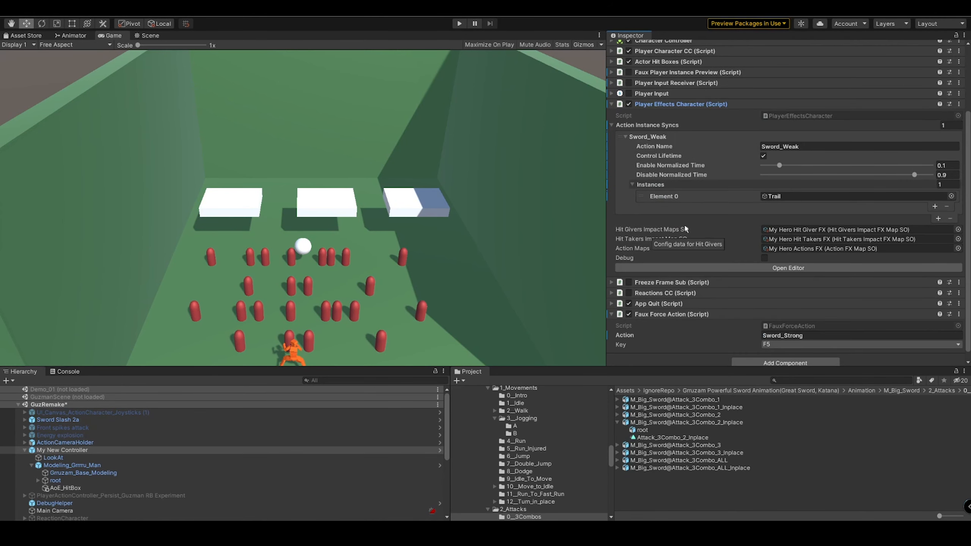
{"action": "left_click", "coordinate": [740, 270]}
{"action": "left_click_drag", "start_coordinate": [517, 53], "coordinate": [731, 98]}
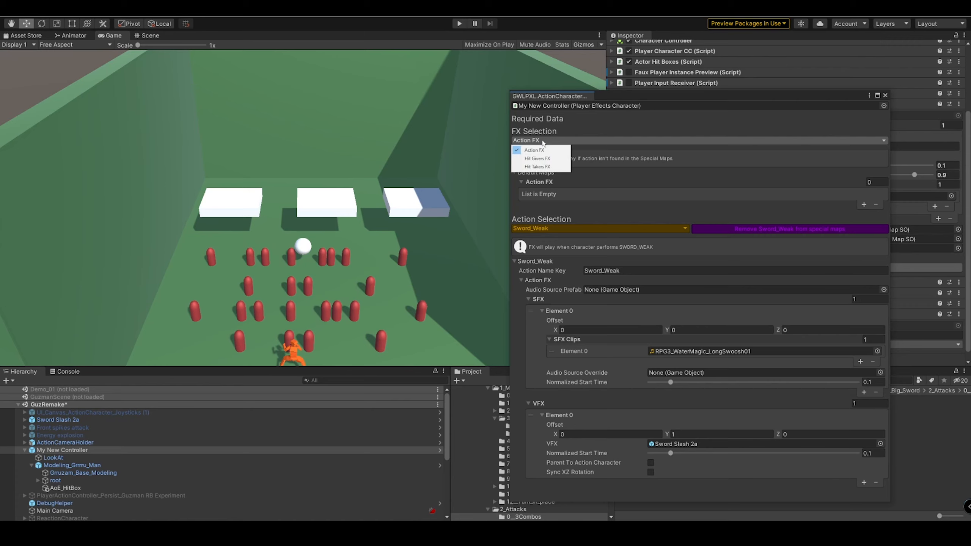
{"action": "left_click", "coordinate": [542, 159]}
{"action": "left_click_drag", "start_coordinate": [652, 96], "coordinate": [596, 56]}
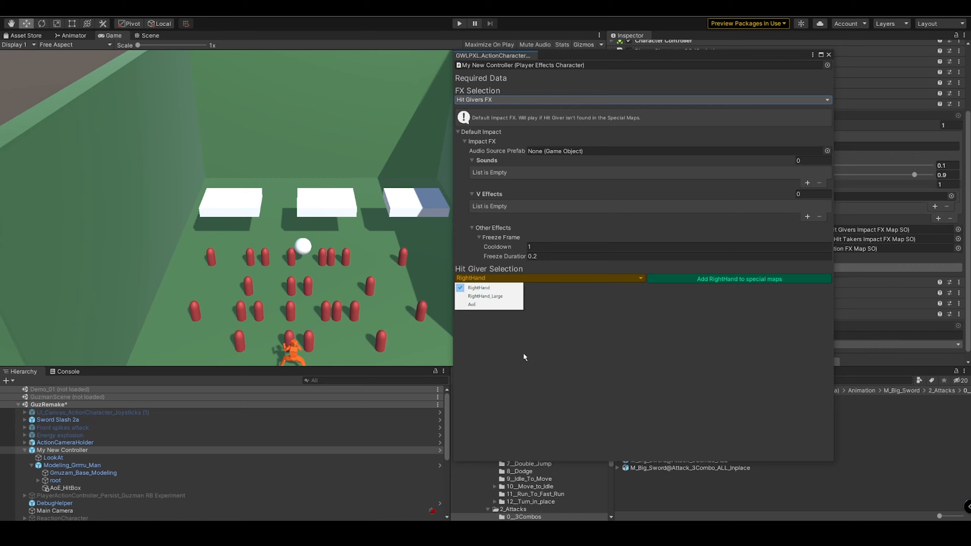
Step: Add a visual effect to the hit givers' default impact, using CFX_DoubleFlameC White and keeping its position at Collision
{"action": "left_click", "coordinate": [495, 195]}
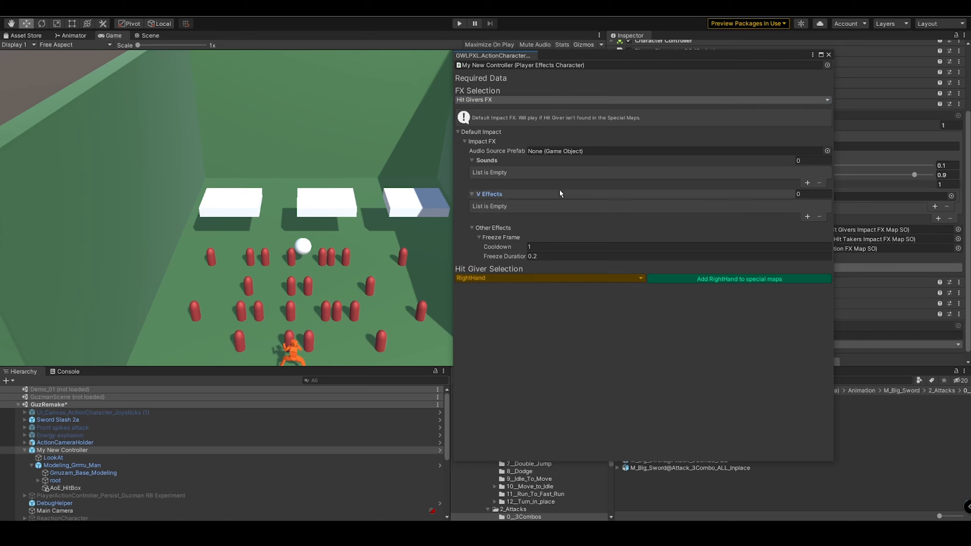
{"action": "left_click", "coordinate": [495, 195]}
{"action": "left_click", "coordinate": [496, 196]}
{"action": "left_click", "coordinate": [808, 217]}
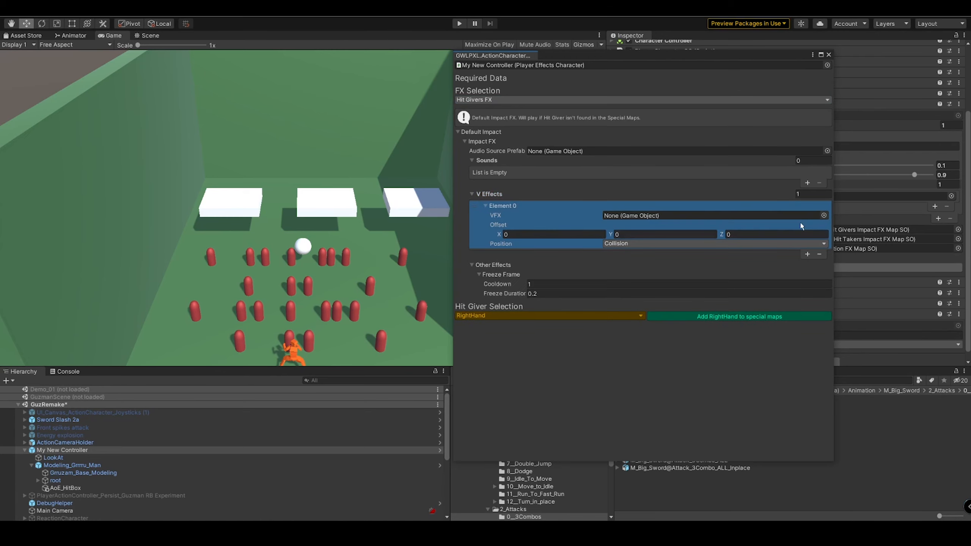
{"action": "left_click_drag", "start_coordinate": [721, 58], "coordinate": [459, 45]}
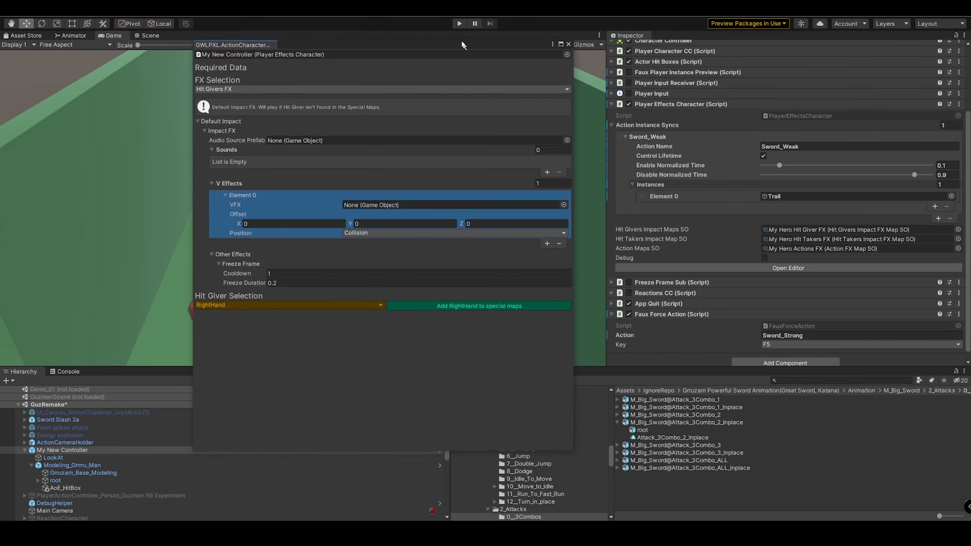
{"action": "left_click", "coordinate": [561, 201]}
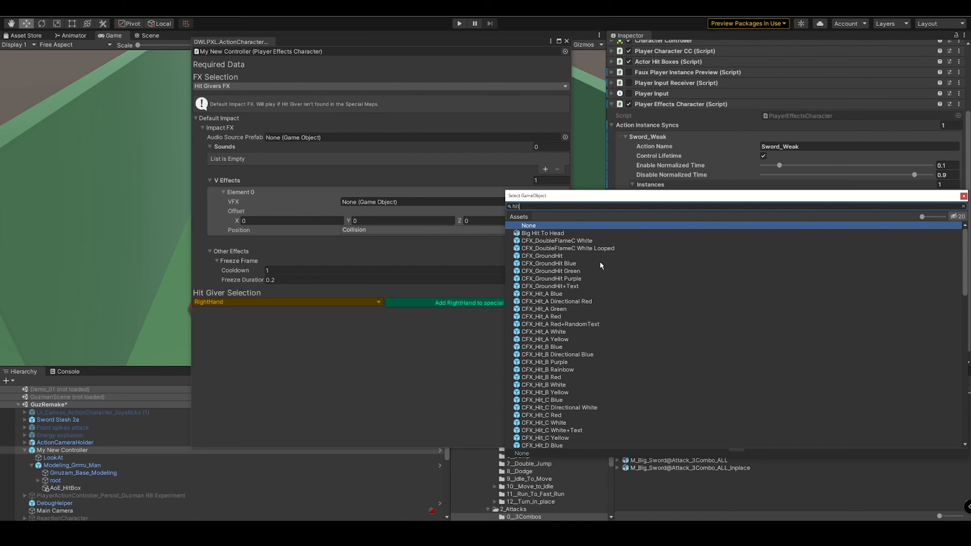
{"action": "double_click", "coordinate": [587, 242]}
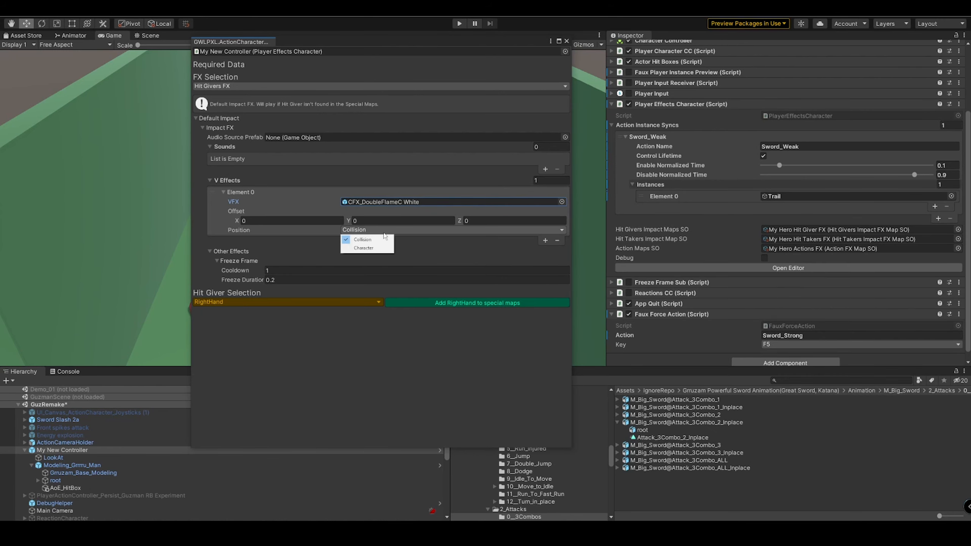
{"action": "left_click", "coordinate": [440, 39]}
{"action": "left_click_drag", "start_coordinate": [441, 39], "coordinate": [720, 42]}
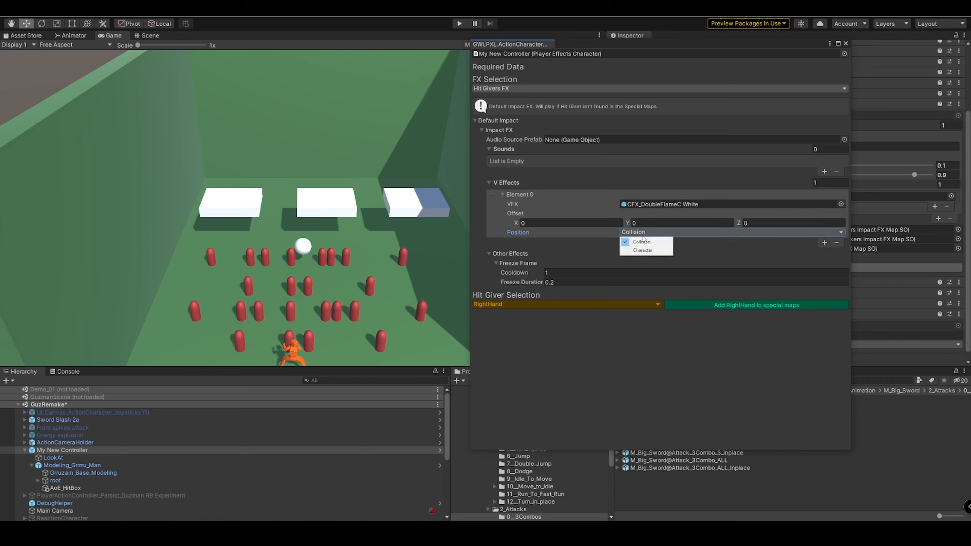
{"action": "left_click", "coordinate": [731, 254]}
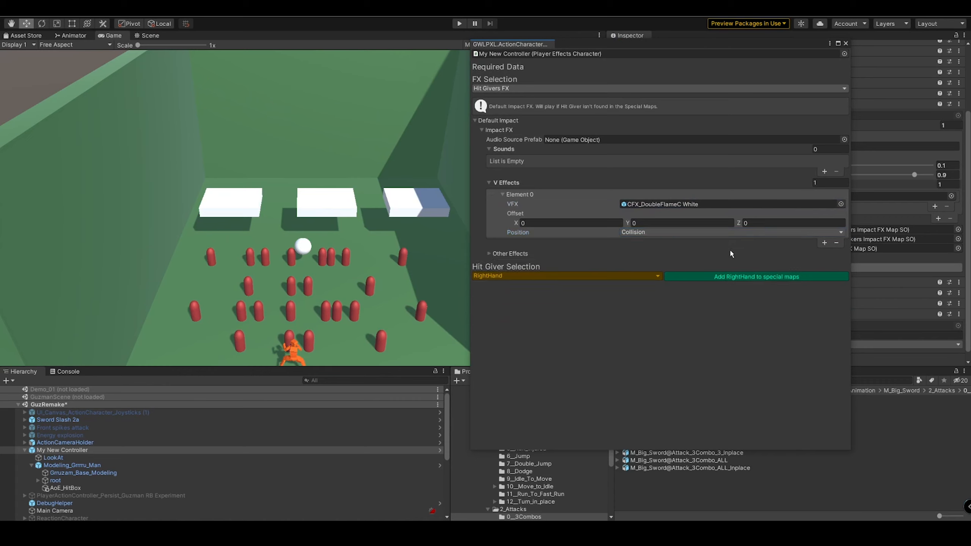
{"action": "left_click", "coordinate": [531, 256]}
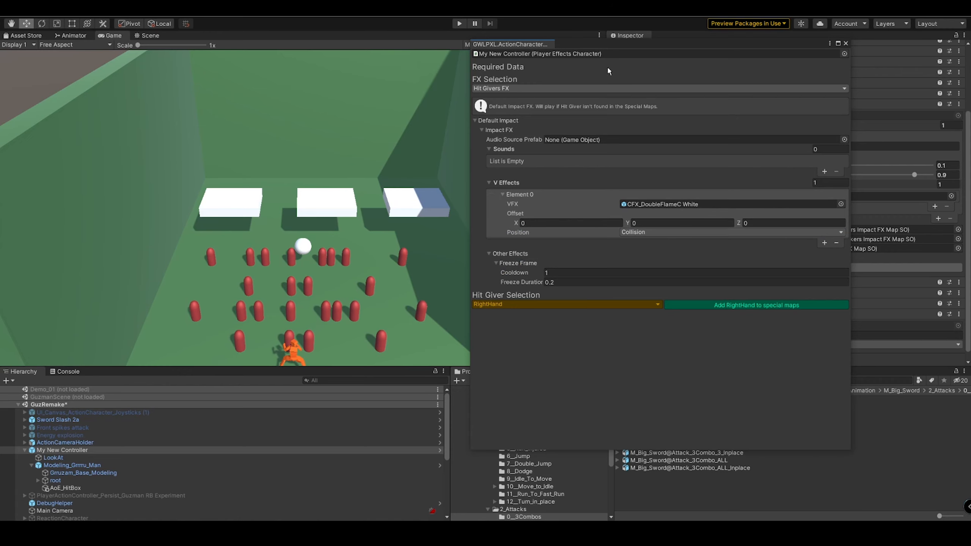
Step: Run the scene and attack groups of enemies with the character to test the default impact's flame effect
{"action": "left_click_drag", "start_coordinate": [619, 48], "coordinate": [703, 46]}
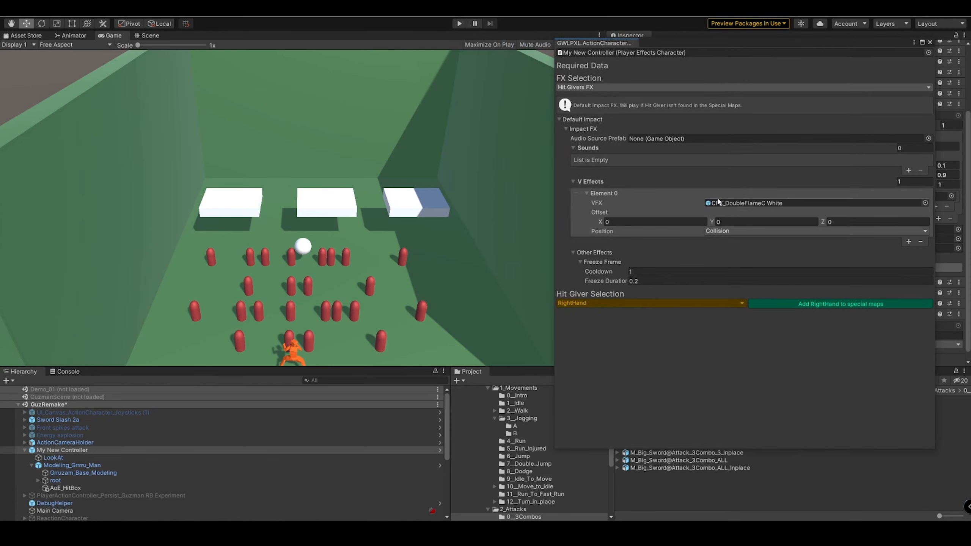
{"action": "left_click", "coordinate": [459, 24]}
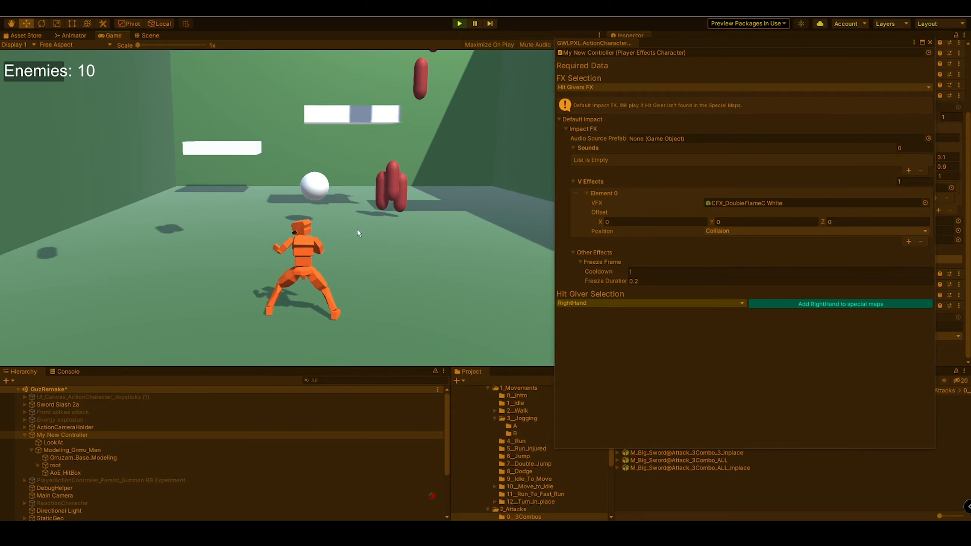
{"action": "key", "text": "w"}
{"action": "key", "text": "d"}
{"action": "left_click", "coordinate": [399, 249]}
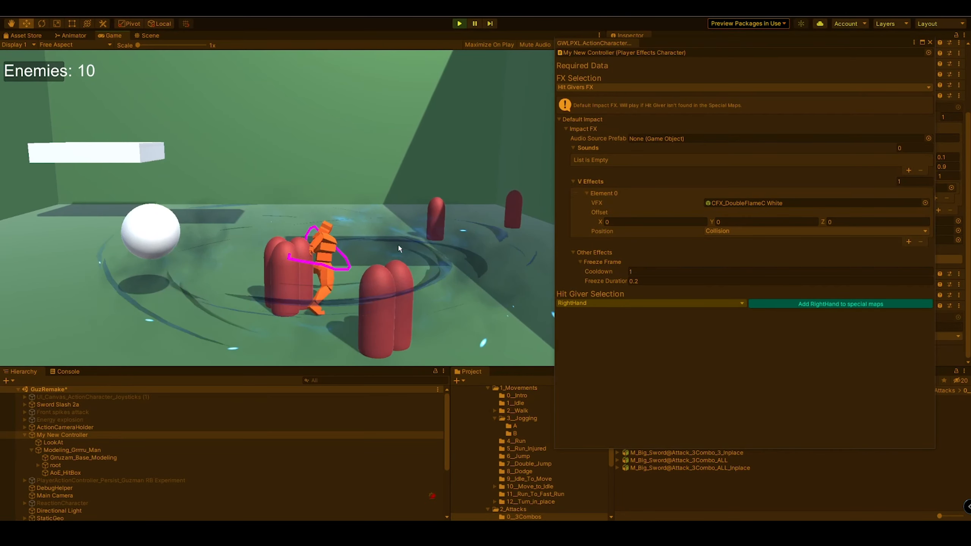
{"action": "key", "text": "a"}
{"action": "key", "text": "s"}
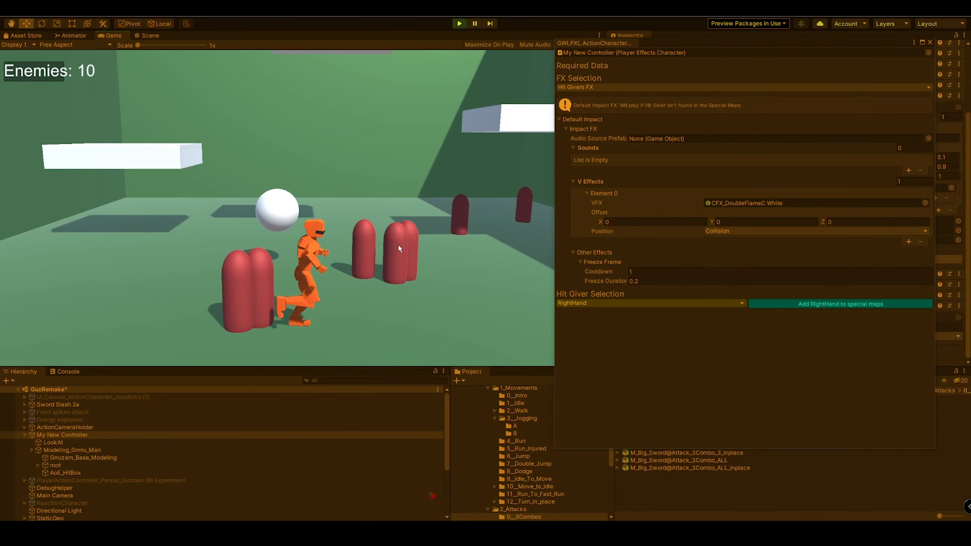
{"action": "key", "text": "d"}
{"action": "left_click", "coordinate": [398, 248]}
{"action": "key", "text": "w"}
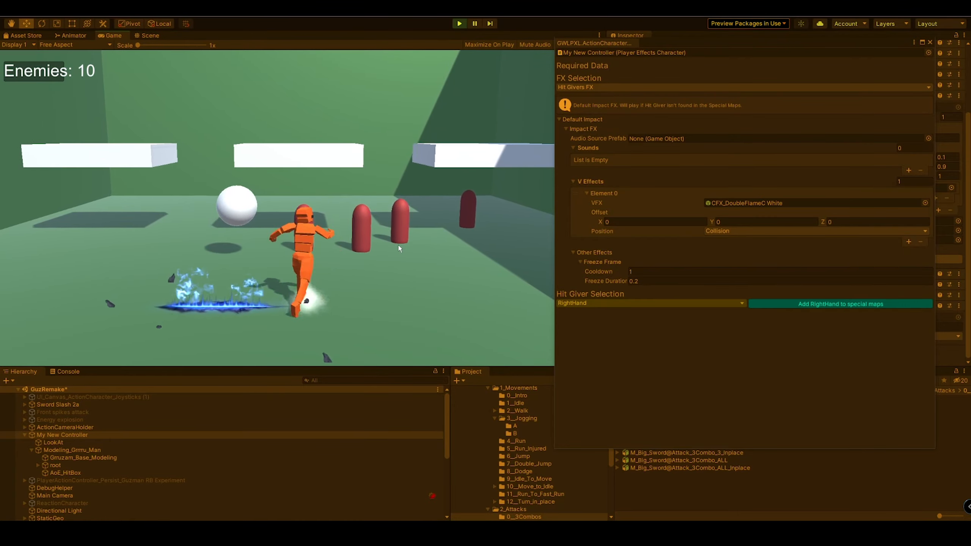
{"action": "left_click", "coordinate": [399, 249]}
{"action": "key", "text": "a"}
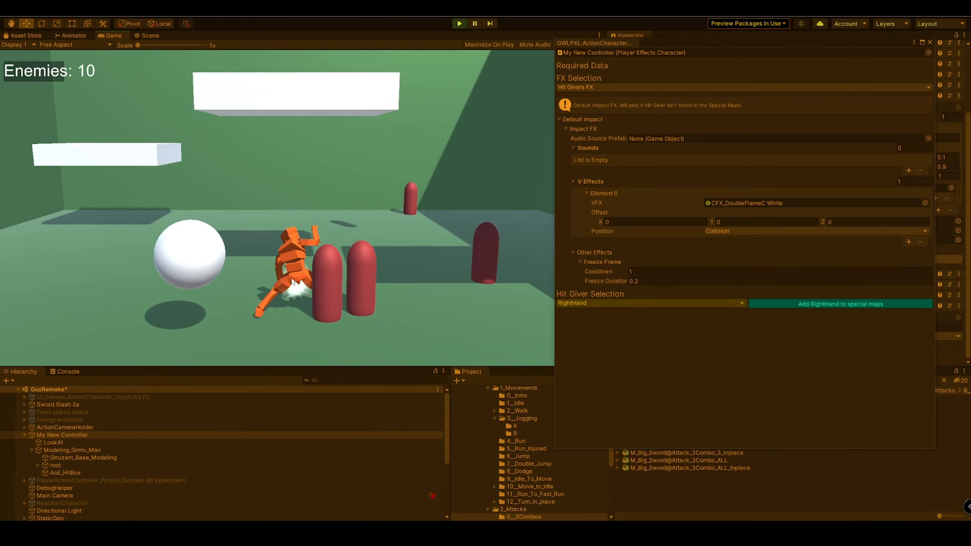
{"action": "key", "text": "s"}
{"action": "key", "text": "d"}
{"action": "key", "text": "w"}
{"action": "left_click", "coordinate": [335, 280]}
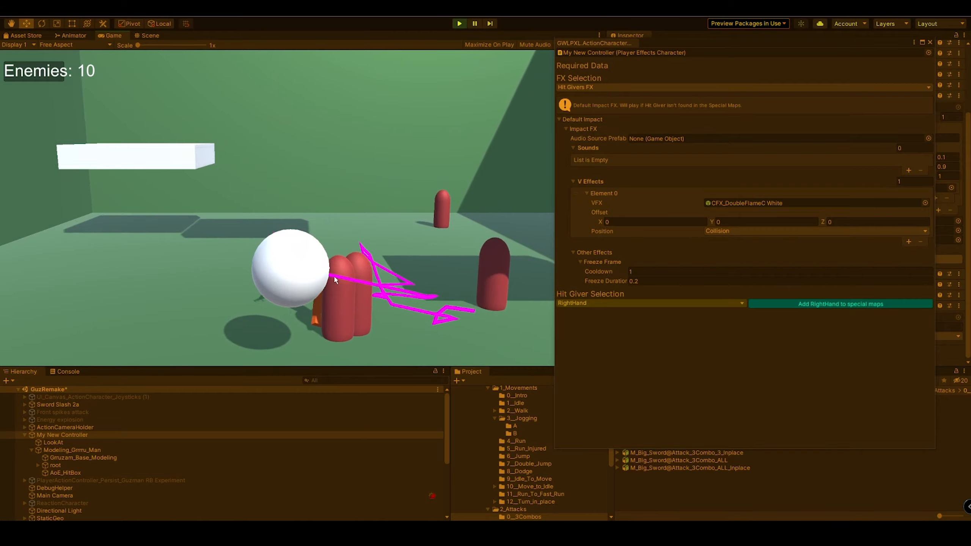
{"action": "key", "text": "a"}
{"action": "key", "text": "s"}
{"action": "key", "text": "d"}
{"action": "left_click", "coordinate": [334, 281]}
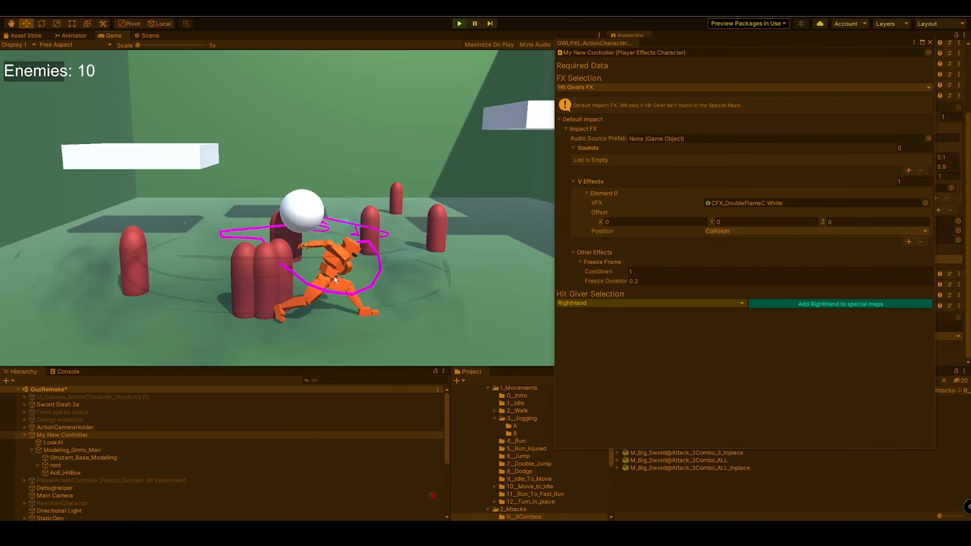
{"action": "key", "text": "s"}
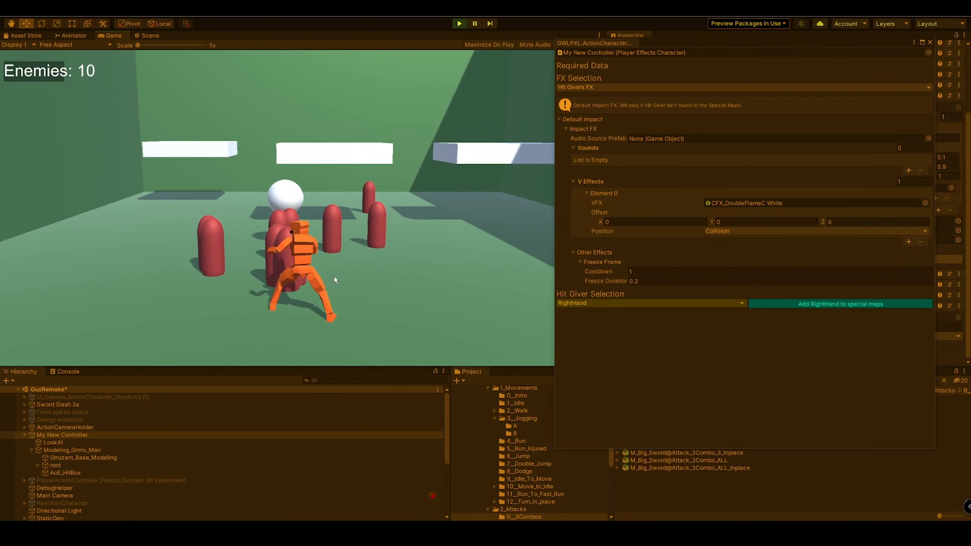
{"action": "left_click", "coordinate": [335, 280]}
{"action": "key", "text": "a"}
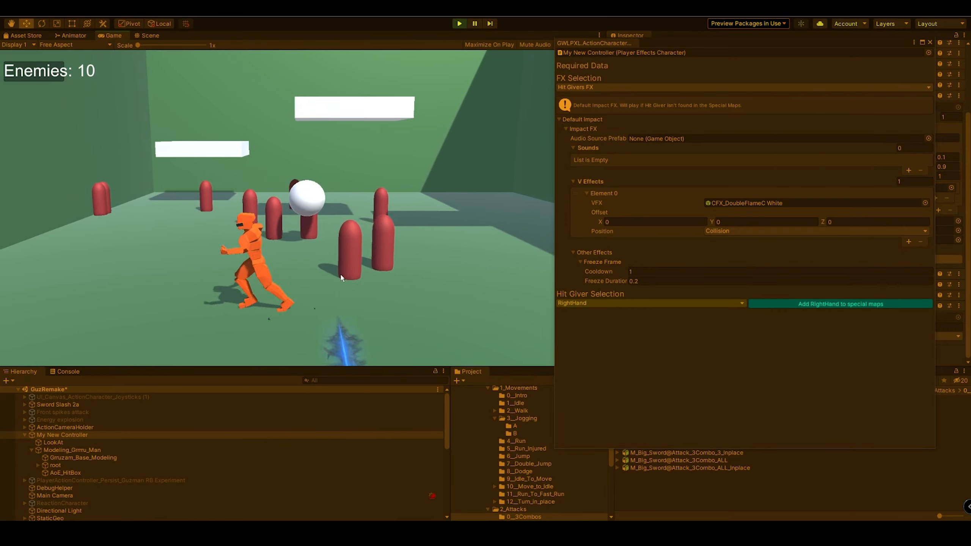
{"action": "key", "text": "d"}
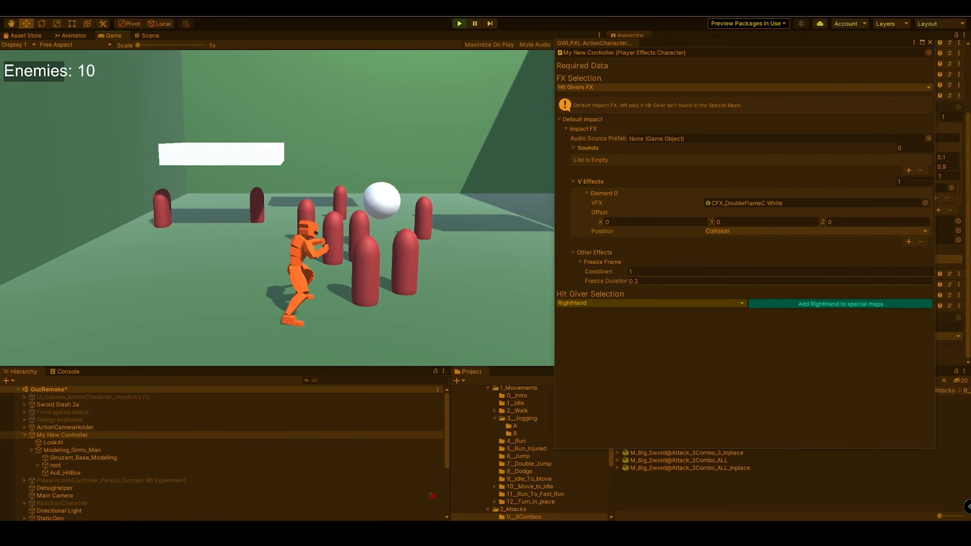
Step: Set the default impact's freeze duration to 5 and attack the enemies to test the freeze frame
{"action": "left_click", "coordinate": [654, 281]}
{"action": "type", "text": "5"}
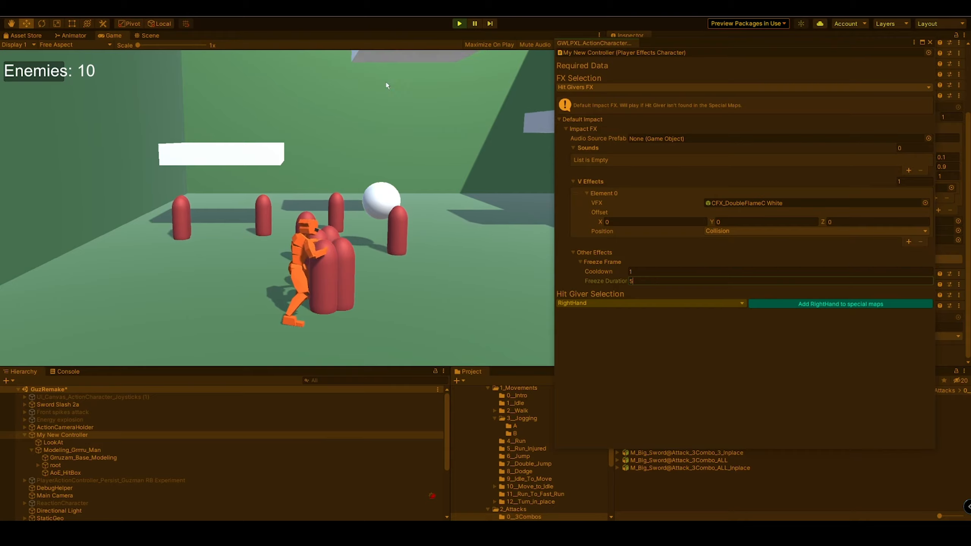
{"action": "left_click", "coordinate": [344, 286]}
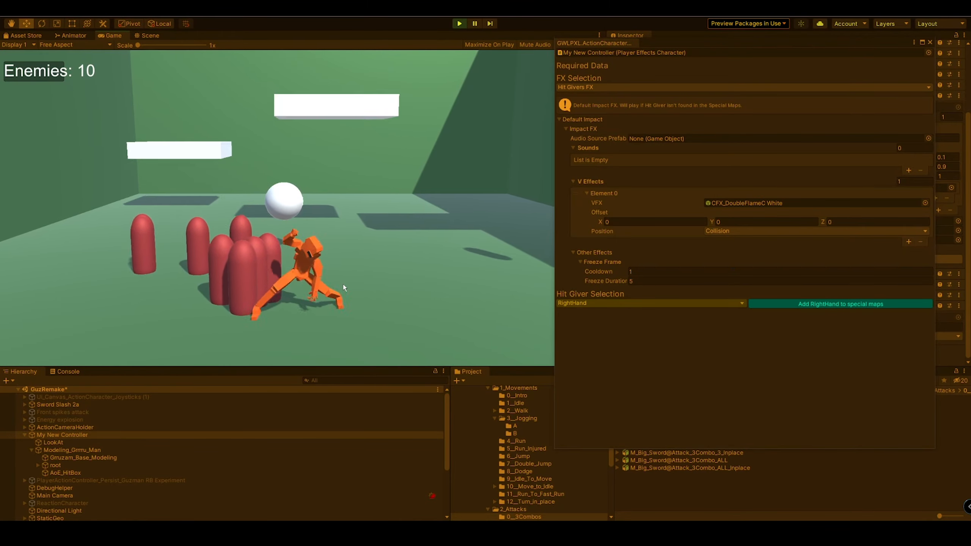
{"action": "left_click", "coordinate": [343, 283]}
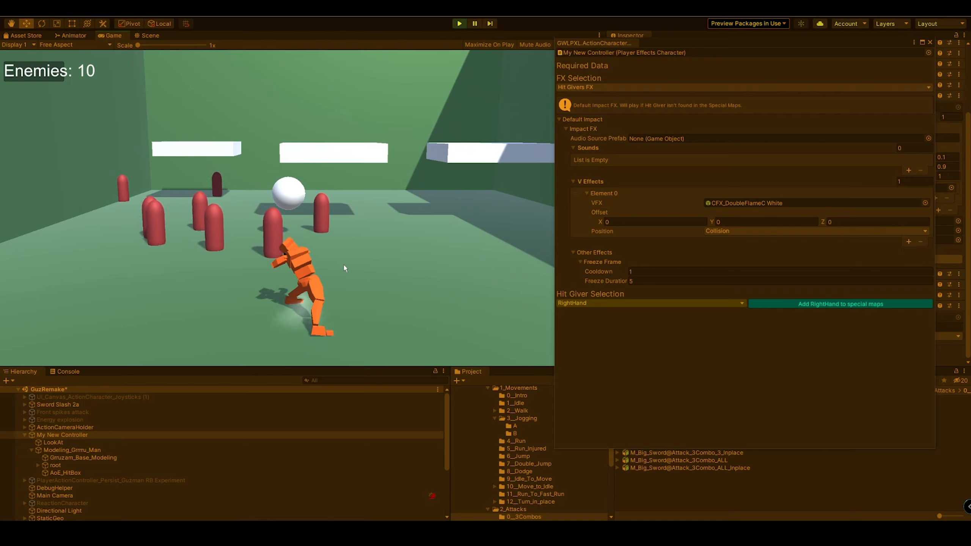
{"action": "key", "text": "a"}
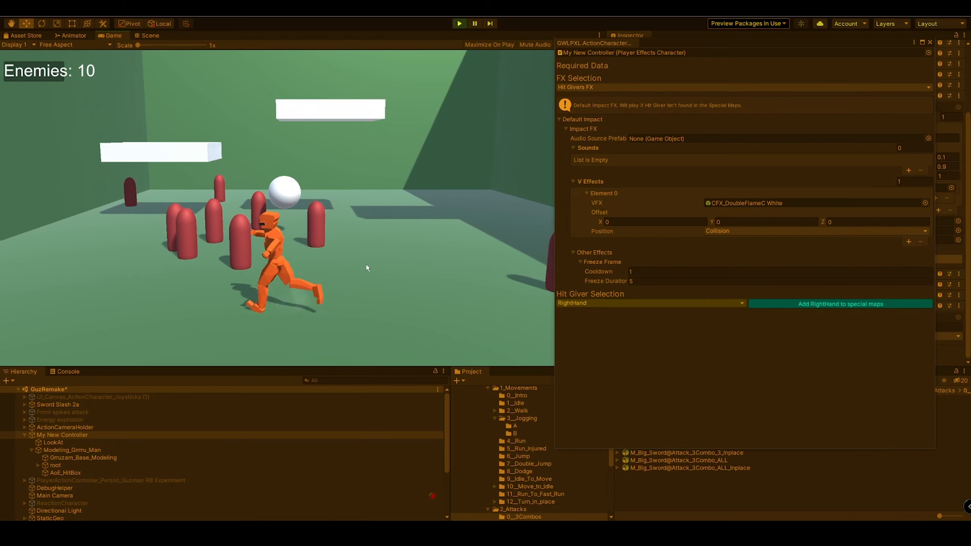
{"action": "key", "text": "s"}
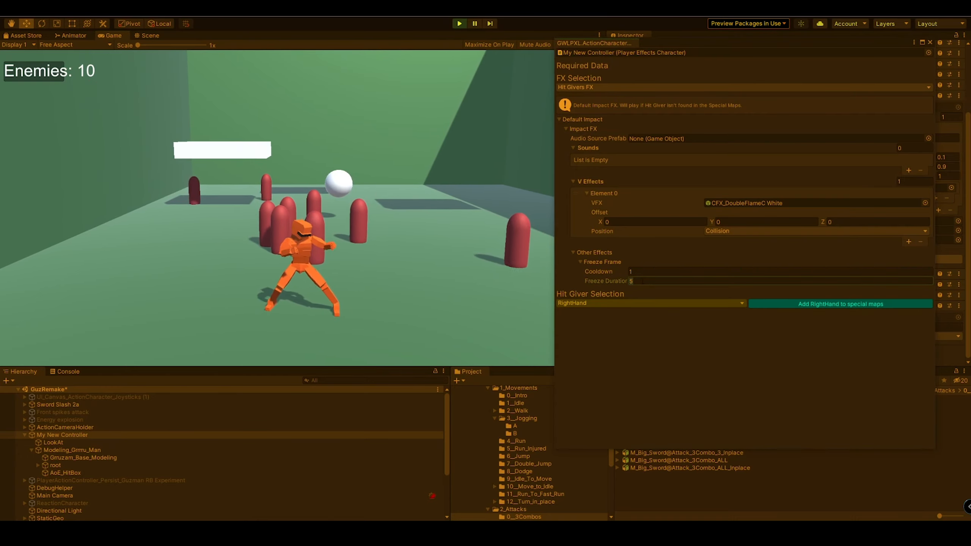
Step: Set the default impact's freeze duration to 0.25 and test it with several attacks on the enemies
{"action": "type", "text": ".25"}
{"action": "key", "text": "Return"}
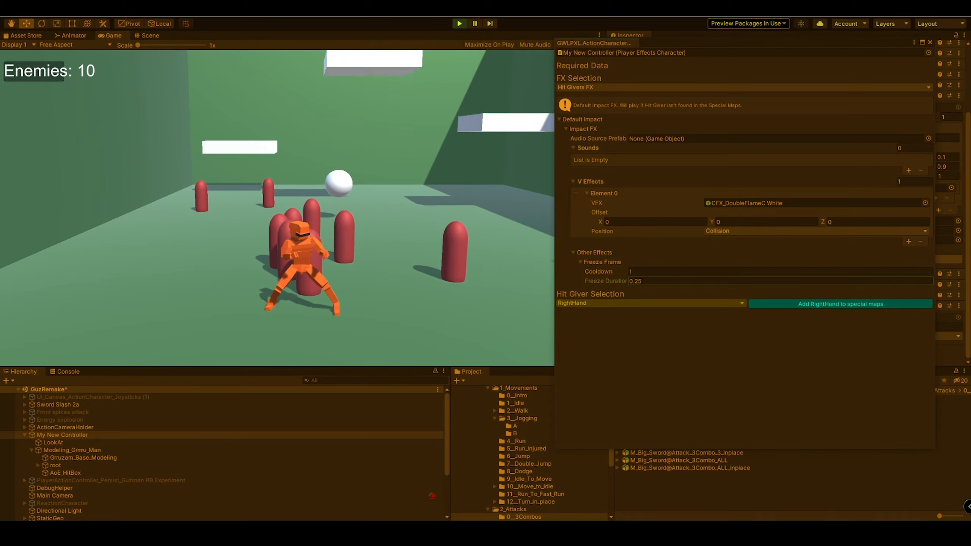
{"action": "left_click", "coordinate": [312, 205]}
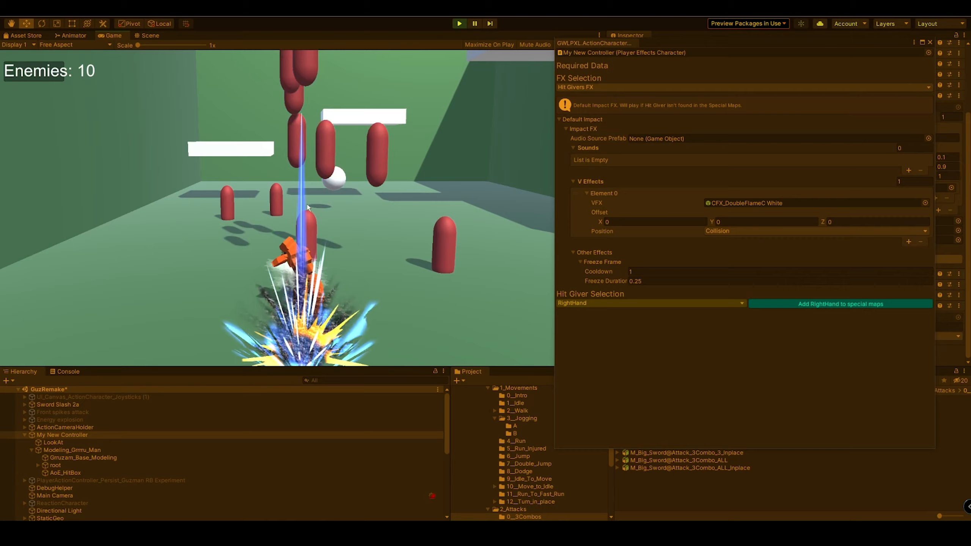
{"action": "key", "text": "a"}
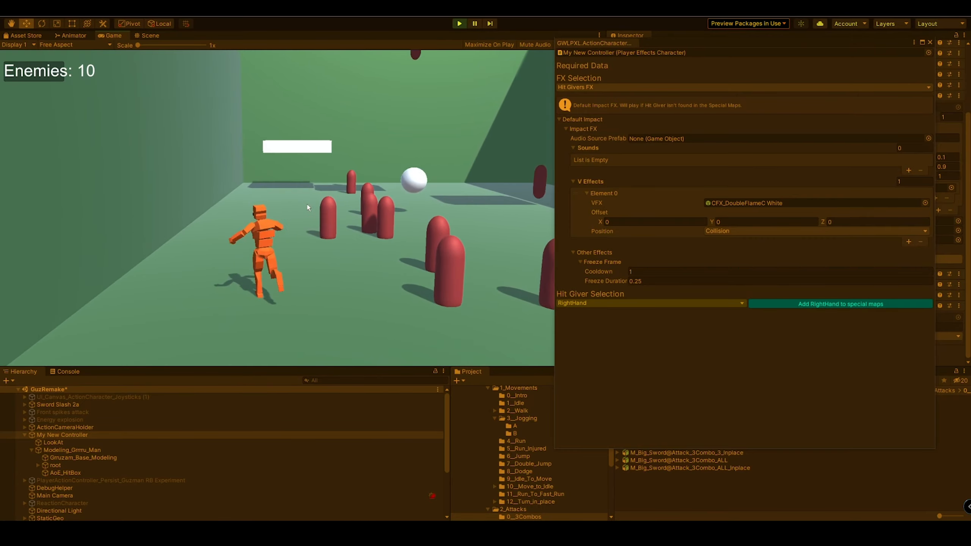
{"action": "key", "text": "d"}
{"action": "left_click", "coordinate": [308, 208]}
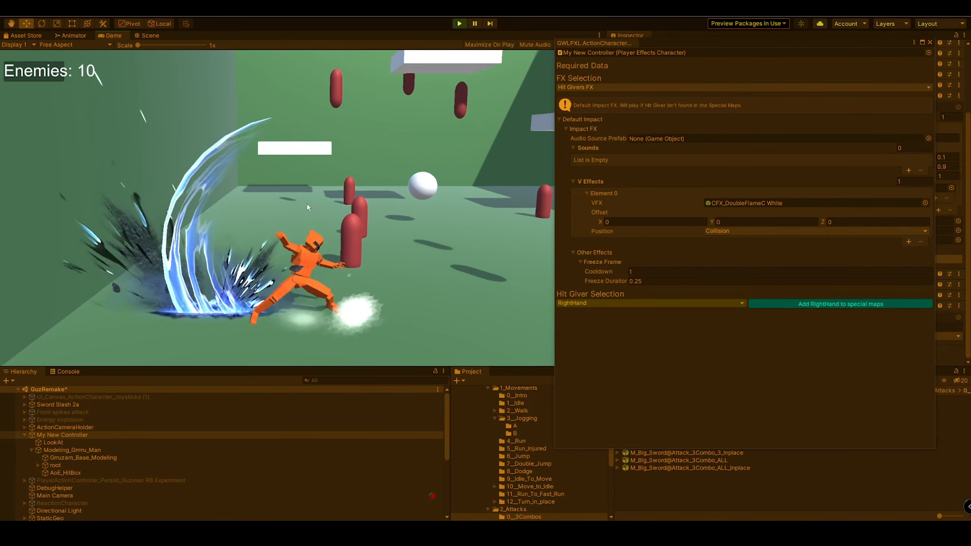
{"action": "key", "text": "a"}
{"action": "key", "text": "d"}
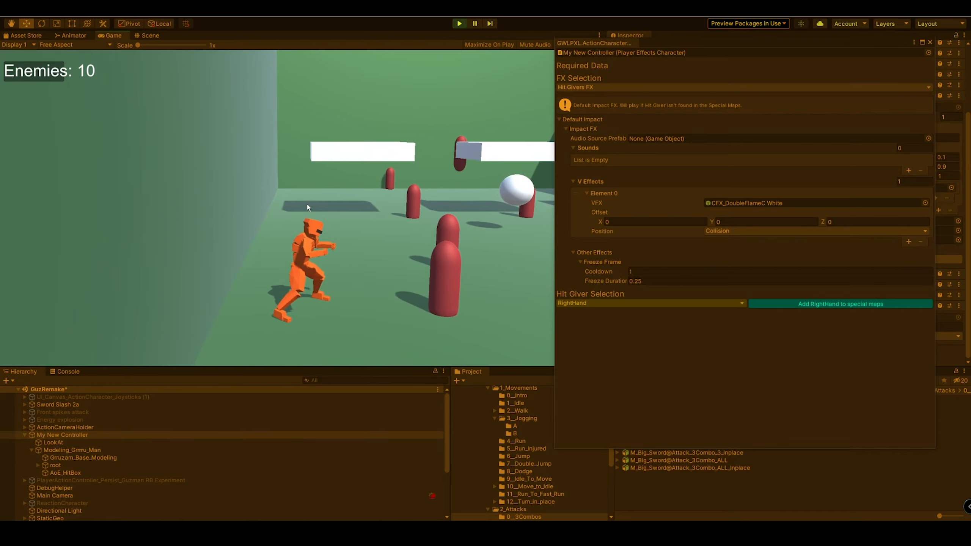
{"action": "left_click", "coordinate": [308, 208]}
{"action": "key", "text": "d"}
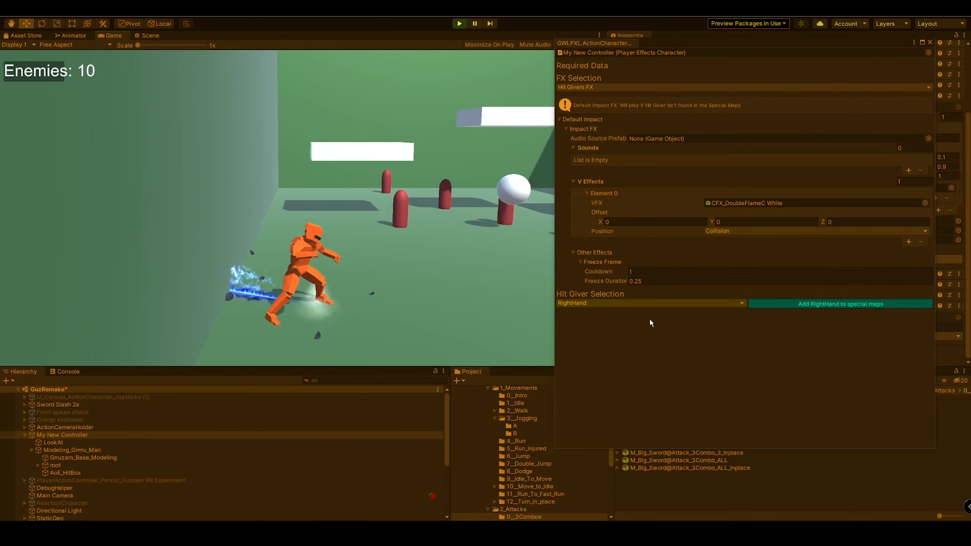
Step: Set the default impact's freeze duration to 0.02 and try it out by attacking the enemies
{"action": "left_click", "coordinate": [646, 281]}
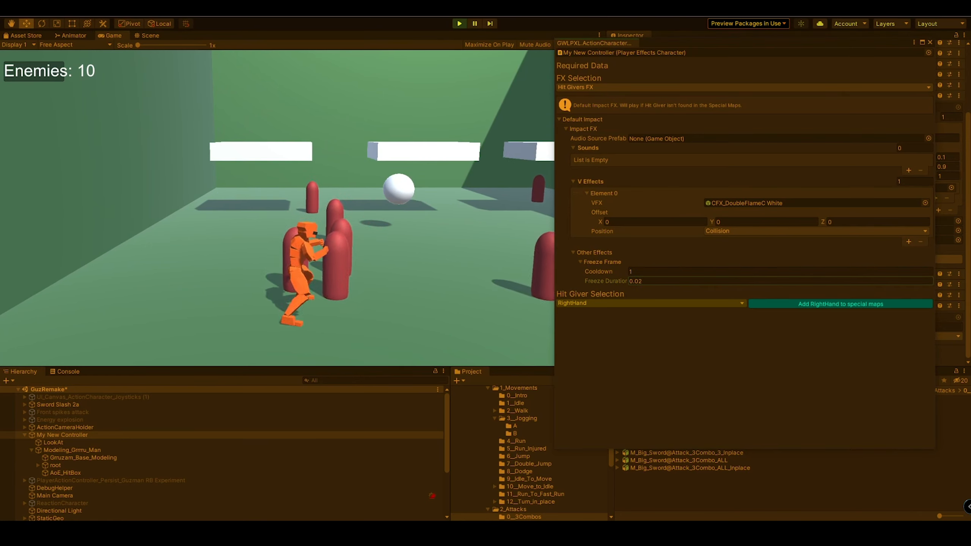
{"action": "key", "text": "d"}
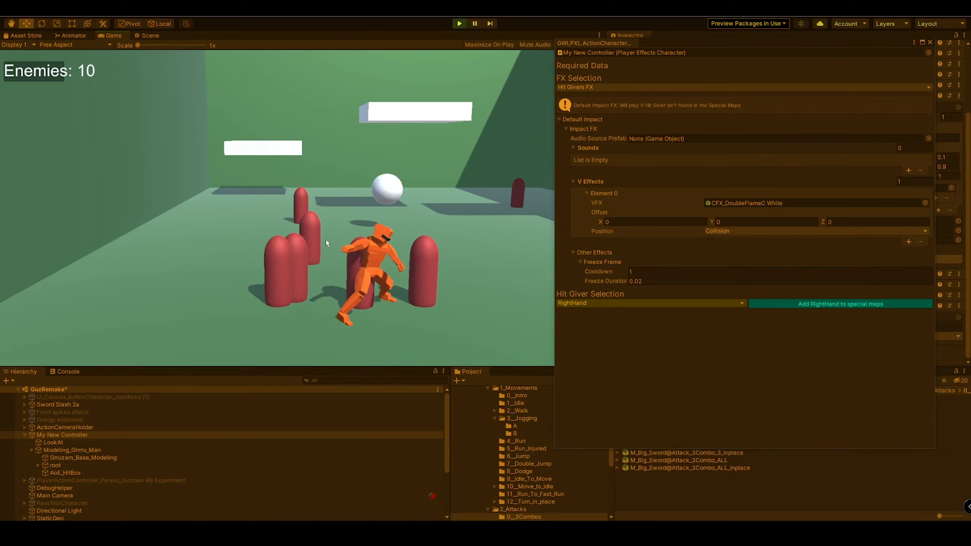
{"action": "left_click", "coordinate": [326, 240]}
{"action": "key", "text": "a"}
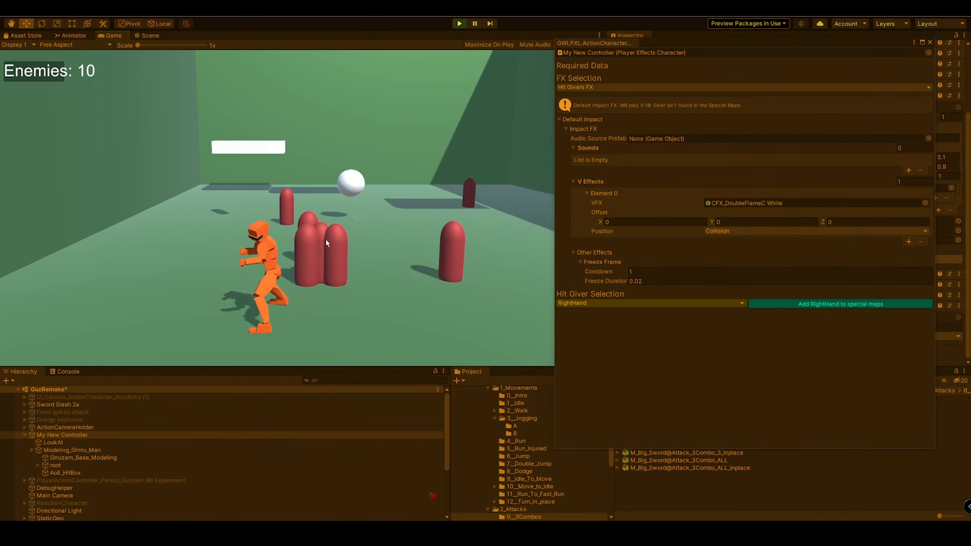
{"action": "left_click", "coordinate": [326, 240]}
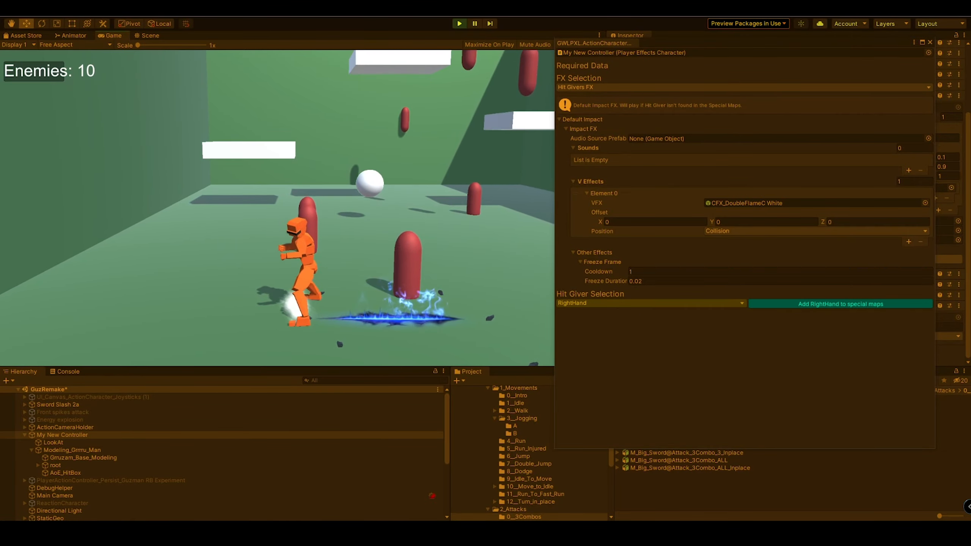
{"action": "left_click", "coordinate": [326, 240]}
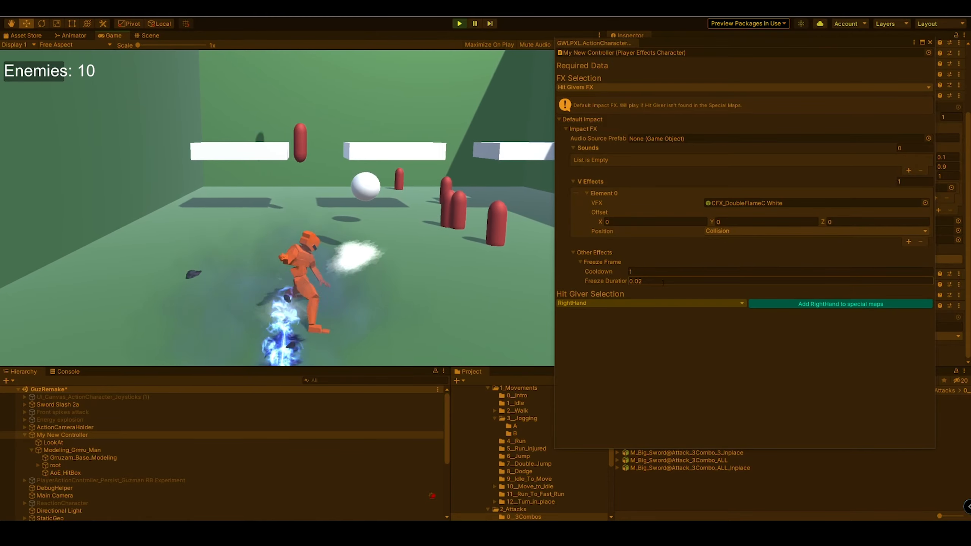
{"action": "key", "text": "w"}
{"action": "key", "text": "d"}
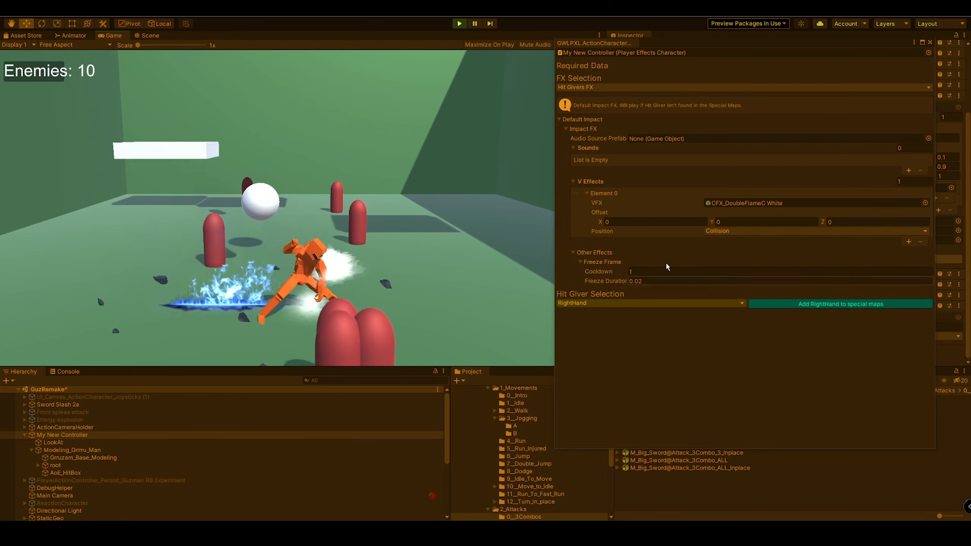
{"action": "key", "text": "a"}
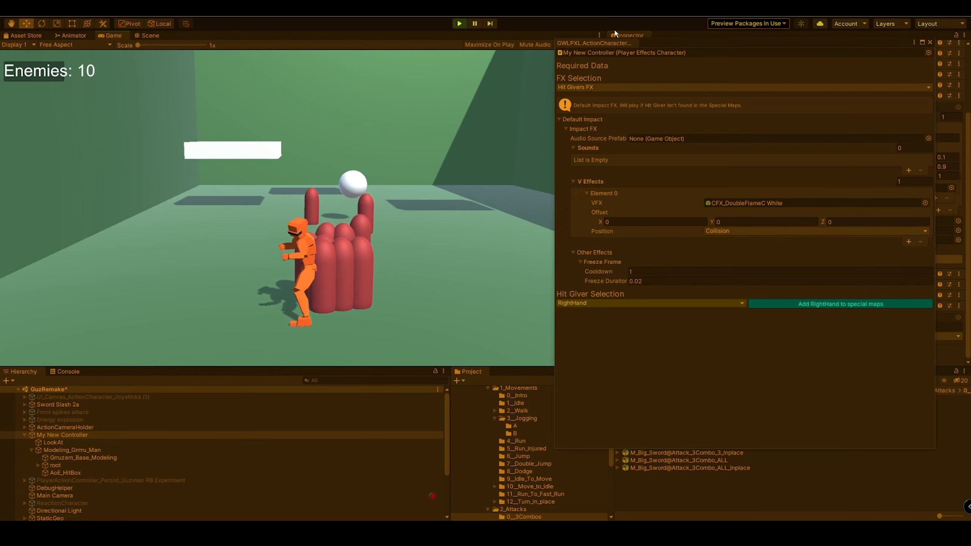
Step: Replace the default impact's visual effect with CFX_ElectricGround and attack the enemies to test it
{"action": "left_click_drag", "start_coordinate": [651, 52], "coordinate": [626, 27]}
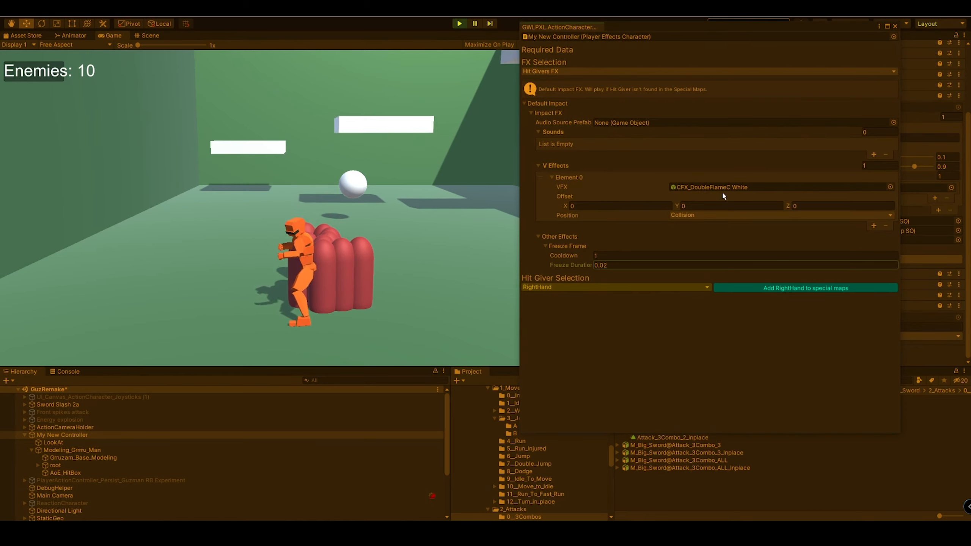
{"action": "left_click", "coordinate": [890, 187]}
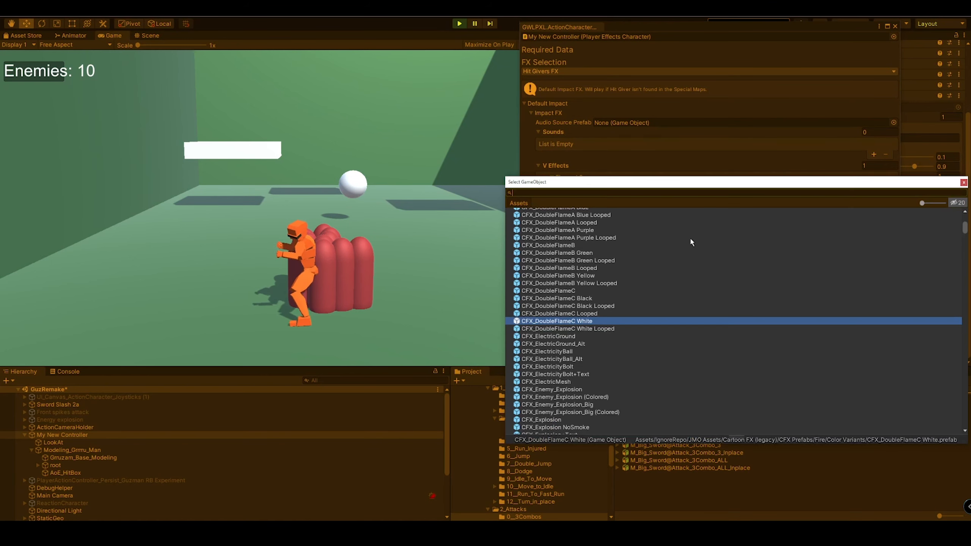
{"action": "double_click", "coordinate": [566, 336]}
{"action": "left_click", "coordinate": [331, 265]}
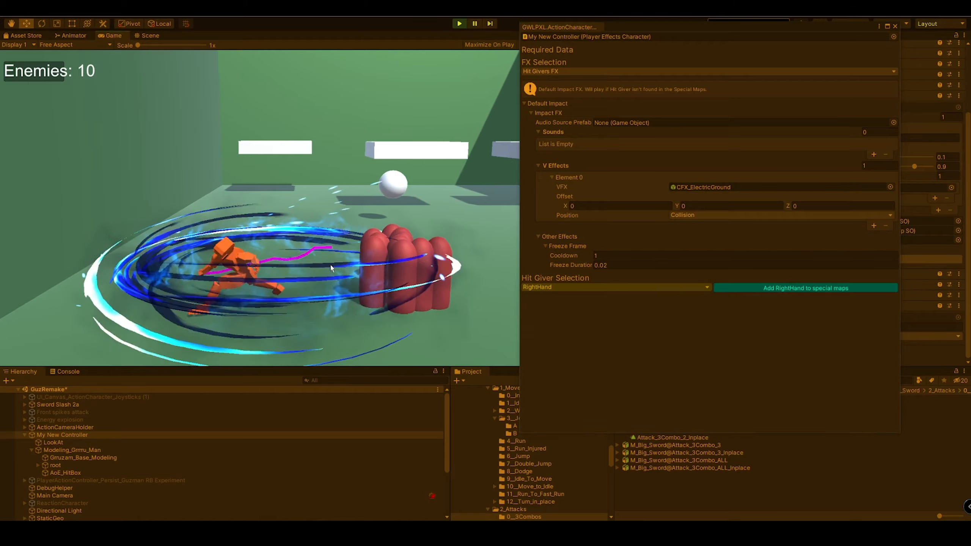
{"action": "key", "text": "a"}
{"action": "key", "text": "d"}
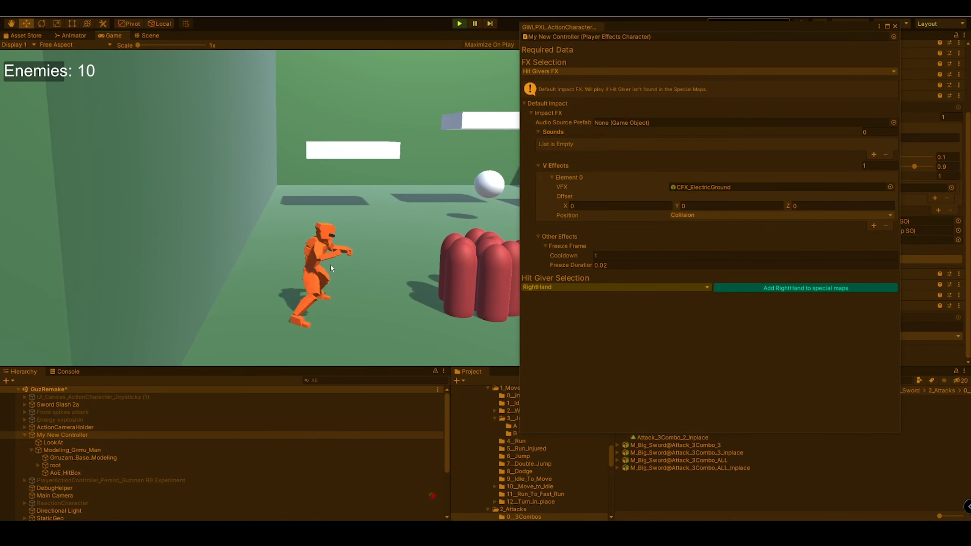
{"action": "left_click", "coordinate": [331, 266]}
{"action": "key", "text": "d"}
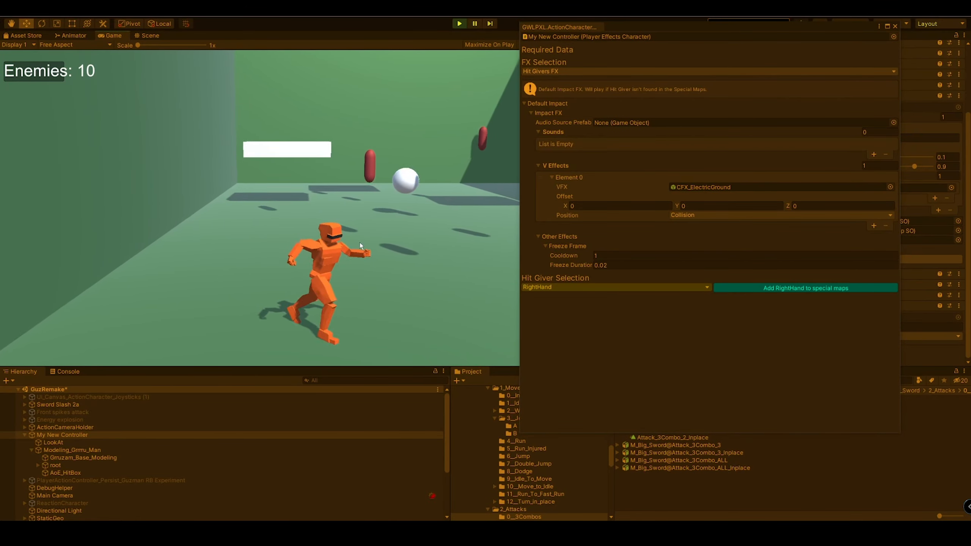
{"action": "key", "text": "s"}
{"action": "left_click", "coordinate": [359, 243]}
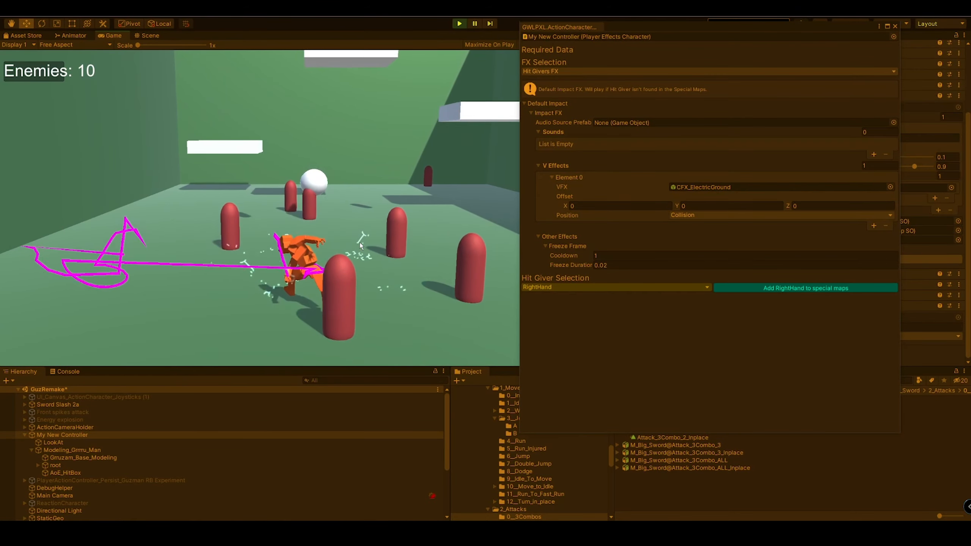
Step: Move the character among the enemies and attack them to test the default electric impact effect
{"action": "key", "text": "a"}
{"action": "key", "text": "w"}
{"action": "left_click", "coordinate": [360, 243]}
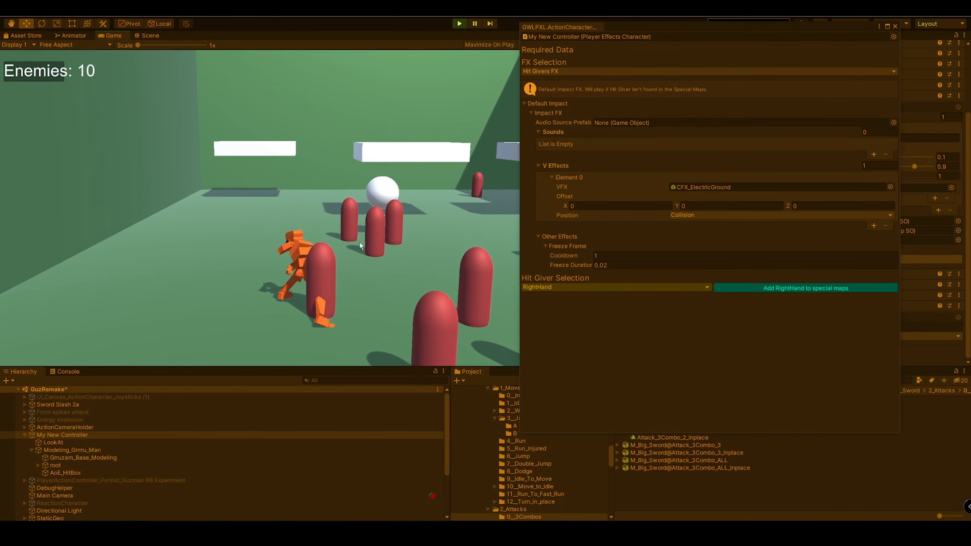
{"action": "key", "text": "d"}
{"action": "left_click", "coordinate": [360, 242]}
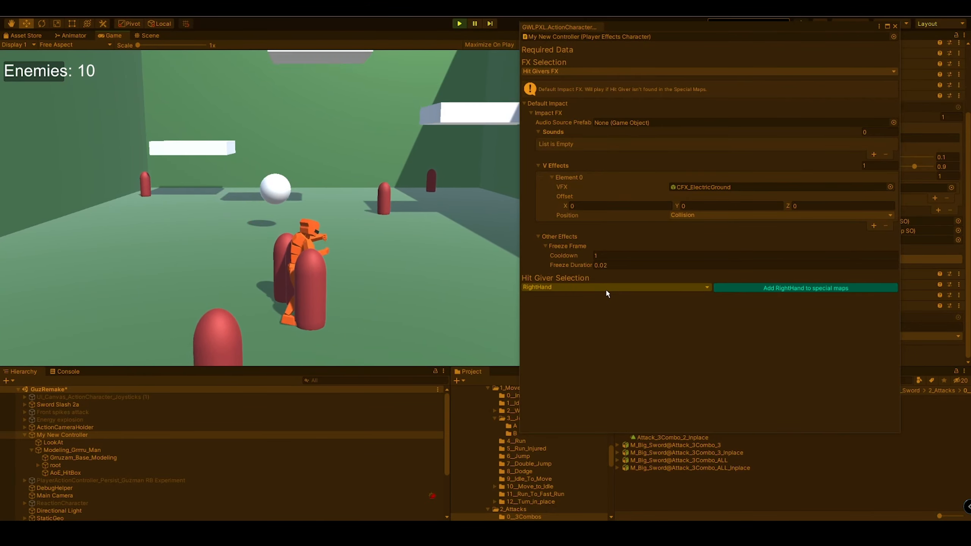
Step: Add the RightHand hit giver to the special maps and give it CFX_DoubleFlameB as its impact visual effect
{"action": "left_click", "coordinate": [719, 287]}
{"action": "scroll", "coordinate": [608, 324], "scroll_direction": "down", "scroll_amount": 2}
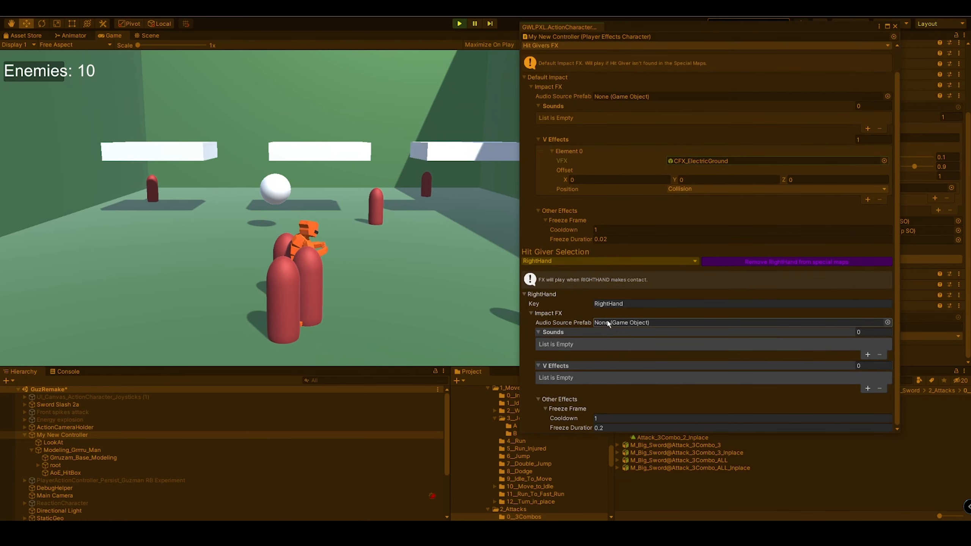
{"action": "left_click", "coordinate": [669, 38]}
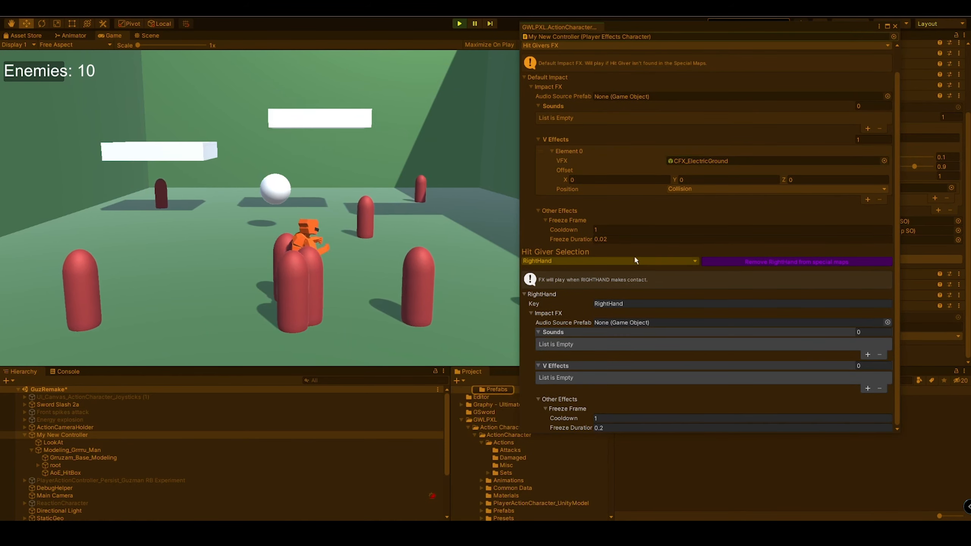
{"action": "scroll", "coordinate": [675, 451], "scroll_direction": "up", "scroll_amount": 2}
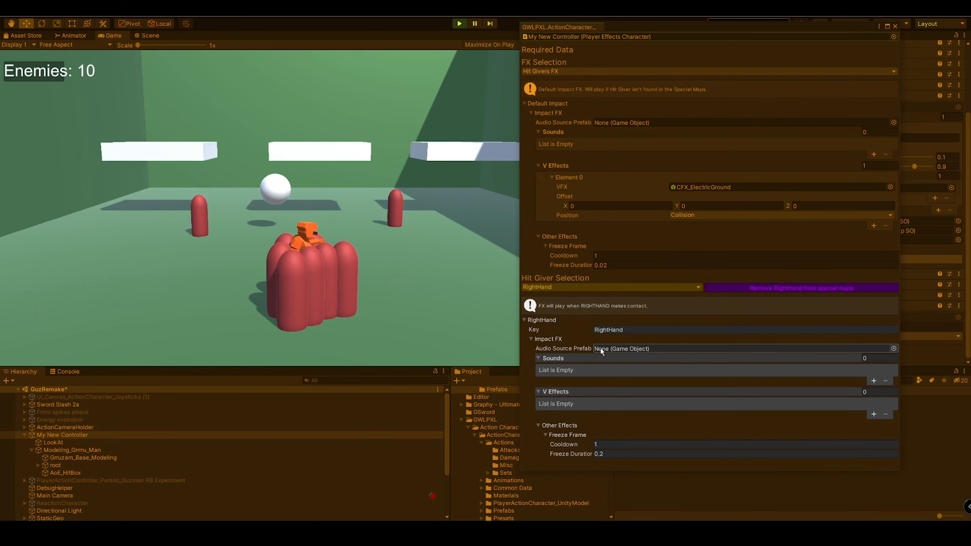
{"action": "left_click", "coordinate": [874, 415]}
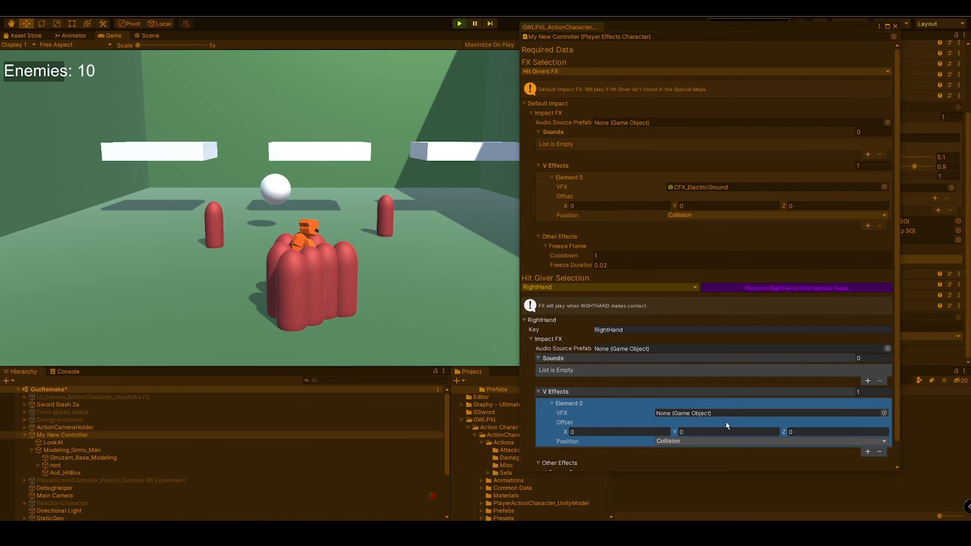
{"action": "left_click", "coordinate": [891, 416]}
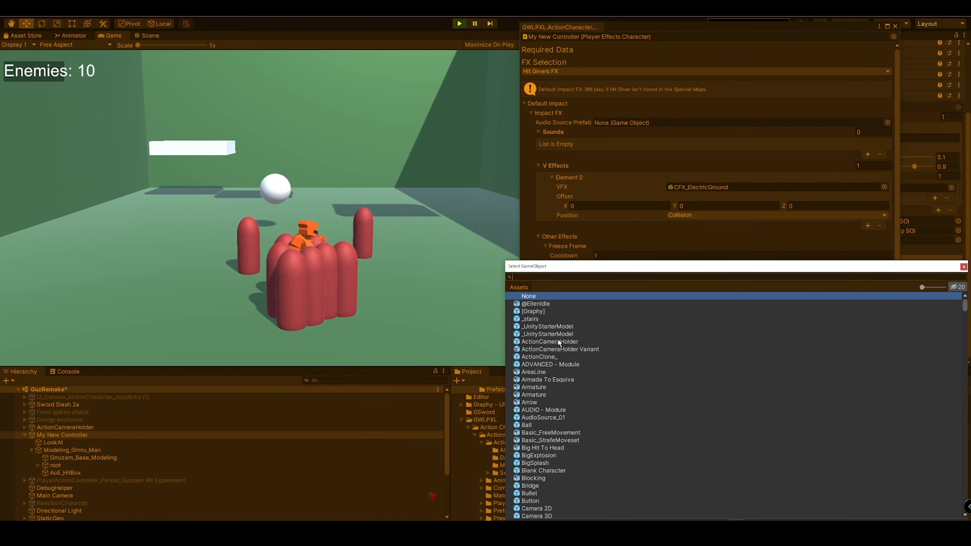
{"action": "type", "text": "cfx"}
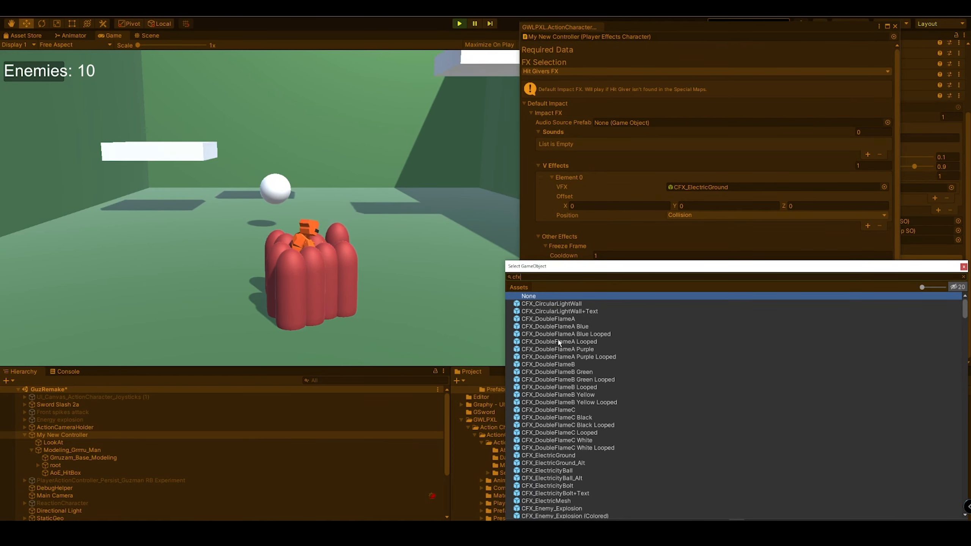
{"action": "double_click", "coordinate": [572, 365]}
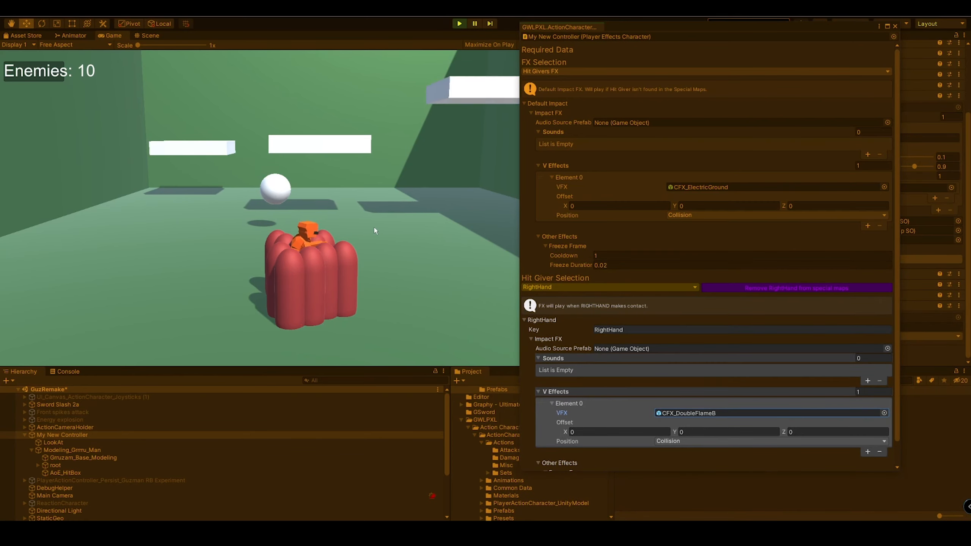
Step: Attack the enemies several times to test the right hand's flame impact effect
{"action": "left_click", "coordinate": [349, 249]}
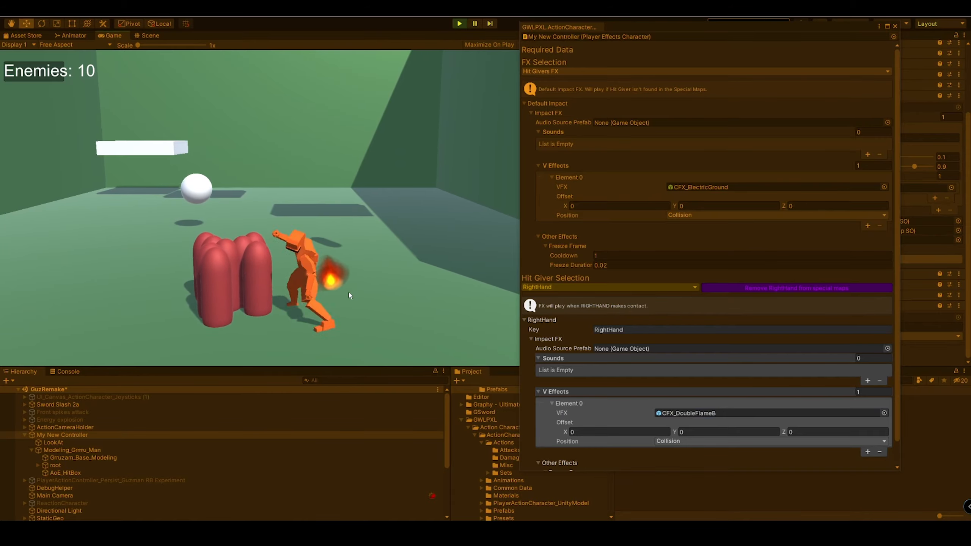
{"action": "key", "text": "a"}
{"action": "left_click", "coordinate": [349, 292]}
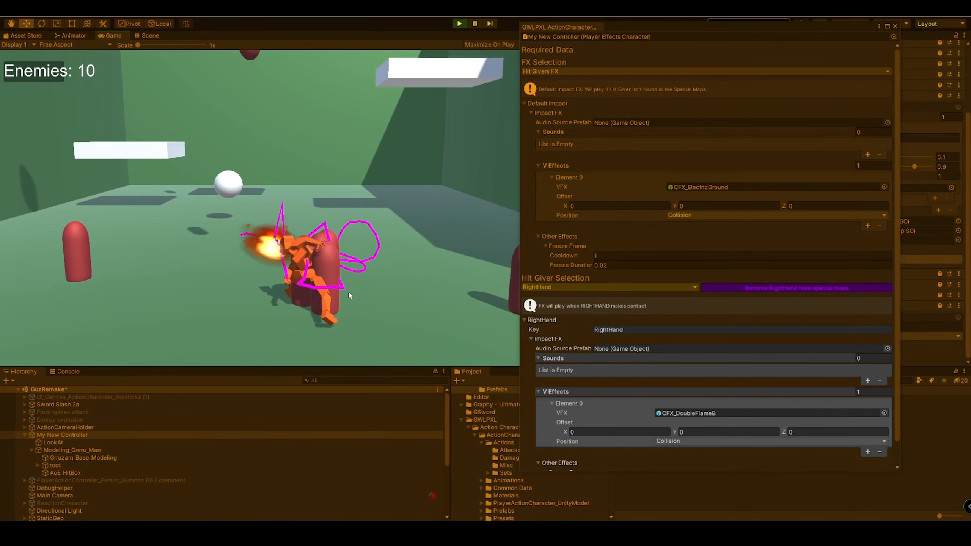
{"action": "left_click", "coordinate": [349, 293]}
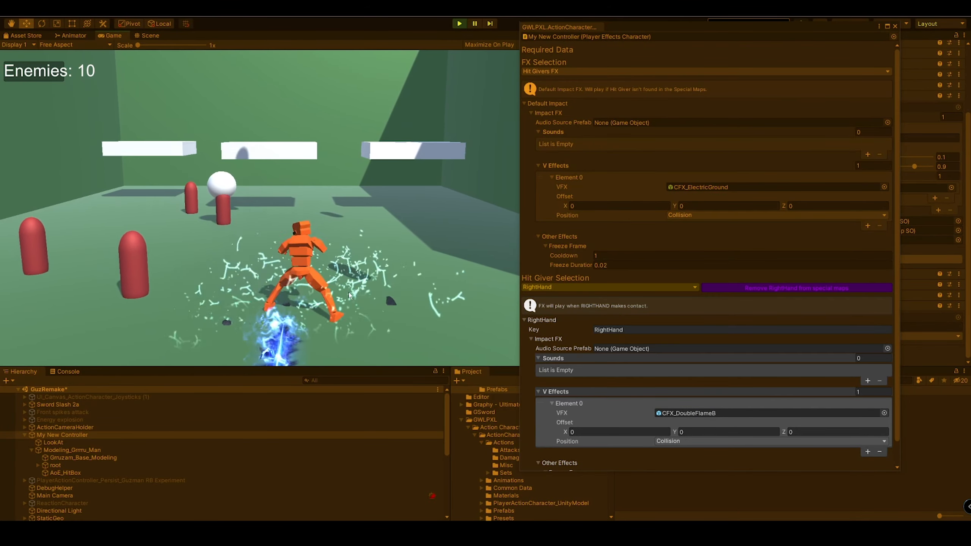
{"action": "key", "text": "a"}
{"action": "key", "text": "d"}
{"action": "left_click", "coordinate": [349, 294]}
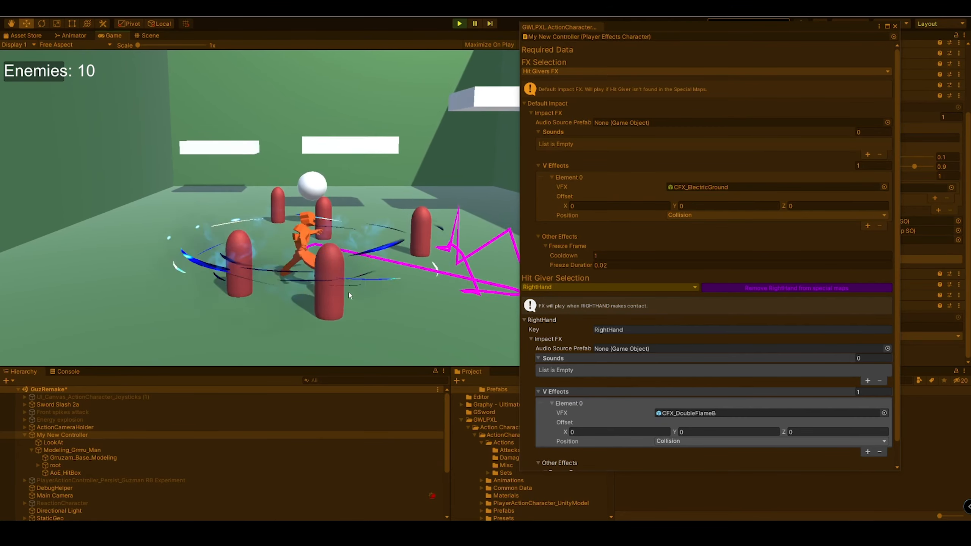
Step: Add the AoE hit giver to the special maps and expand its impact, visual and other effects settings
{"action": "scroll", "coordinate": [741, 351], "scroll_direction": "down", "scroll_amount": 1}
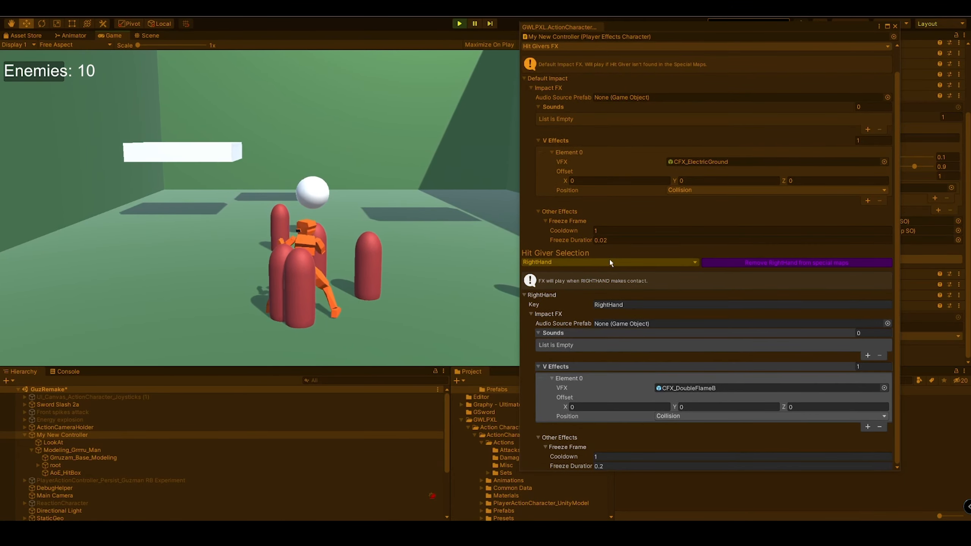
{"action": "left_click", "coordinate": [572, 262]}
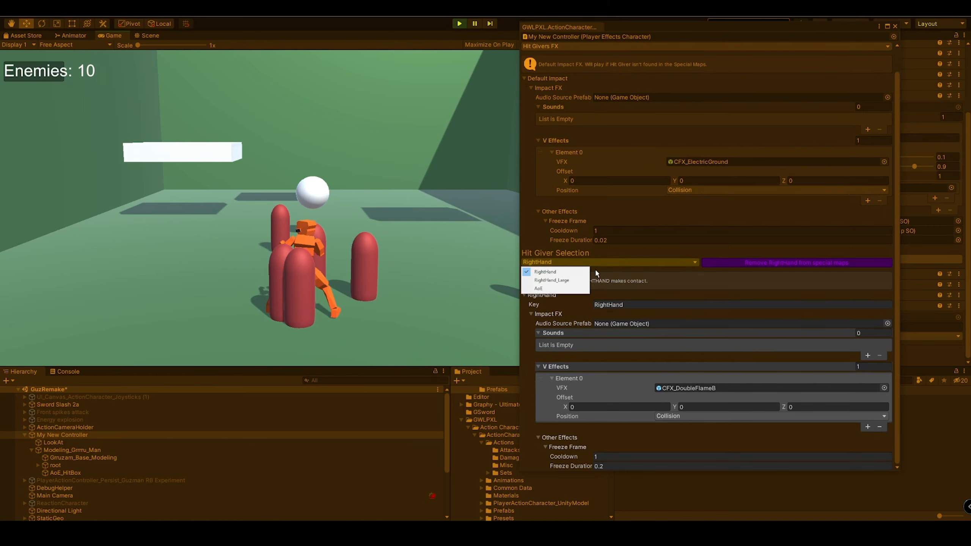
{"action": "left_click", "coordinate": [574, 289]}
{"action": "left_click", "coordinate": [754, 288]}
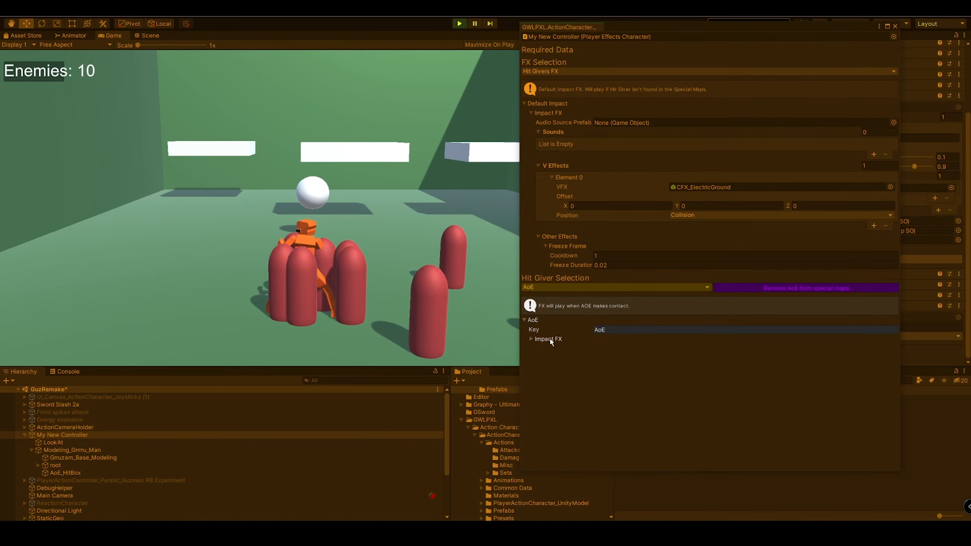
{"action": "left_click", "coordinate": [548, 338]}
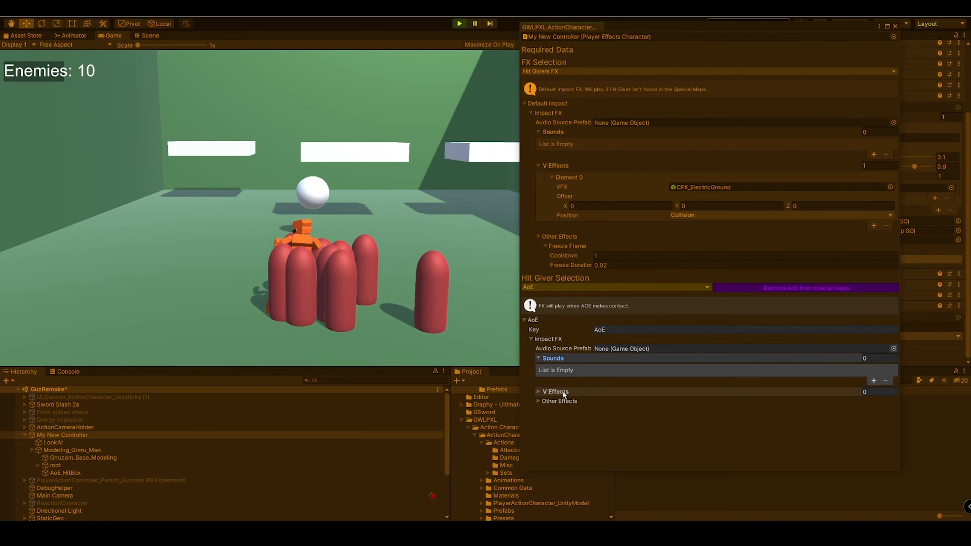
{"action": "left_click", "coordinate": [565, 392]}
{"action": "left_click", "coordinate": [560, 425]}
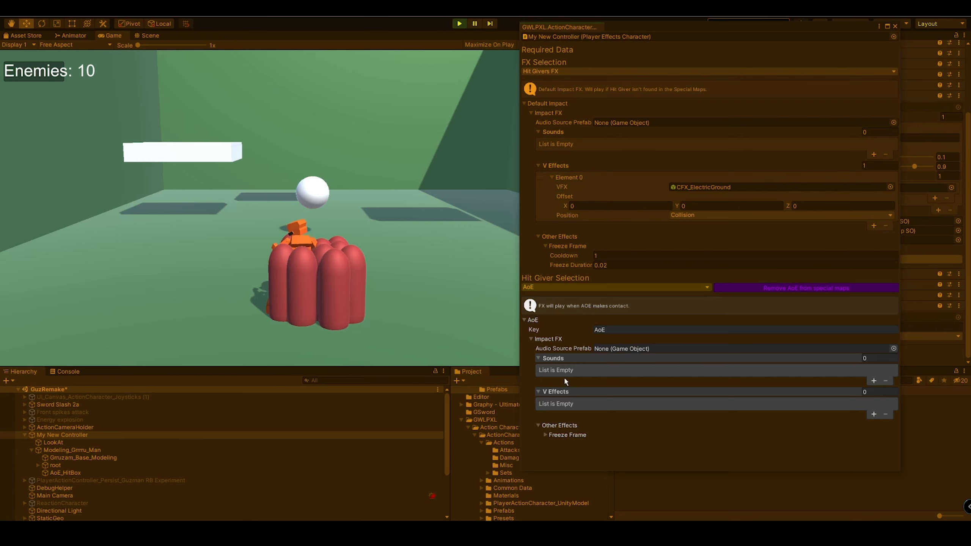
Step: Add a visual effect element to the AoE impact and assign CFX_Explosion to it
{"action": "left_click", "coordinate": [874, 413]}
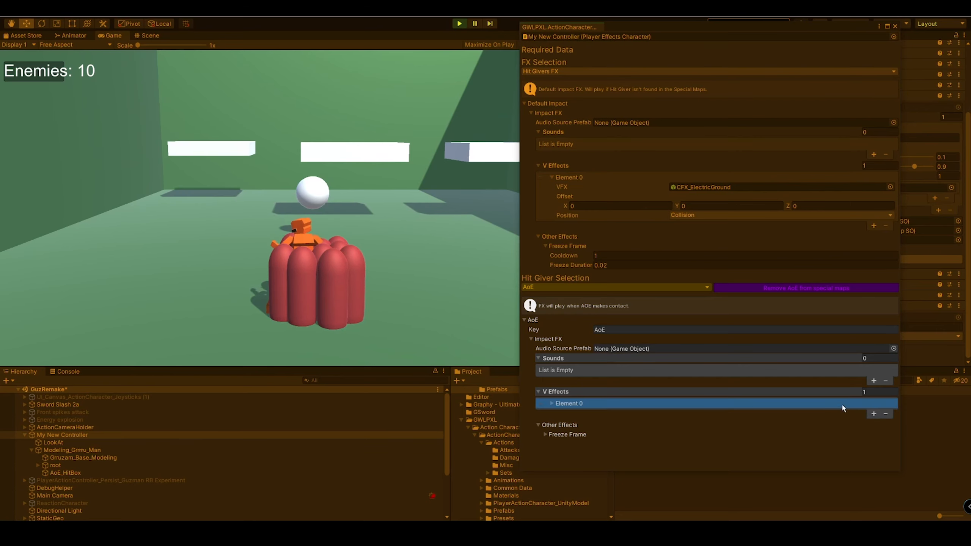
{"action": "left_click", "coordinate": [843, 405]}
{"action": "left_click", "coordinate": [884, 413]}
{"action": "scroll", "coordinate": [588, 354], "scroll_direction": "down", "scroll_amount": 10}
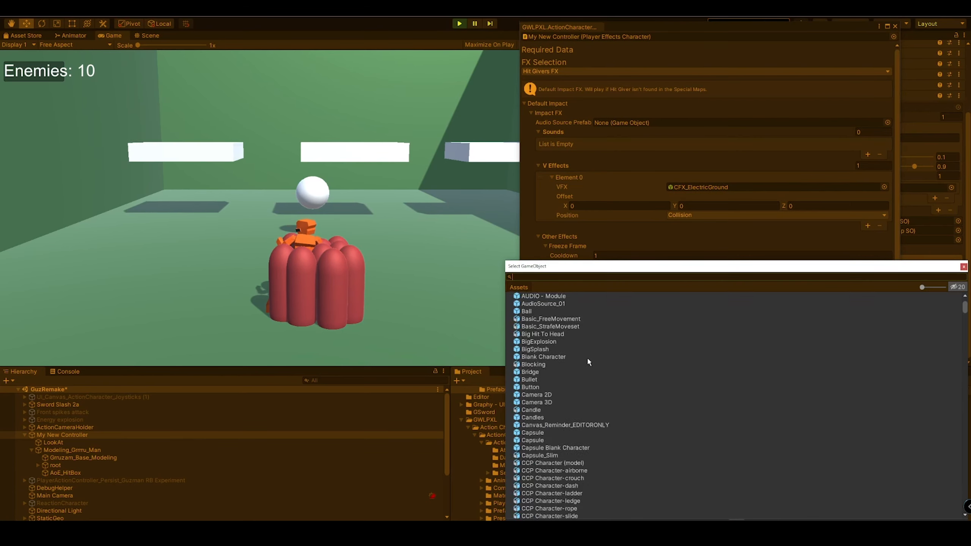
{"action": "type", "text": "cfx"}
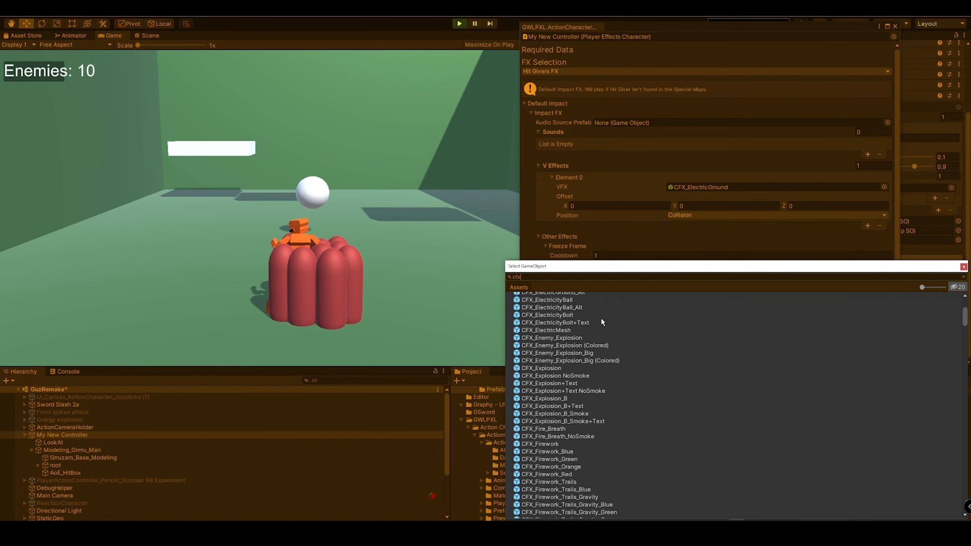
{"action": "double_click", "coordinate": [570, 369]}
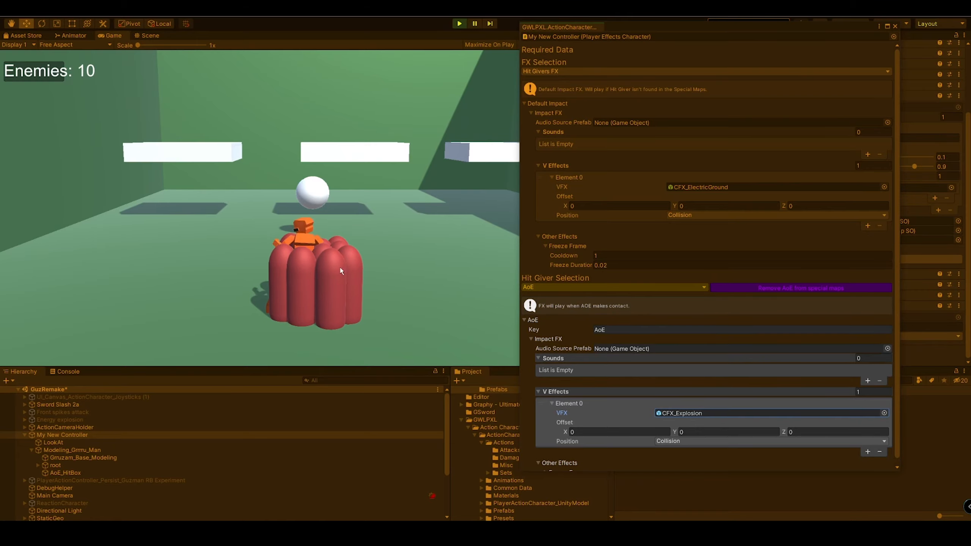
Step: Move around and attack the enemies repeatedly to test the AoE explosion impact effect
{"action": "left_click", "coordinate": [302, 34]}
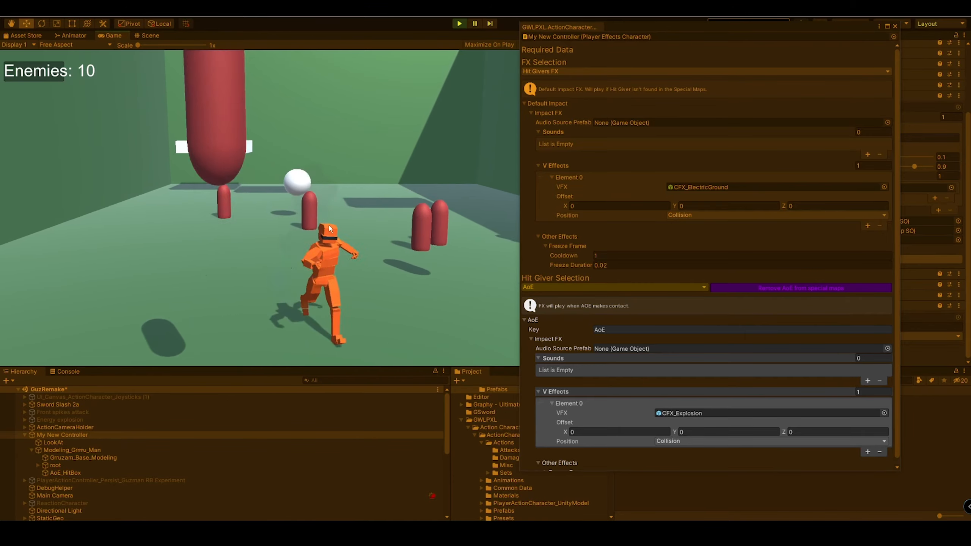
{"action": "key", "text": "d"}
{"action": "left_click", "coordinate": [329, 226]}
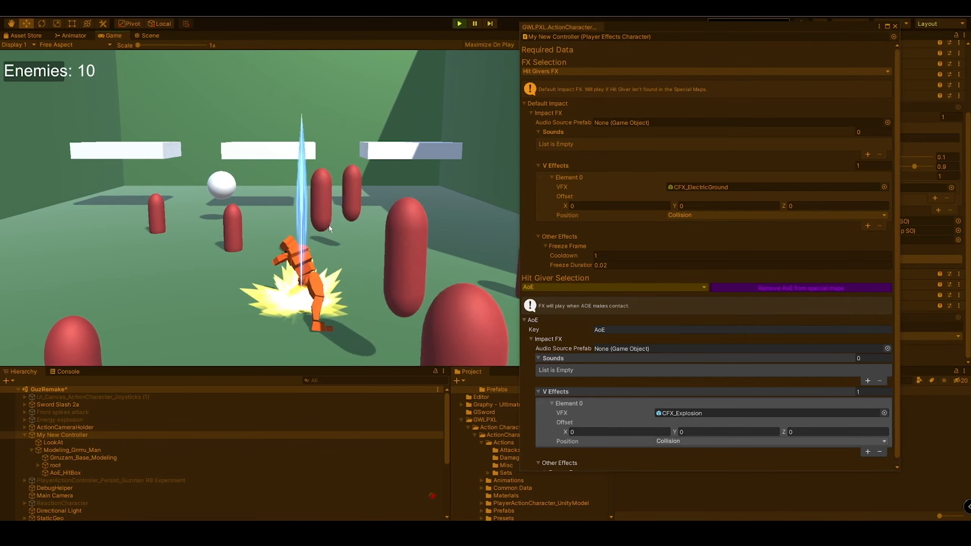
{"action": "key", "text": "d"}
{"action": "key", "text": "a"}
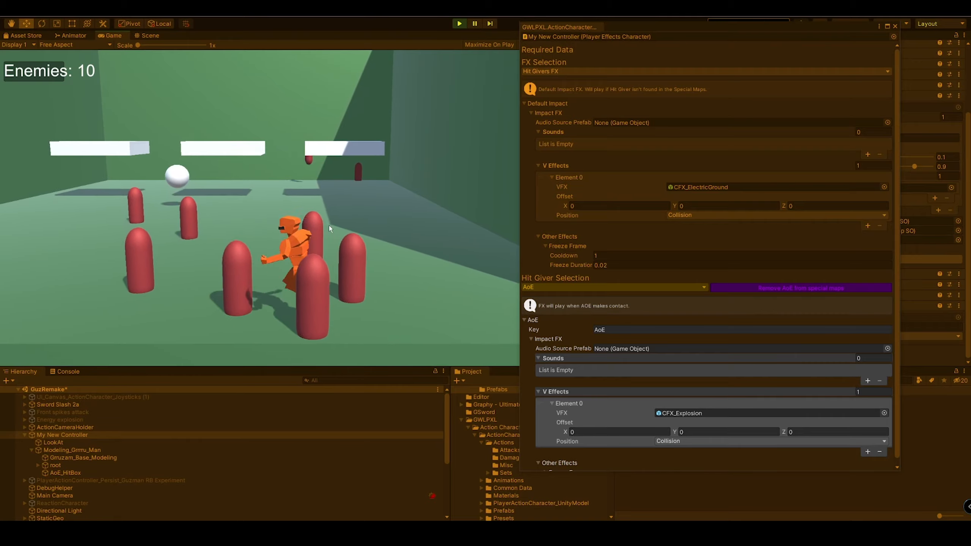
{"action": "left_click", "coordinate": [329, 227]}
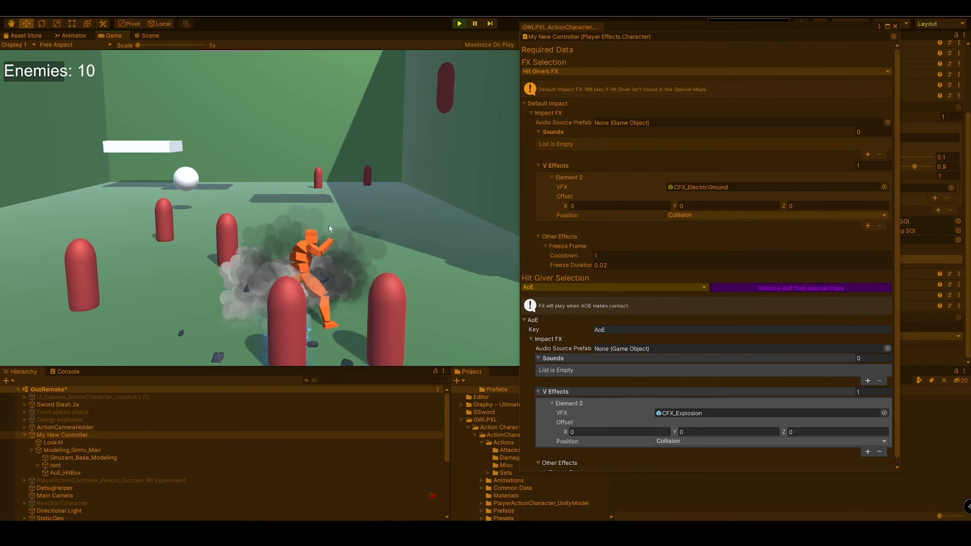
{"action": "key", "text": "a"}
{"action": "key", "text": "d"}
{"action": "left_click", "coordinate": [324, 253]}
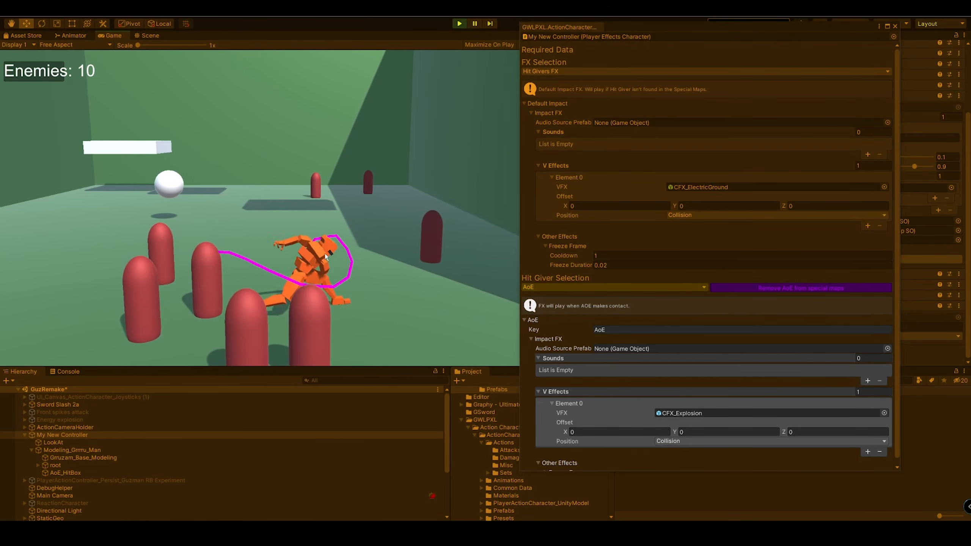
{"action": "key", "text": "d"}
{"action": "key", "text": "a"}
{"action": "left_click", "coordinate": [324, 254]}
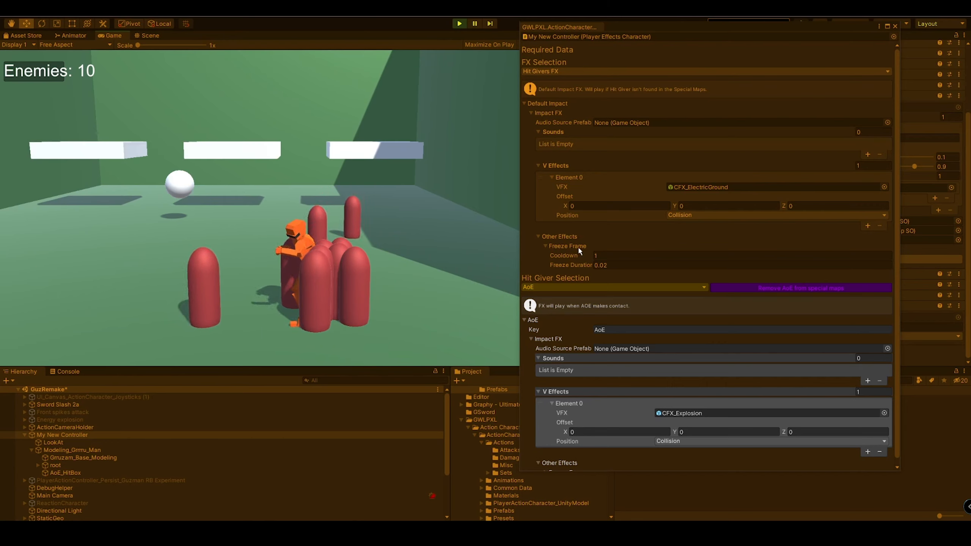
Step: Close the effects editor window and attack the enemies again to check all the impact effects
{"action": "left_click", "coordinate": [894, 26]}
{"action": "left_click", "coordinate": [356, 241]}
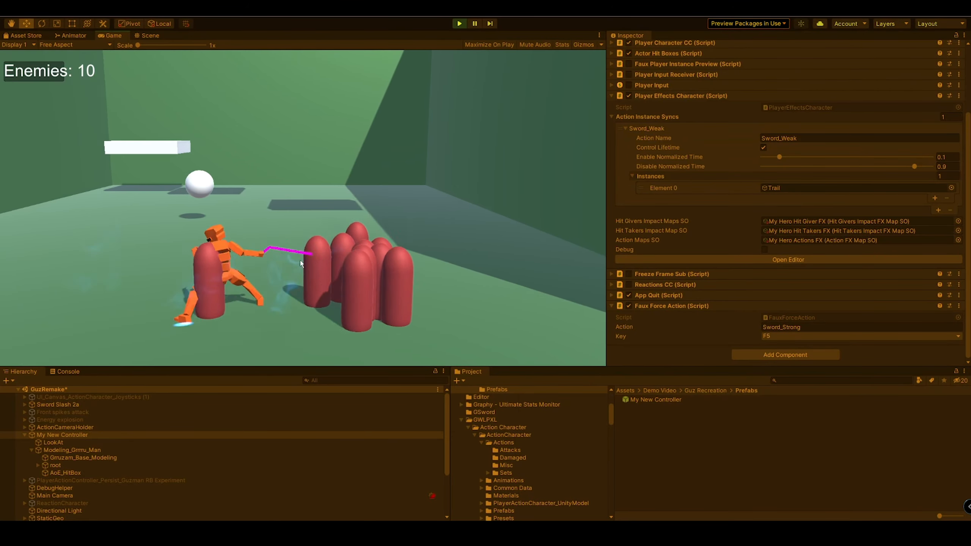
{"action": "key", "text": "a"}
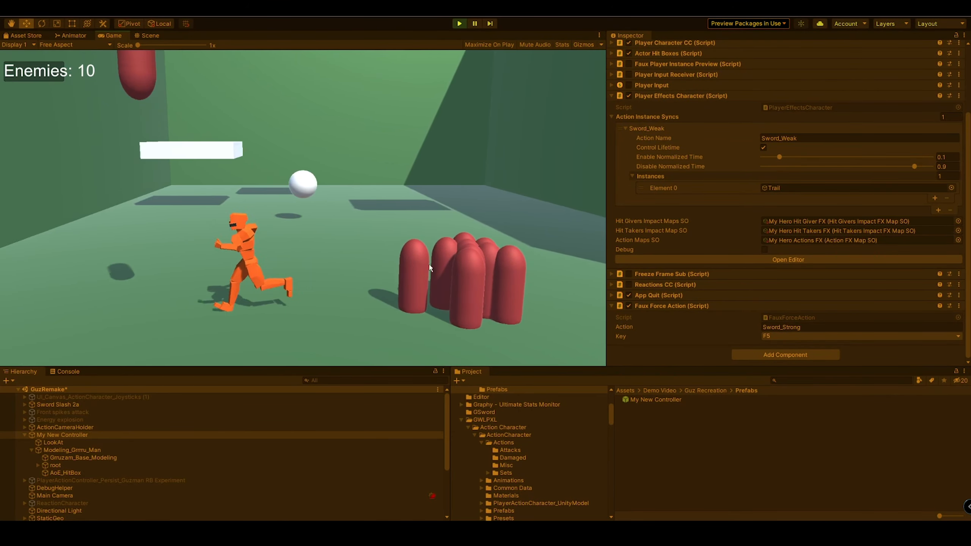
{"action": "key", "text": "d"}
{"action": "left_click", "coordinate": [466, 269]}
{"action": "left_click", "coordinate": [465, 269]}
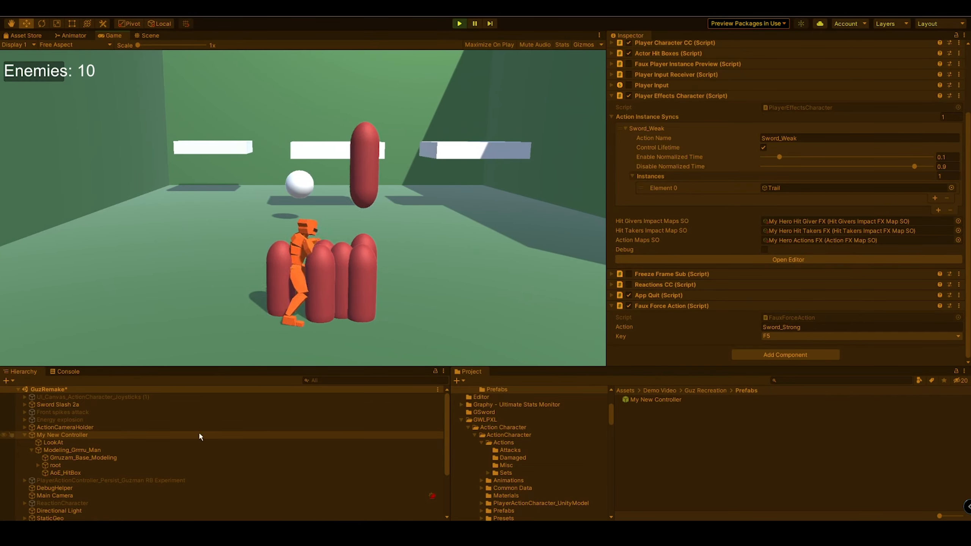
Step: Select the first PlaceHolderEnemy under Placeholders, collapse its Capsule Collider component and exit play mode
{"action": "scroll", "coordinate": [172, 447], "scroll_direction": "down", "scroll_amount": 3}
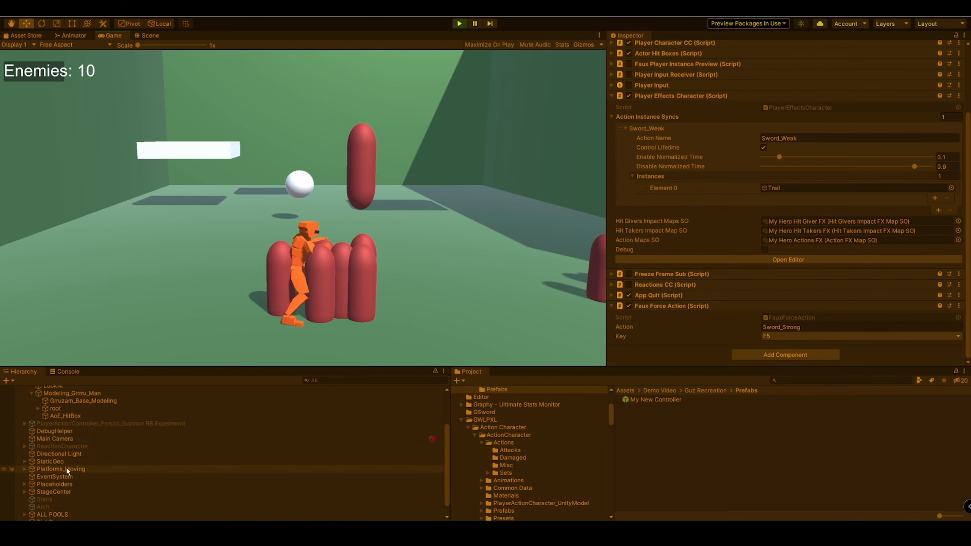
{"action": "left_click", "coordinate": [24, 484]}
{"action": "left_click", "coordinate": [47, 491]}
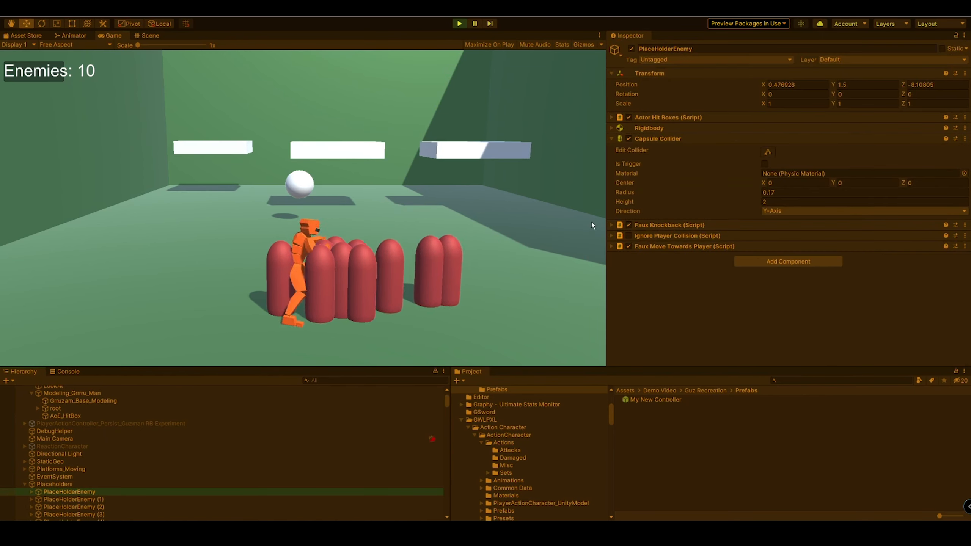
{"action": "left_click", "coordinate": [665, 138]}
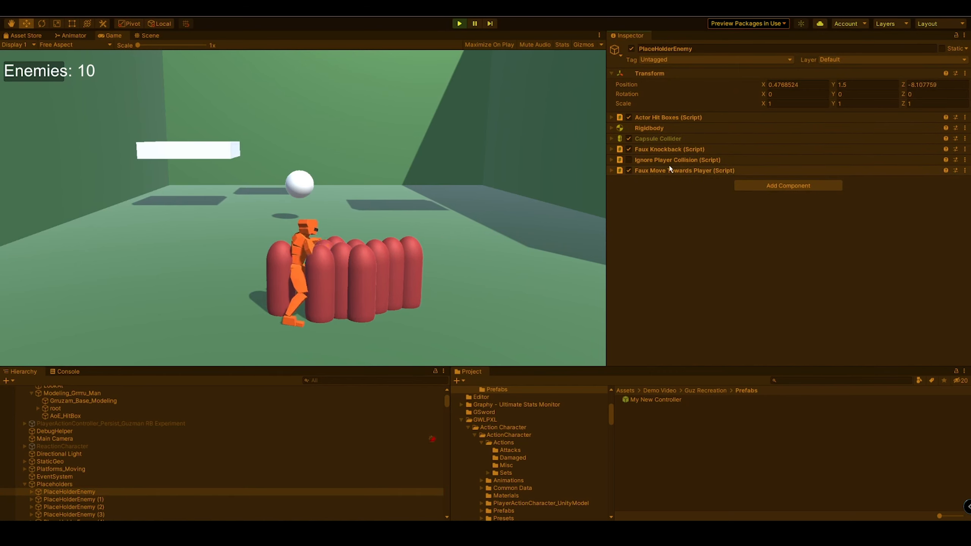
{"action": "left_click", "coordinate": [459, 23]}
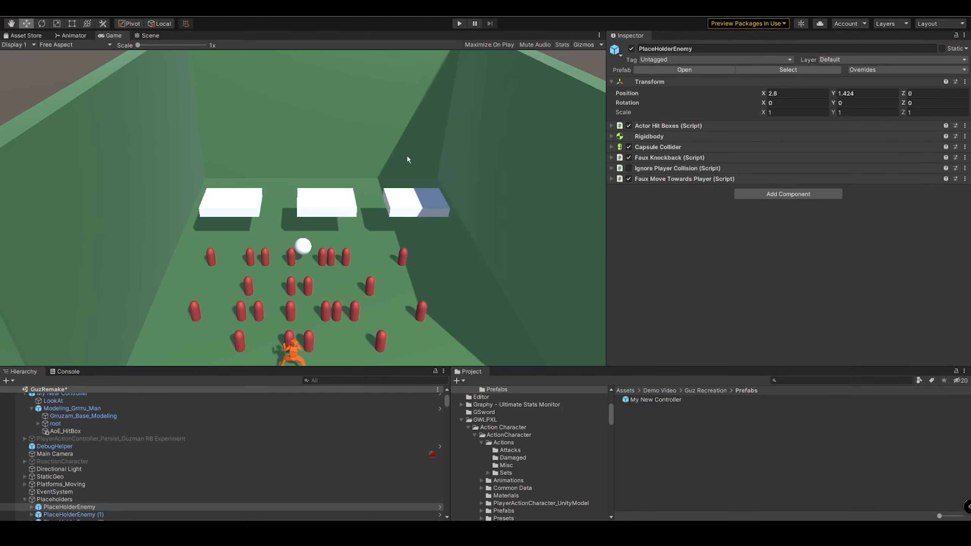
Step: Deactivate the Placeholders object and activate the ReactionCharacter object in the scene
{"action": "left_click", "coordinate": [56, 499]}
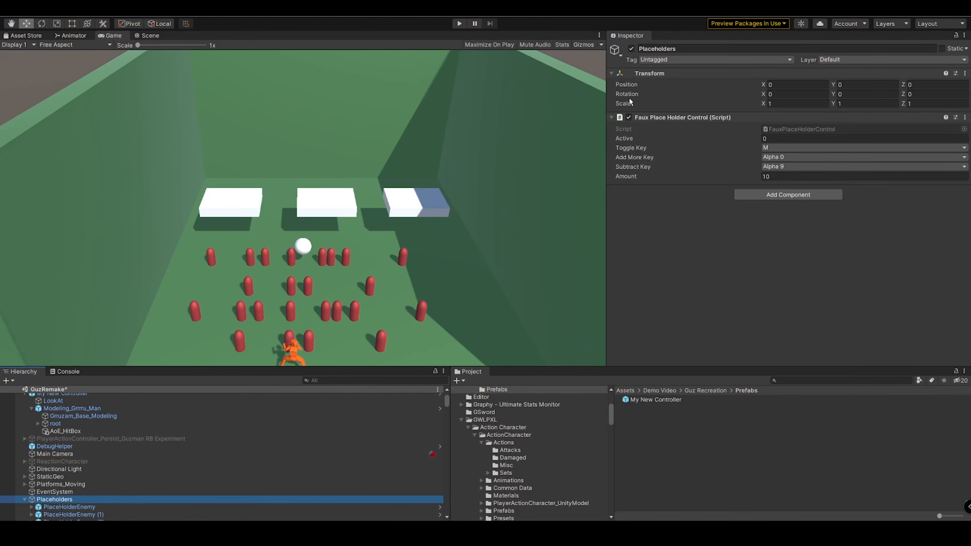
{"action": "left_click", "coordinate": [631, 49]}
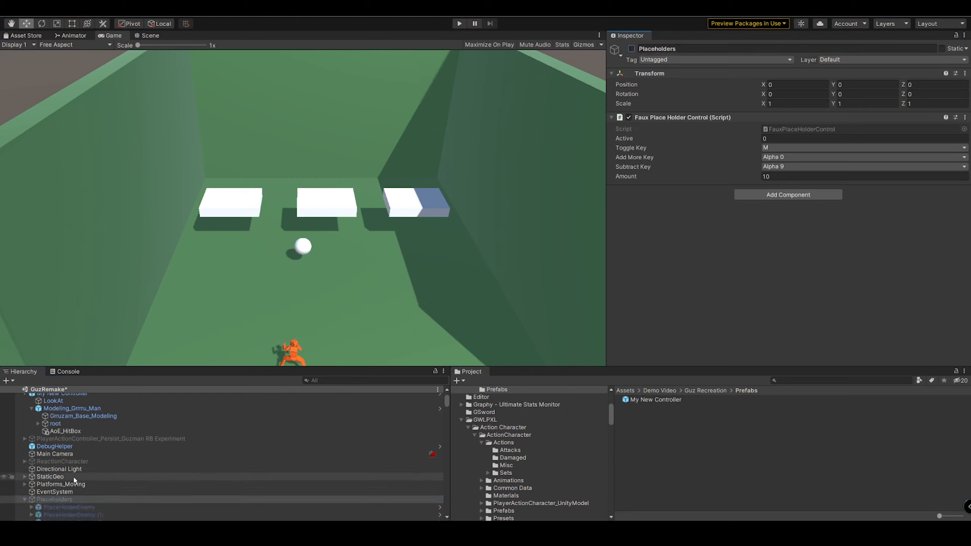
{"action": "left_click", "coordinate": [62, 462]}
{"action": "left_click", "coordinate": [632, 49]}
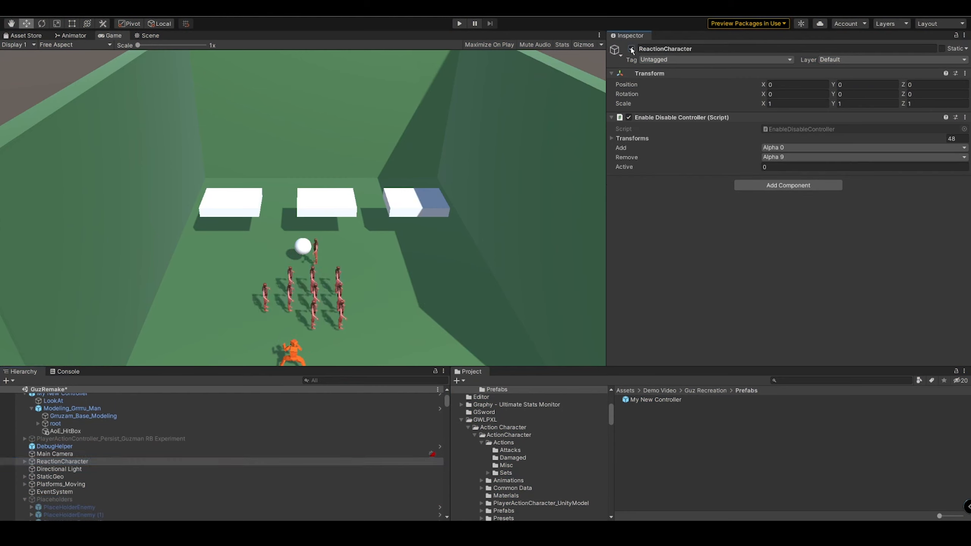
Step: Open the effects editor from the first Guzman ReactionCharacter's NPC Effects Character component and show its Hit Takers FX
{"action": "left_click", "coordinate": [25, 462]}
{"action": "left_click", "coordinate": [62, 469]}
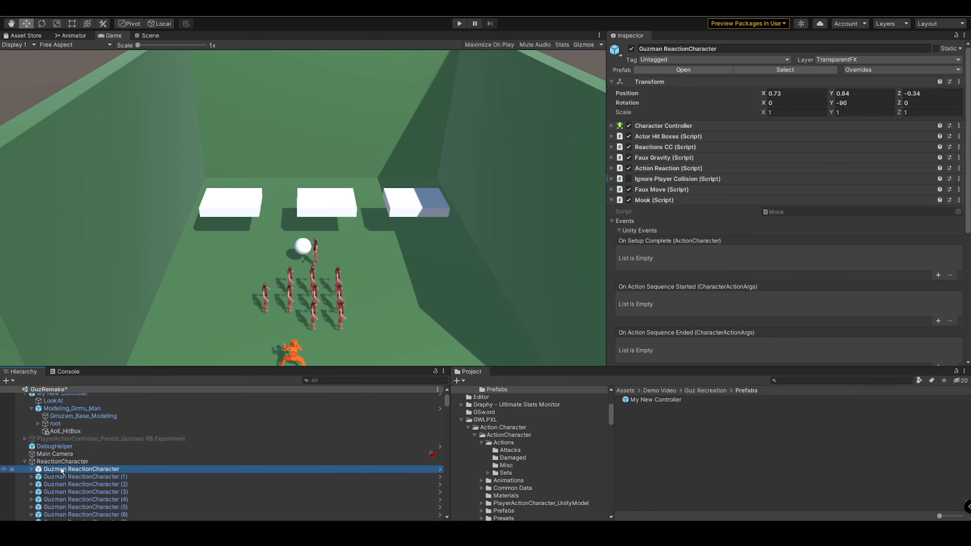
{"action": "left_click", "coordinate": [648, 201]}
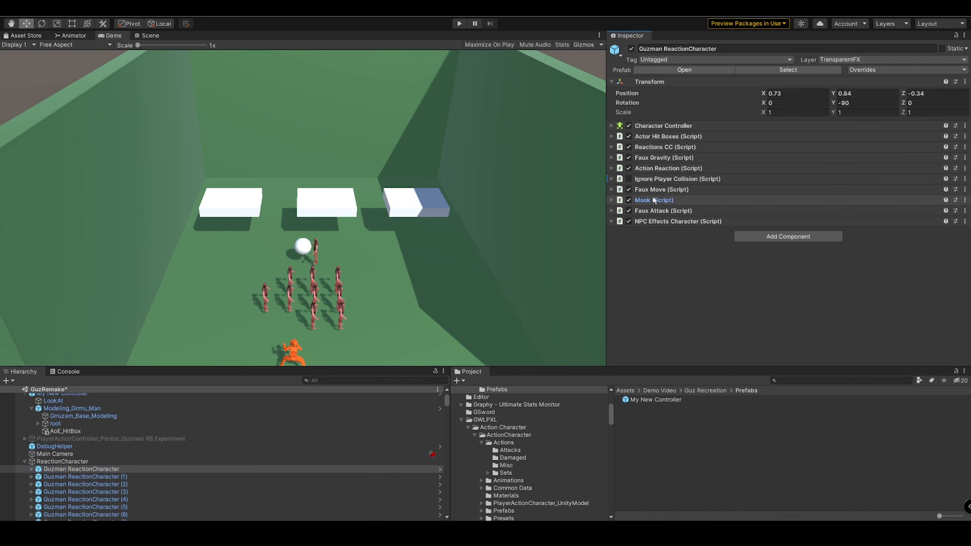
{"action": "left_click", "coordinate": [670, 222]}
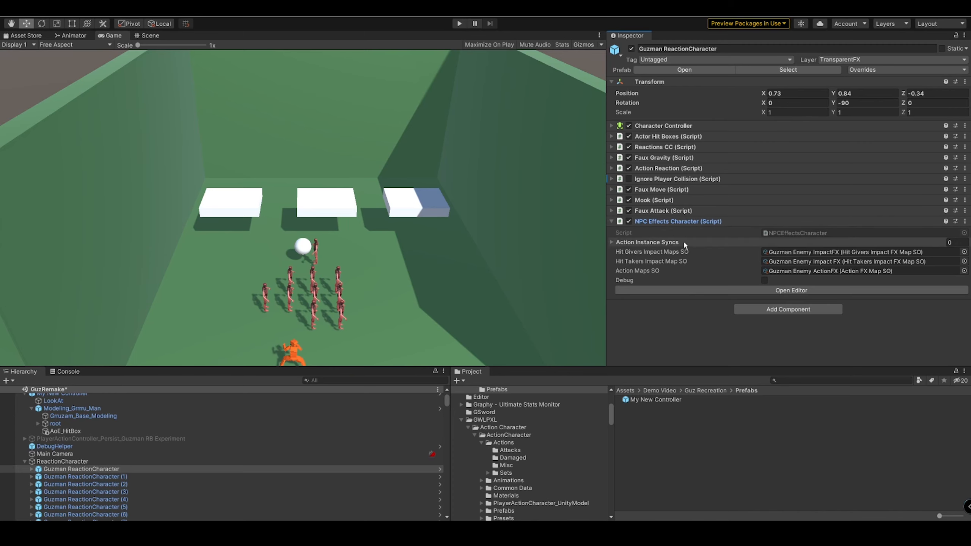
{"action": "left_click", "coordinate": [790, 290]}
{"action": "left_click_drag", "start_coordinate": [547, 27], "coordinate": [458, 73]}
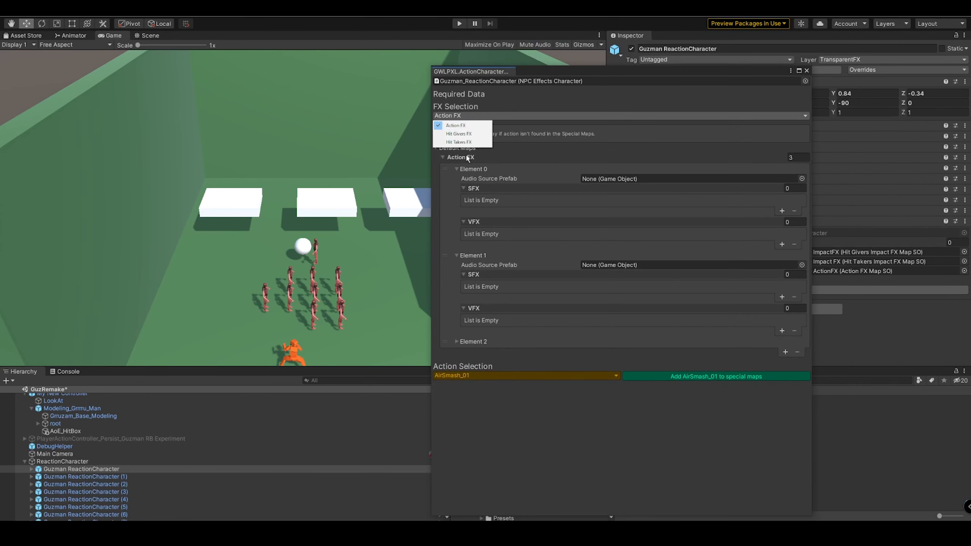
{"action": "left_click", "coordinate": [459, 142]}
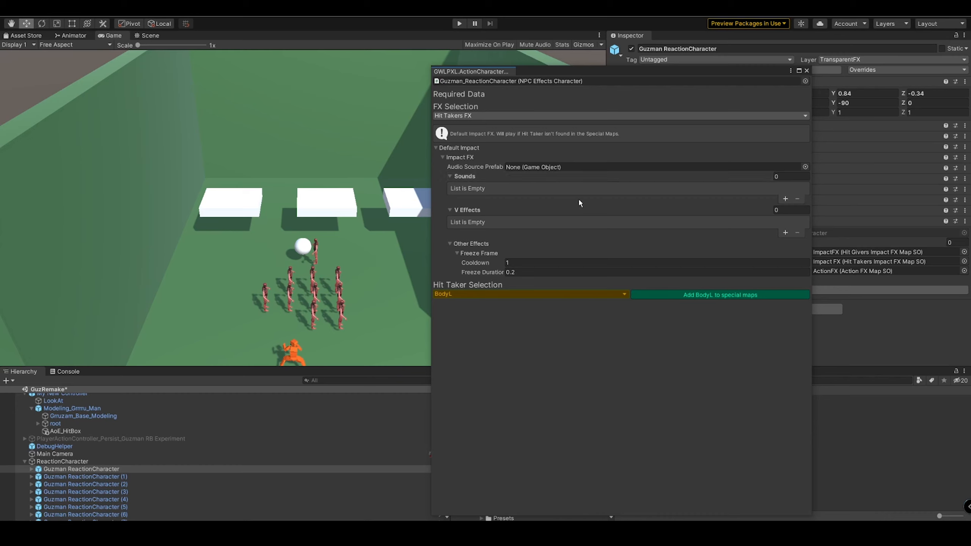
Step: Try adding BodyL to the hit-taker special maps, review its impact settings, and remove it again
{"action": "left_click", "coordinate": [684, 295]}
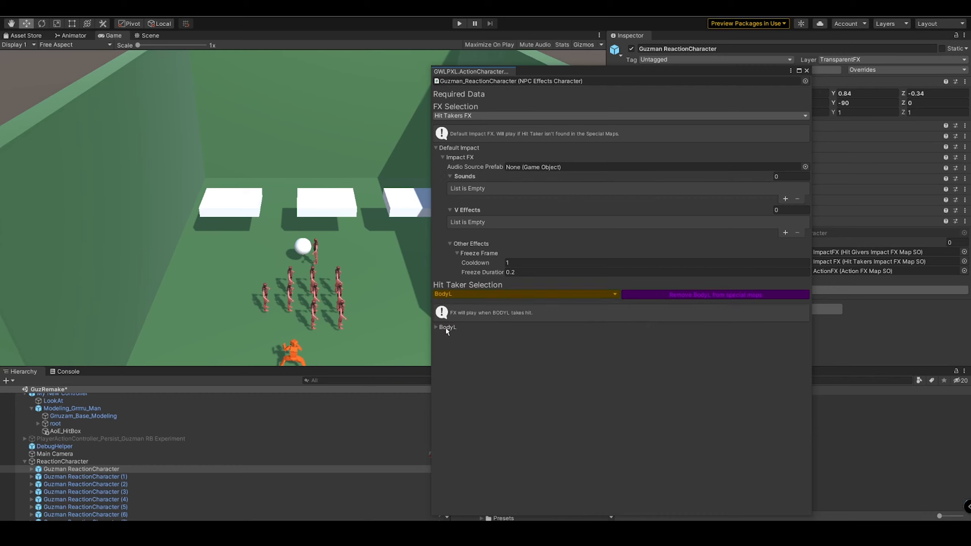
{"action": "left_click", "coordinate": [465, 365]}
{"action": "left_click", "coordinate": [467, 399]}
{"action": "left_click", "coordinate": [479, 441]}
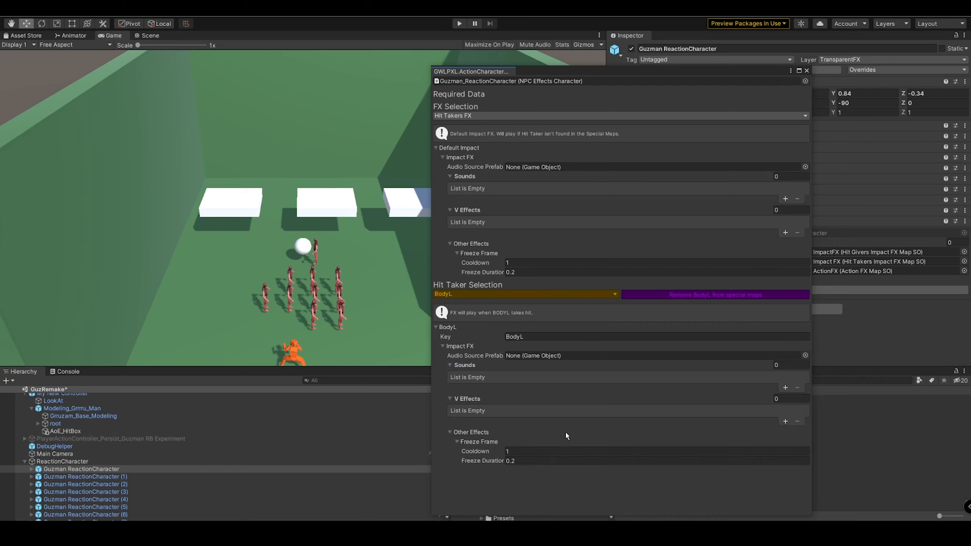
{"action": "left_click", "coordinate": [667, 296]}
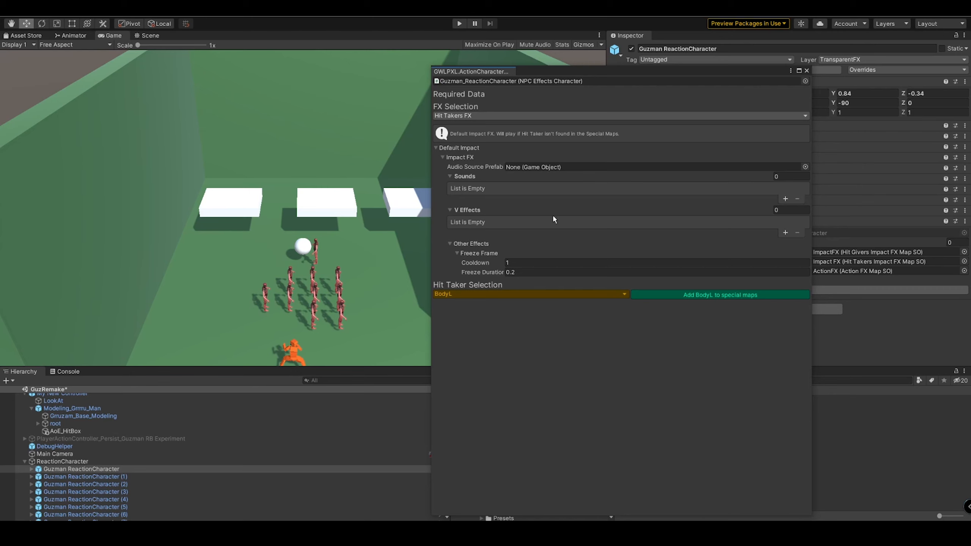
Step: Add a visual effect element to the default hit-taker impact and assign CFX_Firework_Trails_Red to it
{"action": "left_click", "coordinate": [785, 233]}
{"action": "left_click", "coordinate": [806, 231]}
{"action": "type", "text": "cfx"}
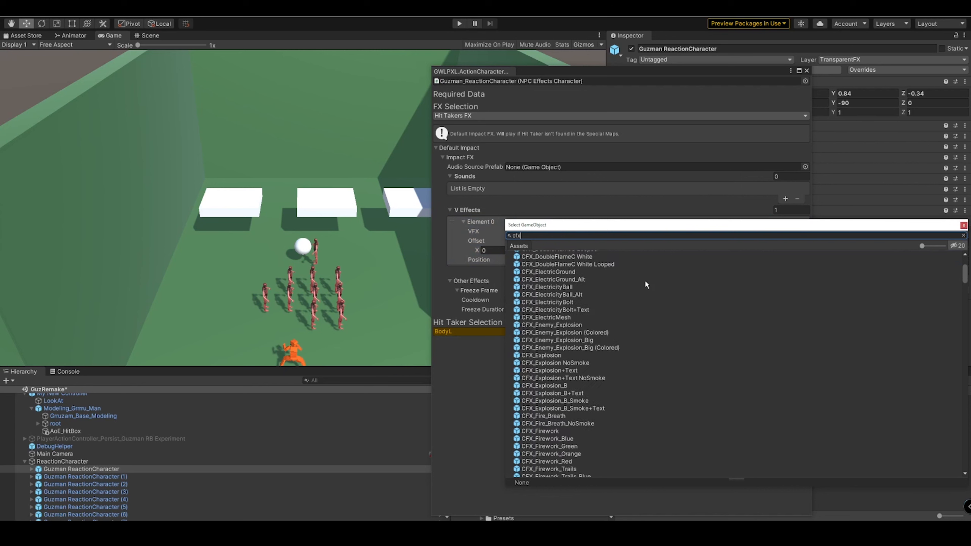
{"action": "scroll", "coordinate": [629, 318], "scroll_direction": "down", "scroll_amount": 5}
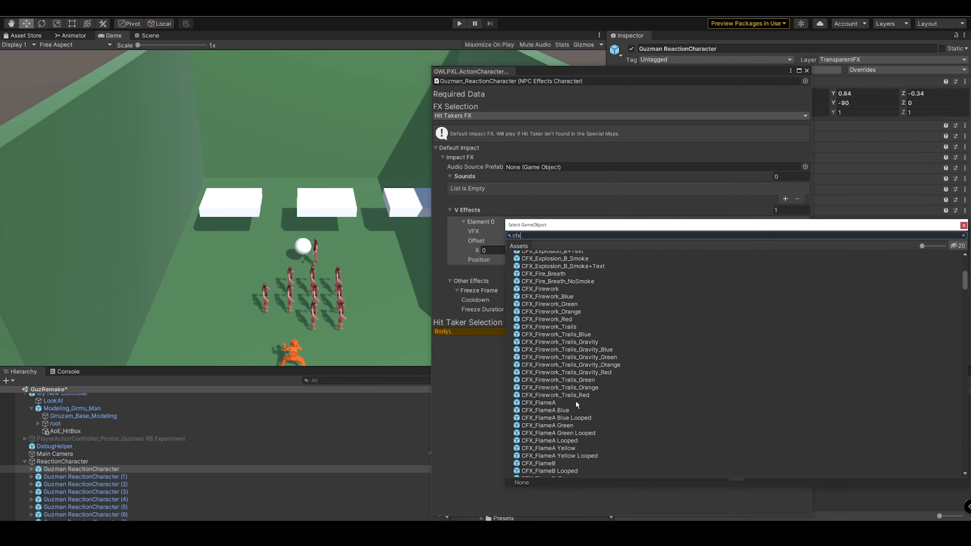
{"action": "double_click", "coordinate": [586, 396]}
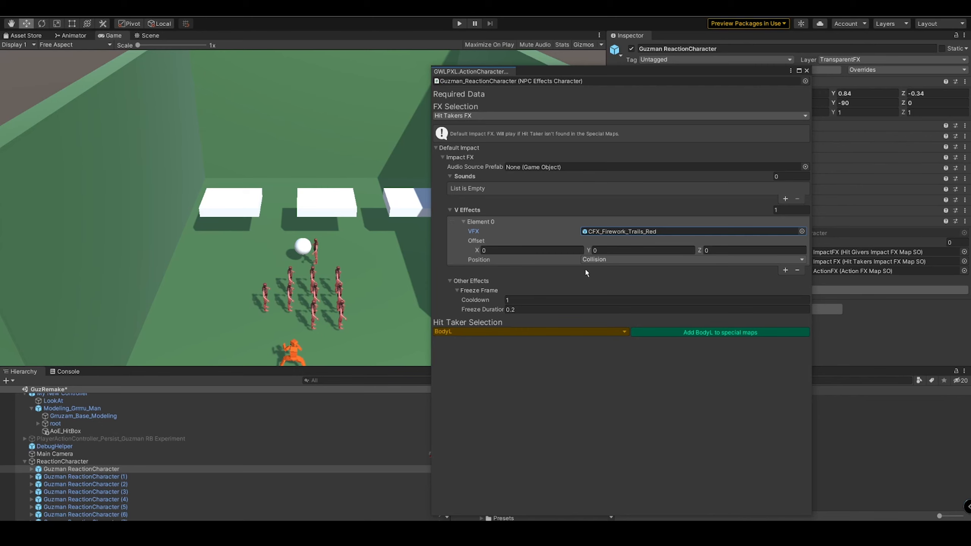
Step: Move the effects editor aside, enter play mode, and attack the reaction characters to test the hit-taker effect
{"action": "left_click_drag", "start_coordinate": [547, 68], "coordinate": [642, 64]}
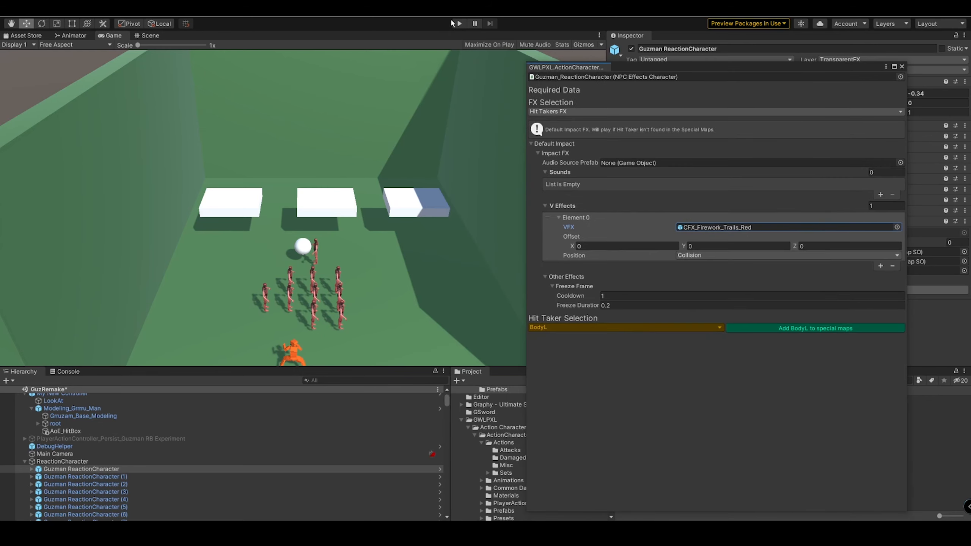
{"action": "left_click", "coordinate": [459, 23]}
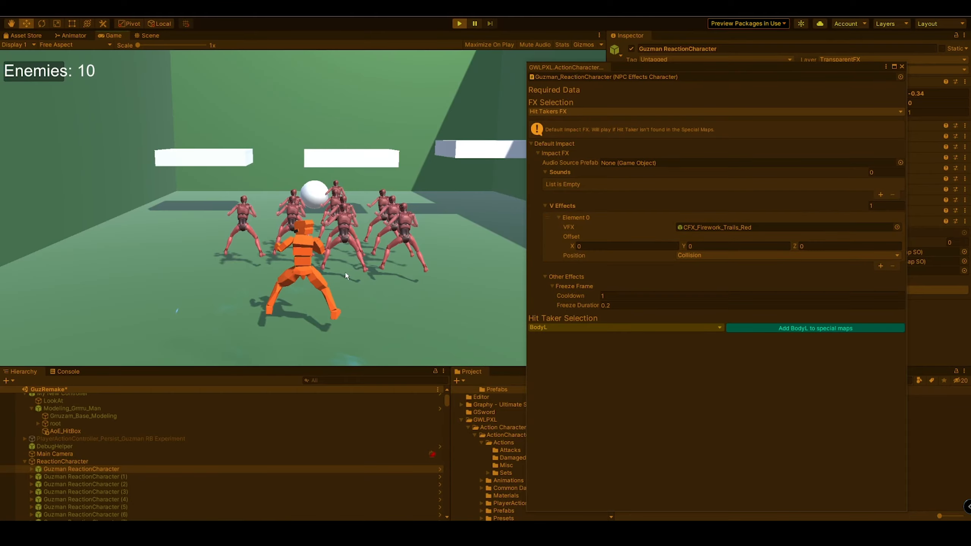
{"action": "key", "text": "w"}
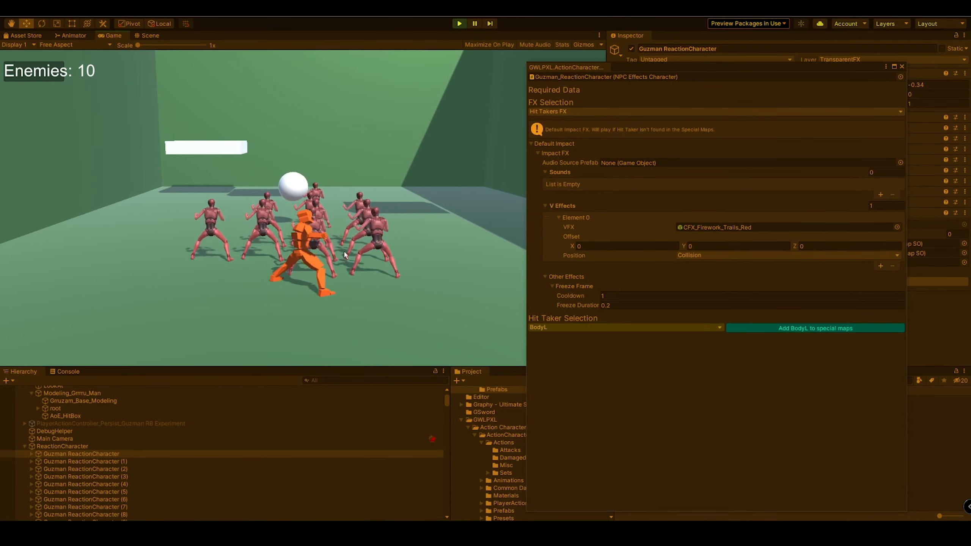
{"action": "left_click", "coordinate": [344, 252]}
{"action": "key", "text": "a"}
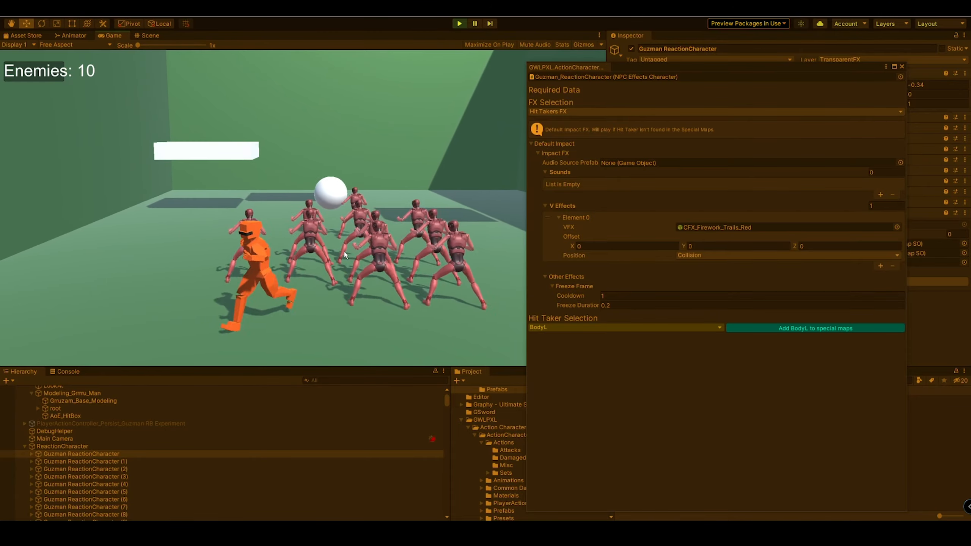
{"action": "key", "text": "d"}
{"action": "left_click", "coordinate": [347, 252]}
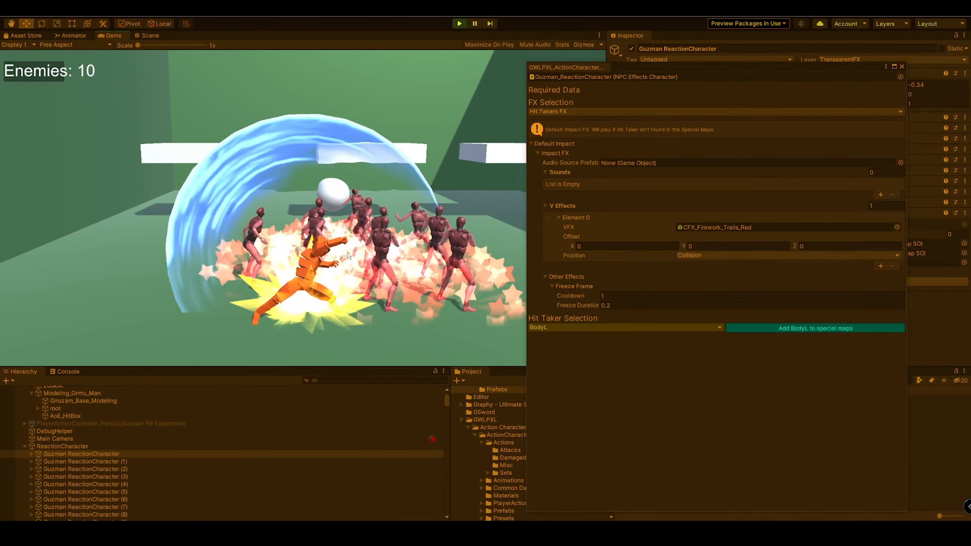
{"action": "key", "text": "a"}
{"action": "key", "text": "d"}
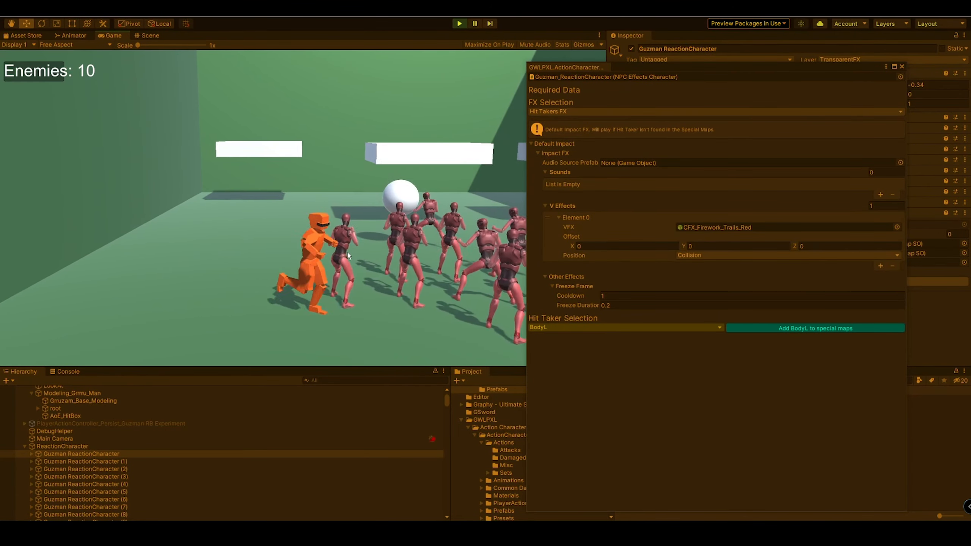
{"action": "left_click", "coordinate": [347, 253]}
{"action": "key", "text": "s"}
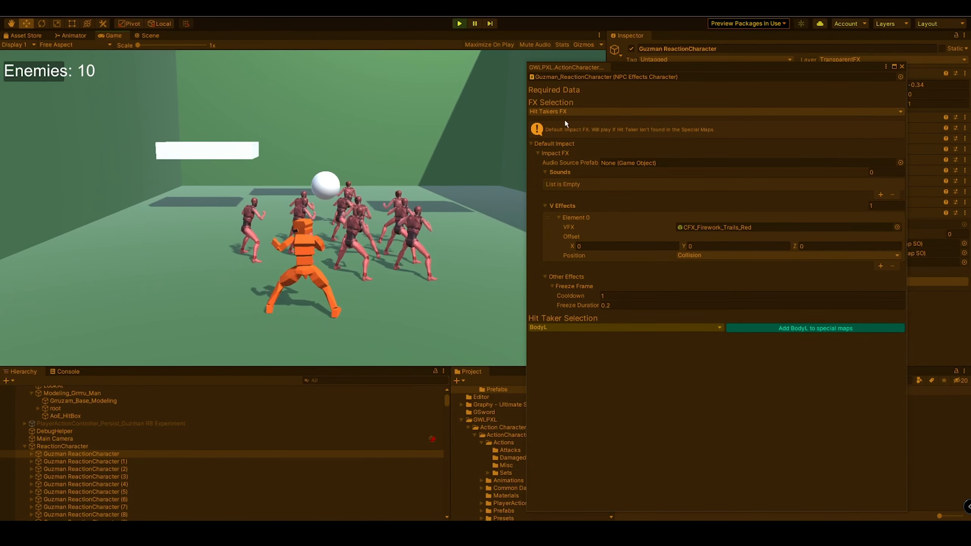
Step: Set the default hit-taker impact's freeze duration to 1 and attack the reaction characters to test it
{"action": "left_click_drag", "start_coordinate": [665, 65], "coordinate": [385, 73]}
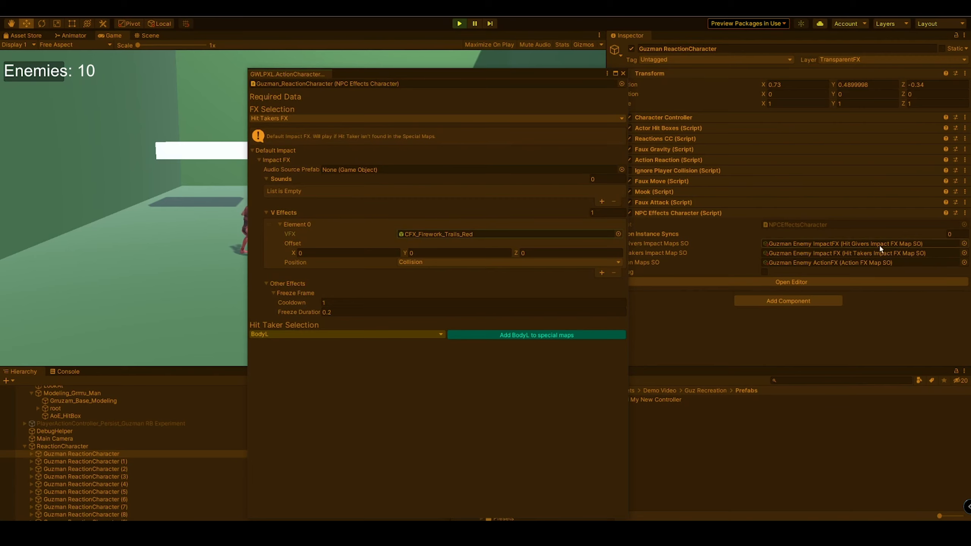
{"action": "left_click_drag", "start_coordinate": [449, 75], "coordinate": [680, 50]}
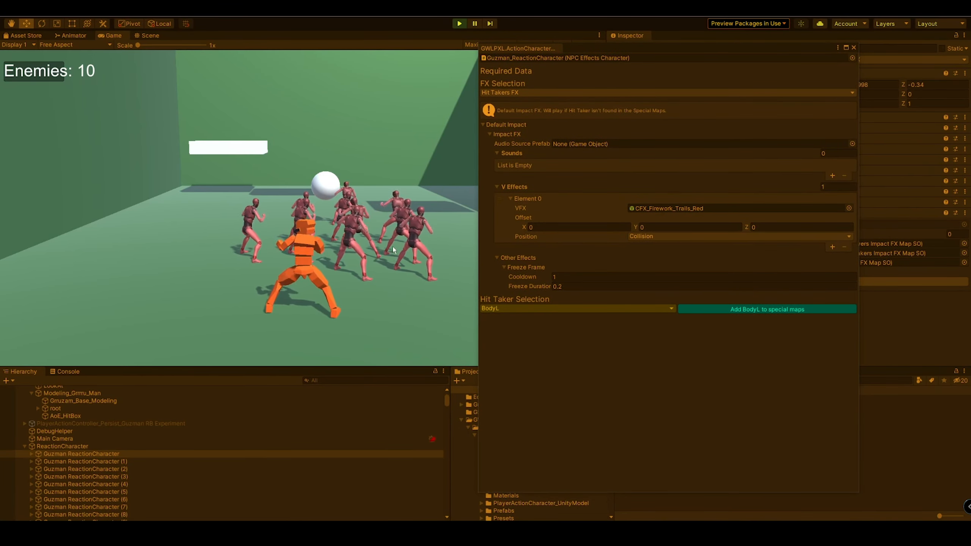
{"action": "left_click", "coordinate": [362, 229]}
{"action": "left_click", "coordinate": [570, 287]}
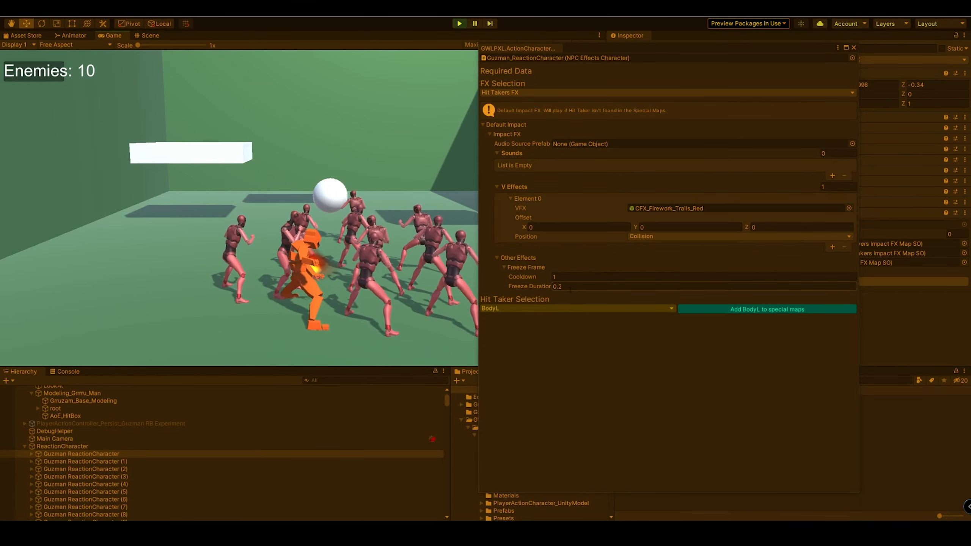
{"action": "type", "text": "1"}
{"action": "left_click", "coordinate": [343, 270]}
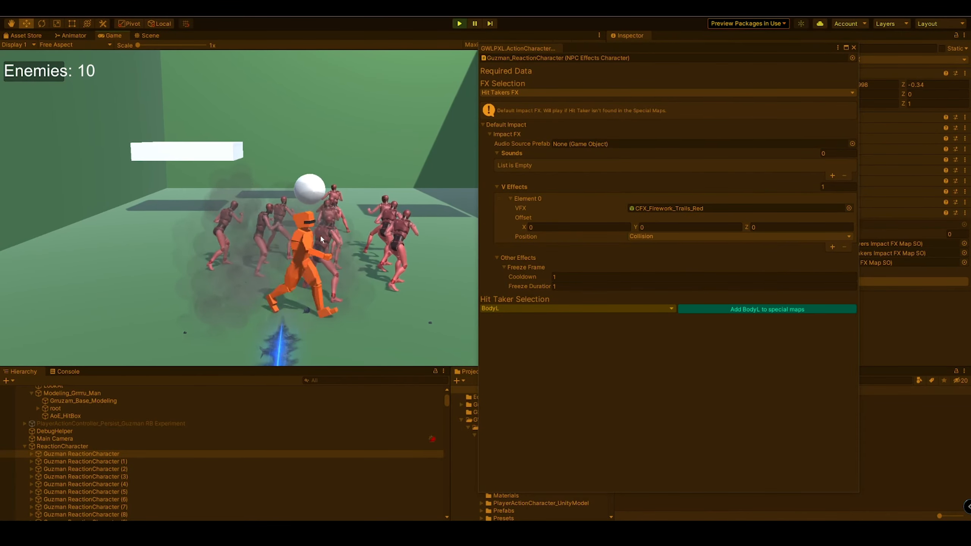
Step: Set the freeze duration of the default hit-taker impact to 5 and attack the enemies again
{"action": "left_click", "coordinate": [591, 286]}
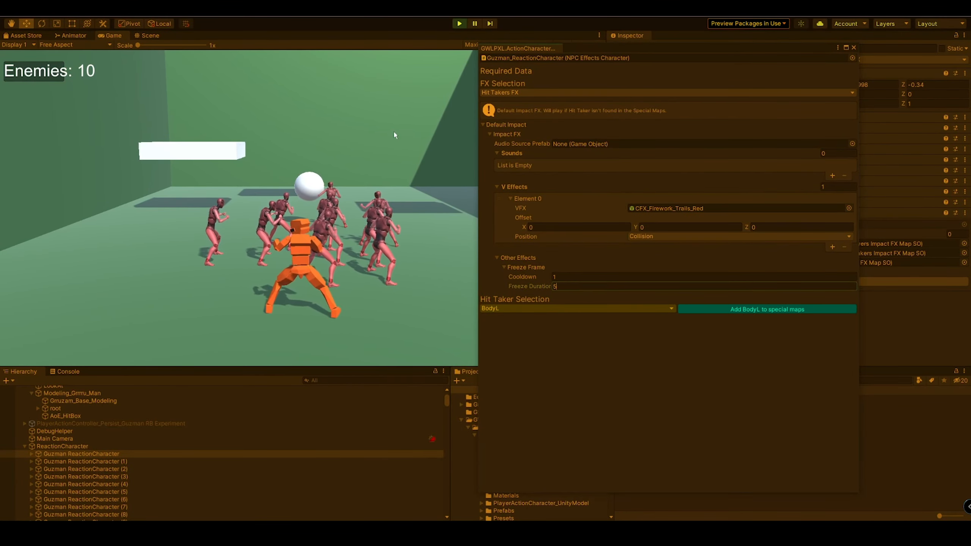
{"action": "left_click", "coordinate": [367, 26]}
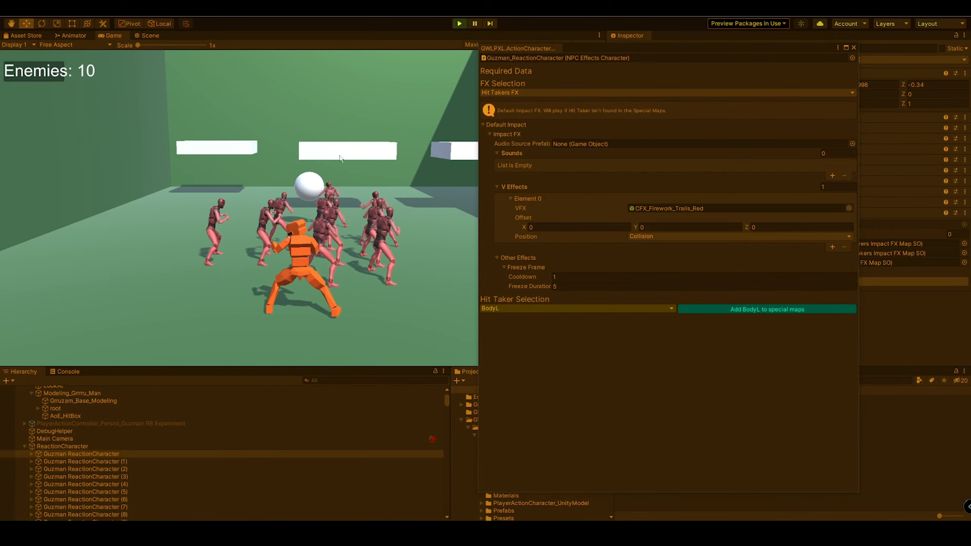
{"action": "left_click", "coordinate": [352, 201]}
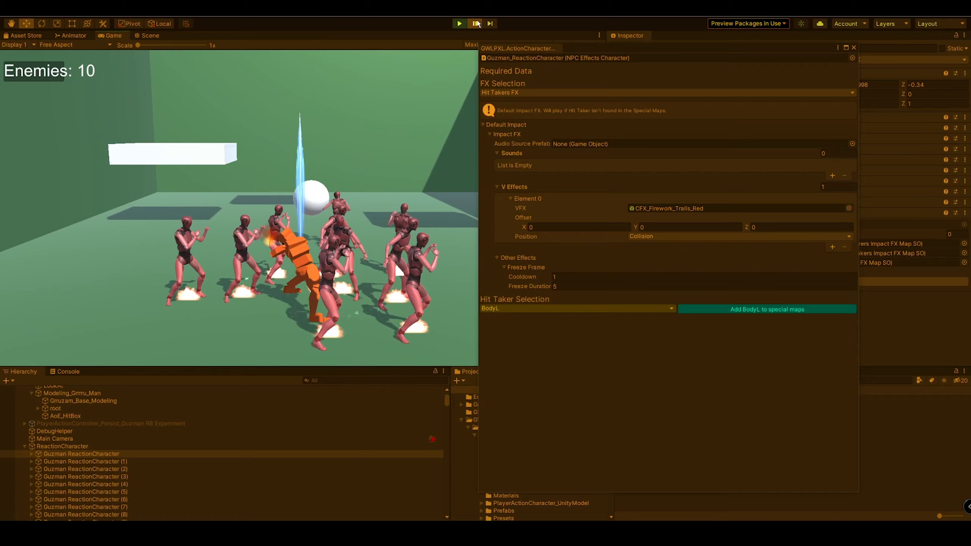
{"action": "left_click", "coordinate": [476, 23]}
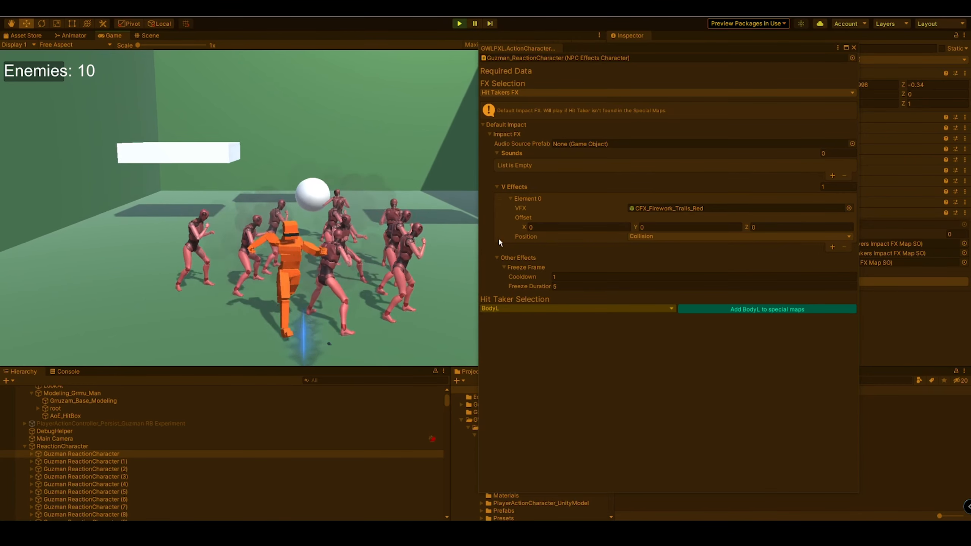
Step: Check the console messages and set the default hit-taker impact's freeze duration to 0.25
{"action": "left_click", "coordinate": [58, 374]}
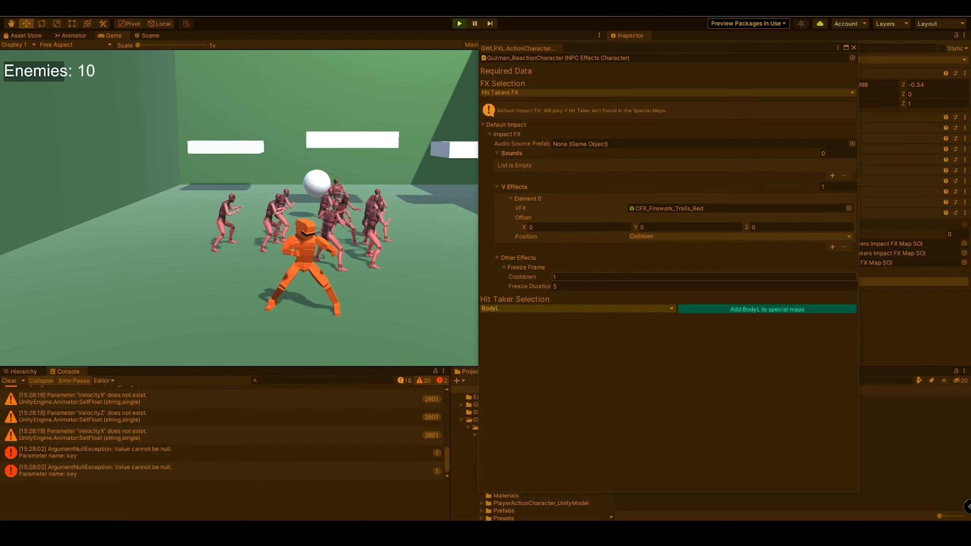
{"action": "left_click", "coordinate": [511, 308]}
{"action": "left_click", "coordinate": [504, 318]}
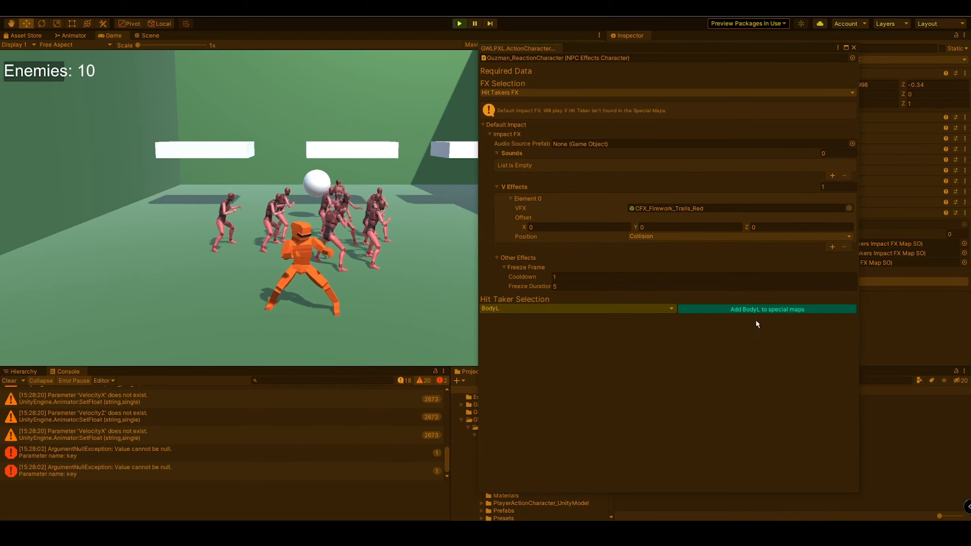
{"action": "left_click", "coordinate": [631, 286]}
{"action": "type", "text": ".25"}
{"action": "key", "text": "Return"}
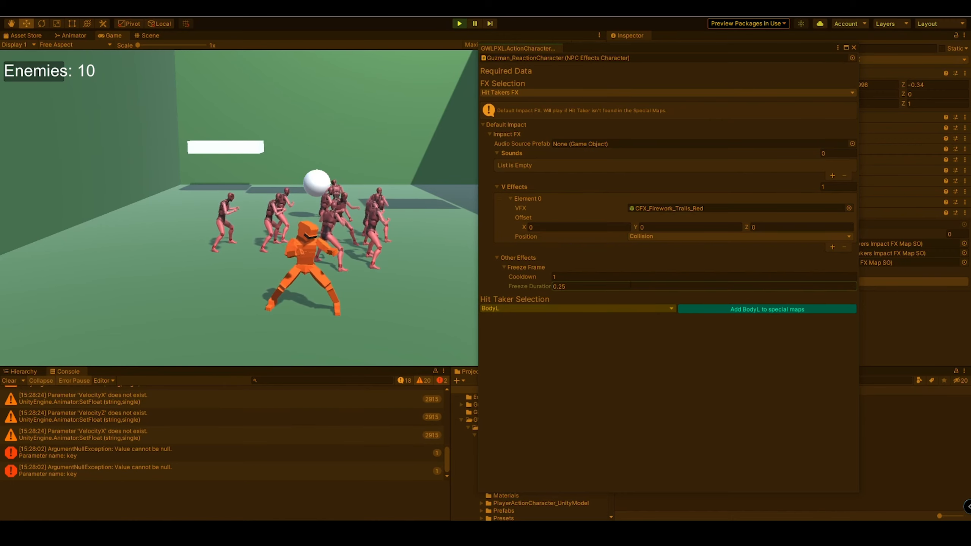
Step: Review the enemy's Hit Givers FX and Action FX settings, and close the effects editor
{"action": "left_click", "coordinate": [549, 92]}
{"action": "left_click", "coordinate": [528, 111]}
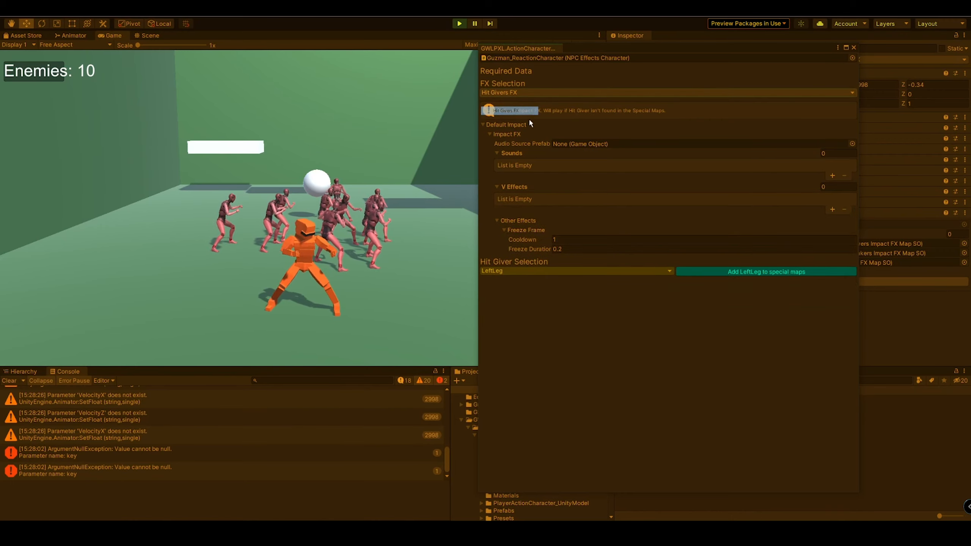
{"action": "left_click", "coordinate": [544, 91]}
{"action": "left_click", "coordinate": [537, 102]}
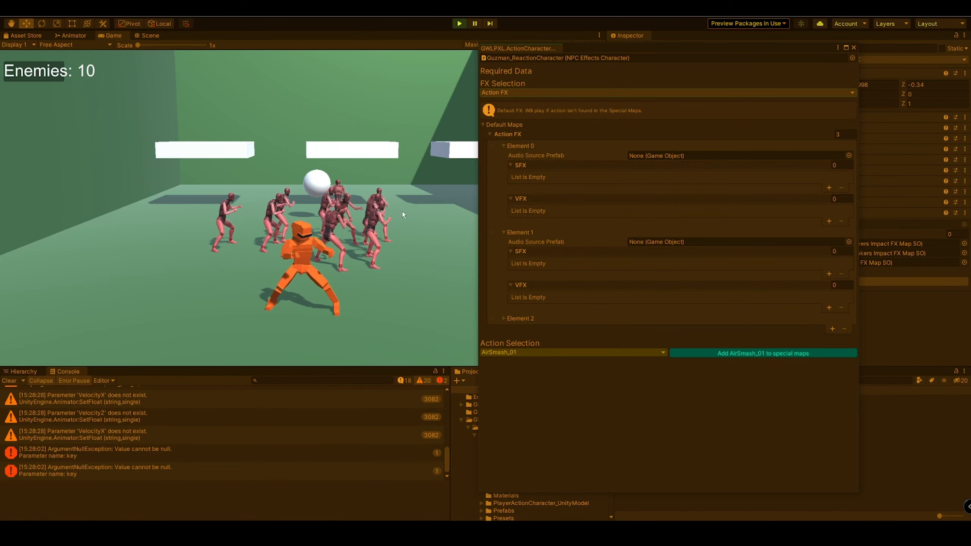
{"action": "left_click", "coordinate": [854, 48]}
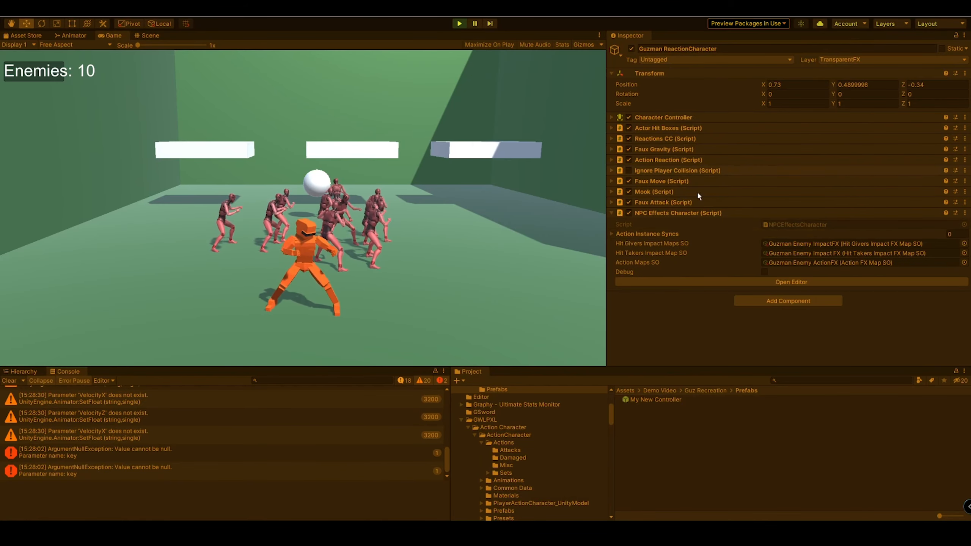
Step: Clear the console, exit play mode, and clear the remaining console entries
{"action": "left_click", "coordinate": [9, 380]}
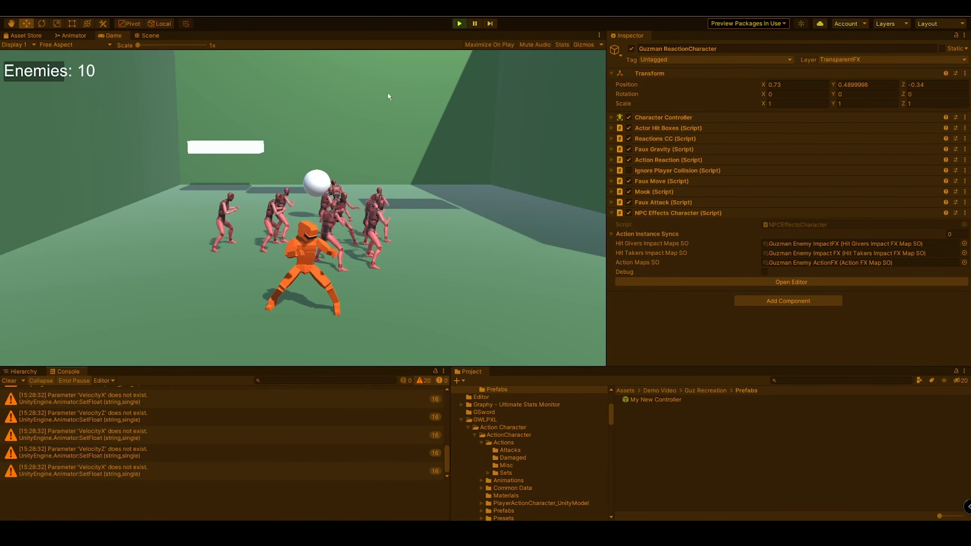
{"action": "left_click", "coordinate": [458, 24]}
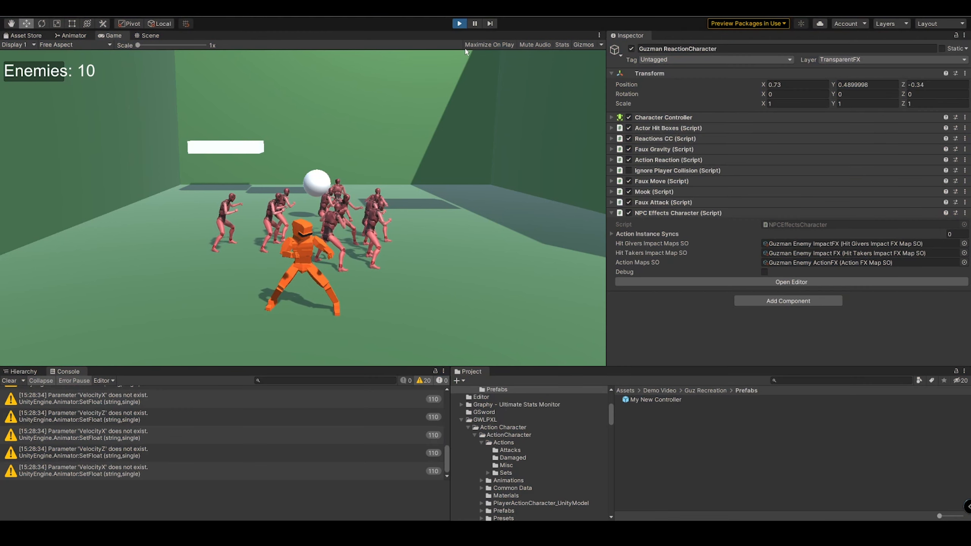
{"action": "left_click", "coordinate": [14, 382]}
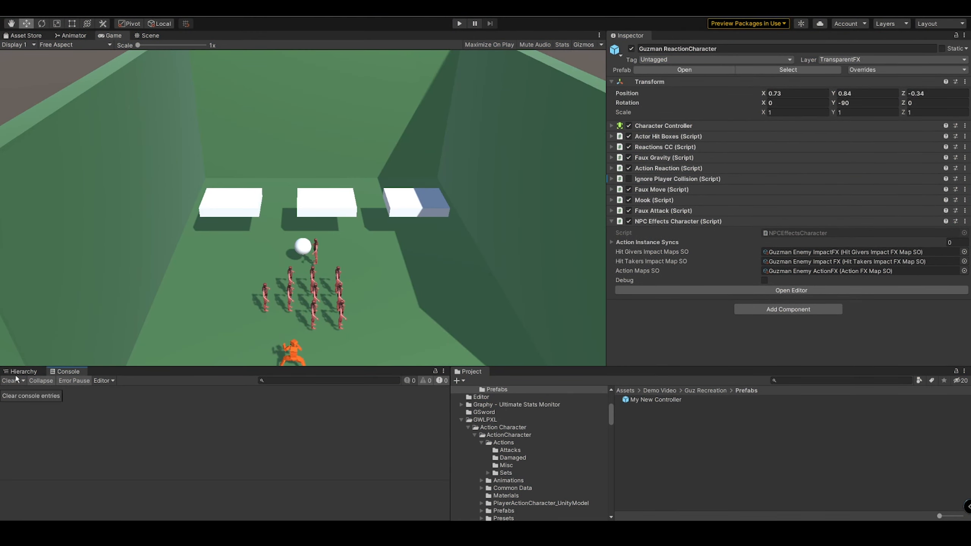